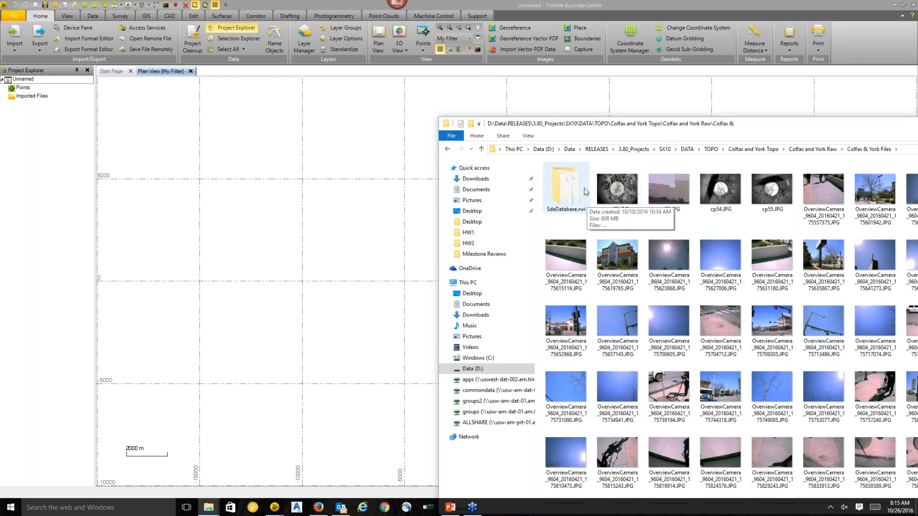
Step: Import Colfax & York.jxl from the Colfax and York Raw folder into the project, postponing scan colorization and skipping the import summary
left_click(447, 149)
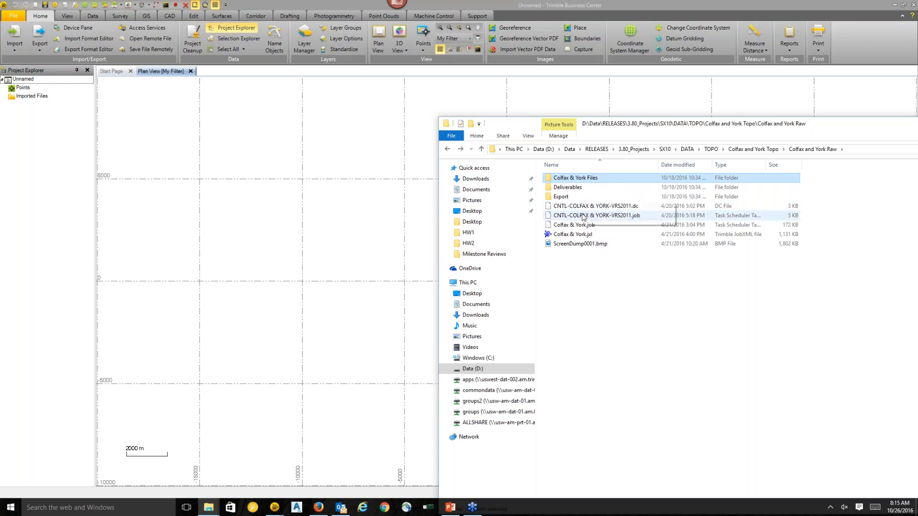
left_click_drag(582, 235, 321, 214)
left_click_drag(739, 126, 608, 229)
left_click(835, 230)
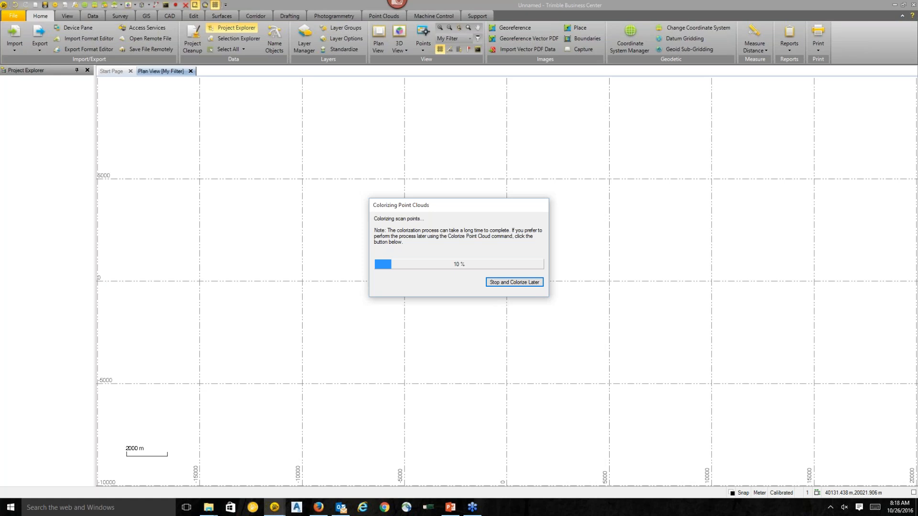
left_click(518, 283)
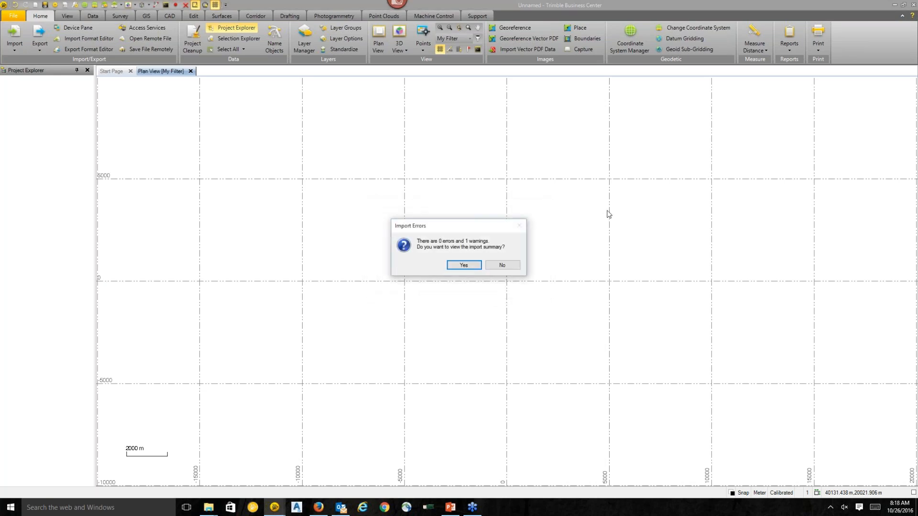
left_click(502, 265)
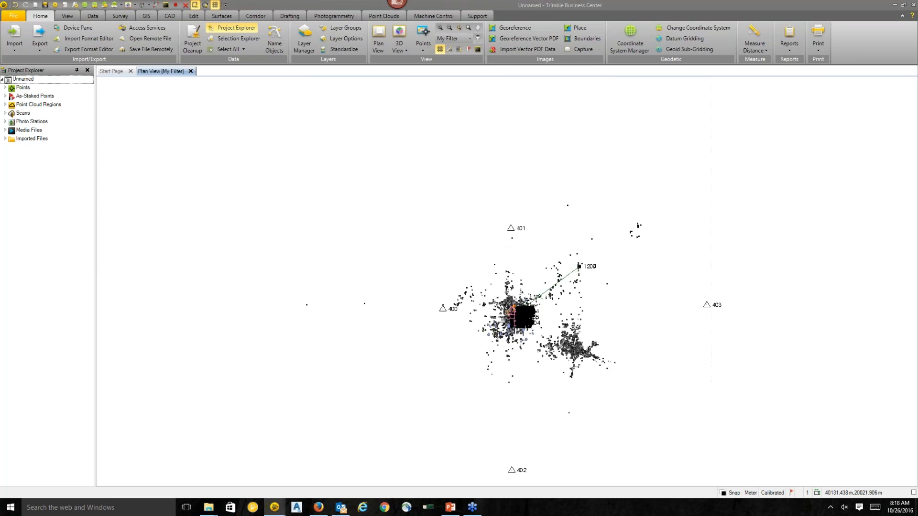
Step: Examine the imported survey points, observation lines and scans in the plan view
scroll(536, 299, "up", 4)
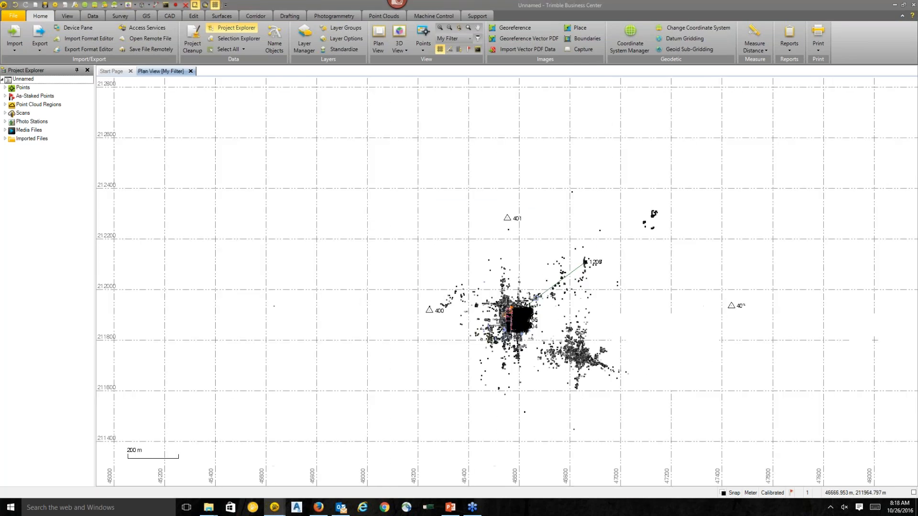
scroll(526, 334, "up", 6)
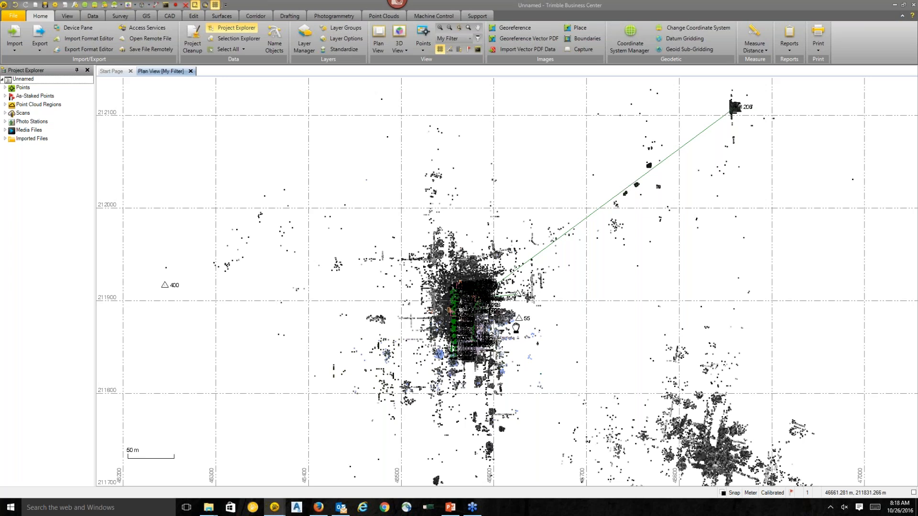
scroll(384, 253, "up", 4)
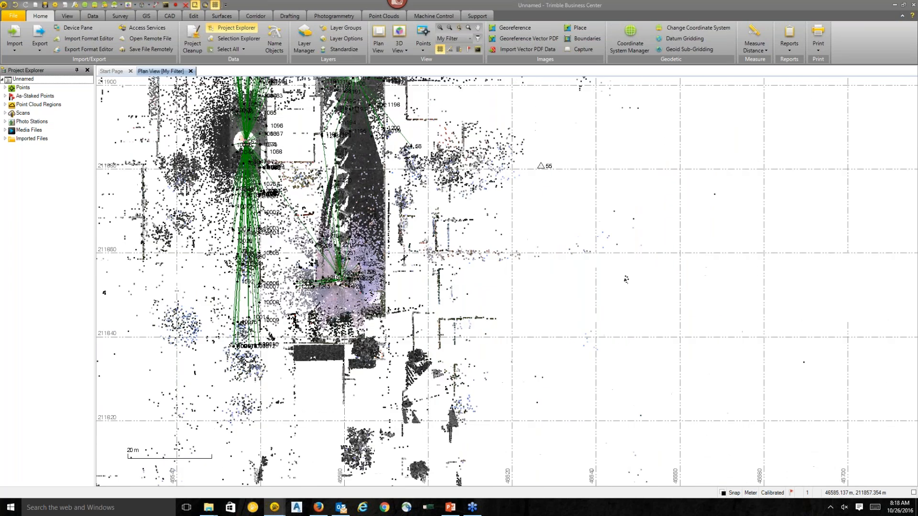
scroll(347, 286, "down", 8)
scroll(349, 208, "up", 11)
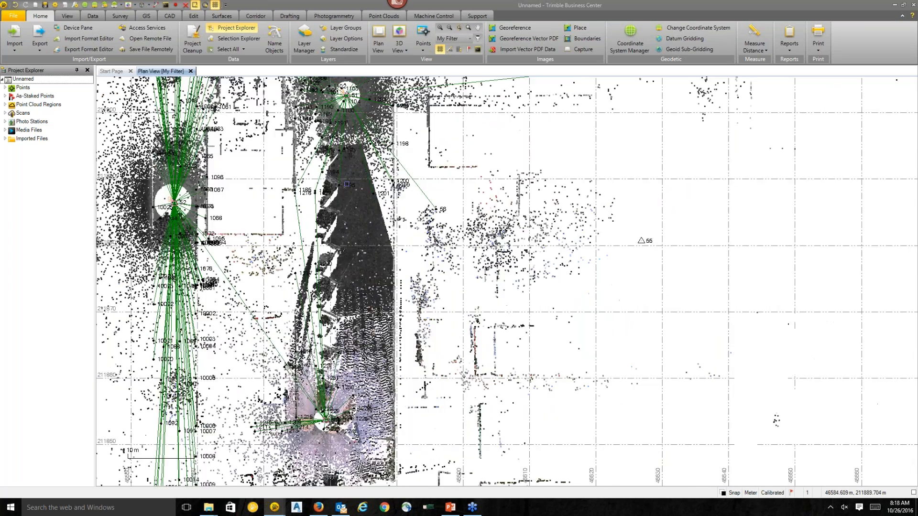
scroll(376, 200, "down", 1)
scroll(423, 218, "down", 2)
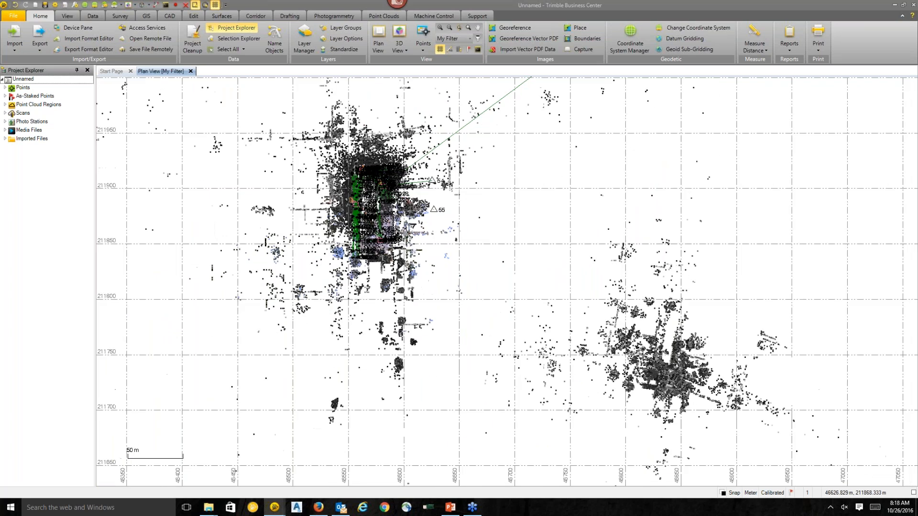
middle_click_drag(423, 218, 387, 207)
Step: Reduce the display point size of the point clouds and check the main survey area with it
left_click(387, 16)
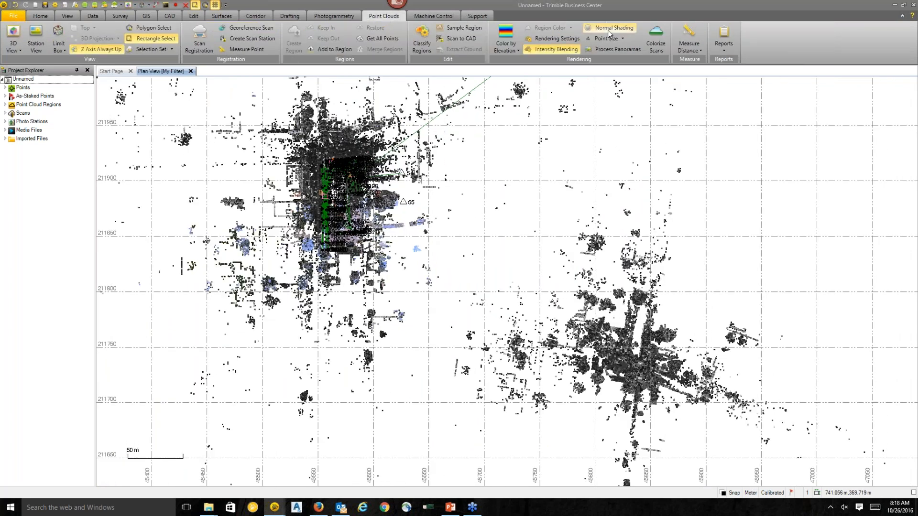
left_click(622, 39)
left_click(597, 48)
scroll(388, 193, "up", 5)
scroll(371, 190, "down", 5)
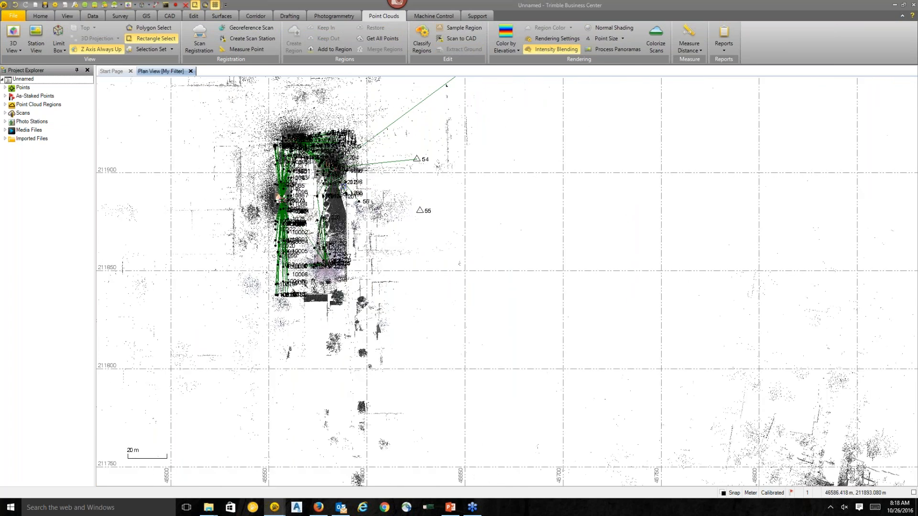
scroll(454, 225, "up", 8)
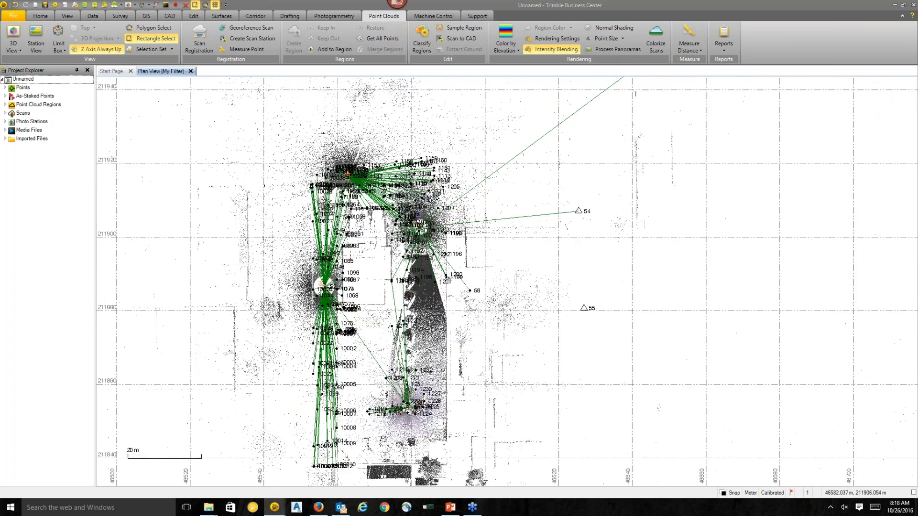
scroll(427, 162, "up", 2)
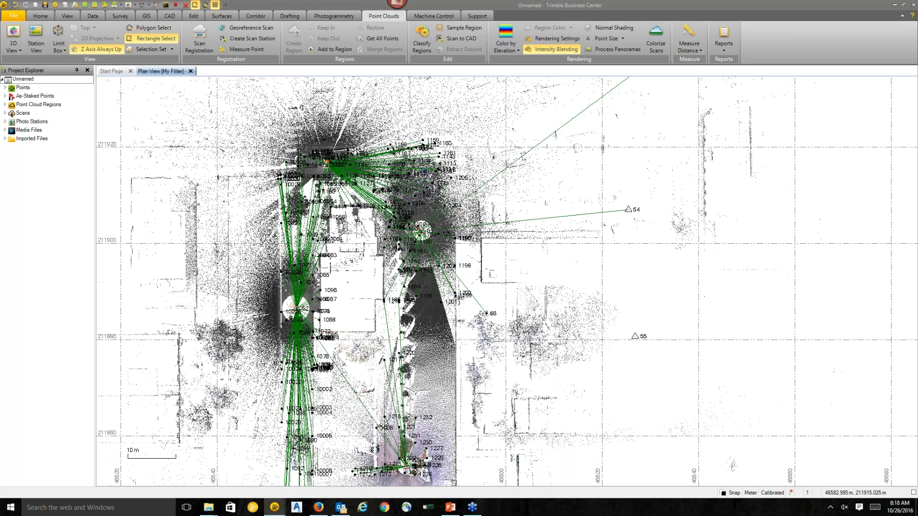
scroll(441, 150, "down", 7)
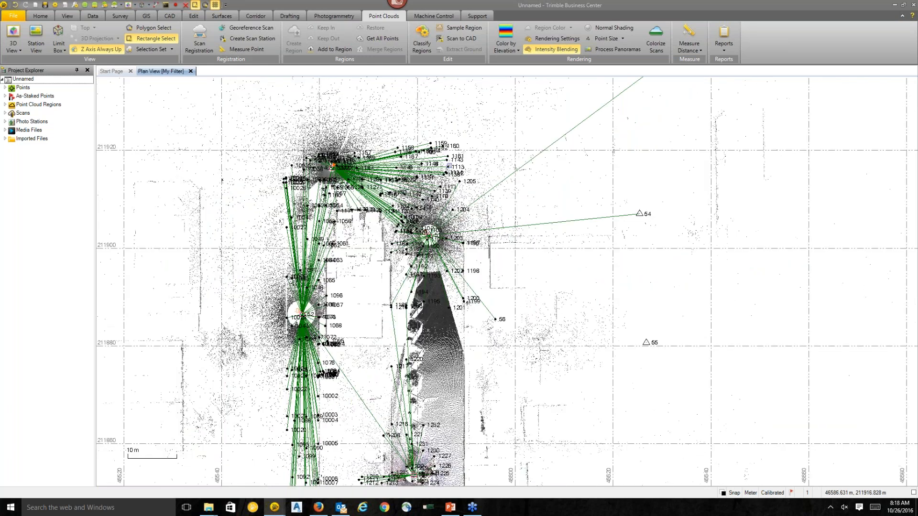
middle_click_drag(406, 207, 387, 193)
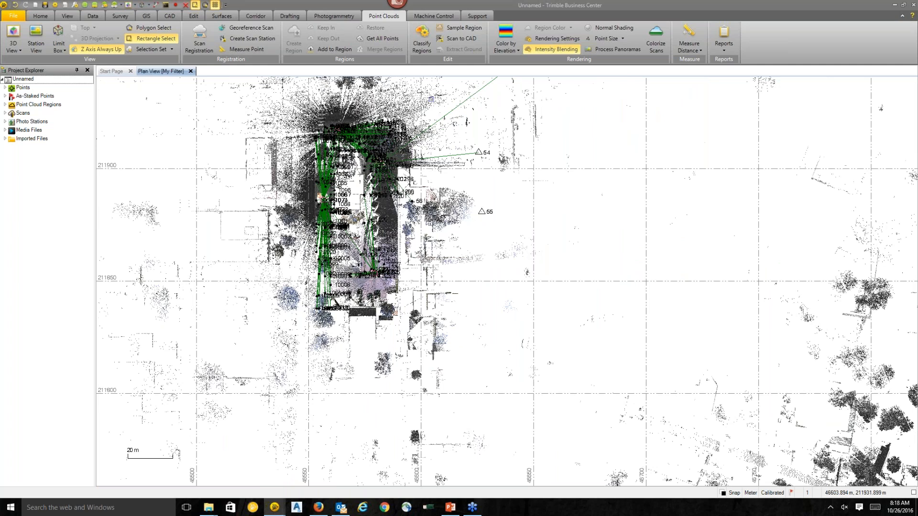
Step: Review the stations listed in Colorize Scans without processing any, and close the command
left_click(658, 38)
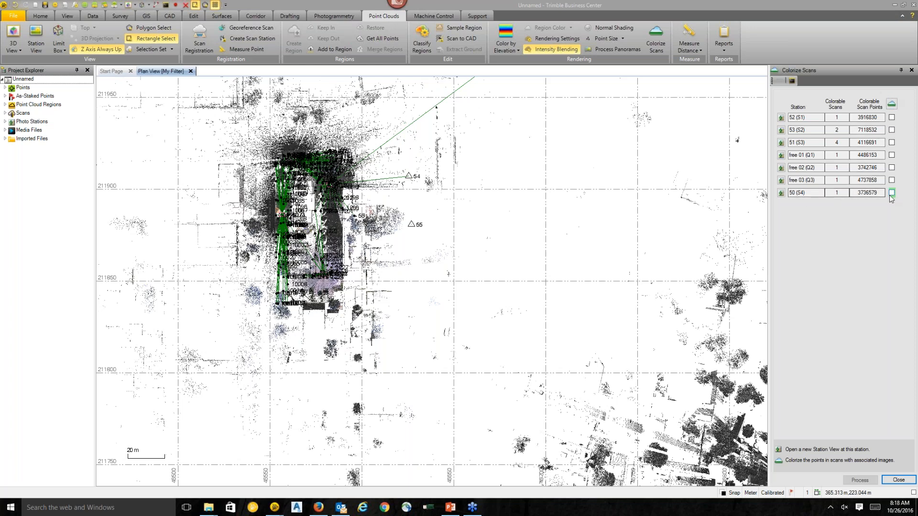
left_click(911, 70)
middle_click_drag(549, 135, 543, 153)
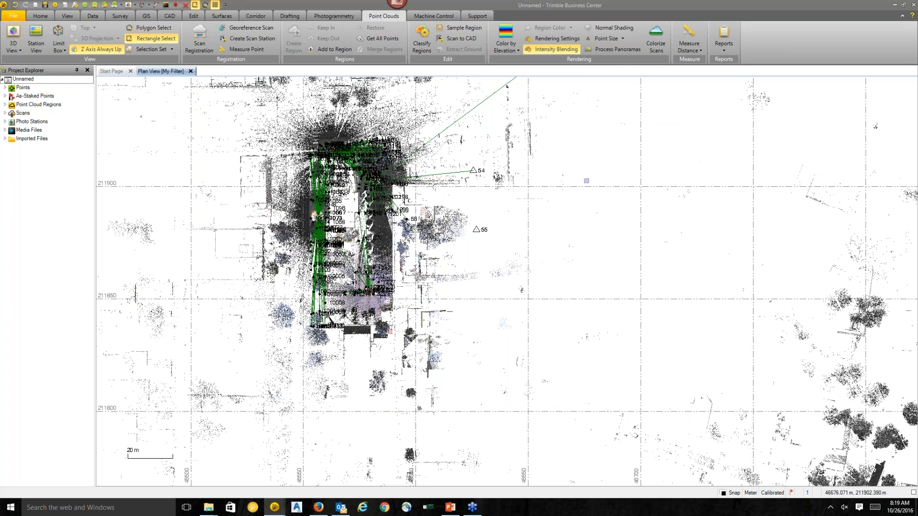
Step: Examine the separate scan cluster southeast of the main survey area in the plan view
middle_click_drag(630, 215, 582, 163)
scroll(583, 164, "down", 4)
middle_click_drag(624, 230, 549, 209)
scroll(643, 327, "up", 1)
scroll(671, 333, "up", 1)
scroll(686, 340, "up", 2)
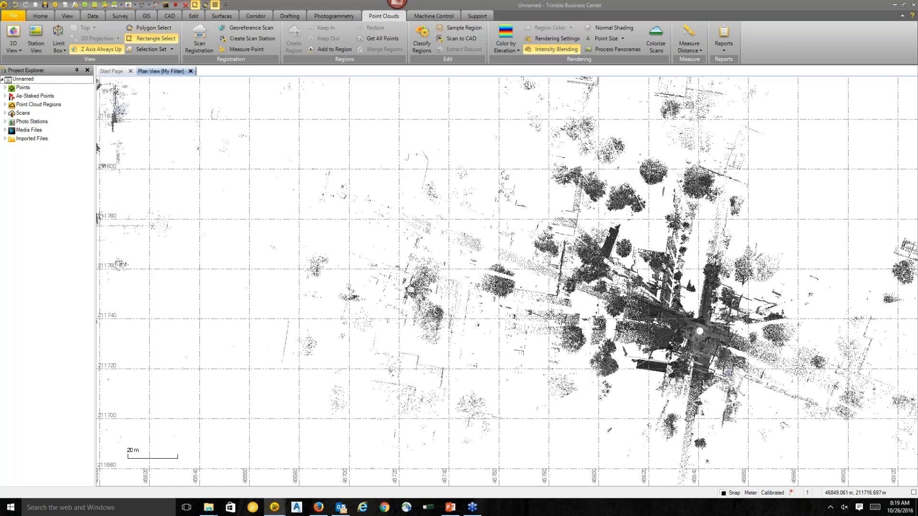
scroll(688, 342, "down", 5)
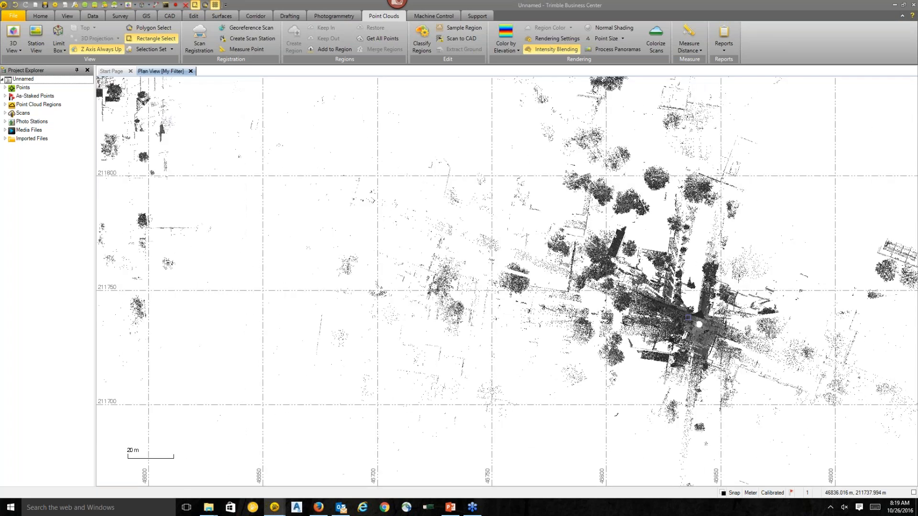
scroll(683, 314, "down", 1)
middle_click_drag(682, 314, 665, 324)
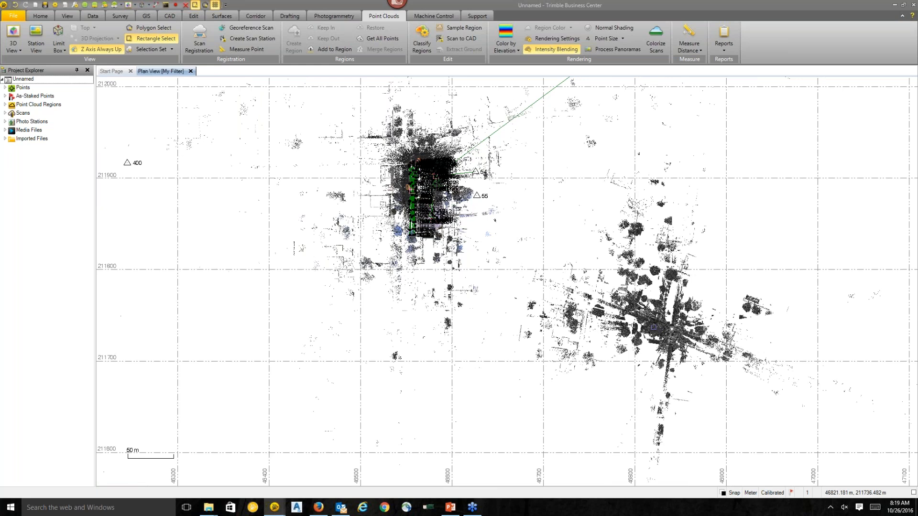
middle_click_drag(606, 316, 547, 318)
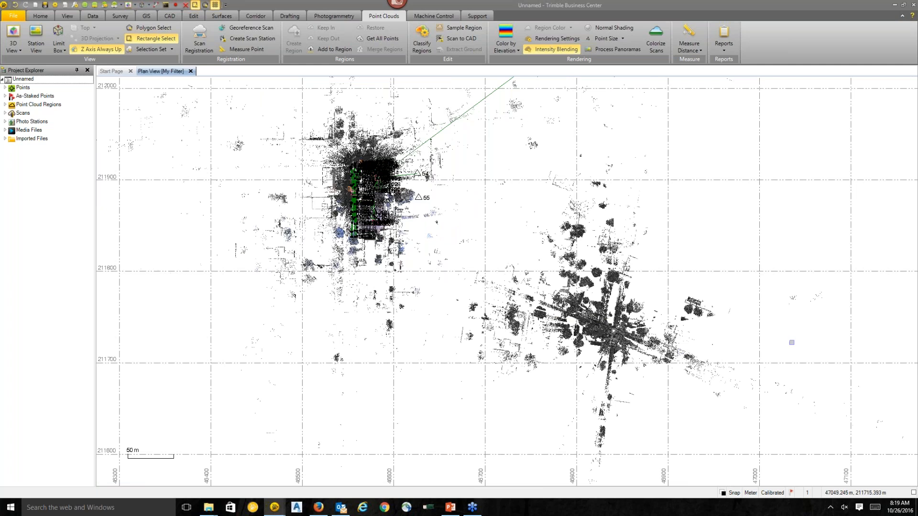
Step: Examine the scan stations and their observation lines in the main survey area, including the station near points 1223 and 1229
scroll(362, 170, "up", 3)
scroll(339, 164, "up", 2)
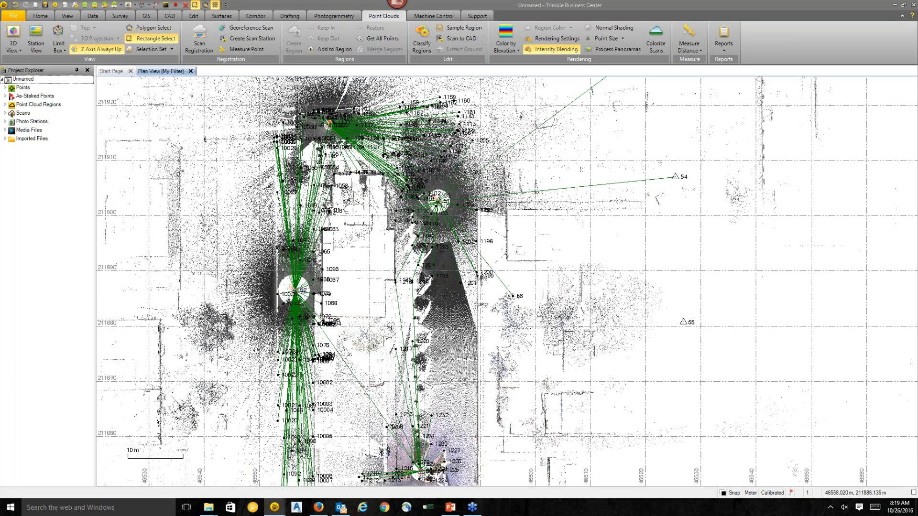
scroll(292, 270, "up", 2)
scroll(272, 354, "down", 4)
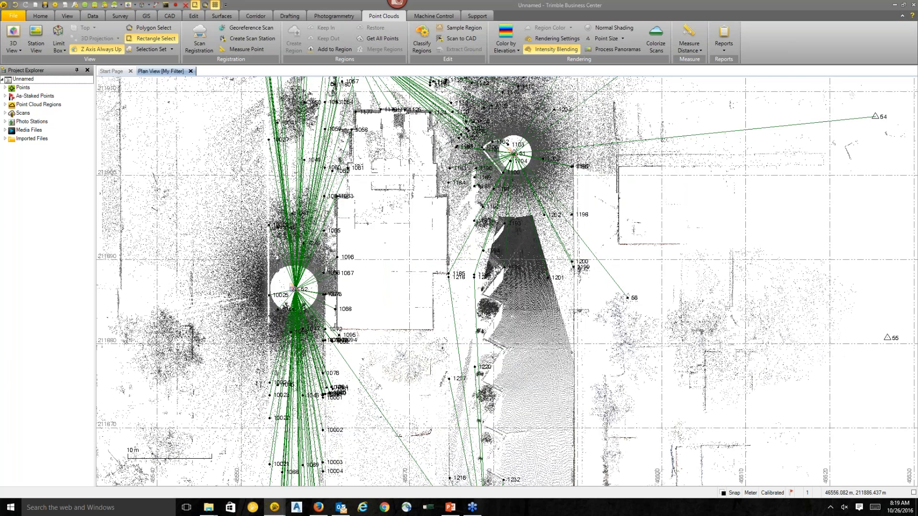
scroll(334, 118, "up", 7)
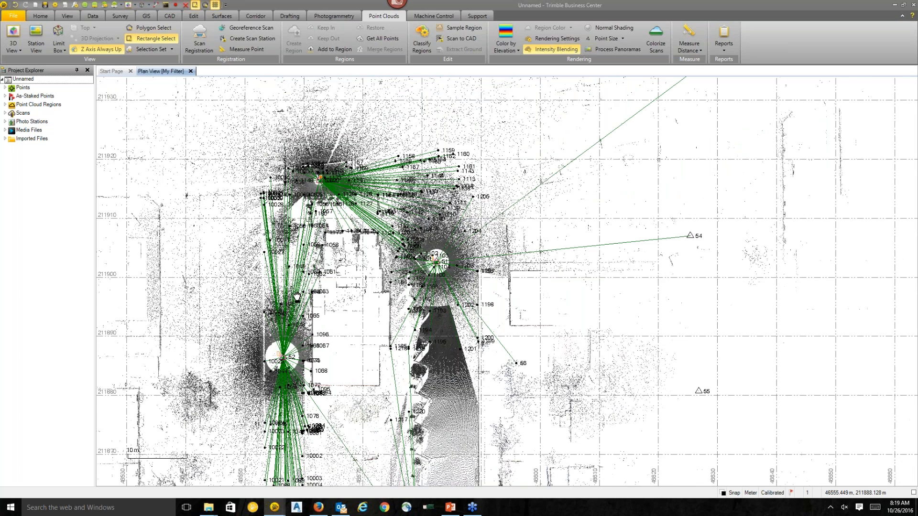
scroll(318, 173, "down", 6)
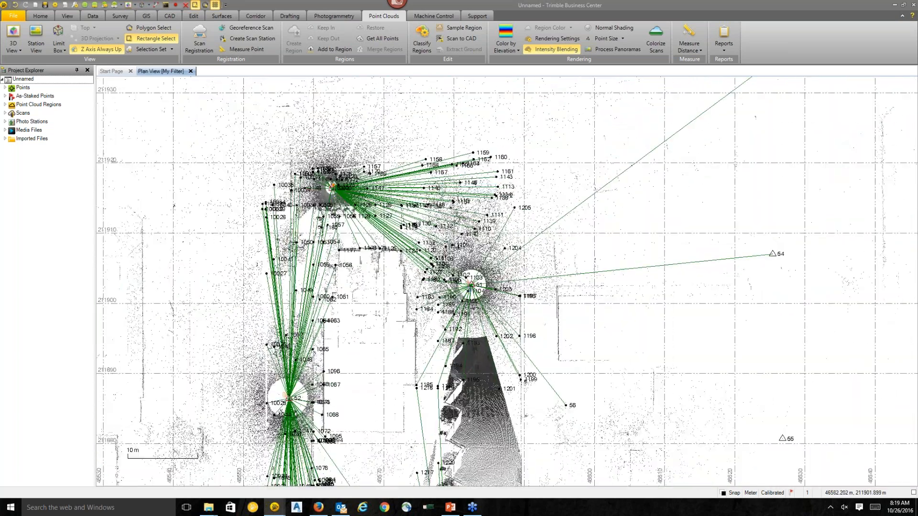
scroll(467, 327, "up", 2)
scroll(442, 228, "down", 4)
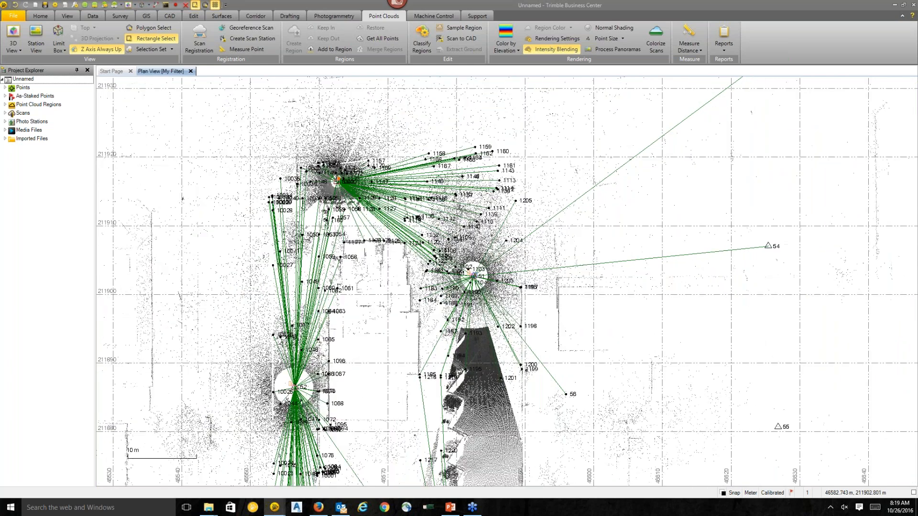
scroll(442, 368, "up", 7)
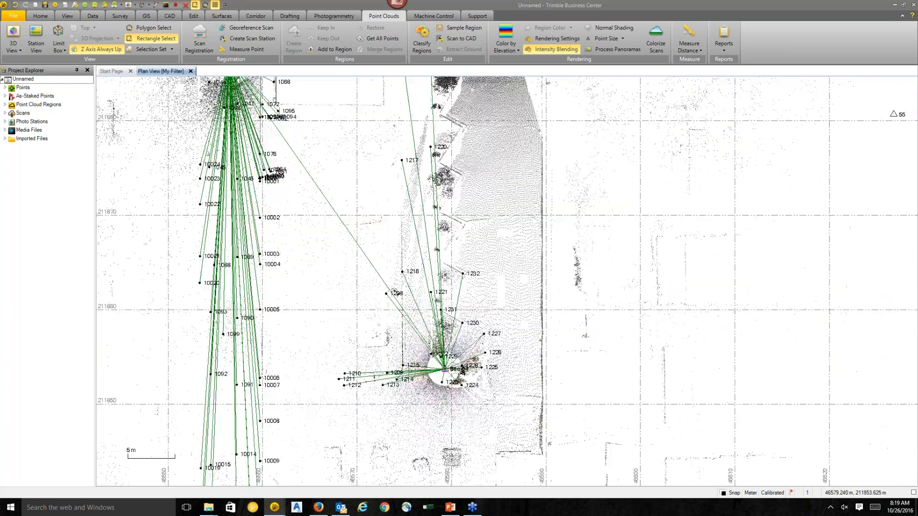
scroll(445, 367, "down", 7)
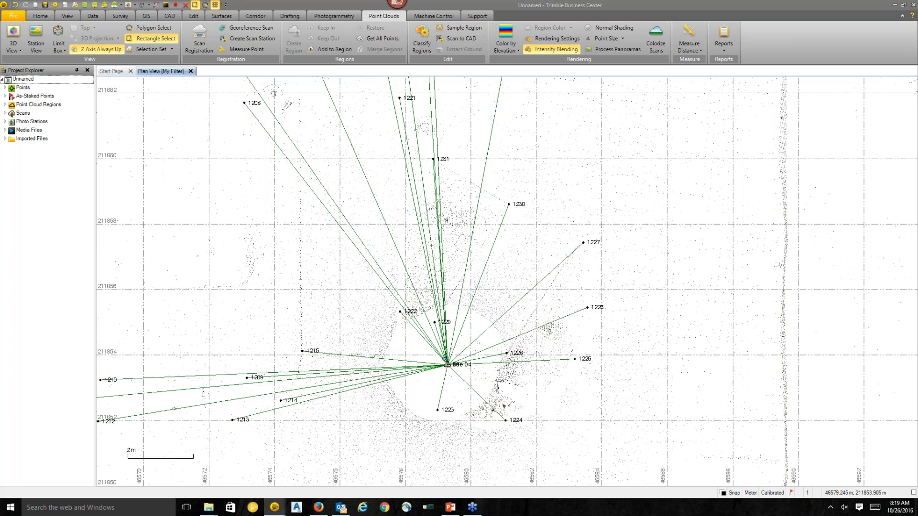
scroll(442, 349, "down", 3)
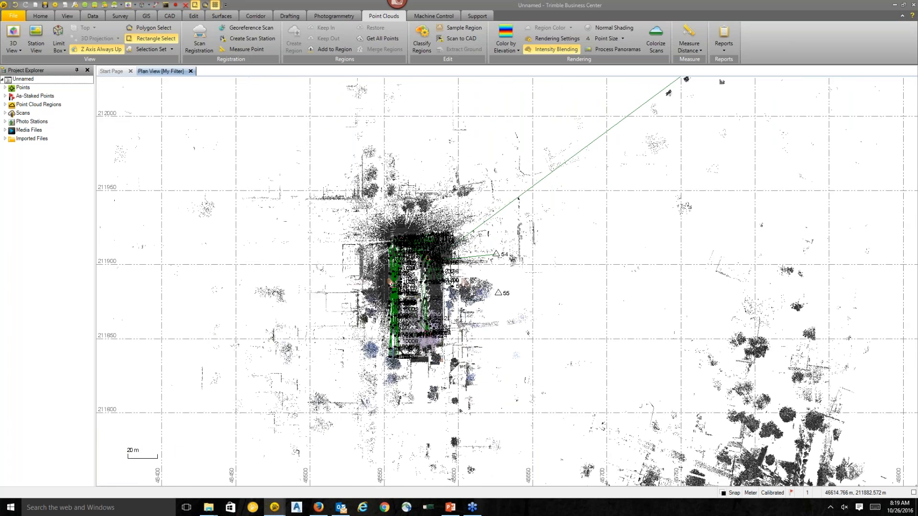
scroll(469, 344, "up", 1)
scroll(455, 339, "down", 2)
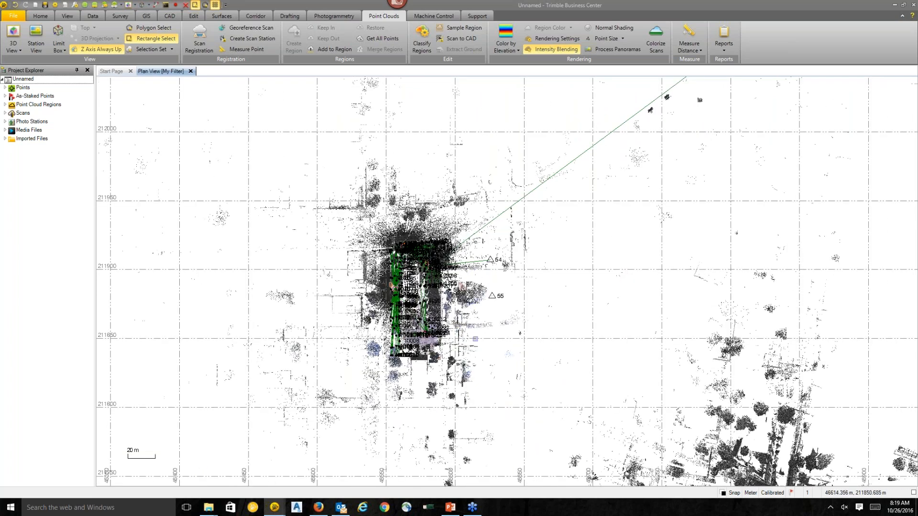
scroll(491, 357, "down", 2)
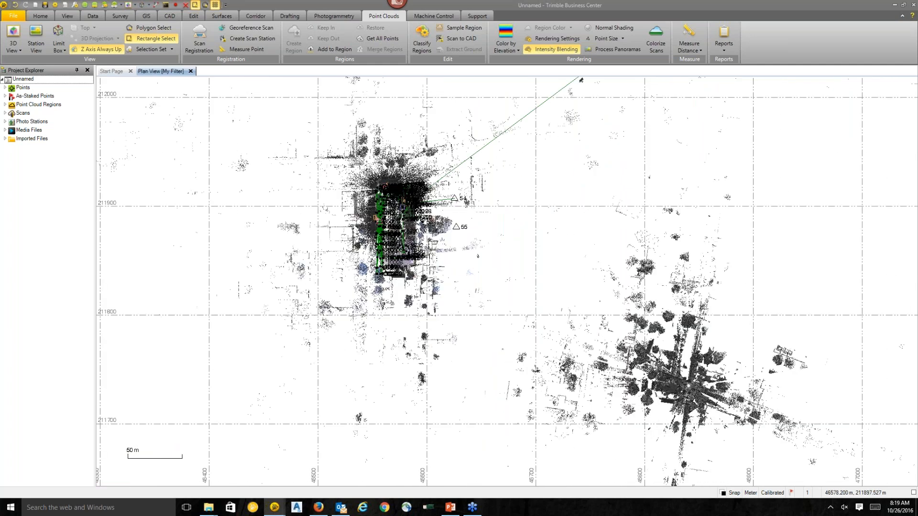
scroll(404, 225, "up", 2)
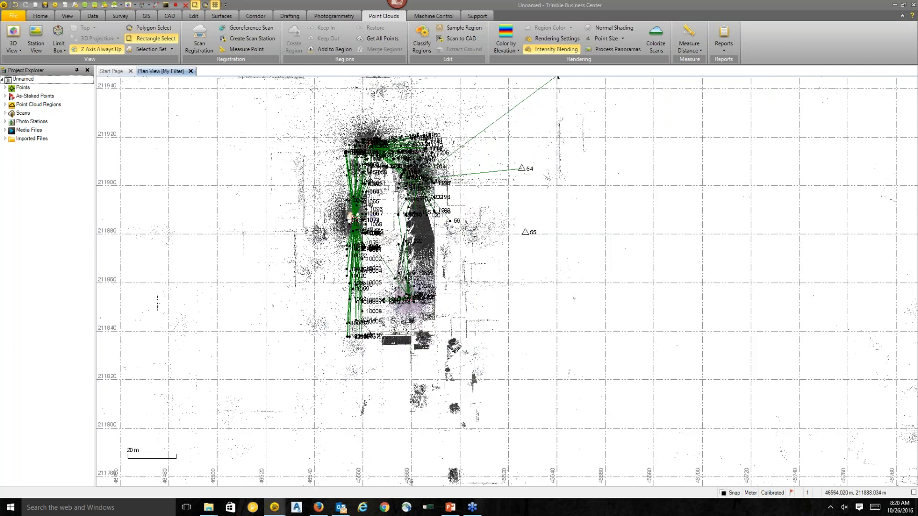
scroll(381, 221, "down", 2)
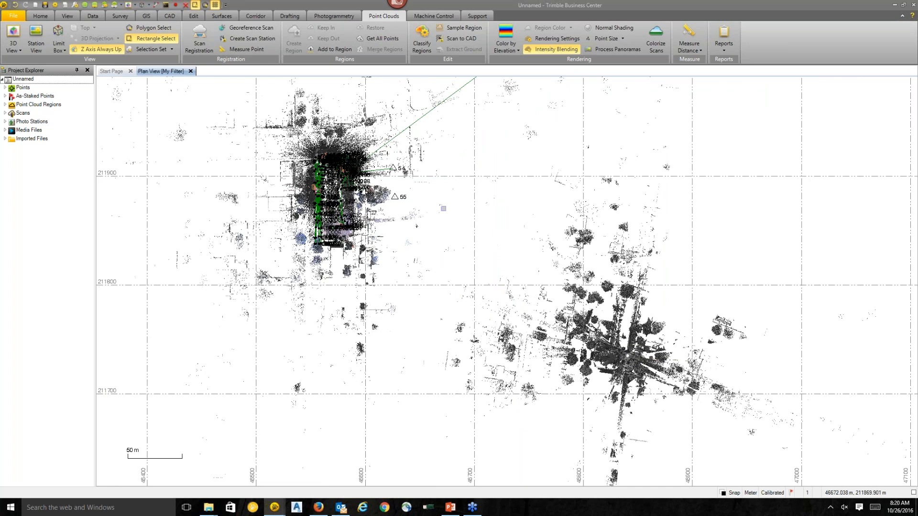
Step: Close the program without saving the changes to the unnamed project
scroll(443, 209, "down", 1)
middle_click_drag(449, 200, 431, 201)
left_click(913, 5)
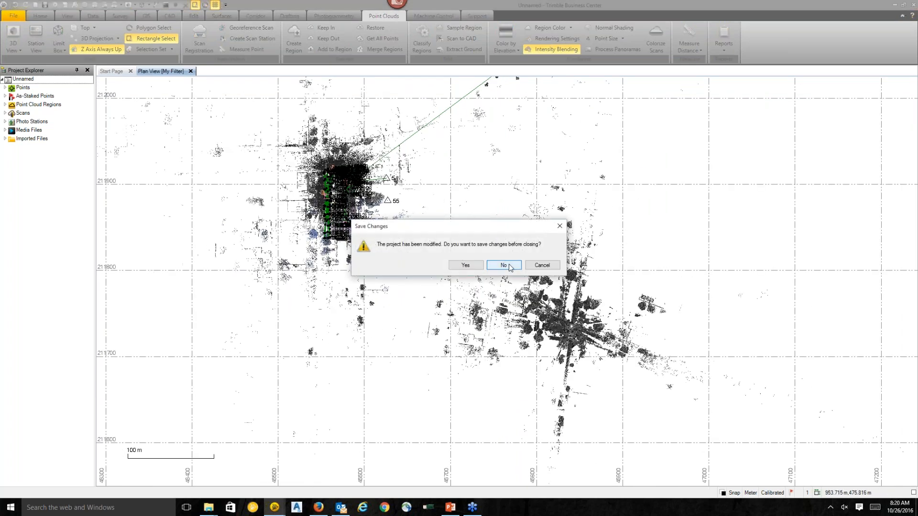
left_click(504, 265)
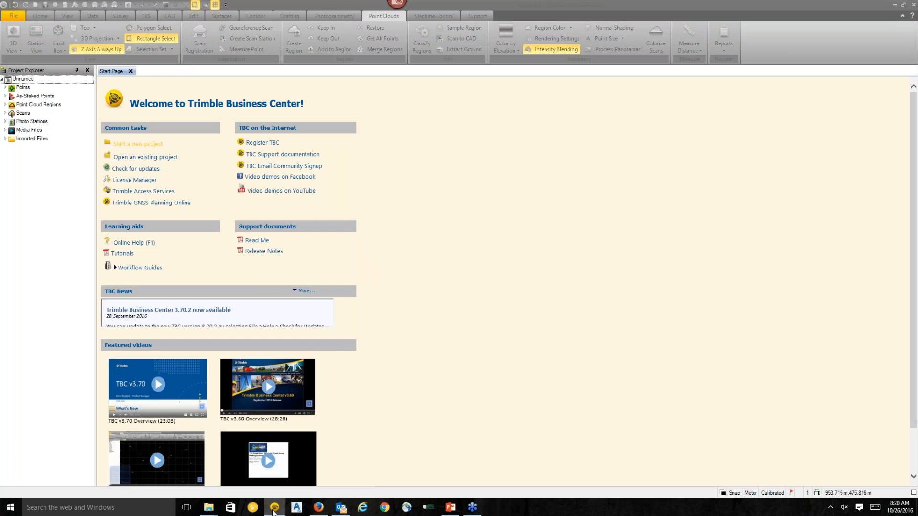
Step: Switch to the Unregistered project in Trimble Business Center and look over both scan clusters in the plan view
mouse_move(276, 506)
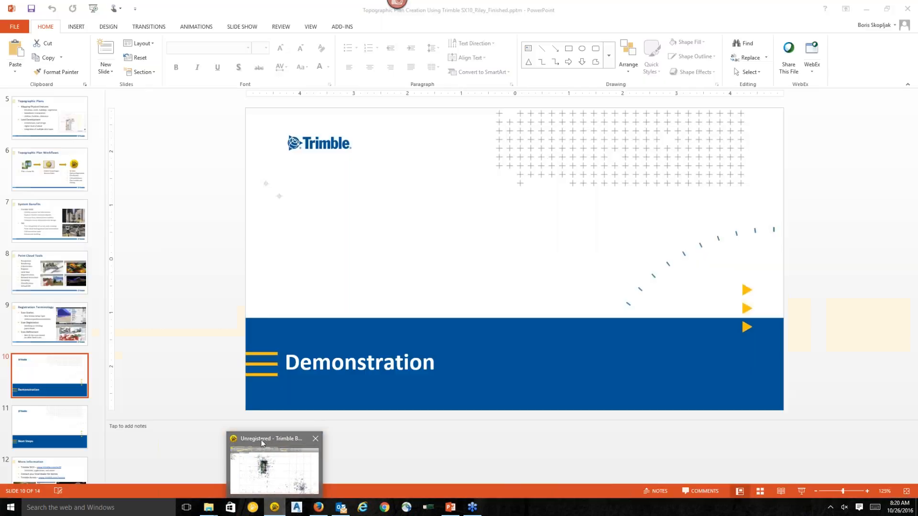
left_click(261, 440)
scroll(367, 296, "down", 1)
scroll(370, 299, "up", 1)
scroll(403, 308, "down", 1)
scroll(697, 420, "up", 3)
scroll(689, 390, "up", 1)
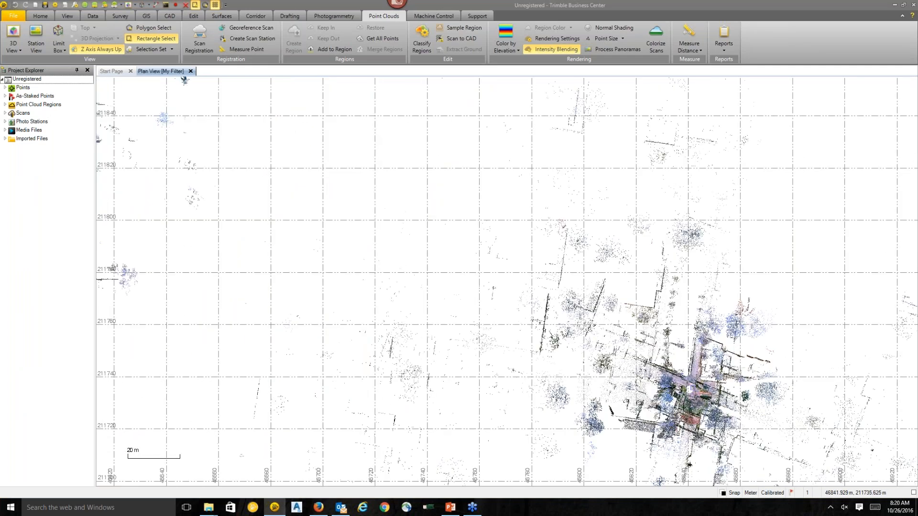
scroll(692, 389, "down", 3)
middle_click_drag(470, 270, 540, 332)
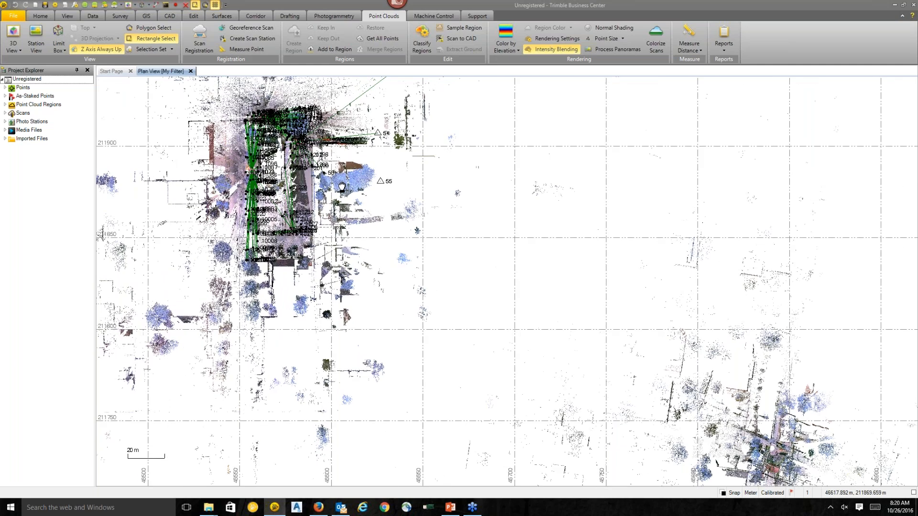
scroll(342, 186, "down", 1)
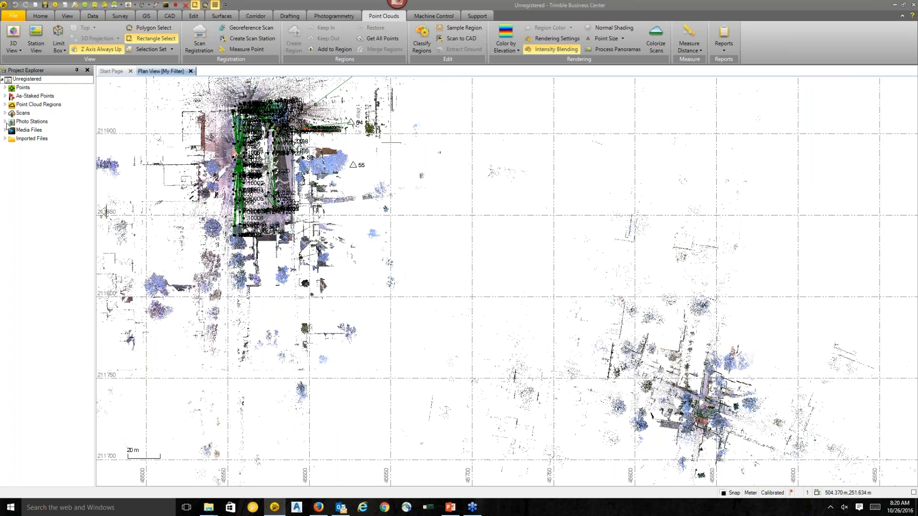
Step: Expand the imported Colfax & York.jxl file and review station 52 (S1) and the scan stations free 01 and free 02
left_click(4, 139)
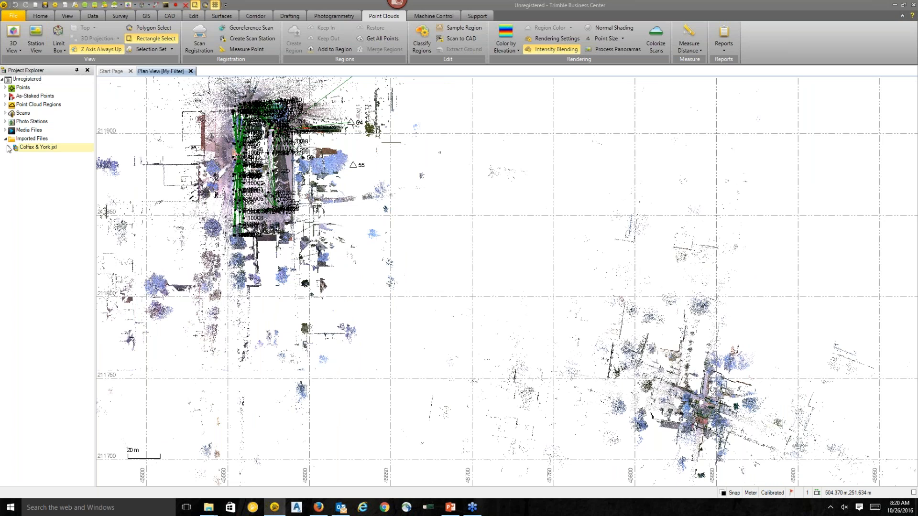
left_click(8, 148)
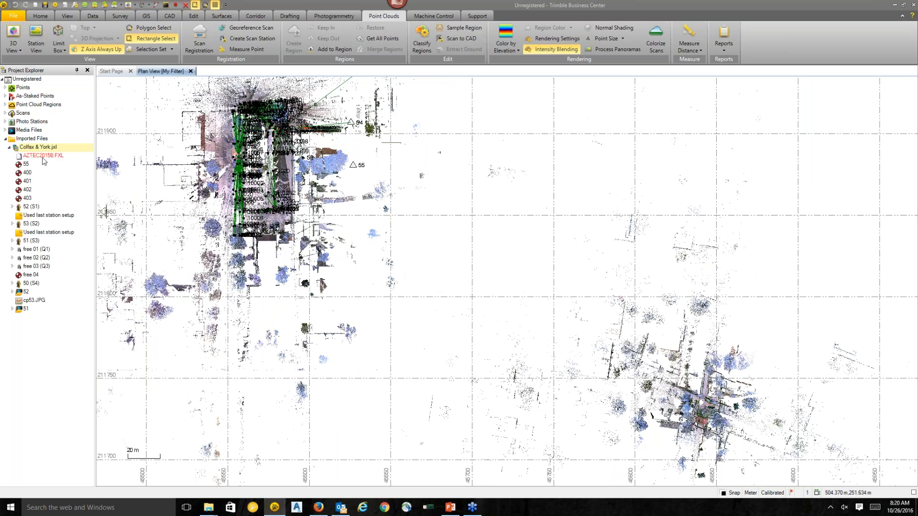
left_click(13, 207)
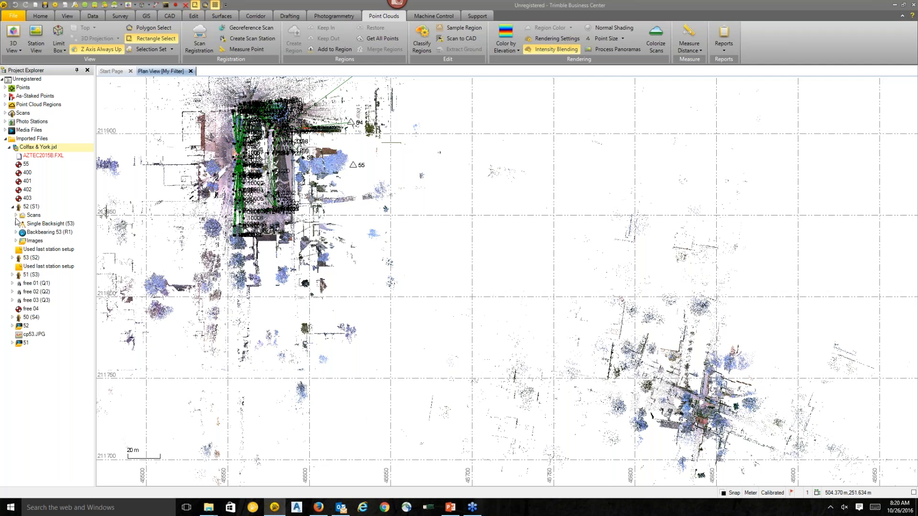
left_click(17, 215)
left_click(17, 216)
left_click(34, 285)
left_click(35, 293)
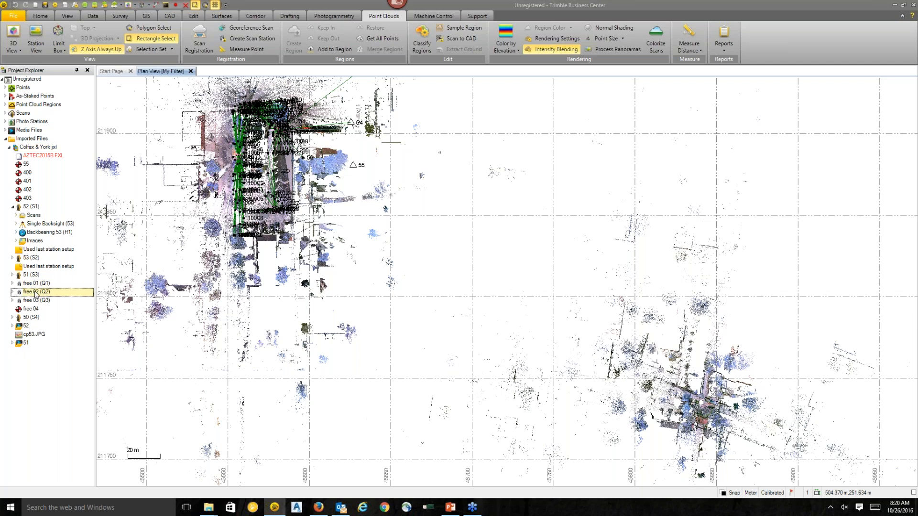
Step: Open a 3D view of the project and examine the point cloud around the main survey building
scroll(458, 281, "down", 1)
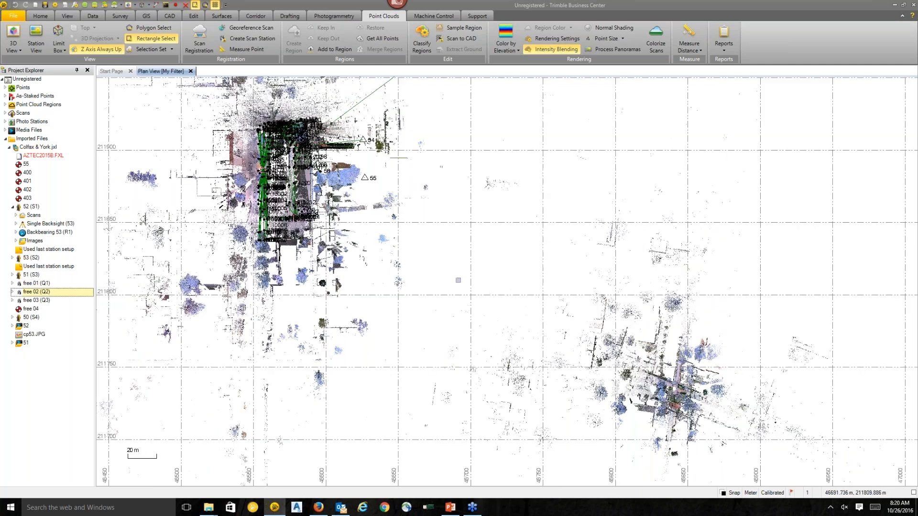
middle_click_drag(461, 262, 490, 265)
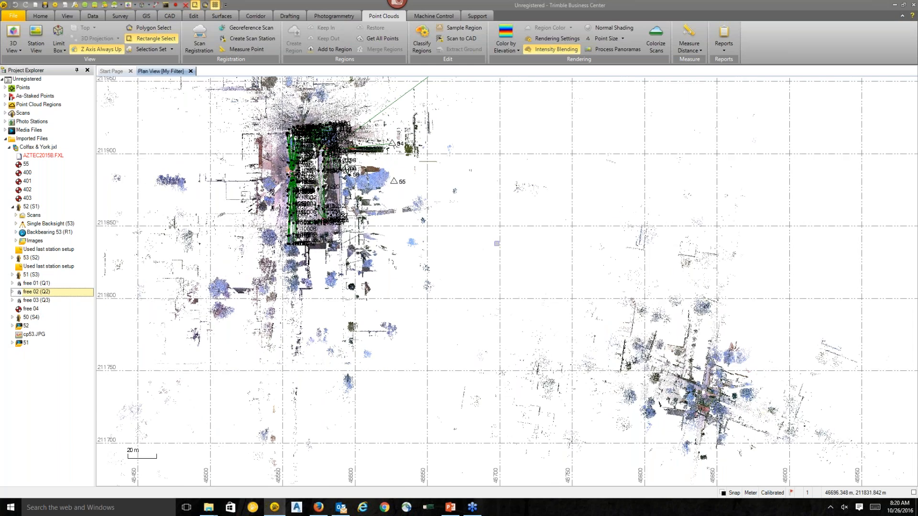
scroll(517, 220, "down", 1)
scroll(517, 220, "up", 1)
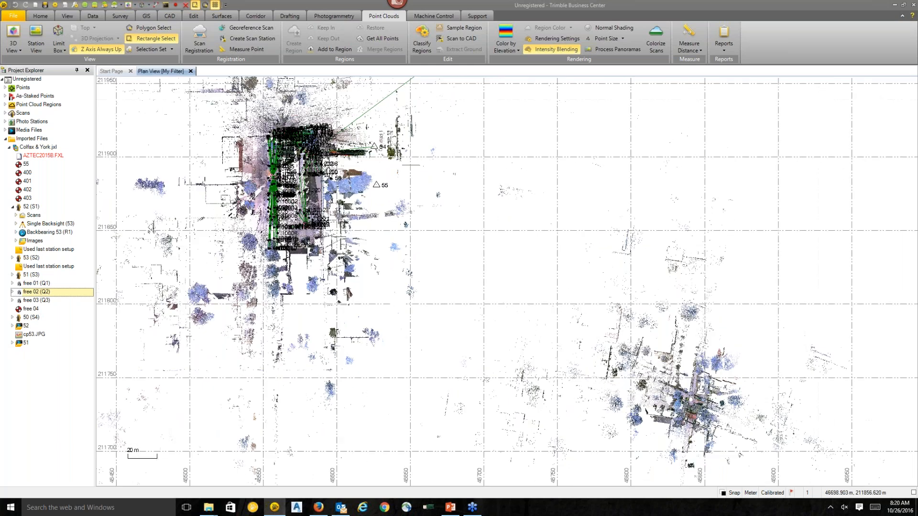
left_click(67, 17)
left_click(249, 38)
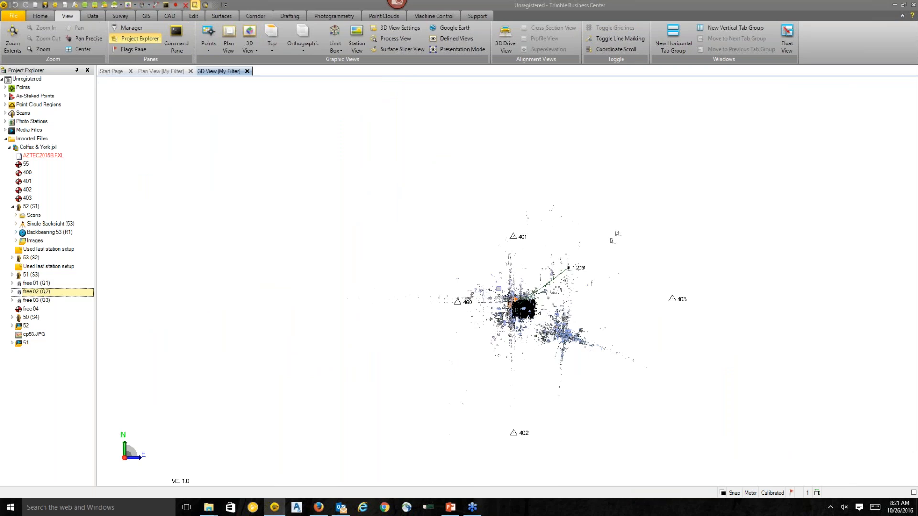
scroll(534, 330, "up", 5)
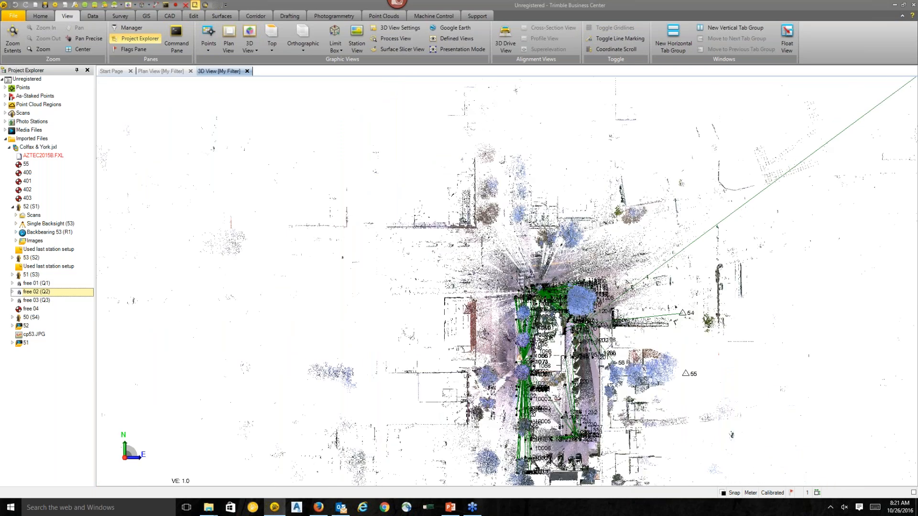
right_click_drag(514, 362, 466, 315)
scroll(548, 377, "up", 3)
scroll(504, 365, "up", 3)
scroll(503, 365, "up", 3)
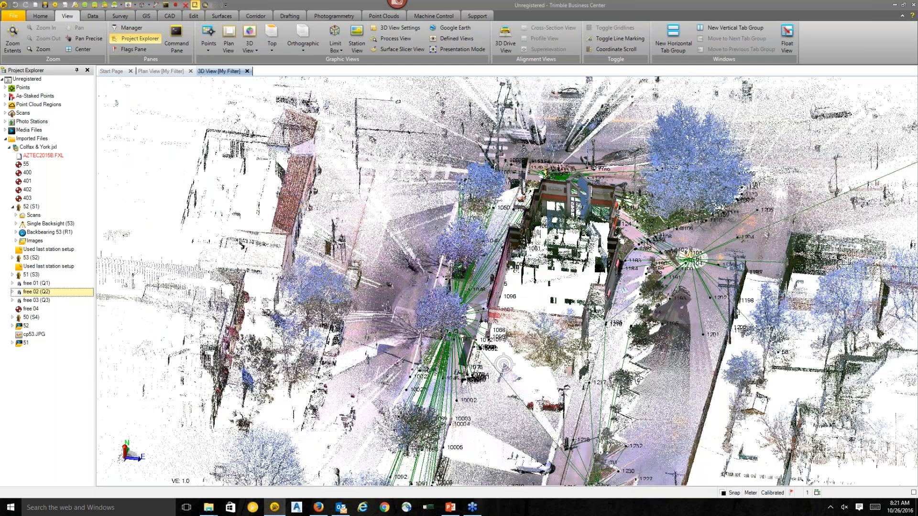
Step: Inspect the building, trees and station observation lines from several angles in 3D, and close the 3D view
right_click_drag(504, 365, 545, 349)
scroll(299, 332, "up", 2)
middle_click_drag(298, 332, 500, 328)
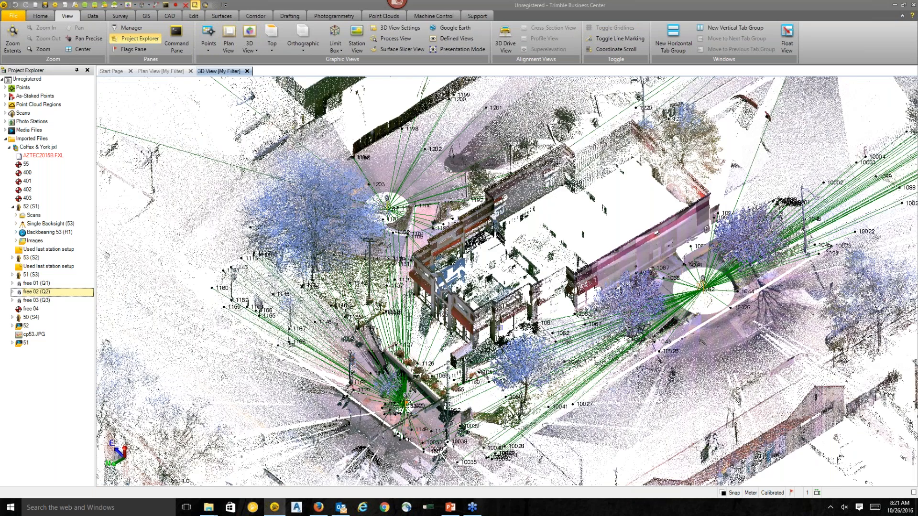
mouse_move(500, 328)
right_mouse_down()
mouse_move(525, 322)
mouse_move(516, 325)
right_mouse_up()
scroll(581, 288, "down", 2)
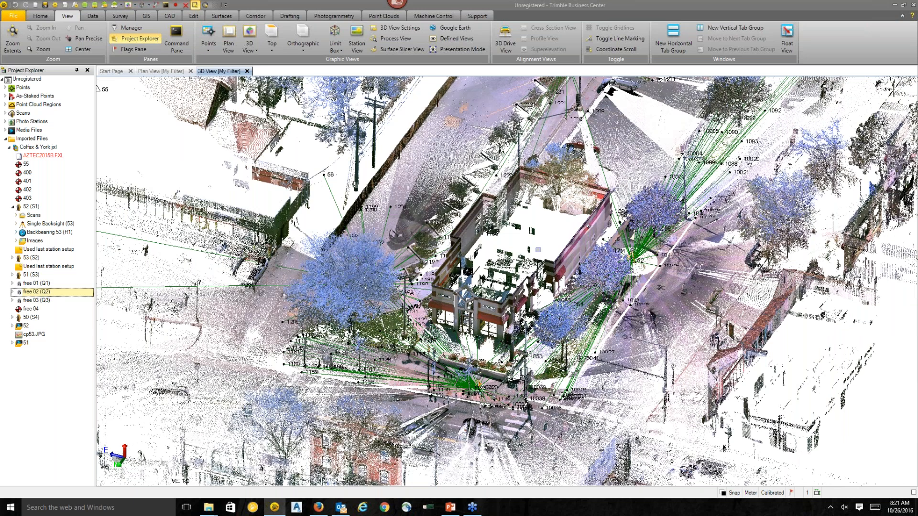
mouse_move(538, 289)
right_mouse_down()
mouse_move(419, 299)
mouse_move(508, 340)
mouse_move(468, 292)
right_mouse_up()
scroll(468, 293, "up", 2)
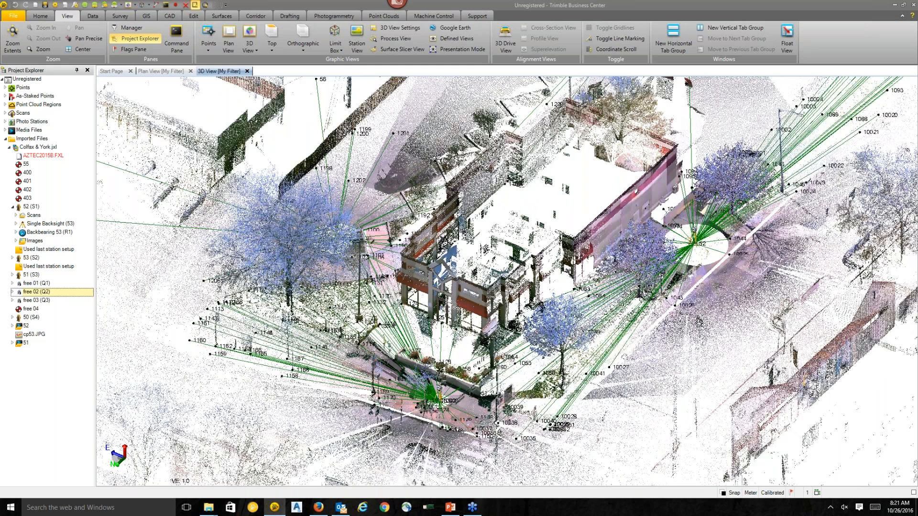
mouse_move(580, 325)
right_mouse_down()
mouse_move(520, 316)
mouse_move(545, 296)
right_mouse_up()
scroll(490, 272, "down", 1)
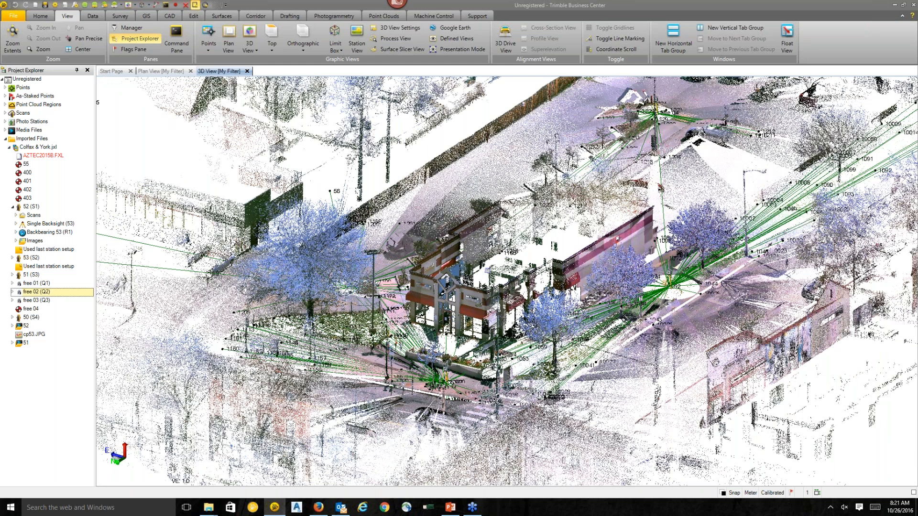
mouse_move(553, 260)
right_mouse_down()
mouse_move(556, 272)
mouse_move(567, 262)
right_mouse_up()
scroll(576, 293, "down", 4)
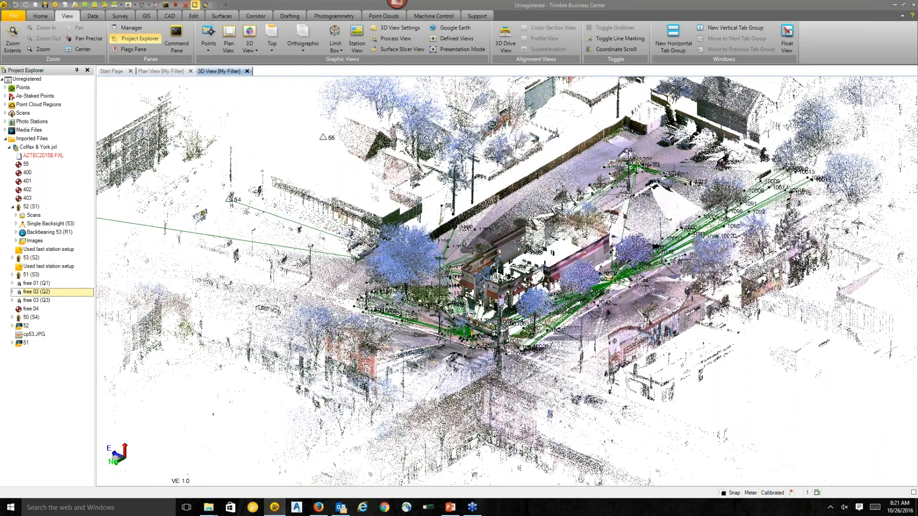
right_click_drag(550, 268, 246, 89)
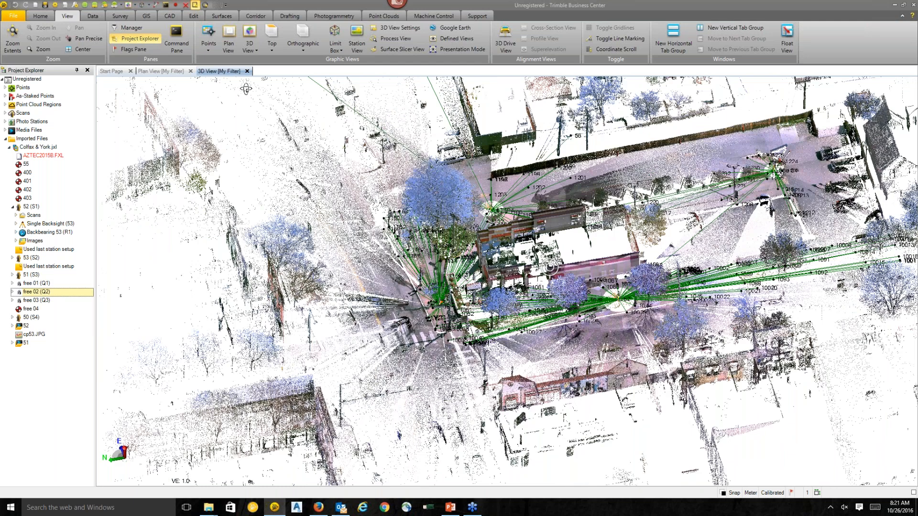
left_click(247, 71)
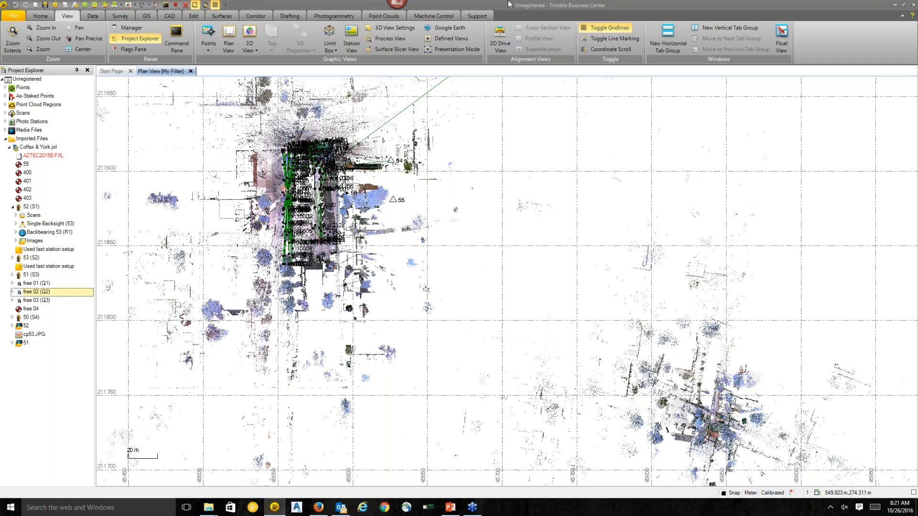
Step: Examine the scan cluster southeast of the main survey area and compare its location with the main area in plan view
scroll(511, 188, "down", 2)
middle_click_drag(497, 217, 497, 241)
scroll(498, 240, "up", 1)
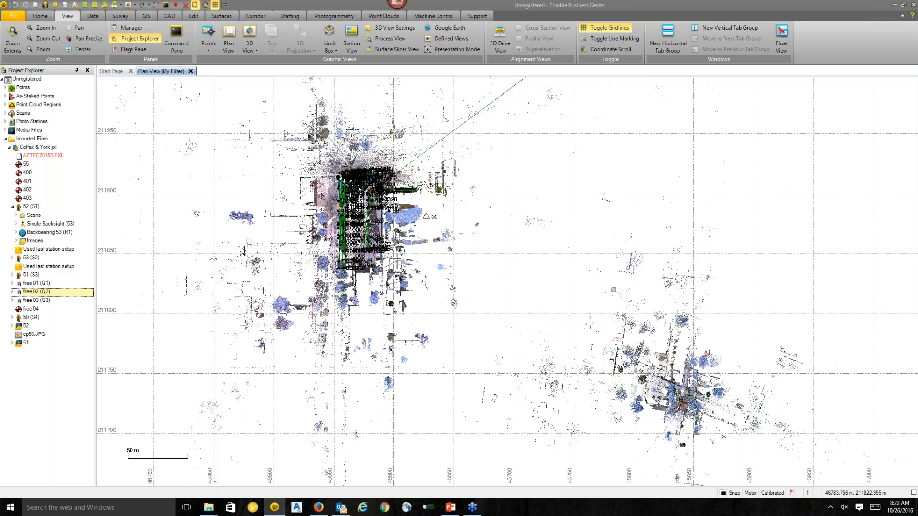
scroll(679, 401, "up", 5)
middle_click_drag(686, 402, 591, 346)
scroll(590, 345, "up", 6)
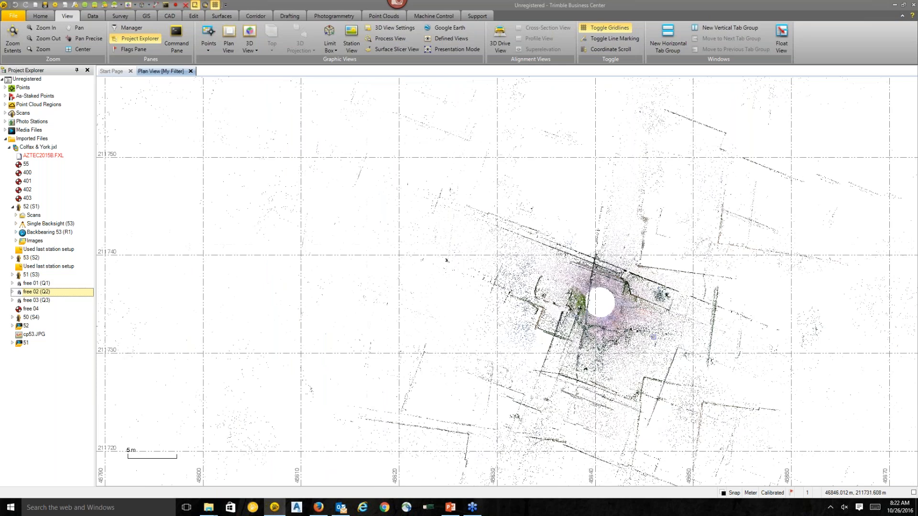
scroll(651, 337, "down", 6)
scroll(625, 323, "down", 4)
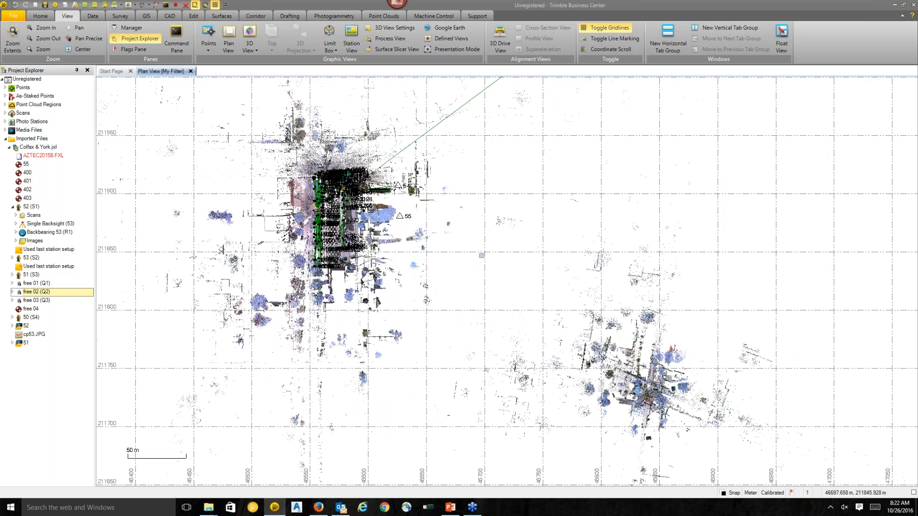
scroll(481, 255, "up", 1)
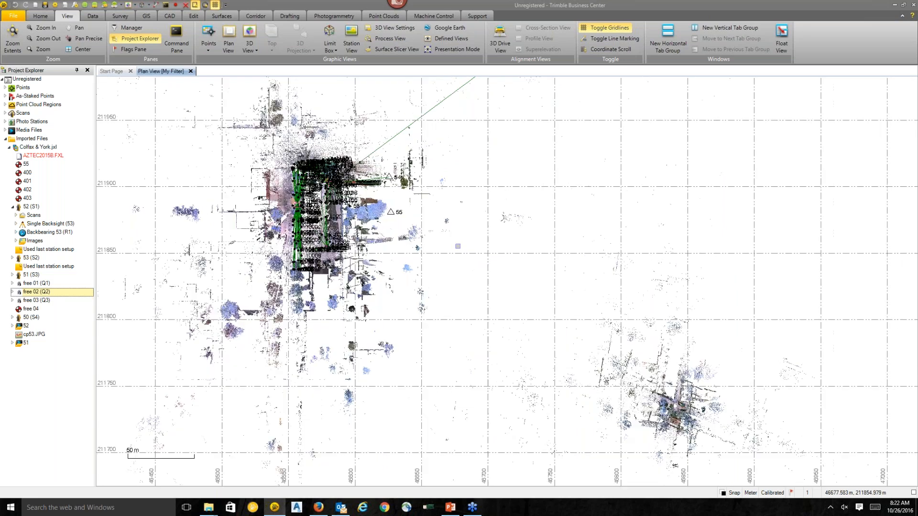
Step: Start Scan Registration and inspect the point cloud of the reference stations
left_click(371, 17)
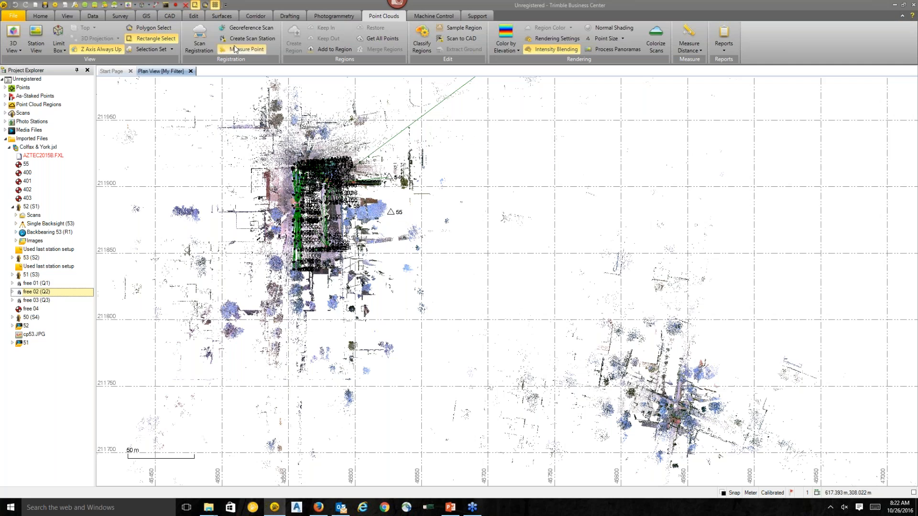
left_click(201, 34)
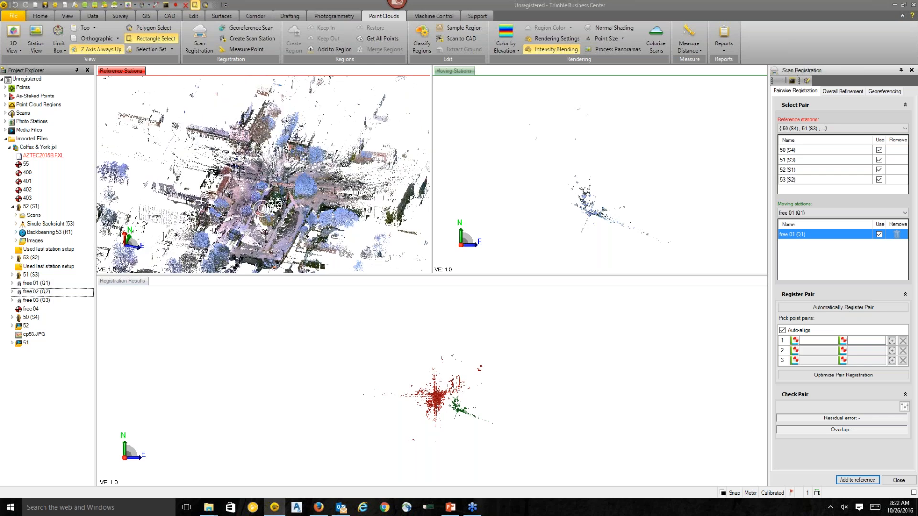
right_click_drag(244, 169, 298, 180)
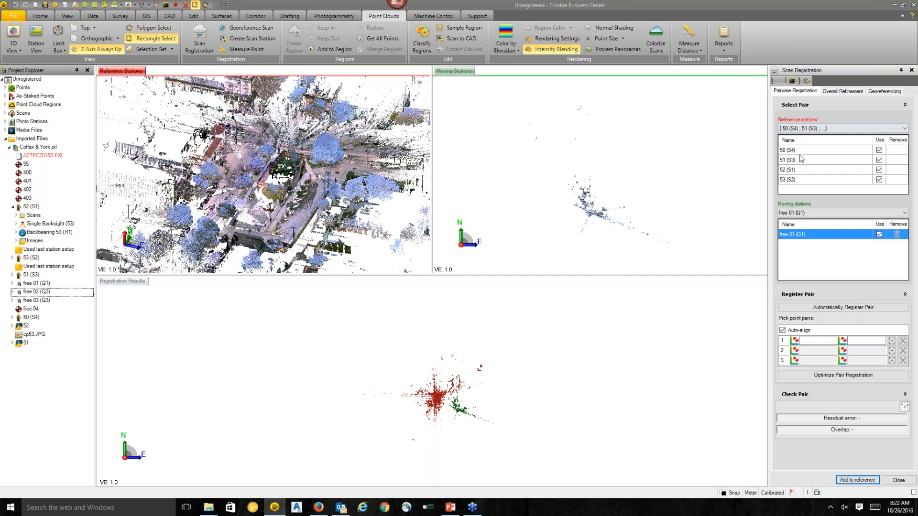
Step: Examine the building walls, fence and tree in the point cloud of the moving station free 01 (Q1)
scroll(619, 211, "up", 6)
scroll(583, 212, "up", 3)
right_click_drag(583, 212, 554, 203)
scroll(555, 203, "up", 4)
scroll(555, 204, "up", 6)
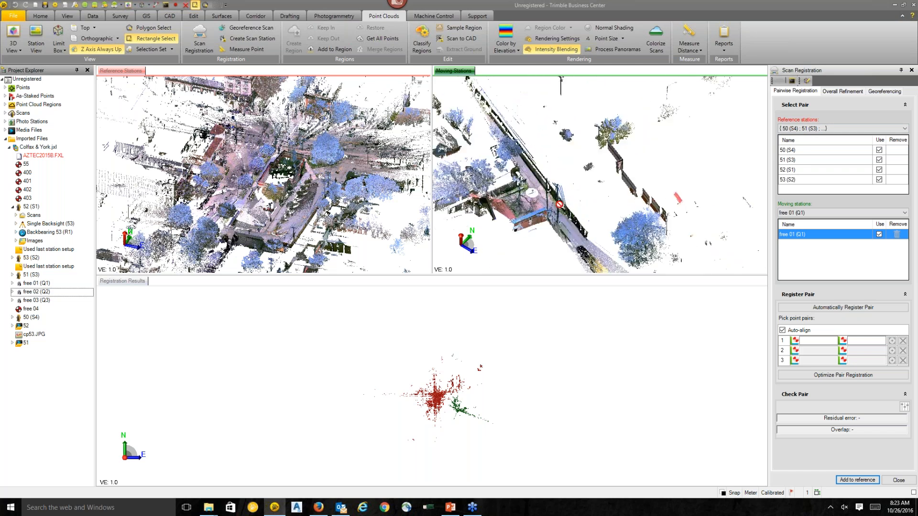
scroll(550, 205, "up", 3)
right_click_drag(579, 207, 585, 181)
scroll(585, 181, "down", 7)
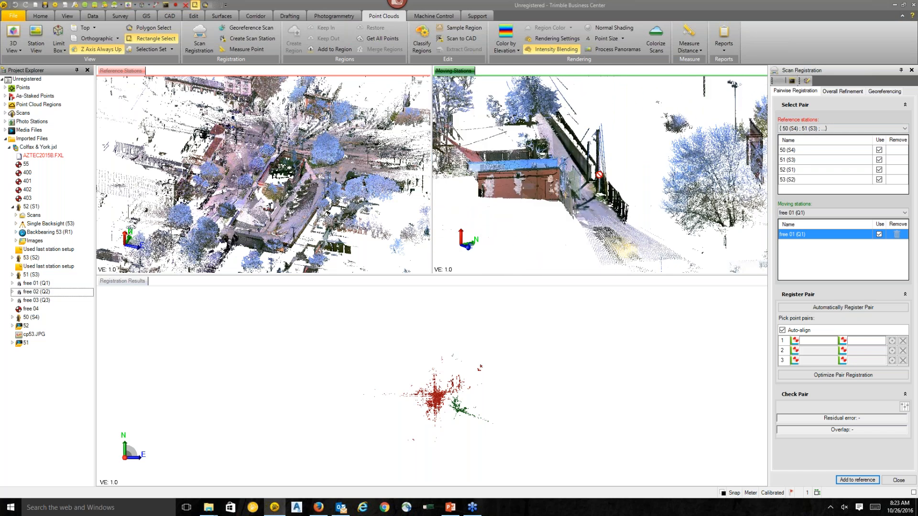
scroll(585, 181, "up", 4)
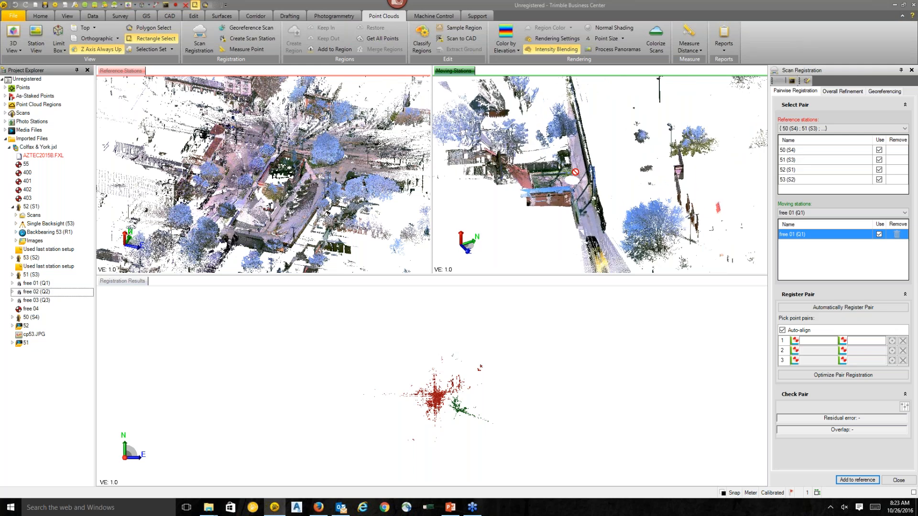
scroll(574, 181, "down", 4)
mouse_move(577, 188)
right_mouse_down()
mouse_move(606, 179)
mouse_move(585, 152)
mouse_move(609, 139)
mouse_move(604, 124)
right_mouse_up()
scroll(583, 150, "up", 4)
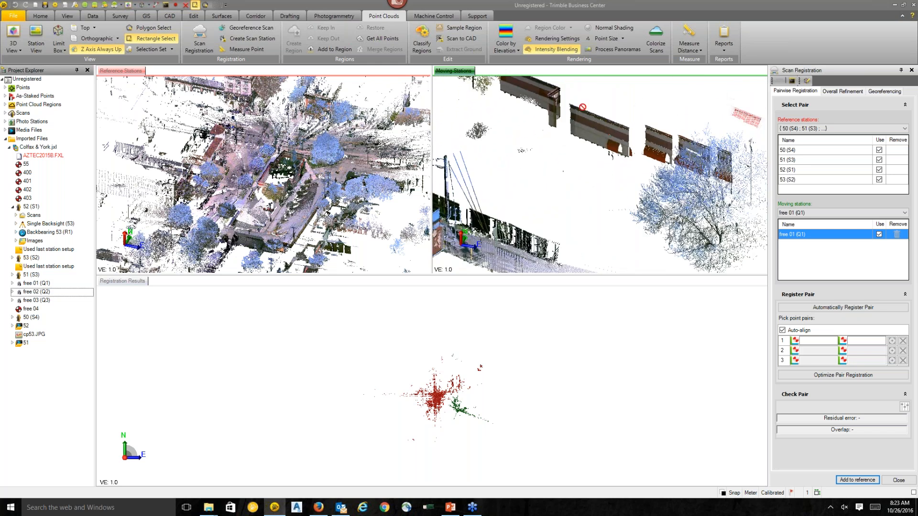
Step: Examine the main building and its surroundings up close in the point cloud of the reference stations
scroll(312, 174, "up", 2)
scroll(312, 175, "up", 6)
right_click_drag(306, 175, 263, 173)
scroll(260, 173, "up", 1)
scroll(446, 401, "up", 5)
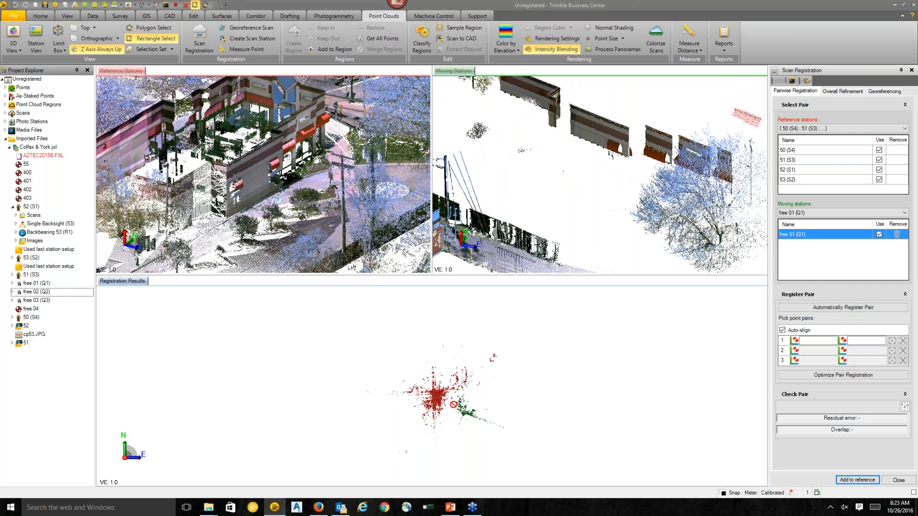
Step: Compare the positions of the red reference cloud and the green moving cloud in the registration results
scroll(447, 401, "up", 3)
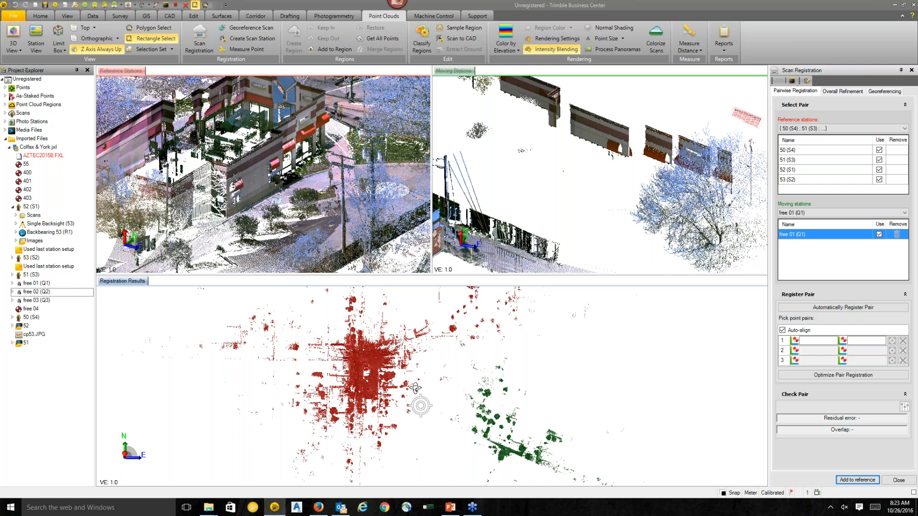
scroll(363, 387, "up", 6)
mouse_move(362, 387)
right_mouse_down()
mouse_move(333, 355)
mouse_move(342, 382)
right_mouse_up()
scroll(332, 355, "down", 3)
scroll(454, 402, "down", 2)
scroll(551, 432, "up", 1)
scroll(550, 432, "up", 3)
scroll(535, 423, "down", 5)
right_click_drag(495, 404, 500, 411)
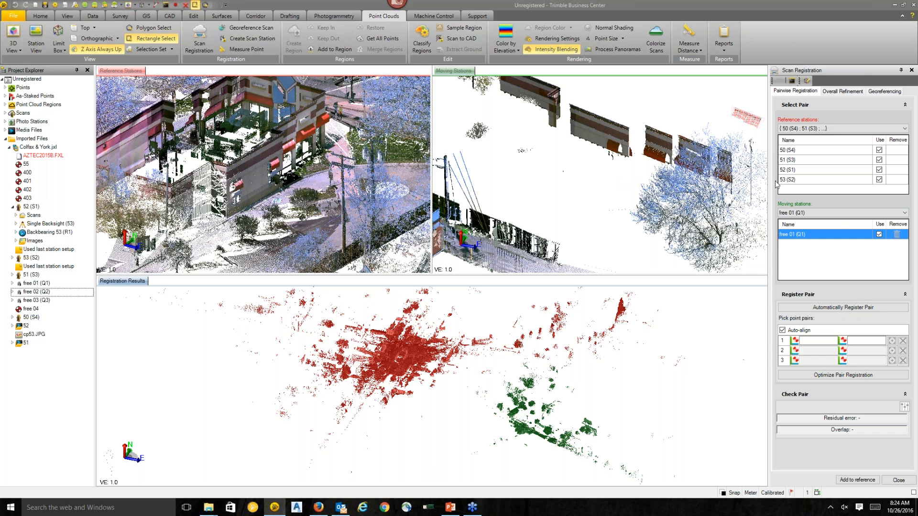
Step: Check the residual error and overlap tolerance thresholds in the results display settings, leaving them unchanged
left_click(904, 406)
left_click_drag(206, 31, 288, 94)
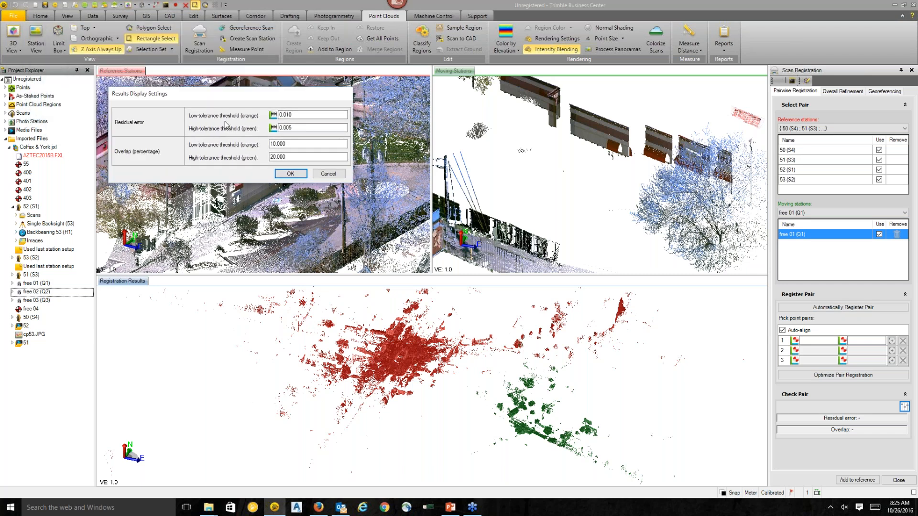
left_click(328, 174)
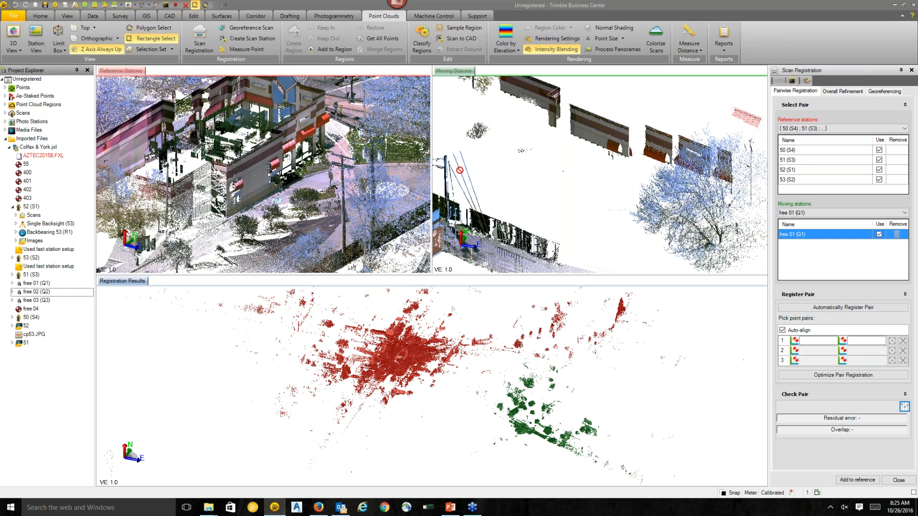
Step: Automatically register the moving station free 01 (Q1) to the reference stations
scroll(267, 152, "up", 2)
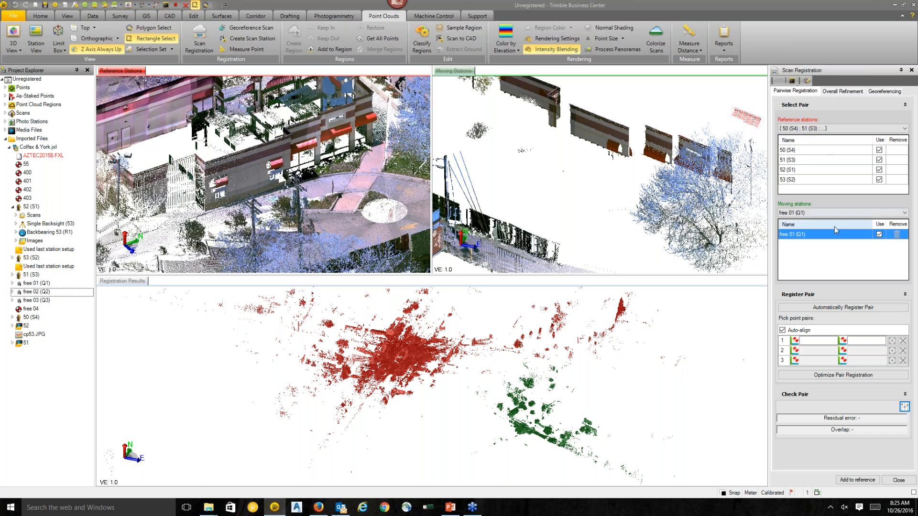
left_click(859, 308)
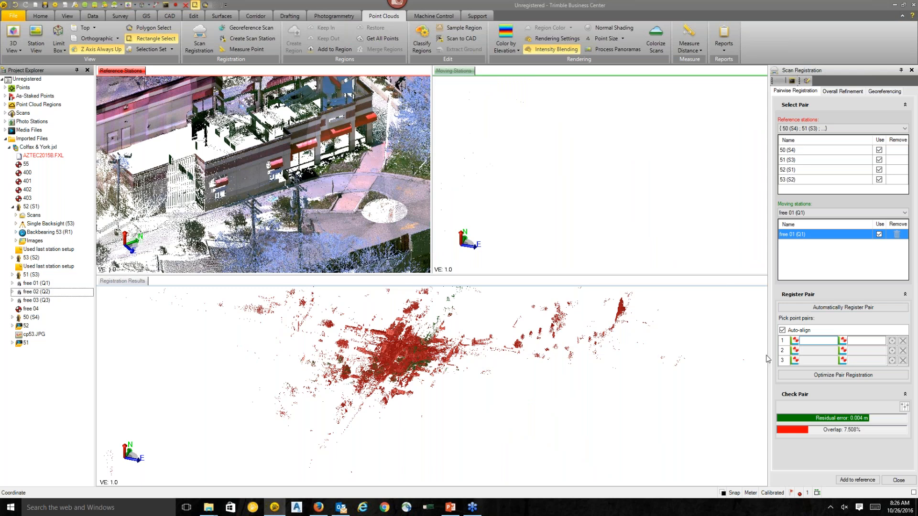
Step: Examine the alignment of the red and green clouds along the street and building walls in the registration results
scroll(420, 370, "up", 5)
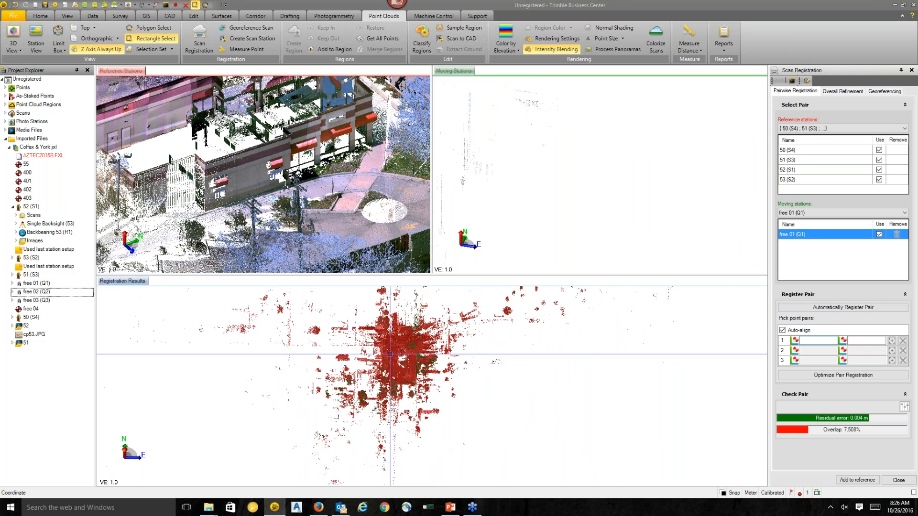
scroll(420, 370, "up", 5)
middle_click_drag(420, 370, 478, 369)
scroll(477, 370, "up", 5)
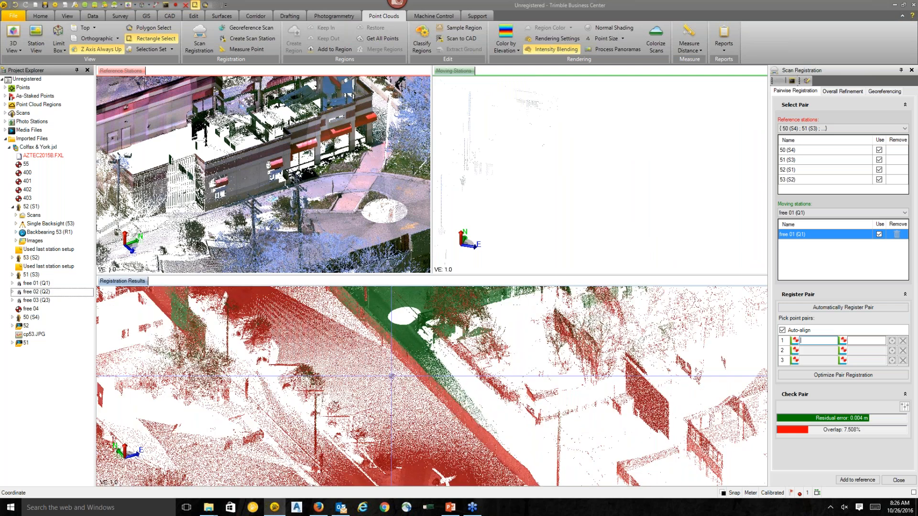
mouse_move(375, 382)
middle_mouse_down()
mouse_move(506, 425)
mouse_move(587, 439)
mouse_move(507, 428)
mouse_move(362, 377)
middle_mouse_up()
scroll(362, 378, "up", 5)
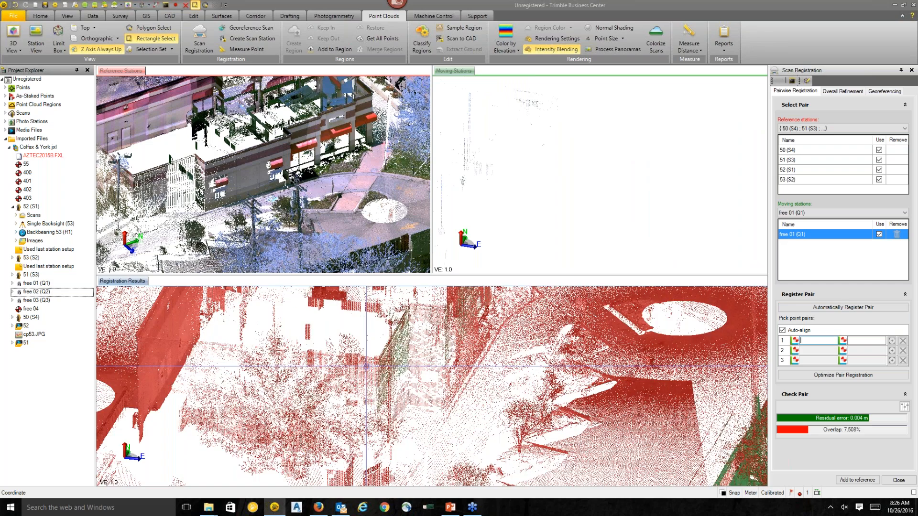
mouse_move(401, 361)
right_mouse_down()
mouse_move(438, 368)
mouse_move(412, 369)
mouse_move(400, 393)
mouse_move(373, 396)
mouse_move(386, 419)
right_mouse_up()
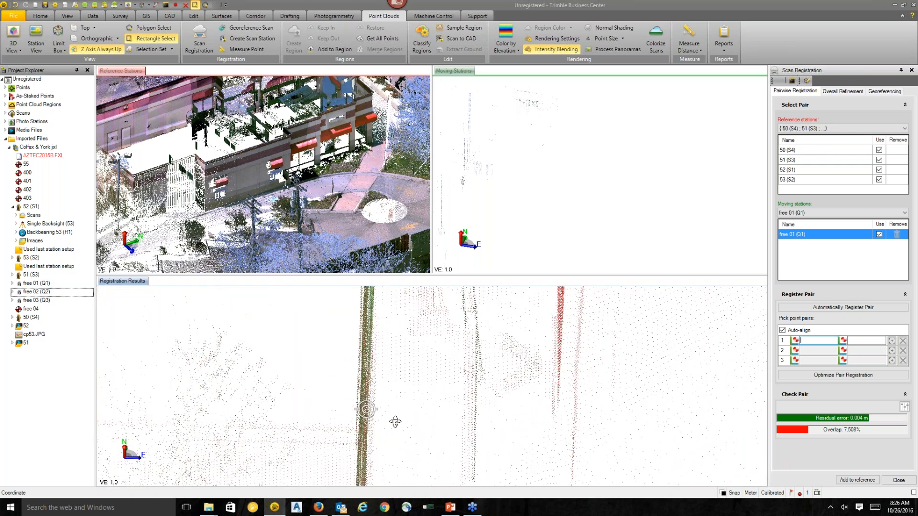
Step: Examine how the registered clouds match at the utility pole beside the boundary wall in the registration results
scroll(396, 409, "down", 7)
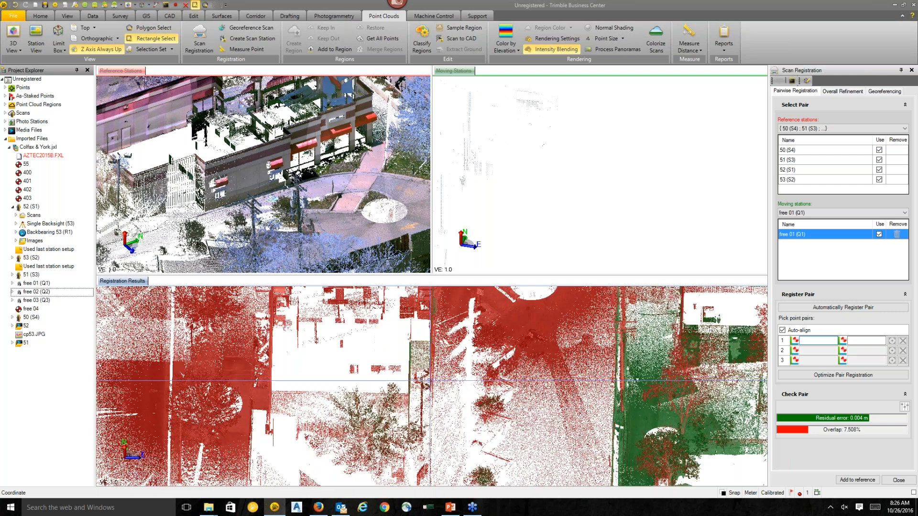
right_click_drag(475, 398, 507, 382)
scroll(592, 363, "down", 2)
right_click_drag(592, 364, 526, 330)
scroll(493, 377, "up", 6)
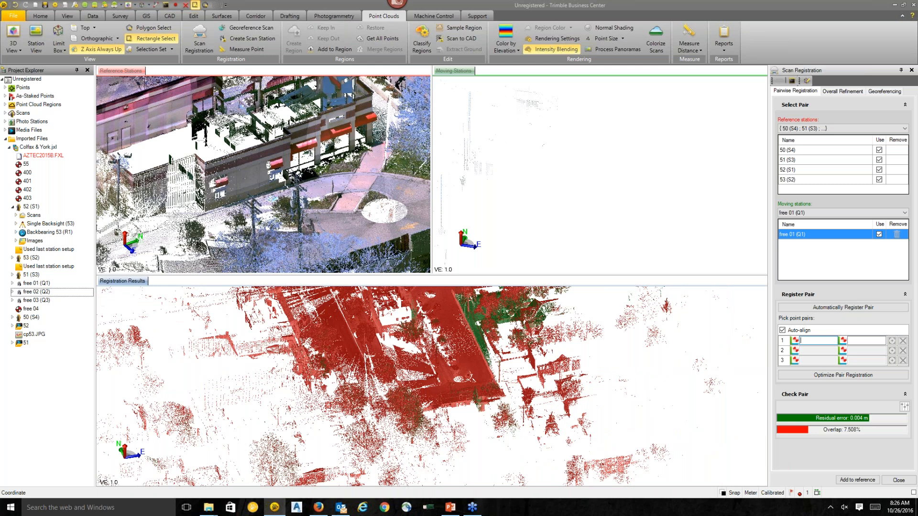
scroll(494, 377, "up", 6)
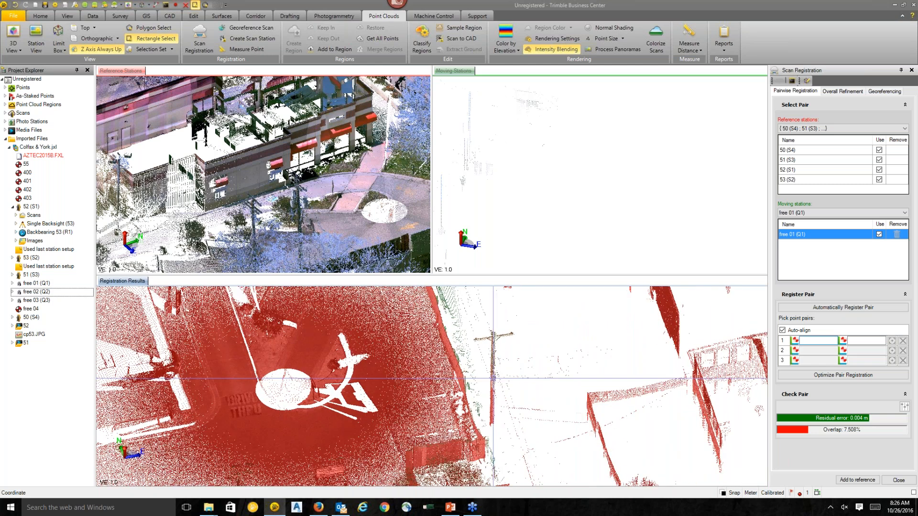
mouse_move(485, 383)
right_mouse_down()
mouse_move(480, 397)
mouse_move(493, 392)
right_mouse_up()
scroll(493, 392, "up", 3)
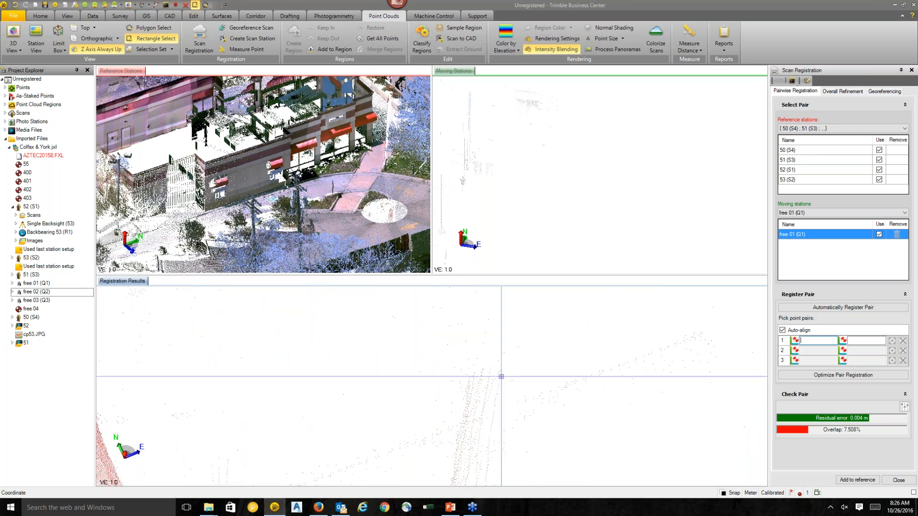
right_click_drag(509, 375, 497, 379)
Step: Examine the overlap of the reference cloud and the registered free 01 (Q1) cloud across the whole site
scroll(496, 379, "down", 6)
right_click_drag(490, 421, 509, 410)
scroll(509, 402, "down", 6)
middle_click_drag(506, 398, 483, 395)
scroll(484, 393, "down", 4)
middle_click_drag(520, 337, 515, 364)
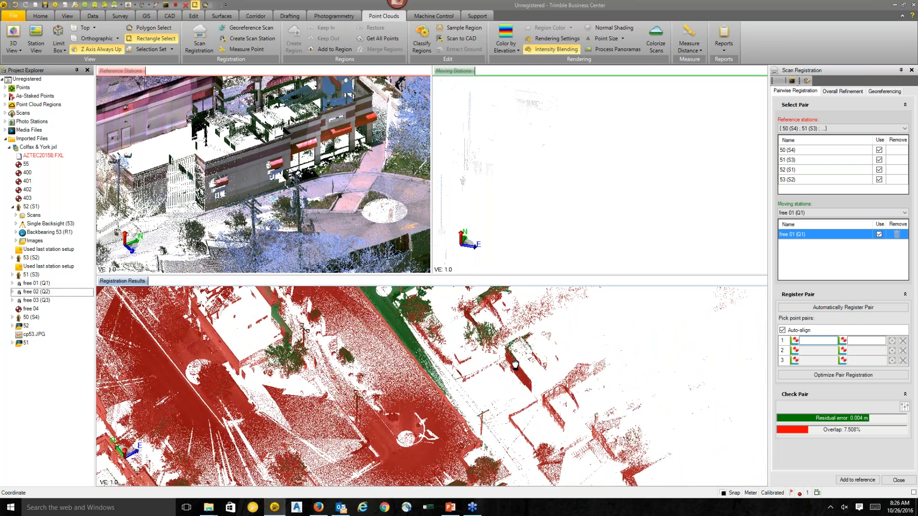
scroll(488, 366, "down", 1)
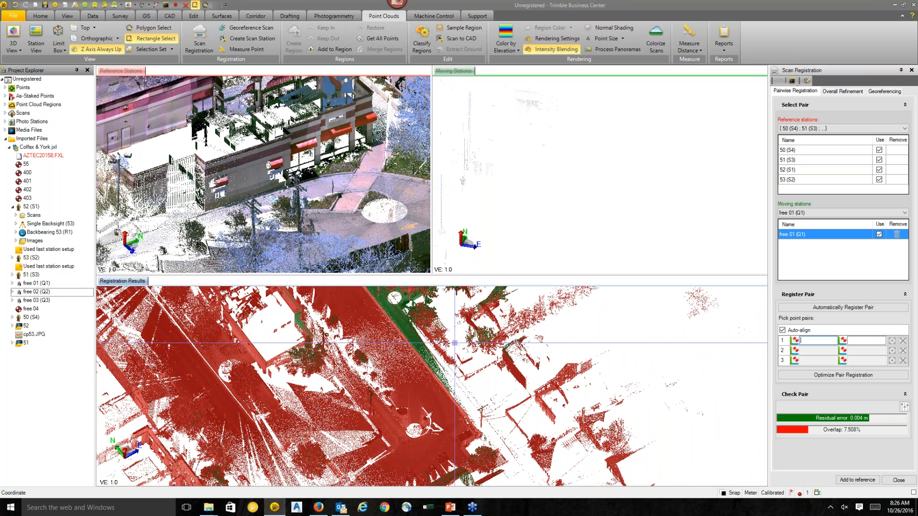
scroll(431, 363, "down", 3)
right_click_drag(409, 380, 336, 365)
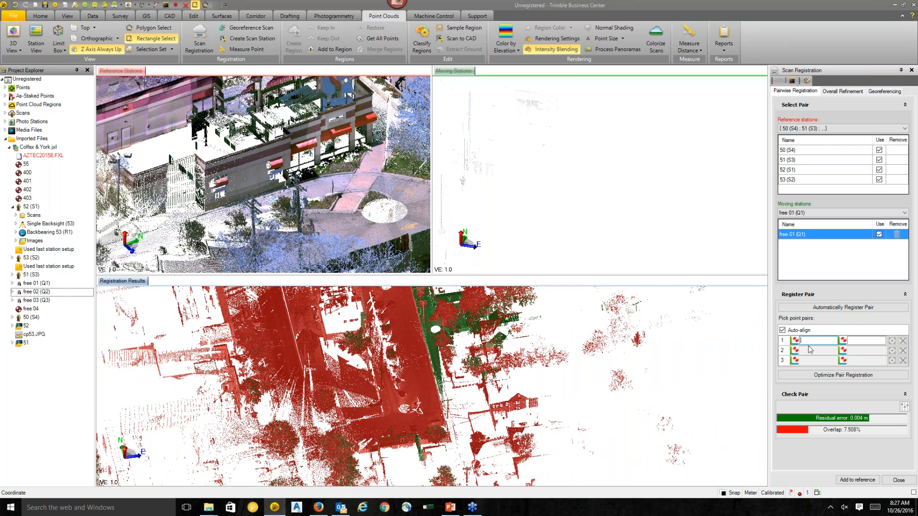
scroll(403, 379, "down", 4)
scroll(403, 379, "up", 8)
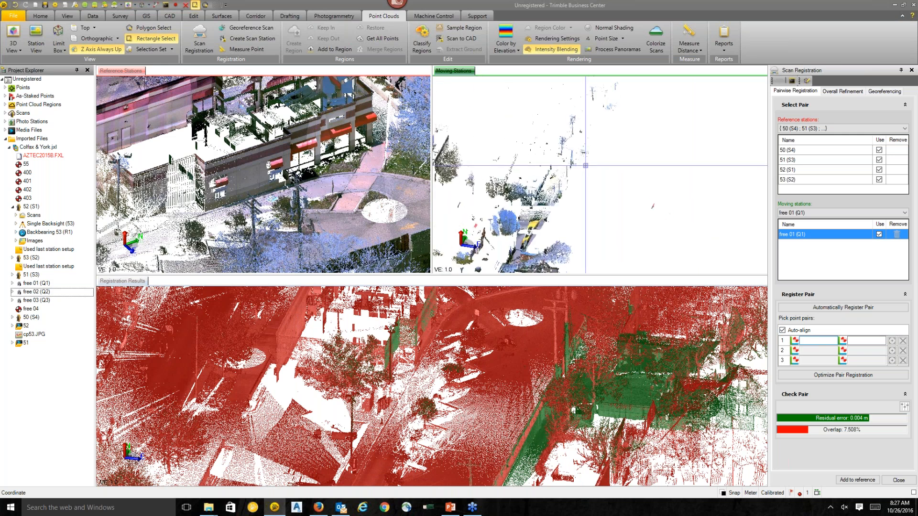
Step: Check the point cloud of the moving station free 01 (Q1) and add the station to the reference stations
scroll(554, 196, "up", 2)
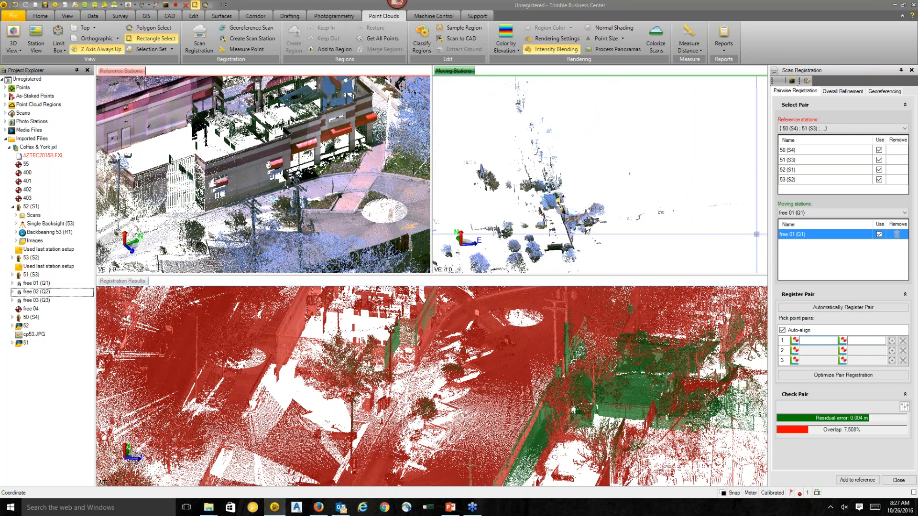
scroll(607, 193, "up", 3)
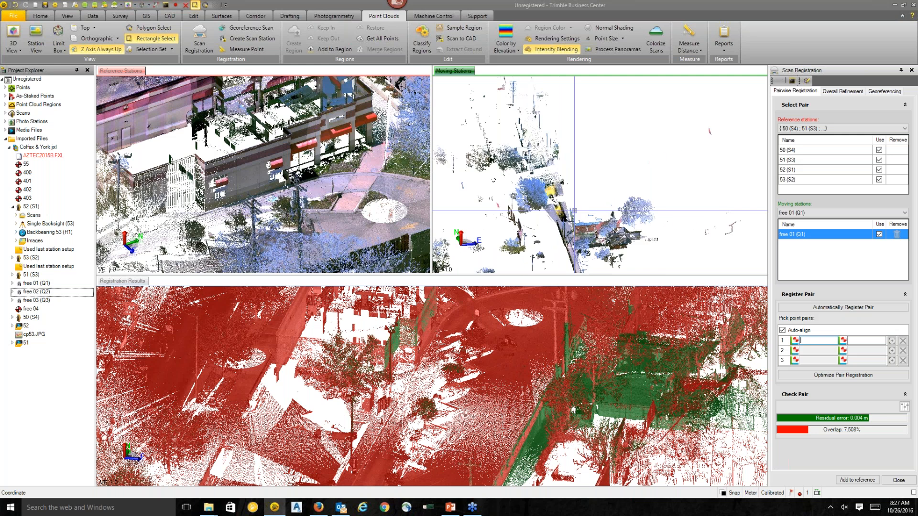
middle_click_drag(607, 194, 625, 182)
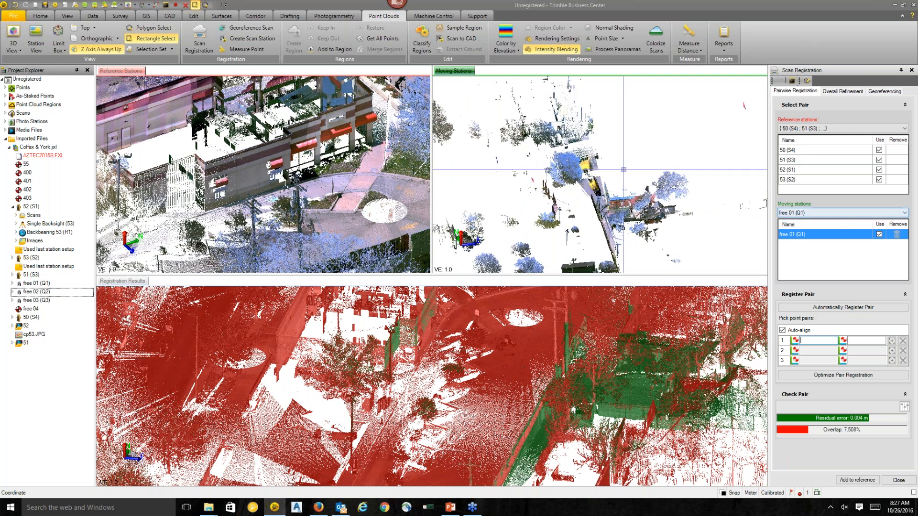
scroll(605, 189, "up", 2)
right_click_drag(604, 188, 665, 197)
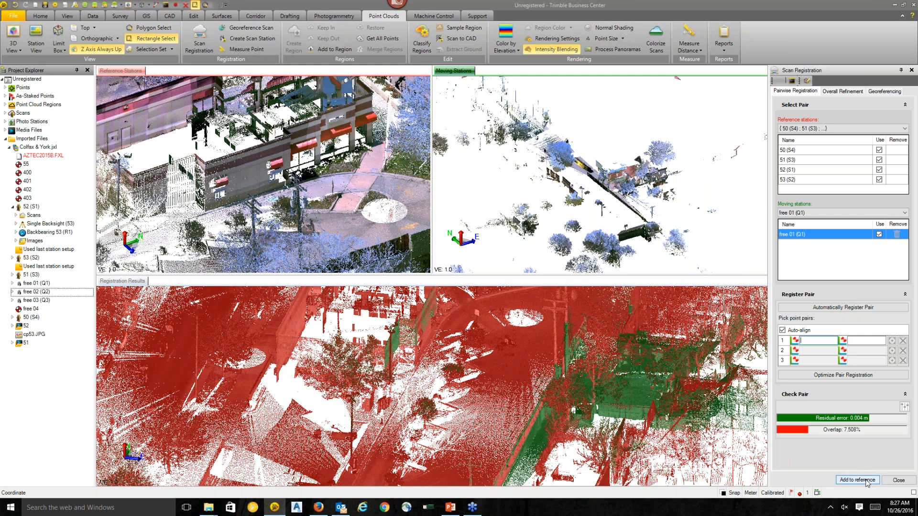
left_click(868, 482)
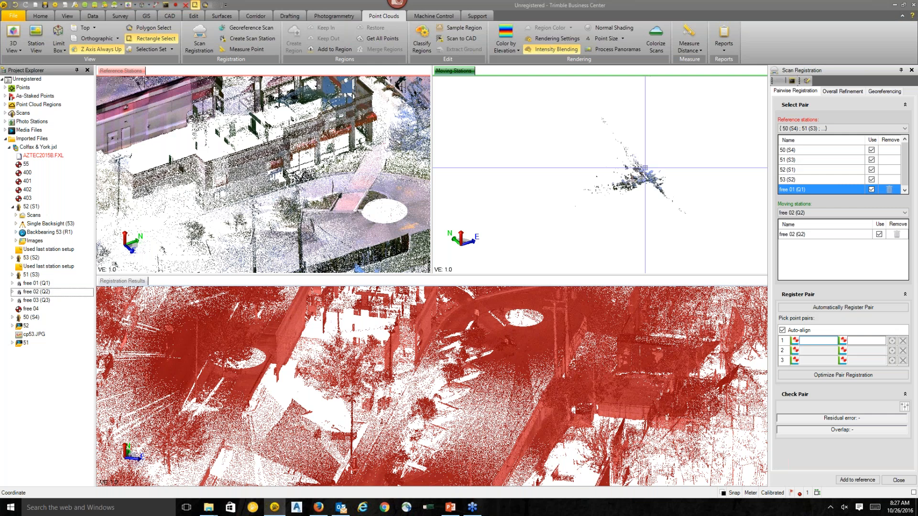
Step: Examine the houses, trees and road in the point cloud of the moving station free 02 (Q2)
scroll(645, 167, "up", 6)
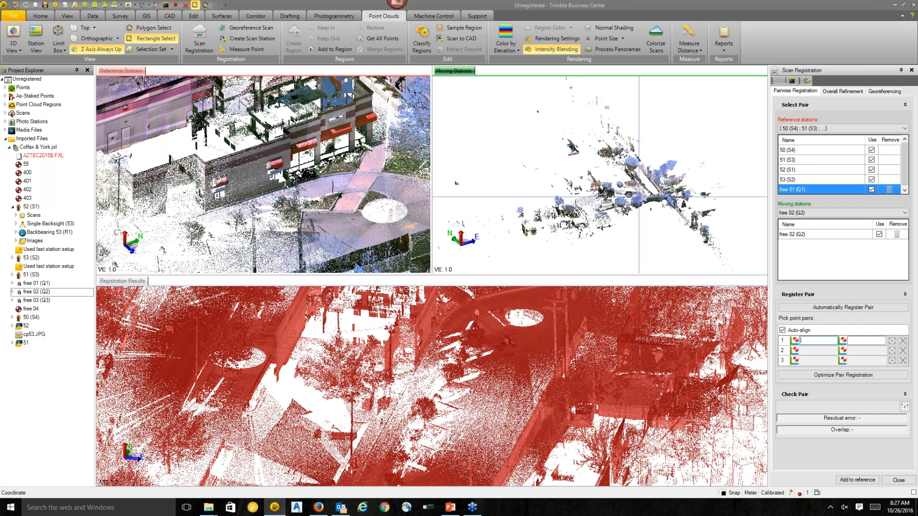
right_click_drag(616, 202, 590, 203)
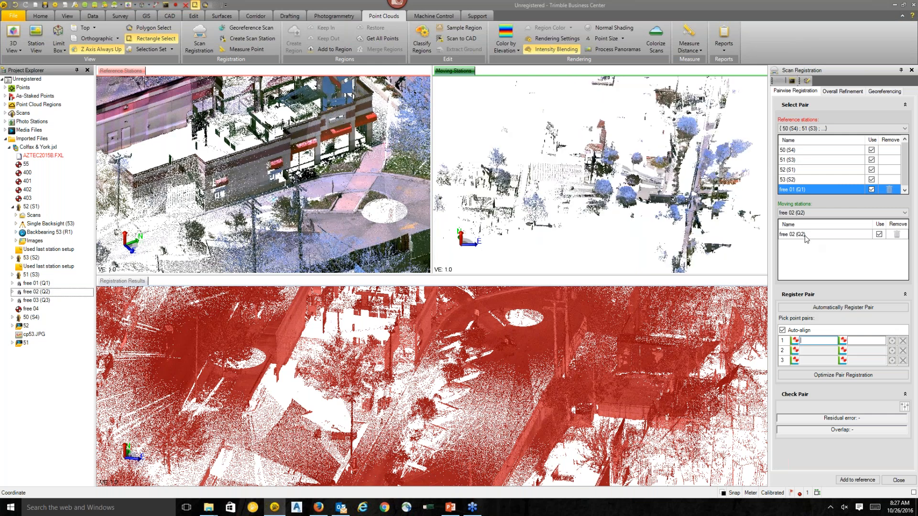
right_click_drag(693, 222, 694, 199)
scroll(694, 191, "up", 2)
middle_click_drag(693, 189, 635, 169)
scroll(634, 170, "up", 4)
mouse_move(634, 170)
right_mouse_down()
mouse_move(663, 183)
mouse_move(640, 167)
right_mouse_up()
scroll(641, 168, "up", 2)
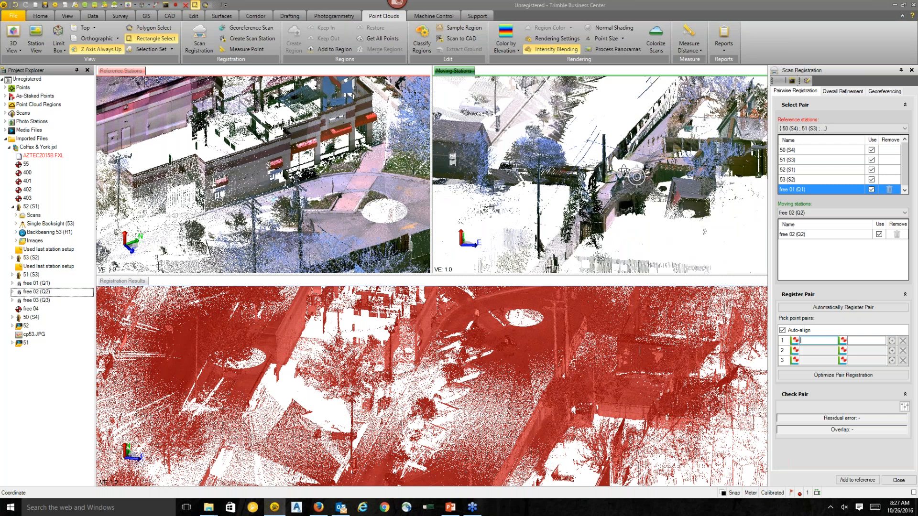
middle_click_drag(641, 184, 650, 220)
scroll(649, 220, "down", 3)
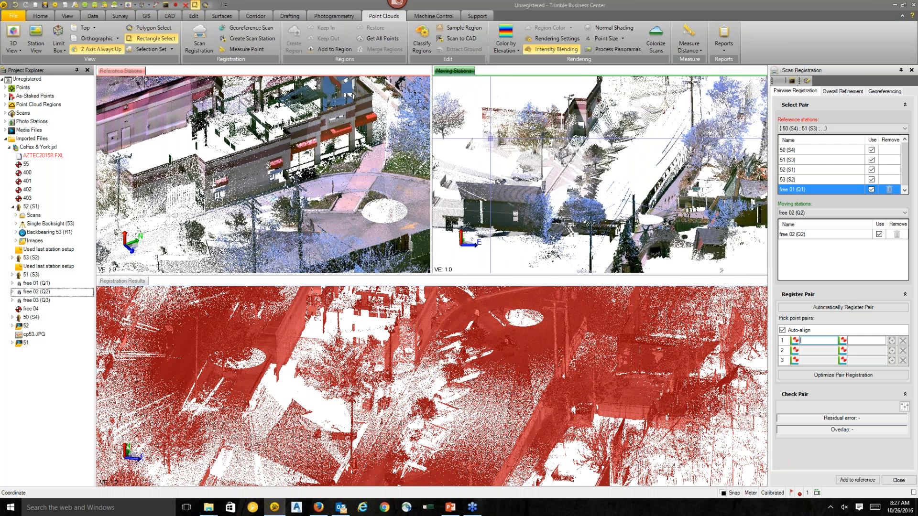
Step: Match the reference cloud's viewpoint to that of the free 02 (Q2) cloud and compare both clouds' positions in the registration results
right_click_drag(289, 162, 320, 168)
scroll(315, 167, "down", 3)
middle_click_drag(274, 189, 315, 128)
scroll(315, 128, "down", 1)
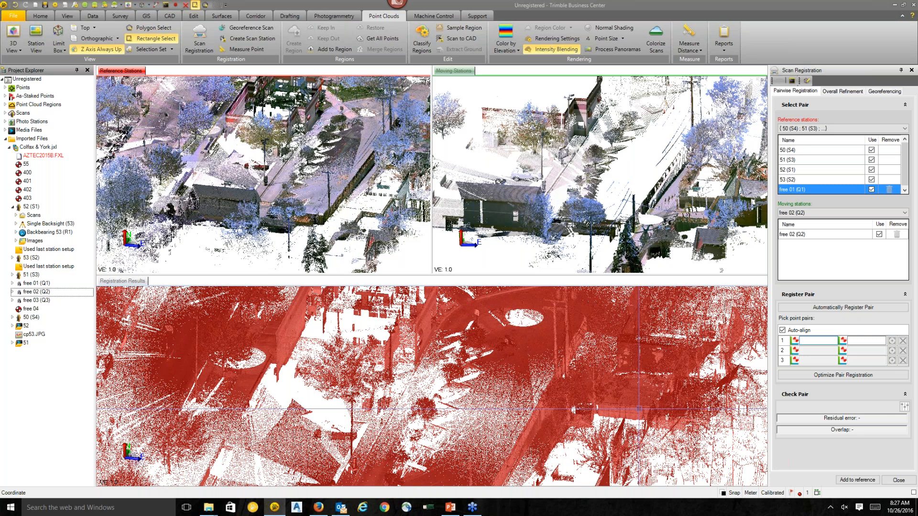
scroll(610, 369, "down", 5)
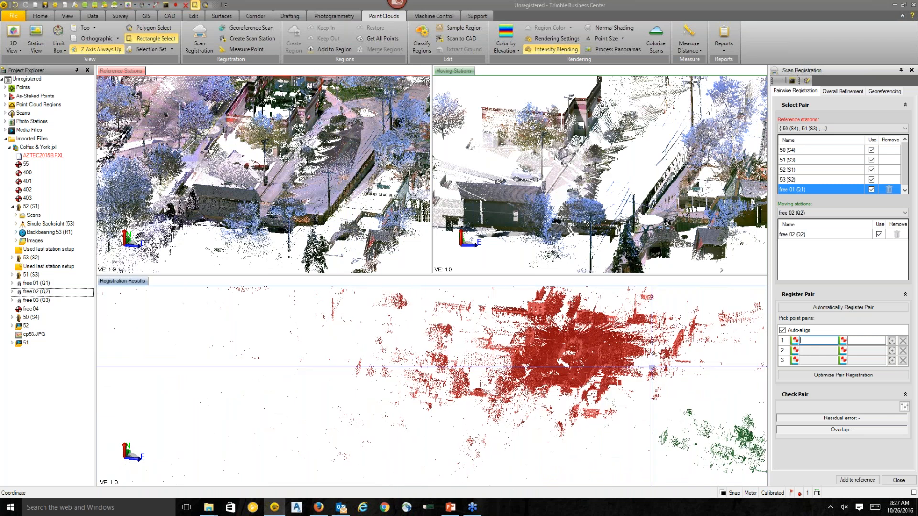
scroll(514, 368, "up", 3)
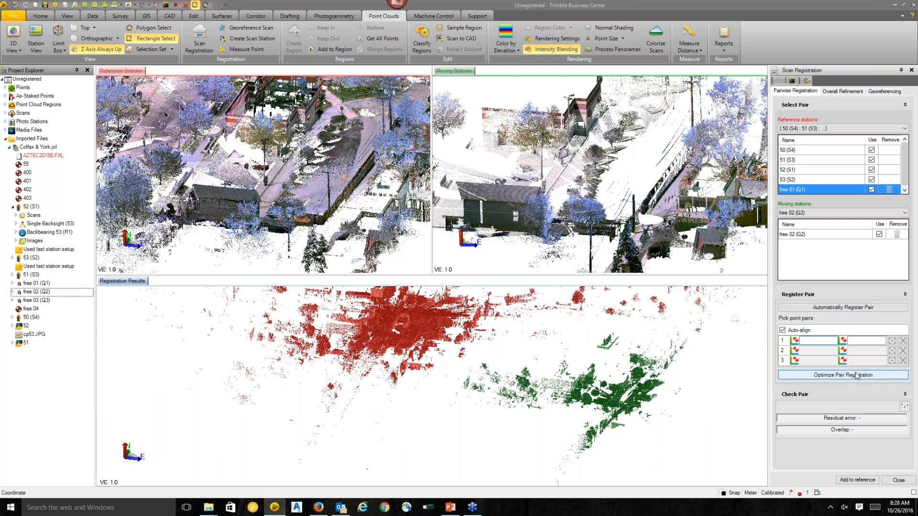
Step: Refine the overall registration of the fixed survey stations and free 01 (Q1), and generate the registration report
left_click(843, 91)
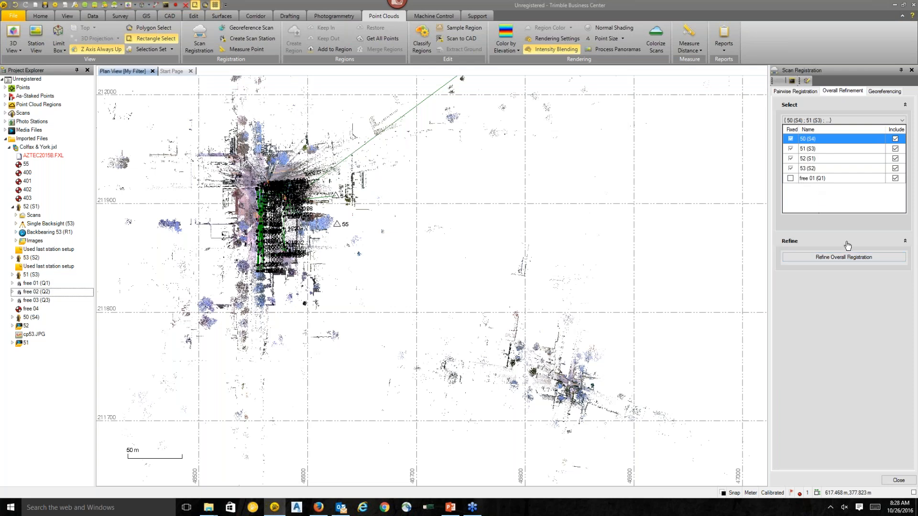
left_click(847, 257)
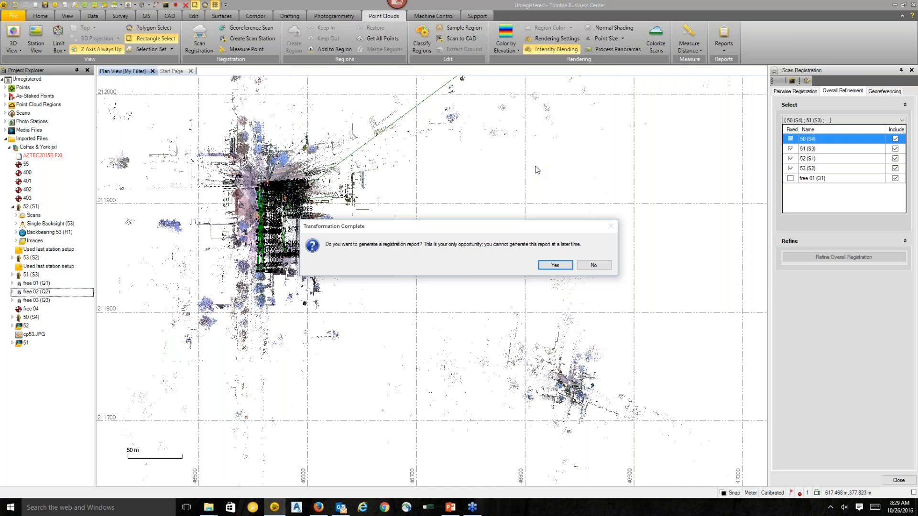
left_click(561, 264)
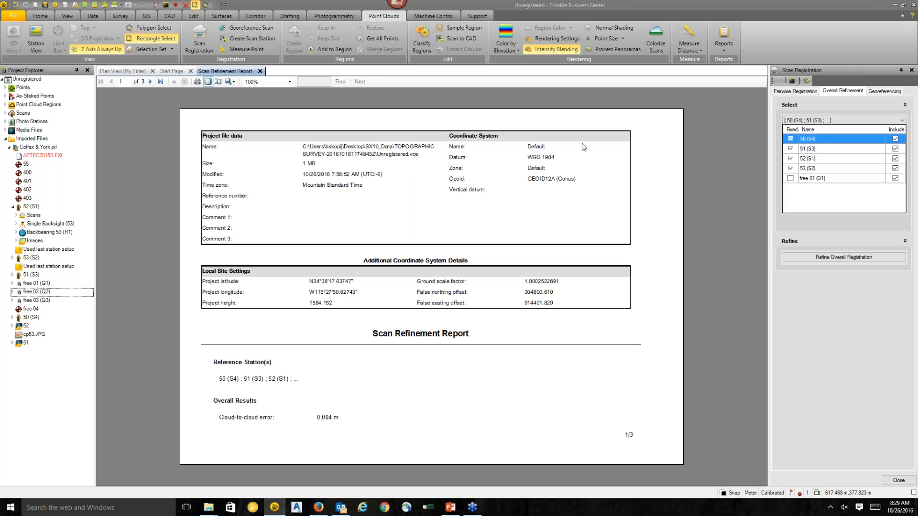
Step: Review the Scan Refinement Report through to the results per station and return to the point clouds in the plan view
scroll(286, 390, "down", 3)
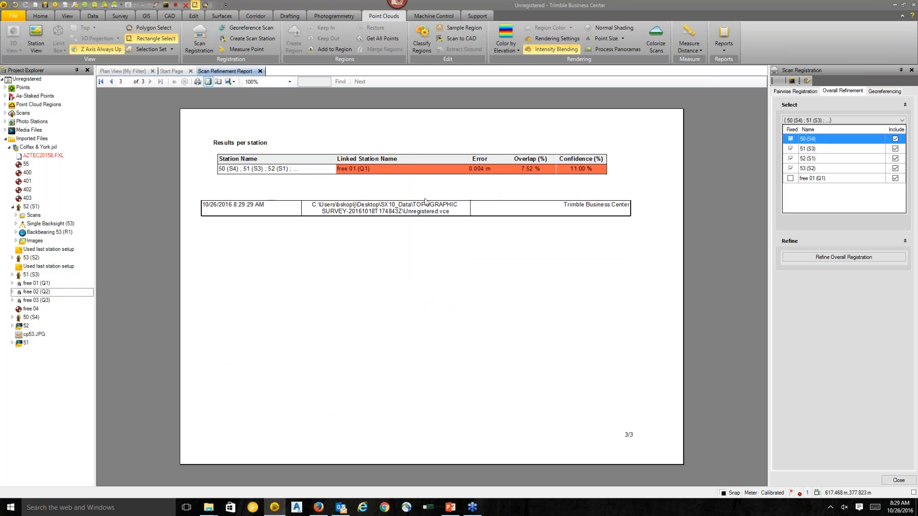
scroll(406, 249, "up", 3)
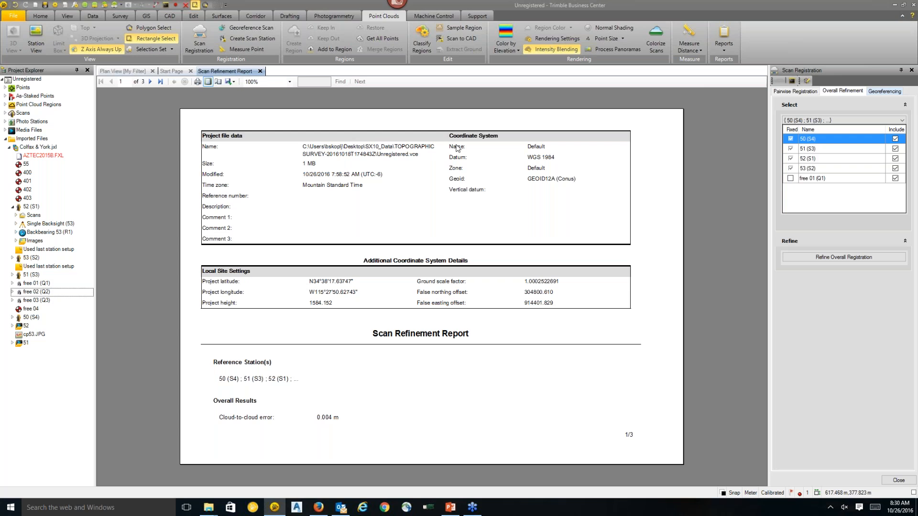
left_click(134, 72)
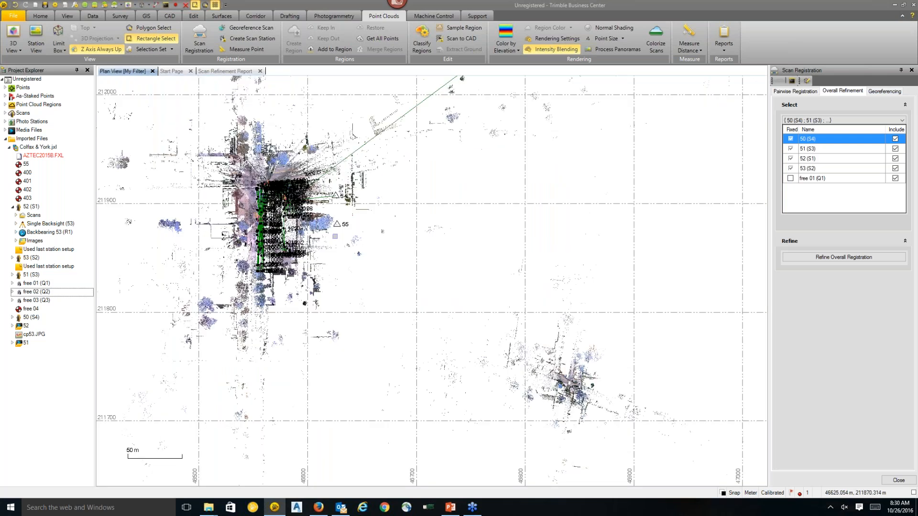
scroll(334, 234, "up", 3)
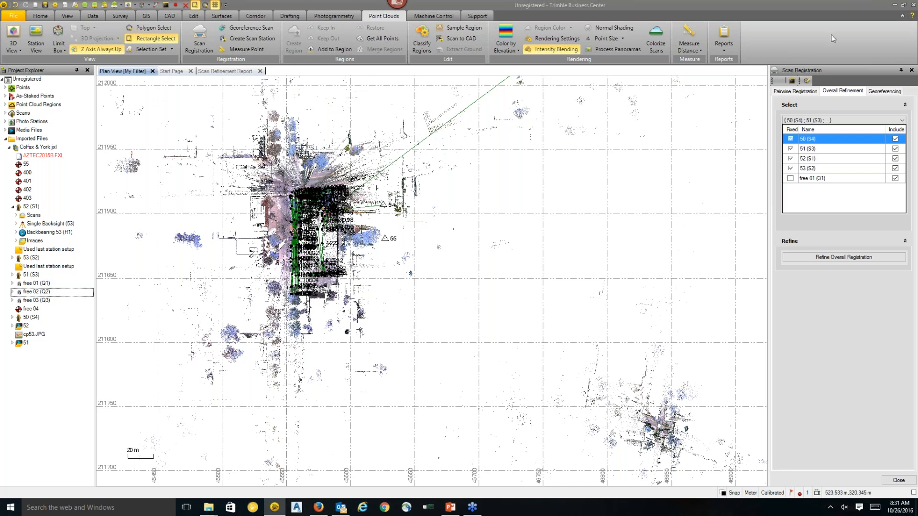
Step: Close the unregistered project without saving changes and open Adjusted.vce from the Colfax_and_York_TBC_Projects folder, showing the scanned area in plan view
left_click(913, 6)
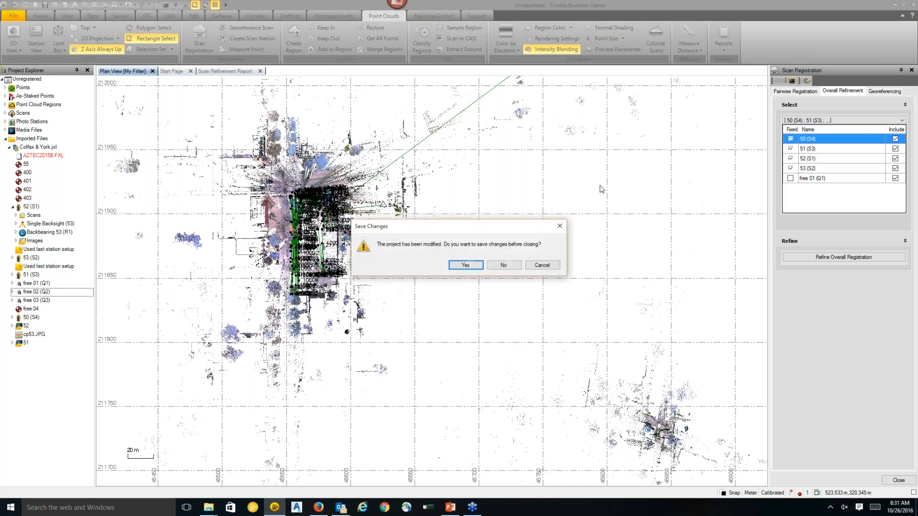
left_click(504, 265)
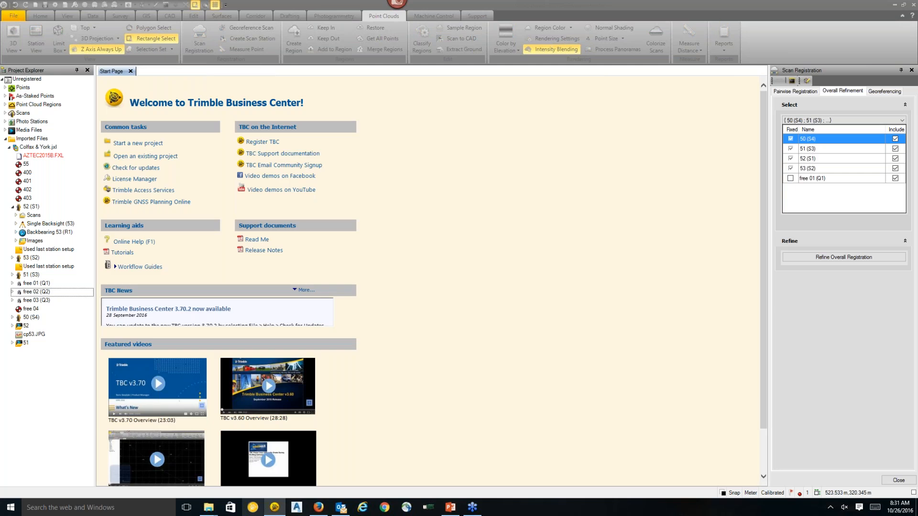
mouse_move(214, 503)
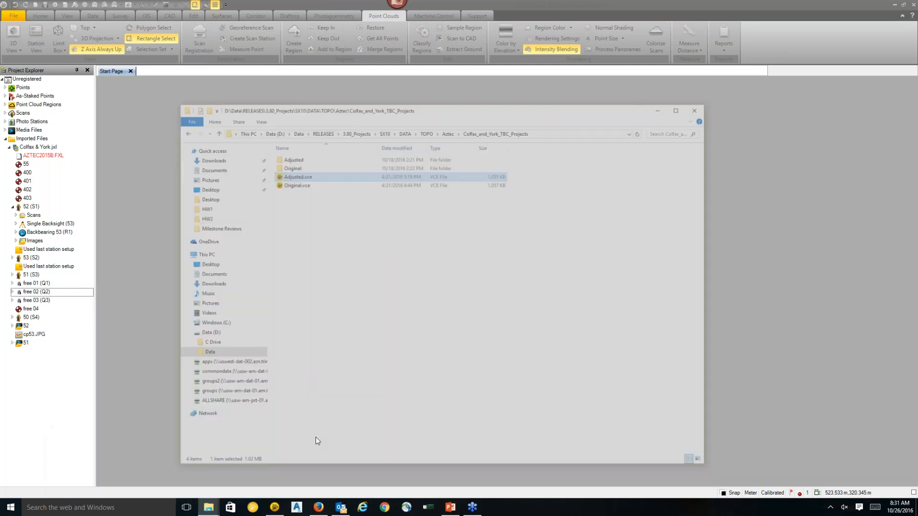
left_click(316, 437)
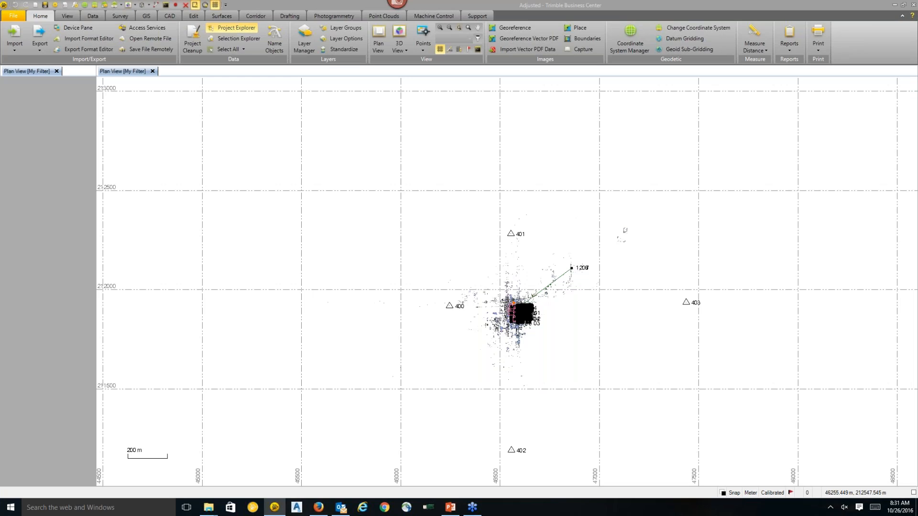
scroll(511, 310, "up", 6)
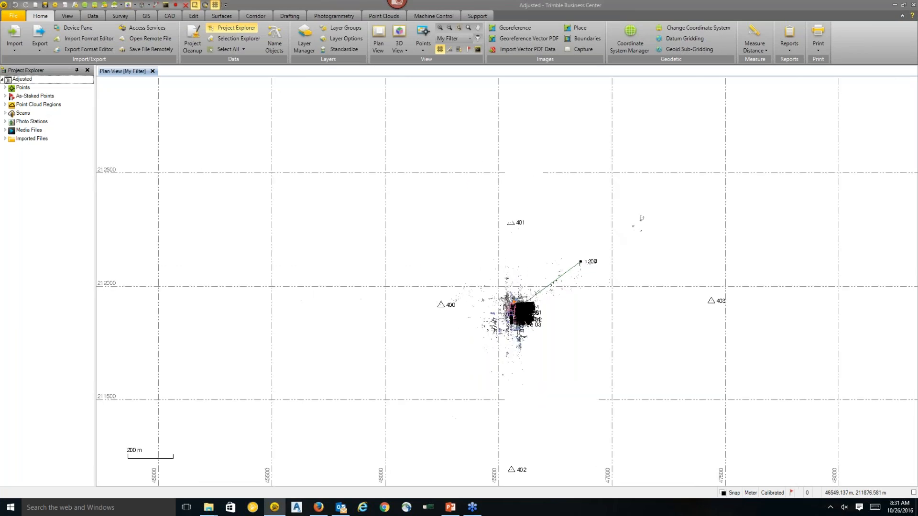
scroll(518, 307, "up", 4)
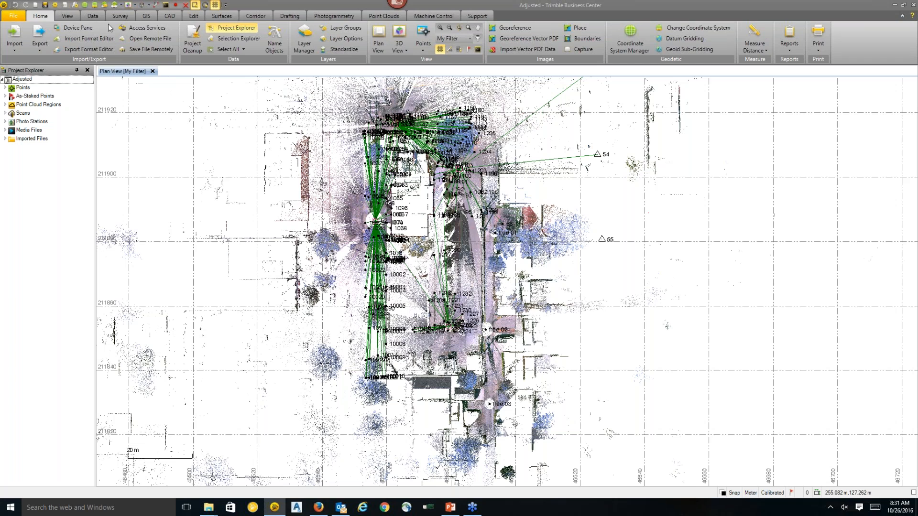
Step: Check the project settings, review the project management and point cloud options, and leave them without making changes
left_click(55, 8)
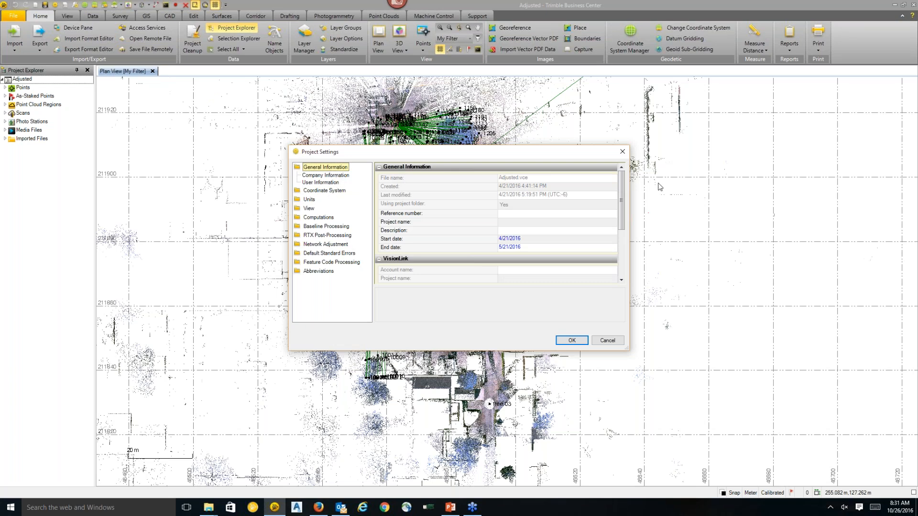
left_click(622, 151)
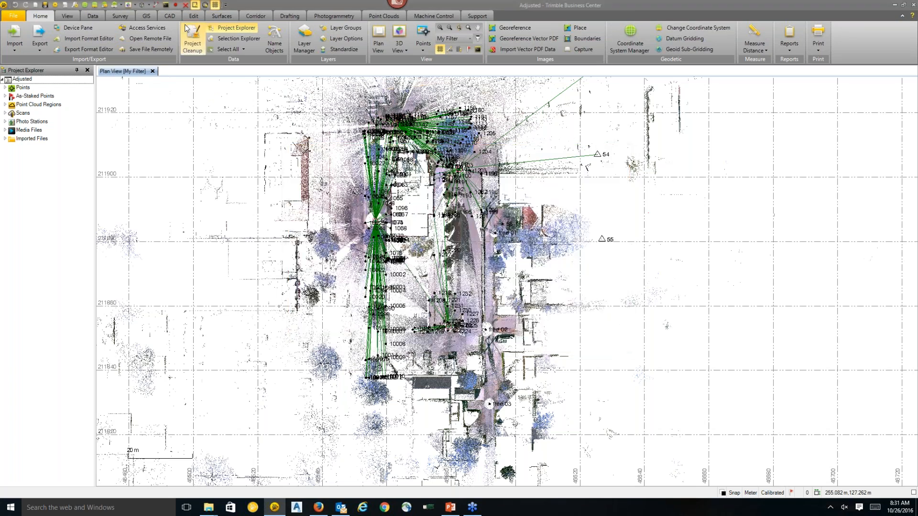
left_click(65, 5)
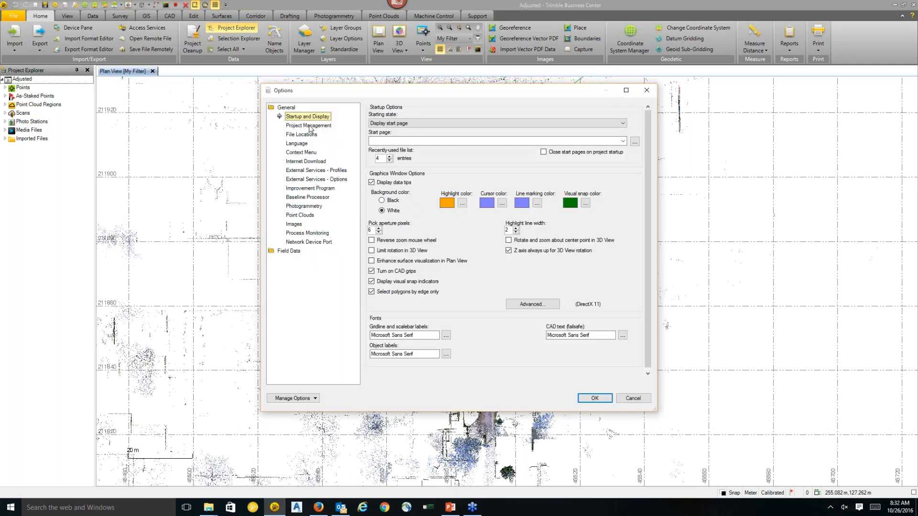
left_click(312, 126)
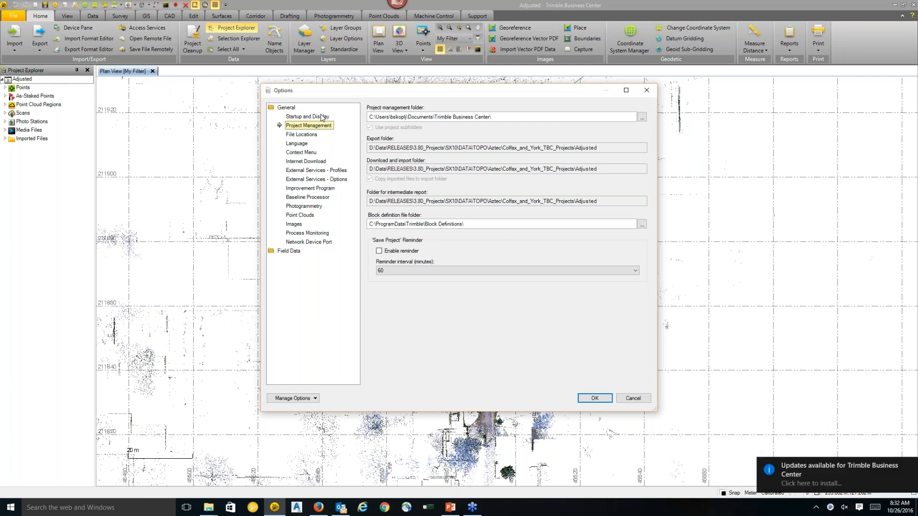
left_click(300, 216)
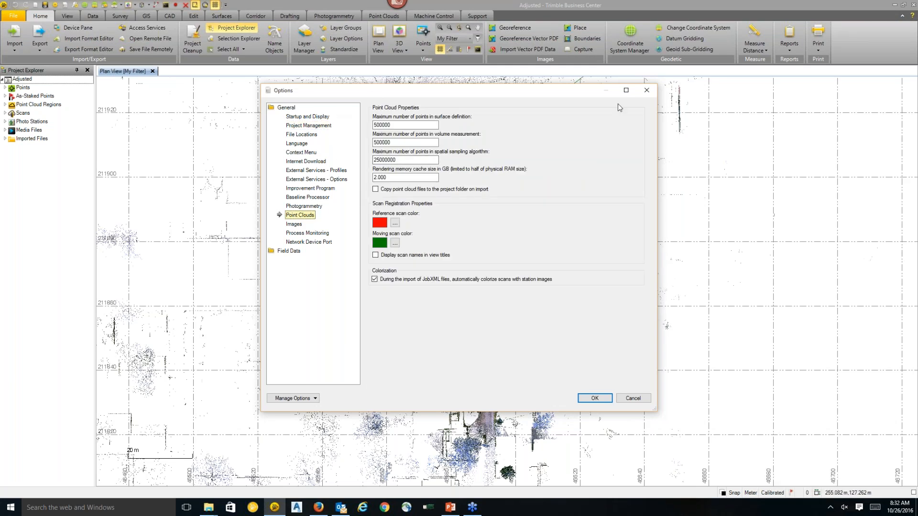
left_click(646, 89)
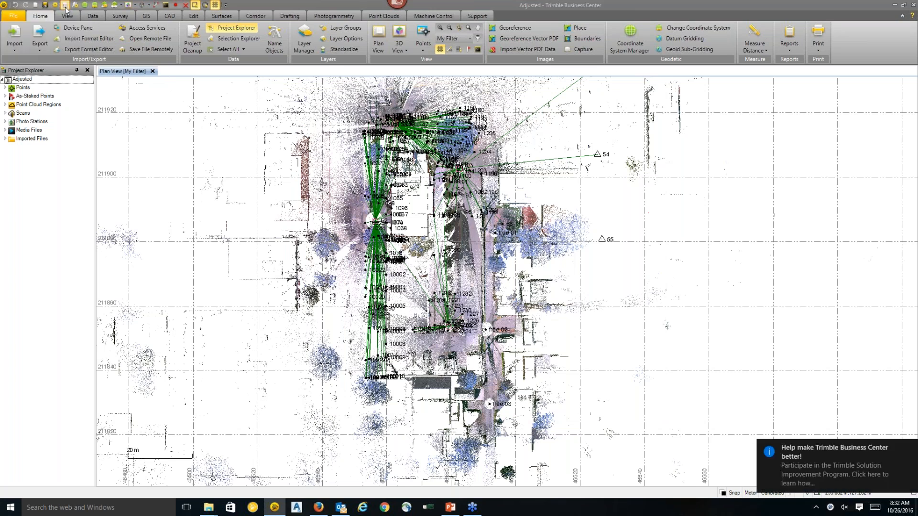
Step: Review the scan registration and colorization settings in the point cloud options and the commands for managing options
left_click(66, 8)
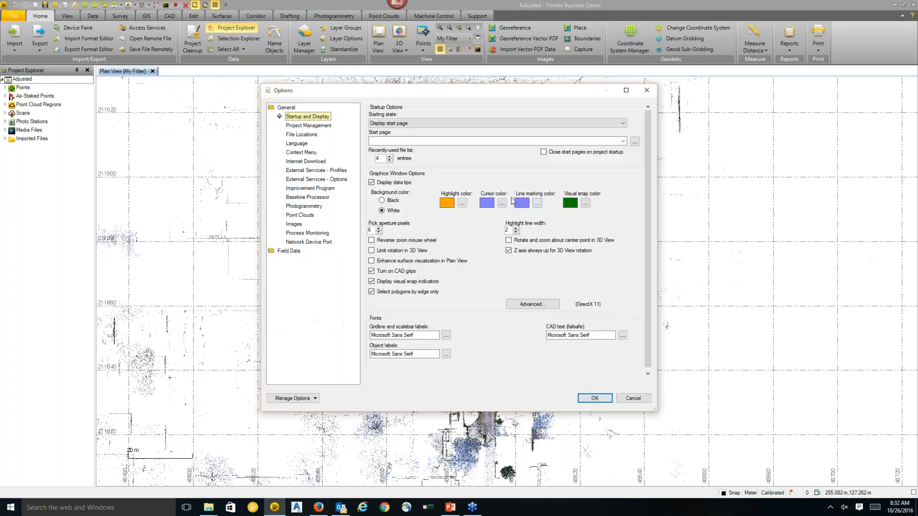
left_click(305, 216)
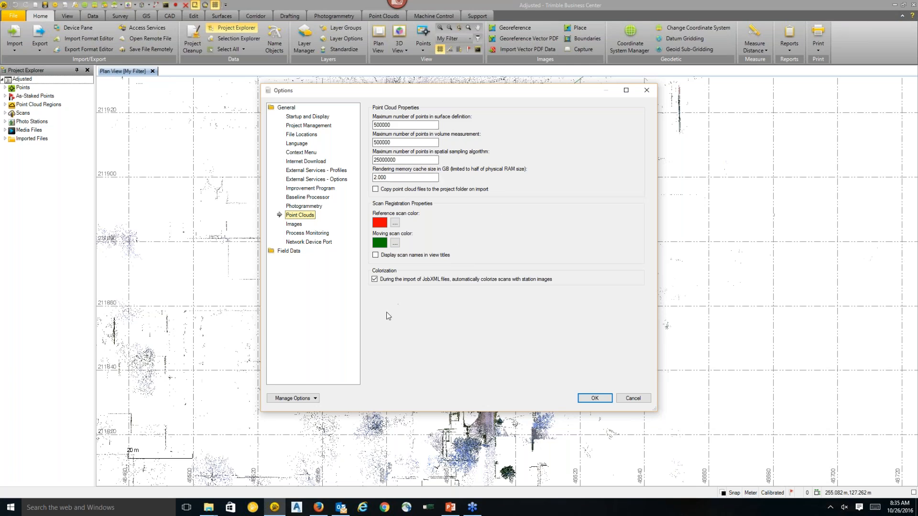
left_click(316, 399)
left_click(316, 399)
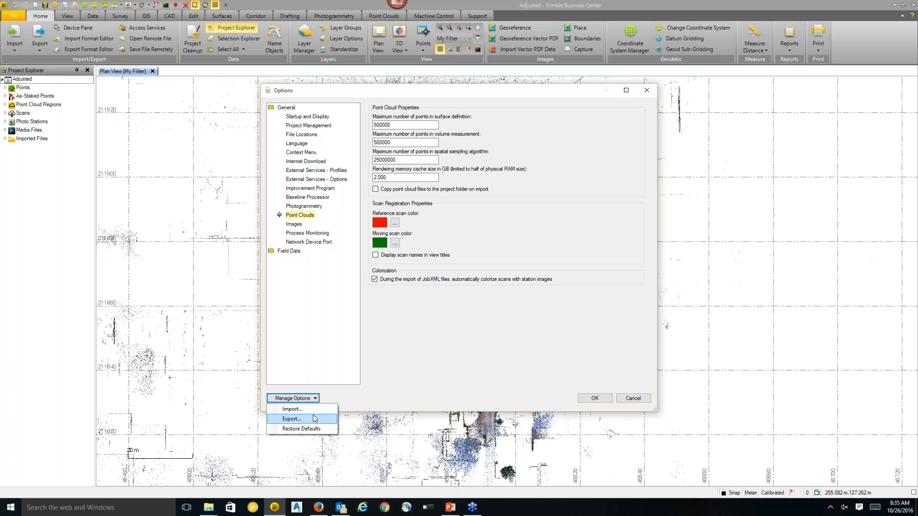
left_click(413, 366)
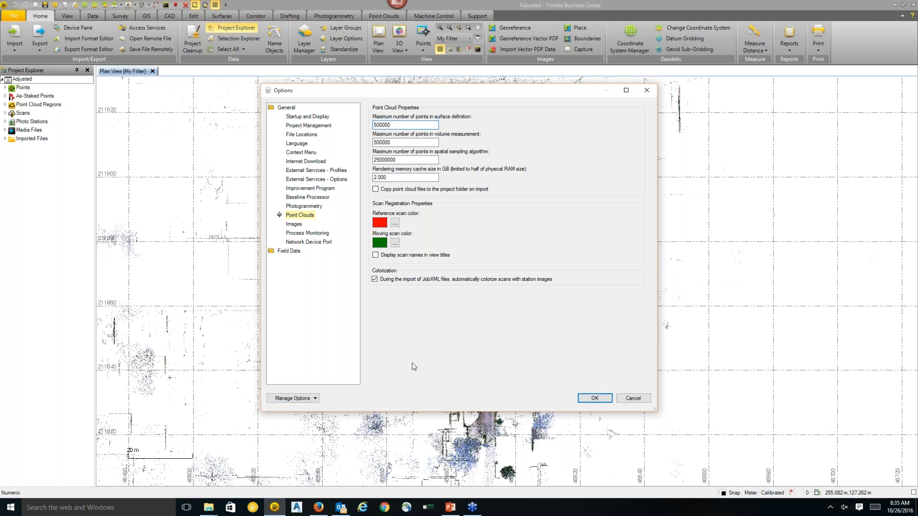
left_click(646, 90)
Step: Examine the stations free 01, free 02 and free 03 and the surrounding point cloud in the plan view
middle_click_drag(420, 247, 407, 267)
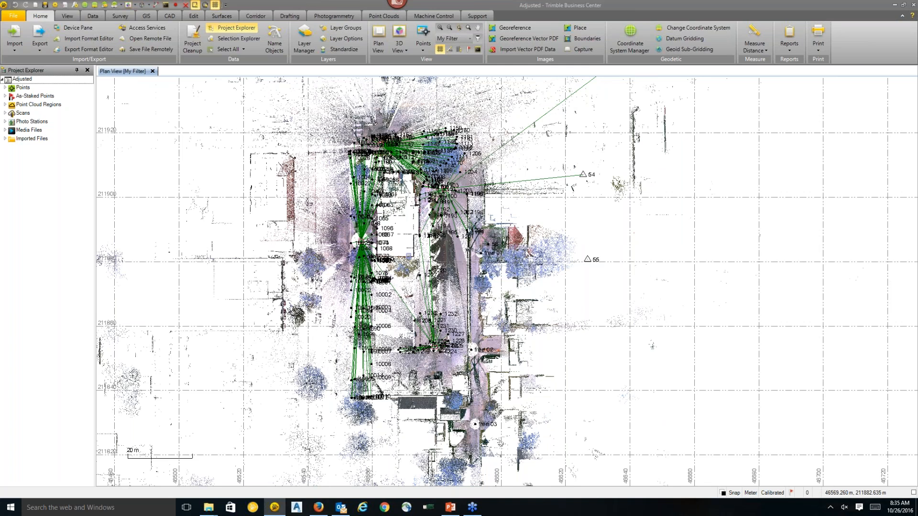
scroll(472, 205, "up", 3)
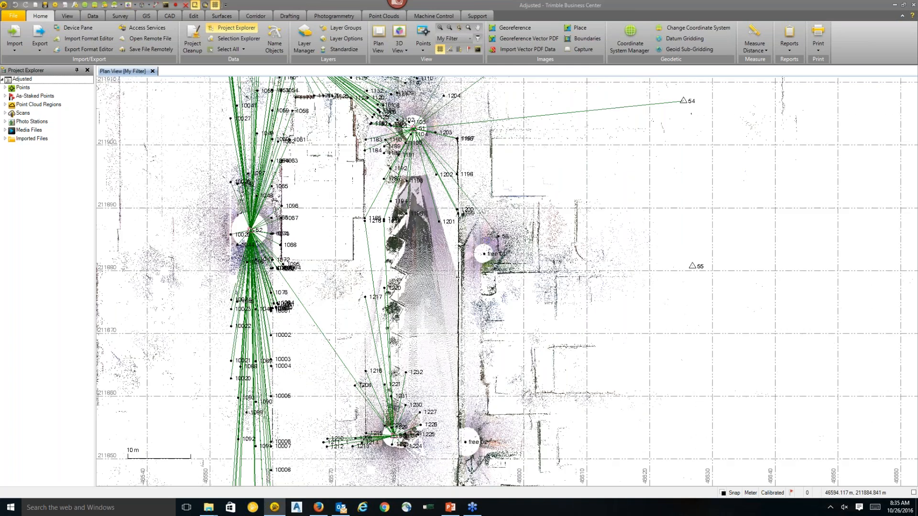
scroll(485, 243, "up", 3)
scroll(488, 314, "down", 4)
middle_click_drag(488, 315, 480, 207)
scroll(480, 210, "up", 1)
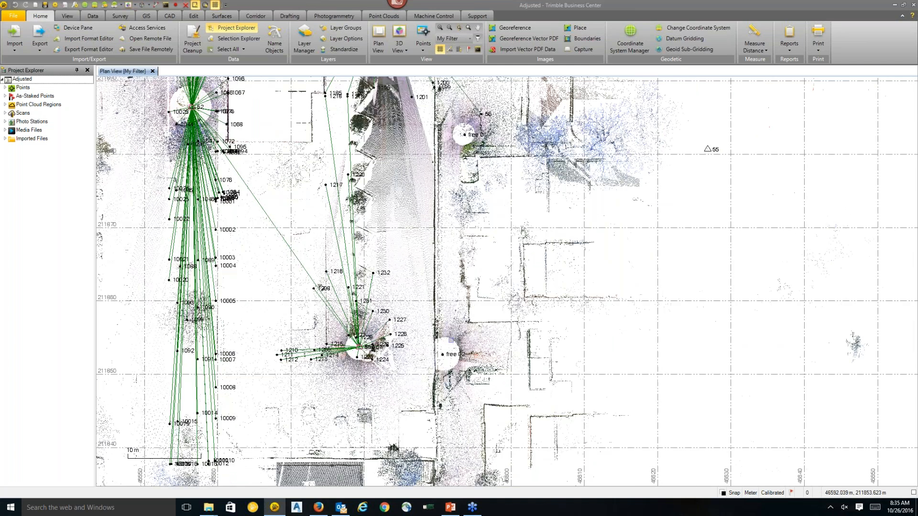
scroll(488, 345, "down", 3)
middle_click_drag(487, 345, 473, 276)
scroll(473, 275, "down", 4)
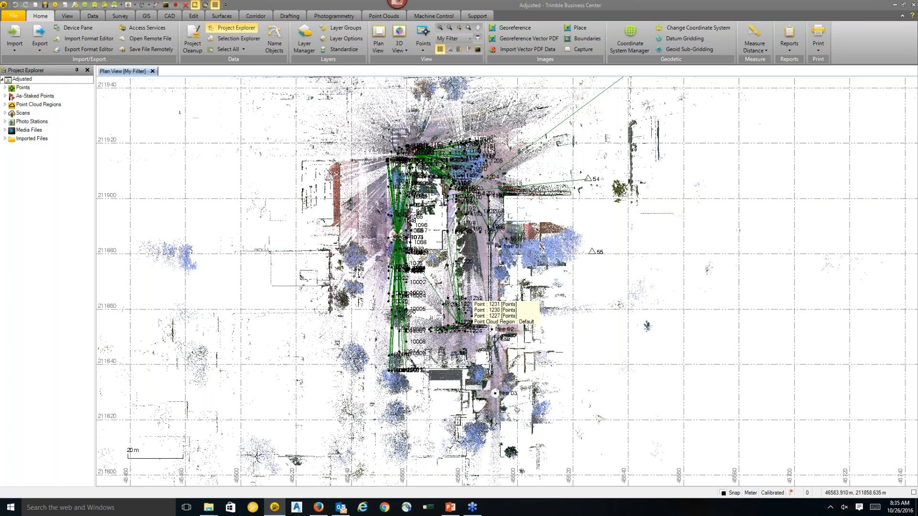
Step: Open a new 3D view and examine the registered point cloud around the buildings, trees and streets from oblique angles
left_click(67, 16)
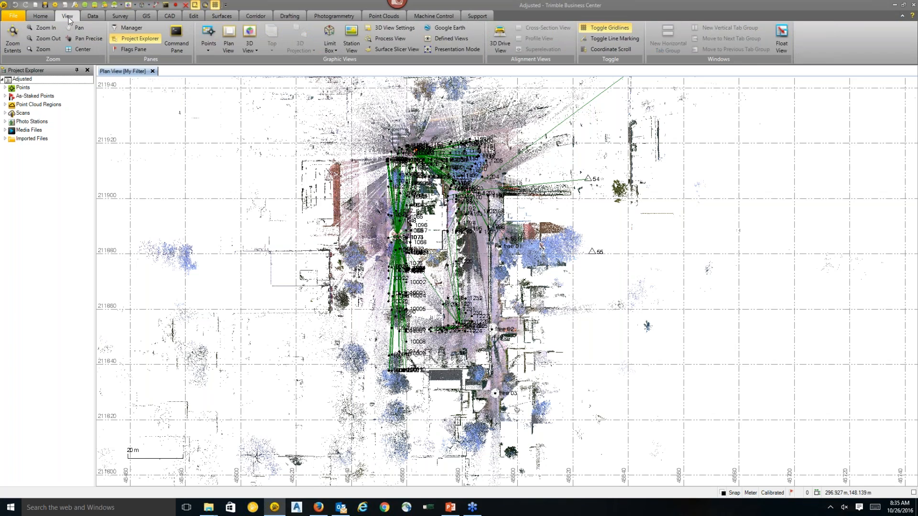
left_click(249, 33)
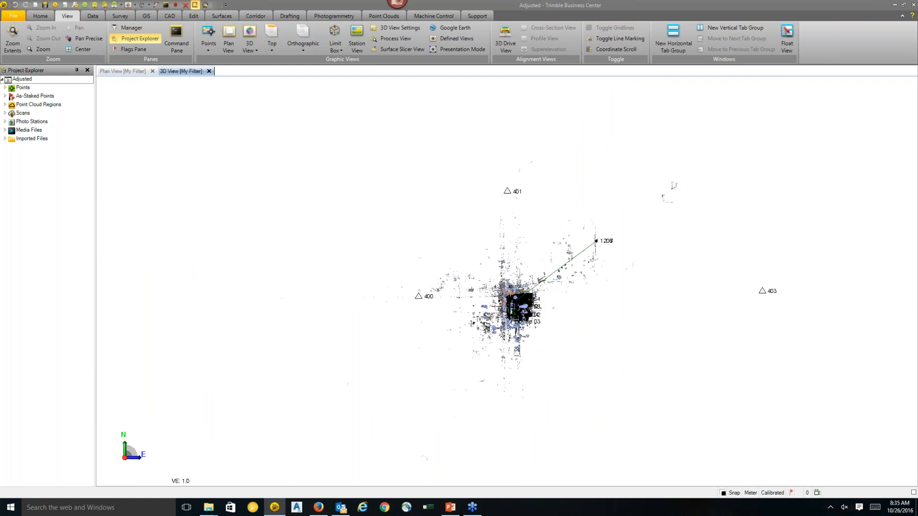
scroll(512, 302, "up", 6)
right_click_drag(442, 311, 368, 244)
scroll(494, 385, "up", 6)
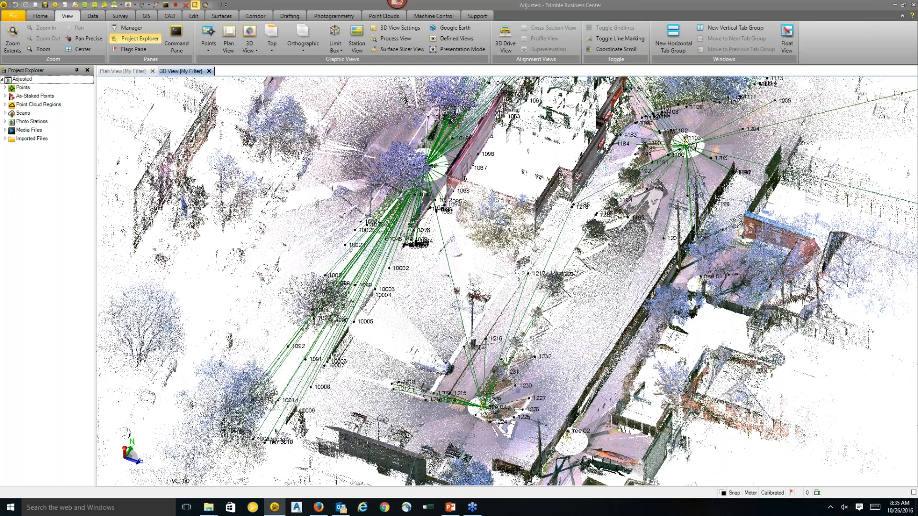
mouse_move(518, 389)
right_mouse_down()
mouse_move(531, 364)
mouse_move(591, 359)
mouse_move(521, 334)
right_mouse_up()
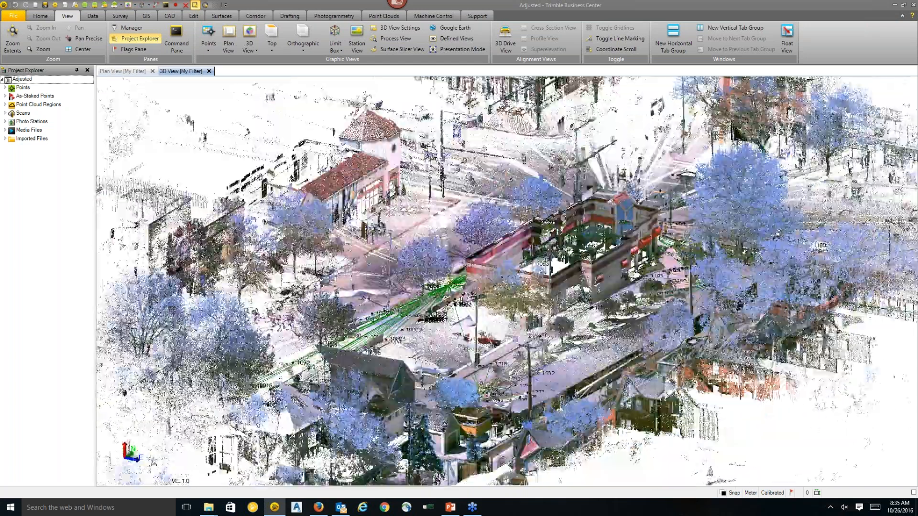
scroll(524, 316, "up", 3)
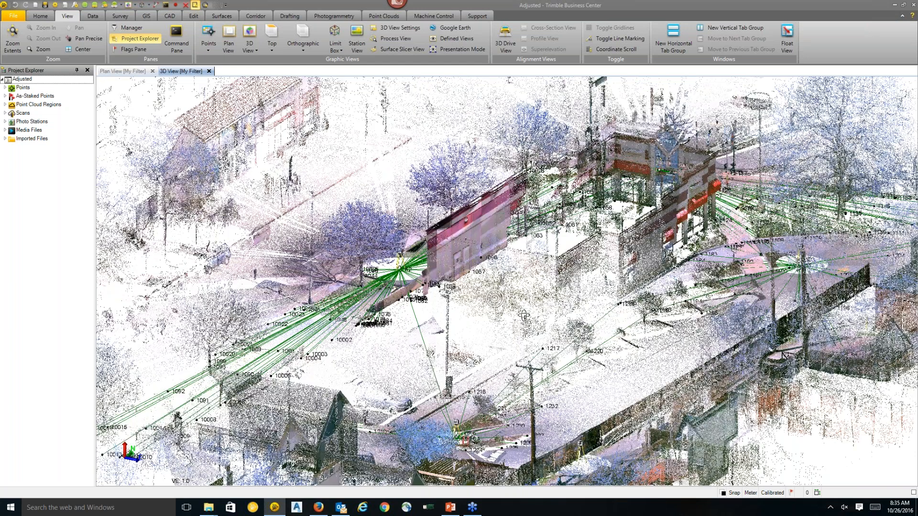
scroll(524, 316, "down", 3)
right_click_drag(524, 315, 634, 426)
middle_click_drag(635, 426, 583, 395)
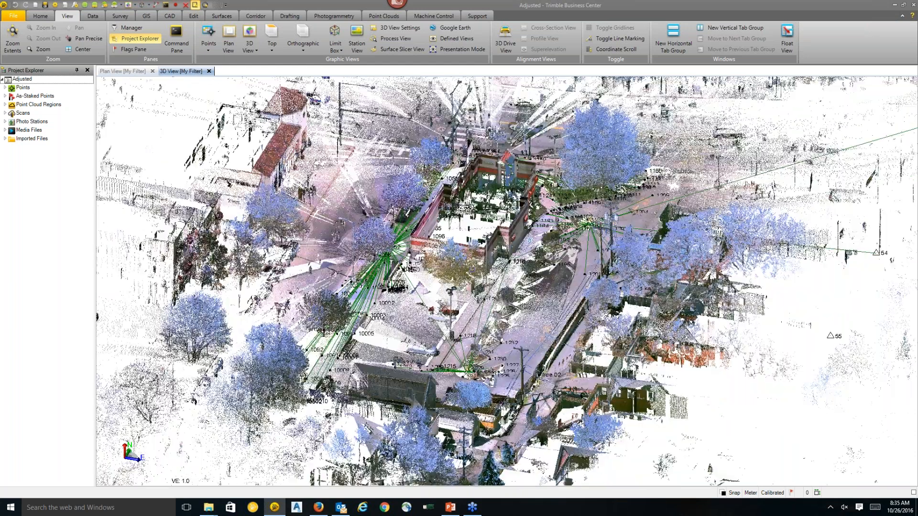
right_click_drag(457, 243, 457, 258)
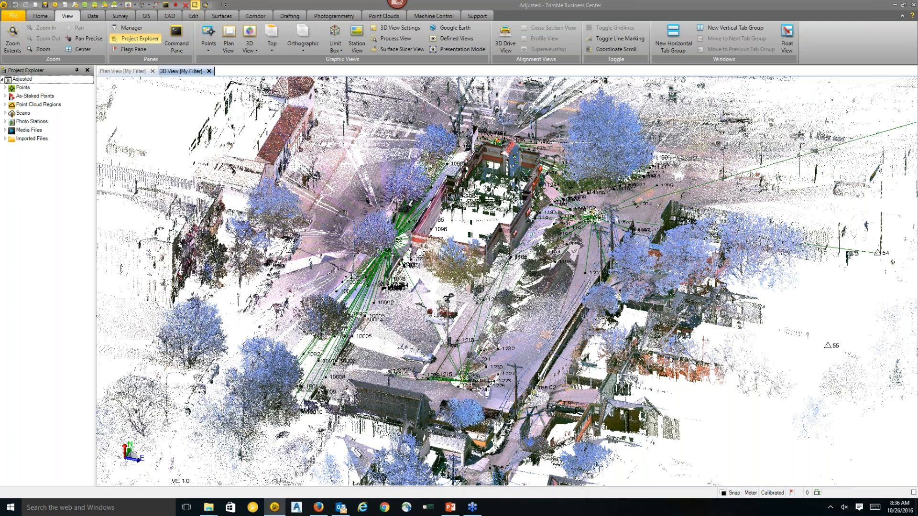
Step: Select the Default point cloud region in the project and open its properties
mouse_move(510, 160)
left_click(25, 105)
left_click(5, 105)
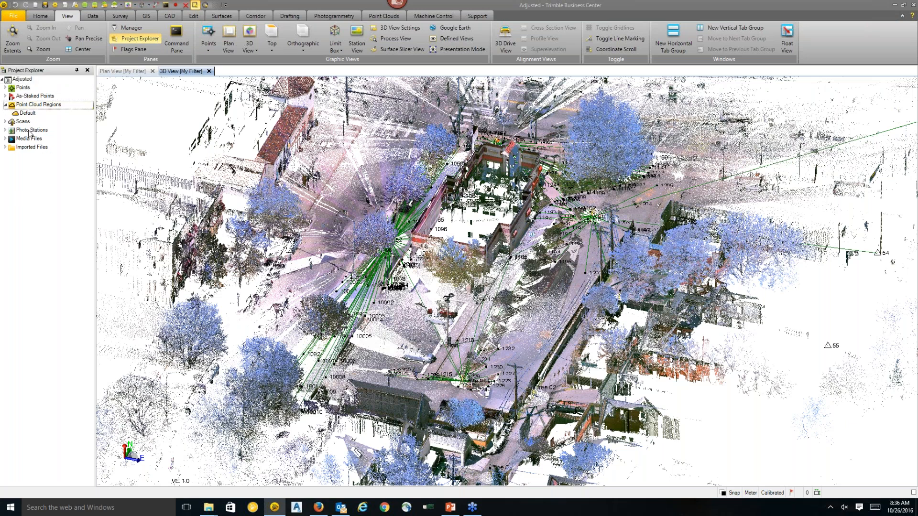
left_click(32, 115)
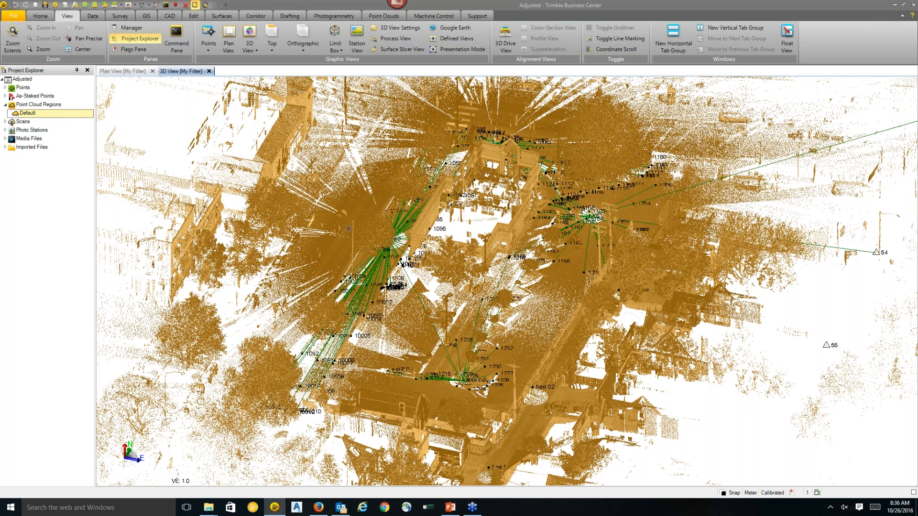
right_click(349, 229)
left_click(378, 310)
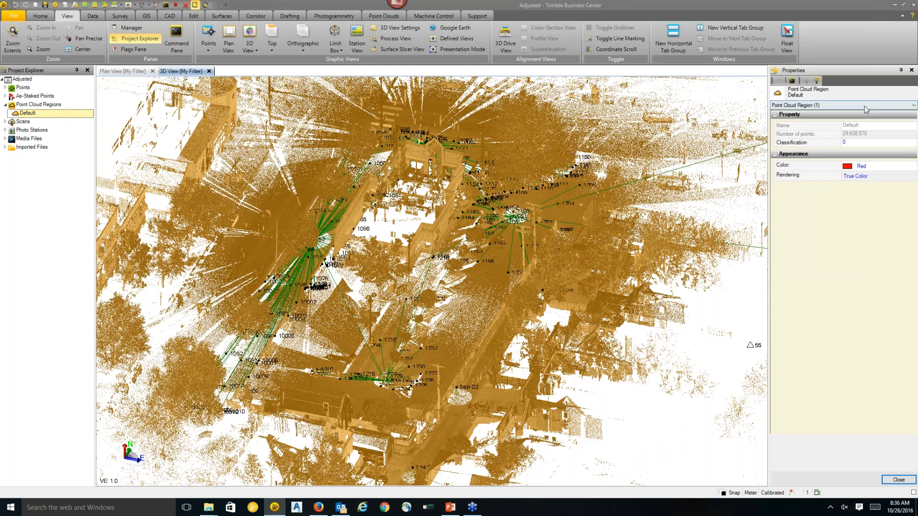
Step: Review the Default region's classification, color and number of points, and close the properties
left_click(855, 142)
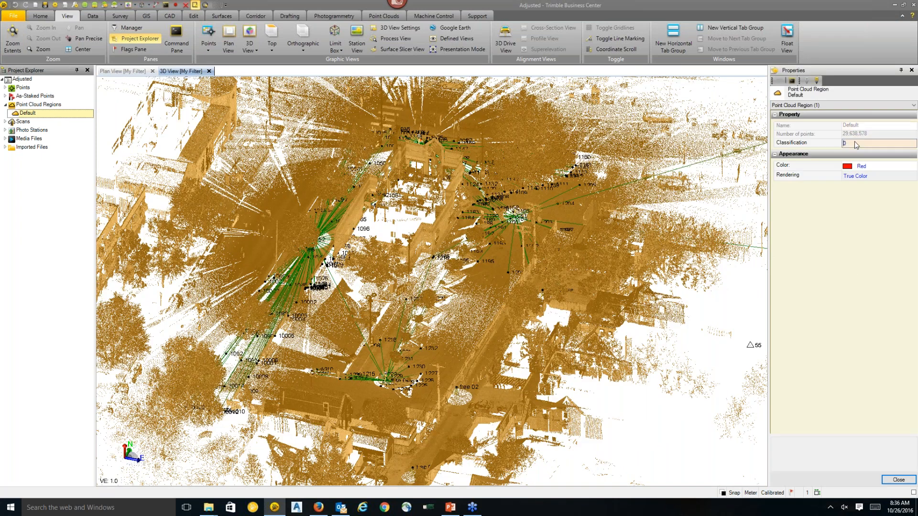
left_click(875, 167)
left_click(813, 219)
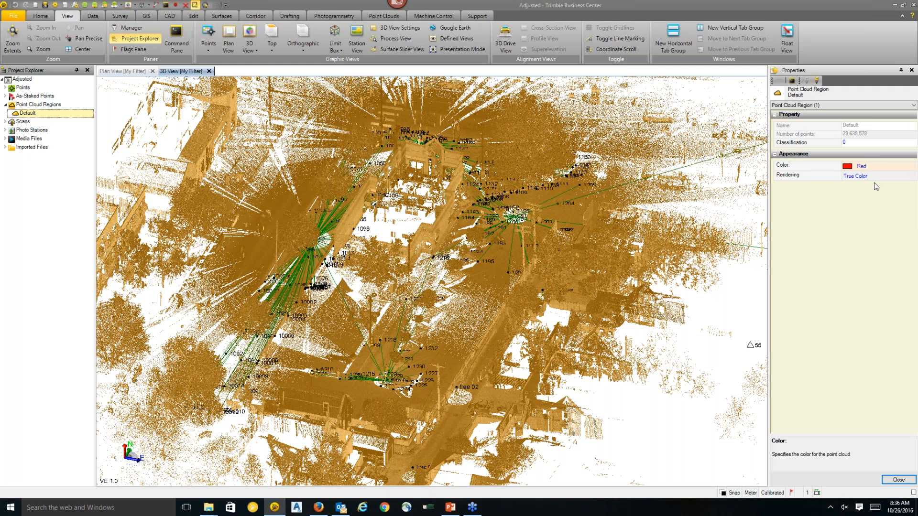
left_click(845, 134)
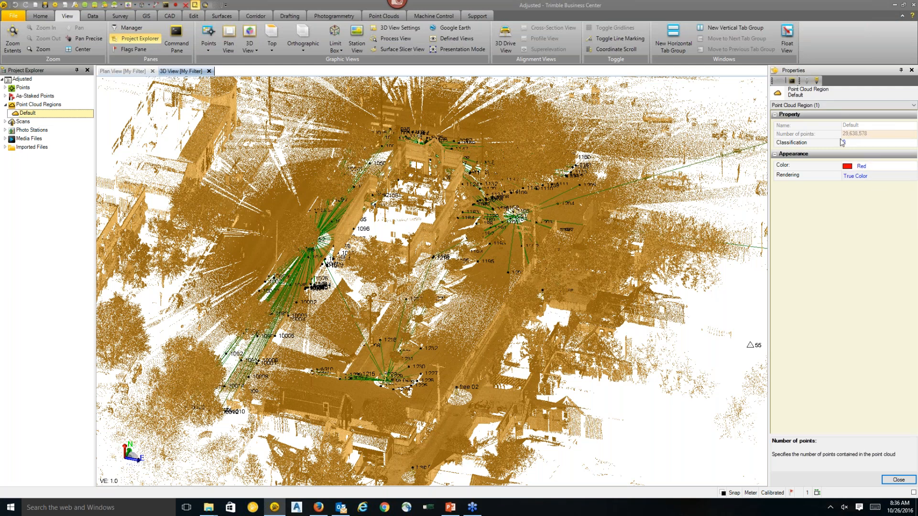
left_click(842, 301)
left_click(912, 70)
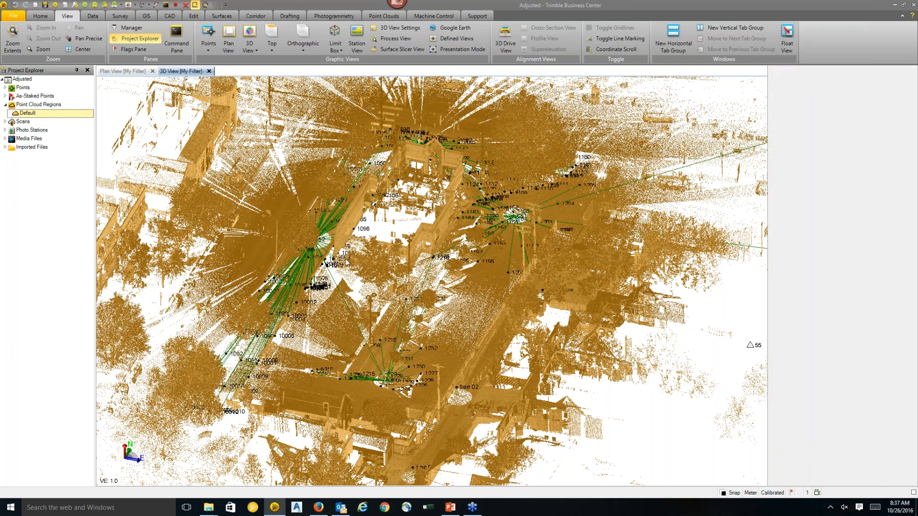
Step: Clear the Default region selection and open the Classify Regions command
right_click(296, 228)
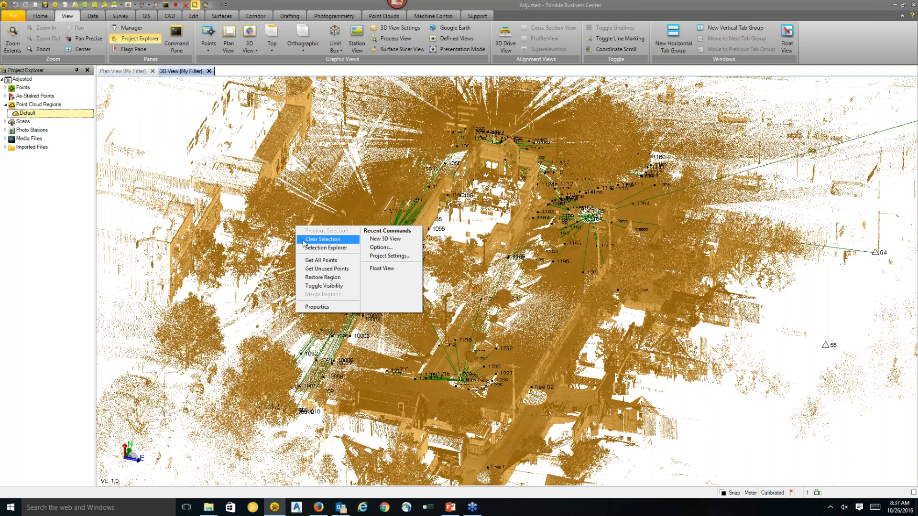
left_click(307, 240)
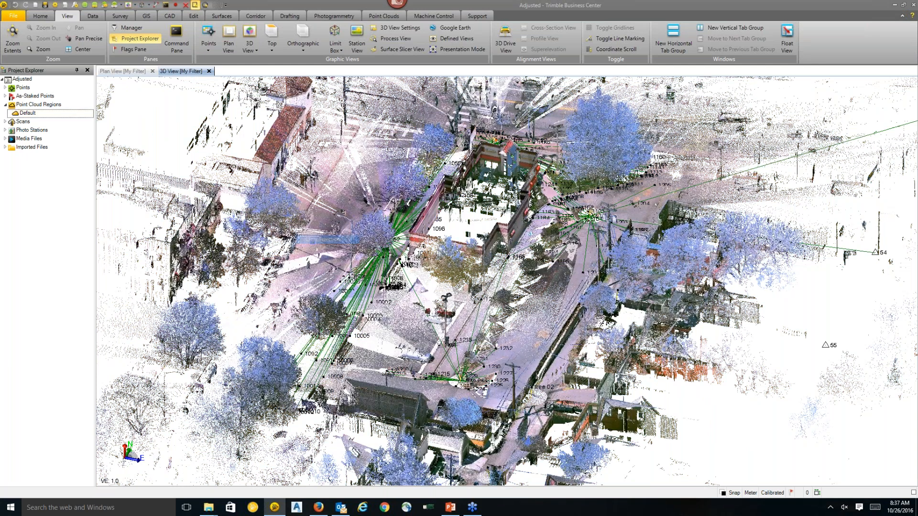
mouse_move(363, 13)
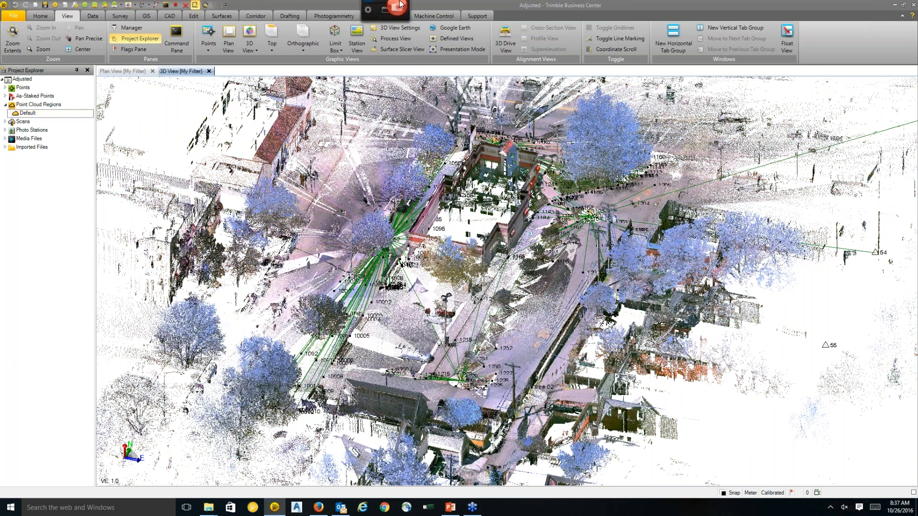
left_click(383, 16)
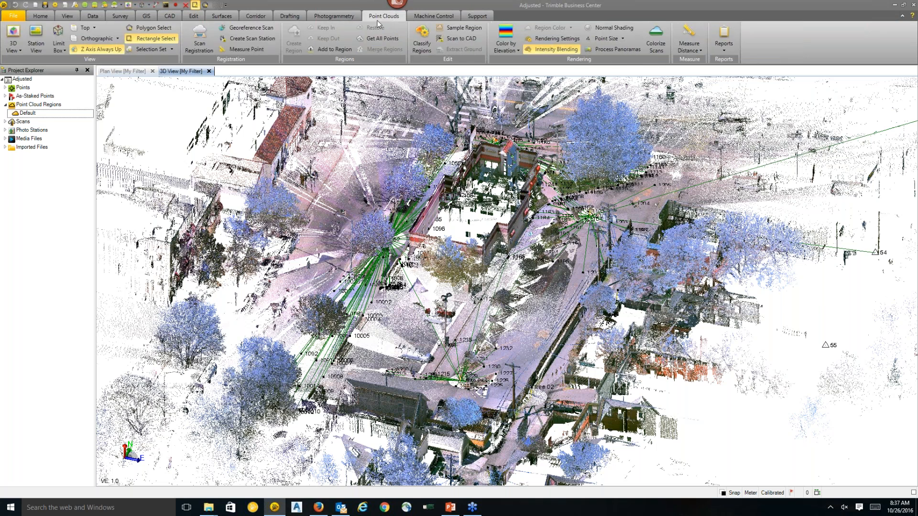
left_click(422, 46)
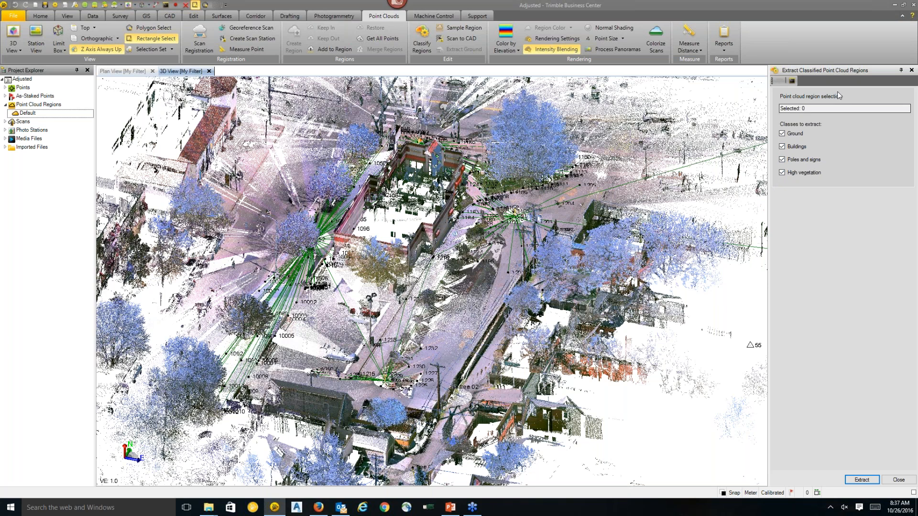
Step: Extract the Ground, Buildings, Poles and signs, and High vegetation classes from the Default point cloud region, and close the command
left_click(813, 108)
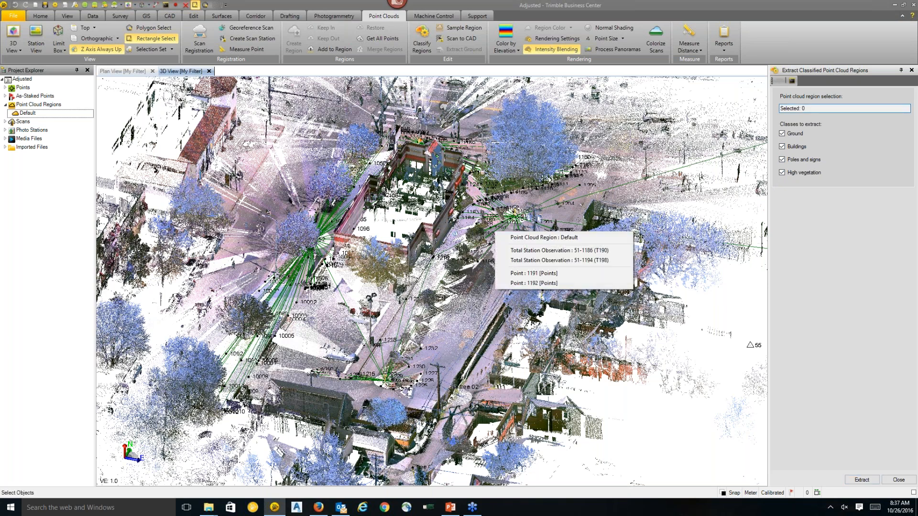
left_click(543, 238)
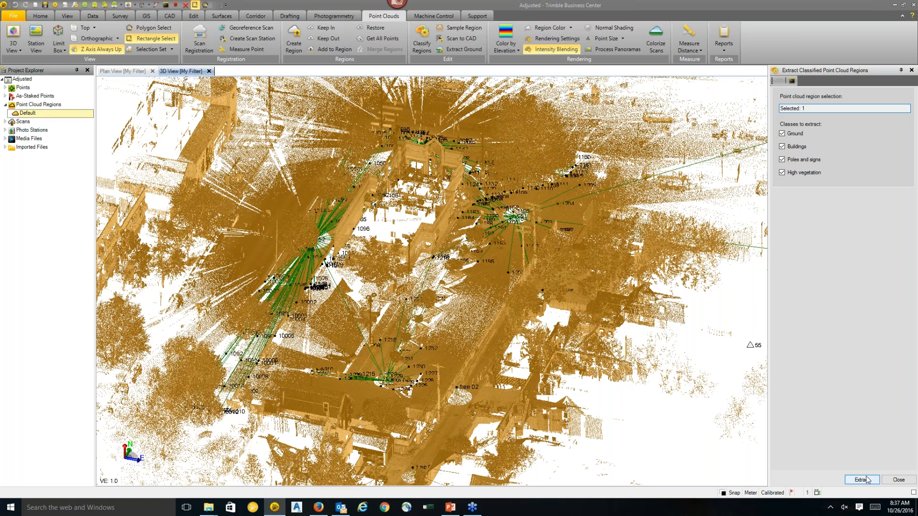
left_click(862, 480)
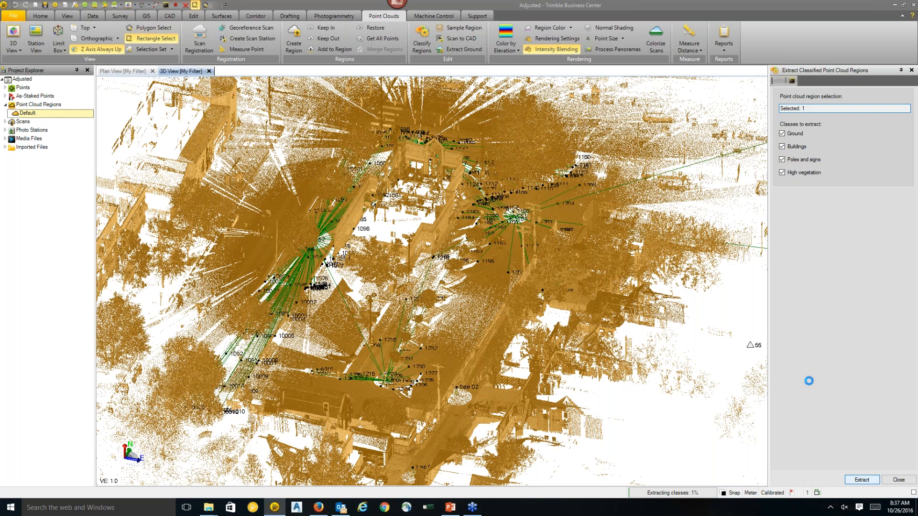
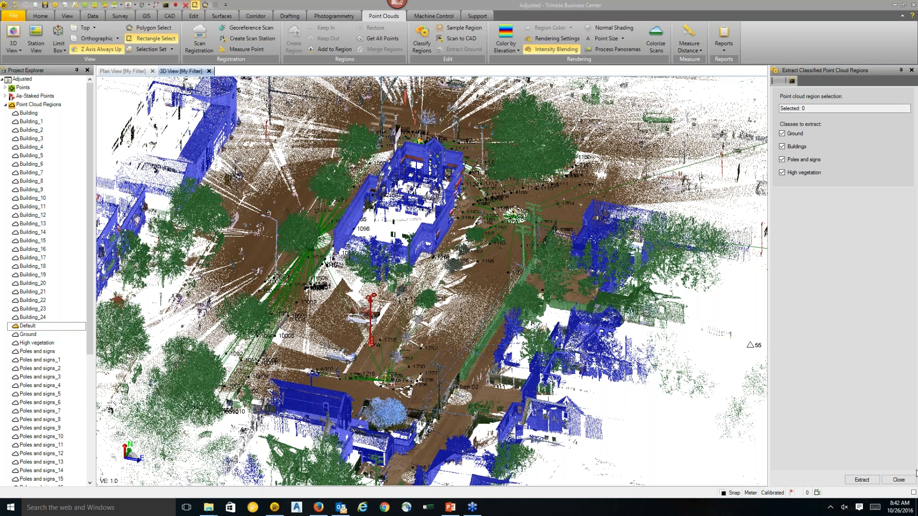
left_click(902, 480)
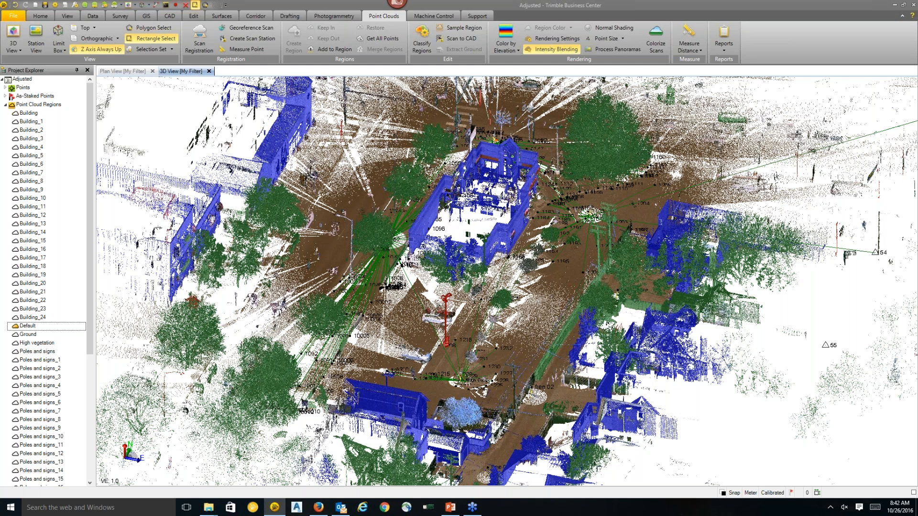
Step: Examine the extracted ground, building, pole and vegetation regions across the whole site in the 3D view
scroll(394, 218, "down", 1)
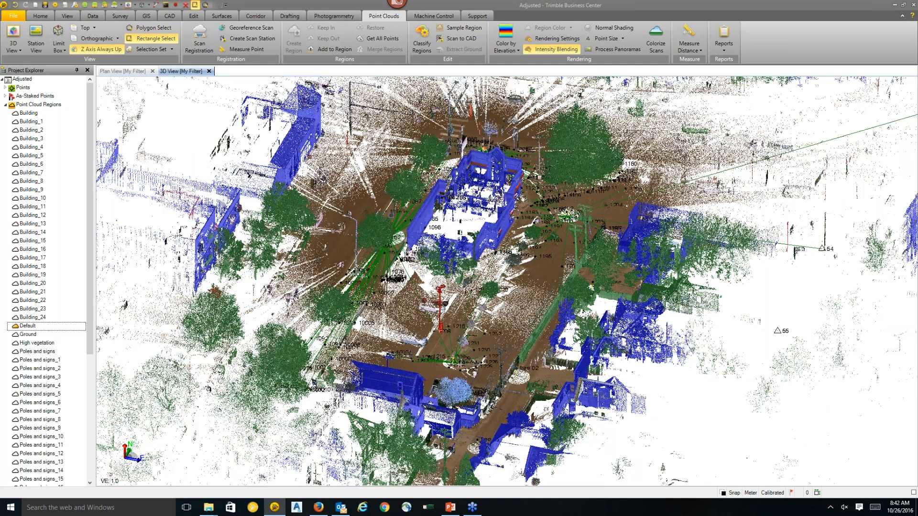
scroll(390, 215, "down", 8)
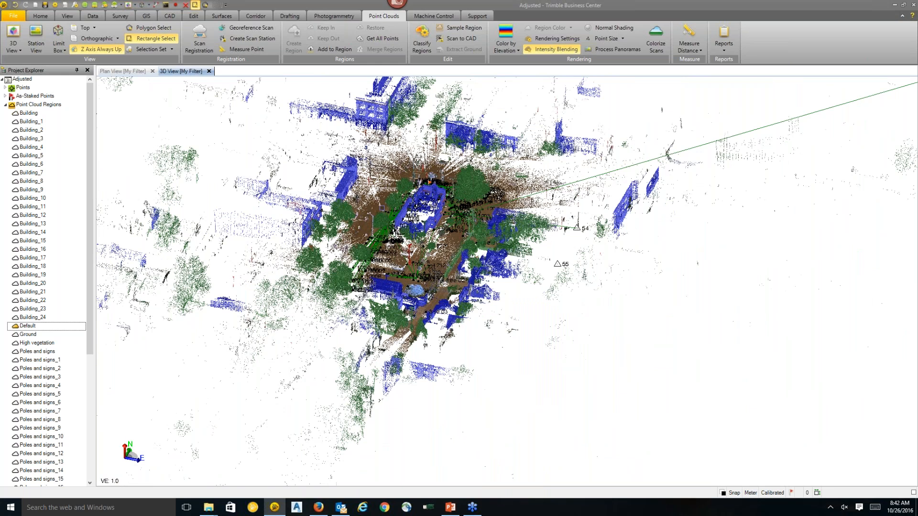
scroll(378, 209, "up", 7)
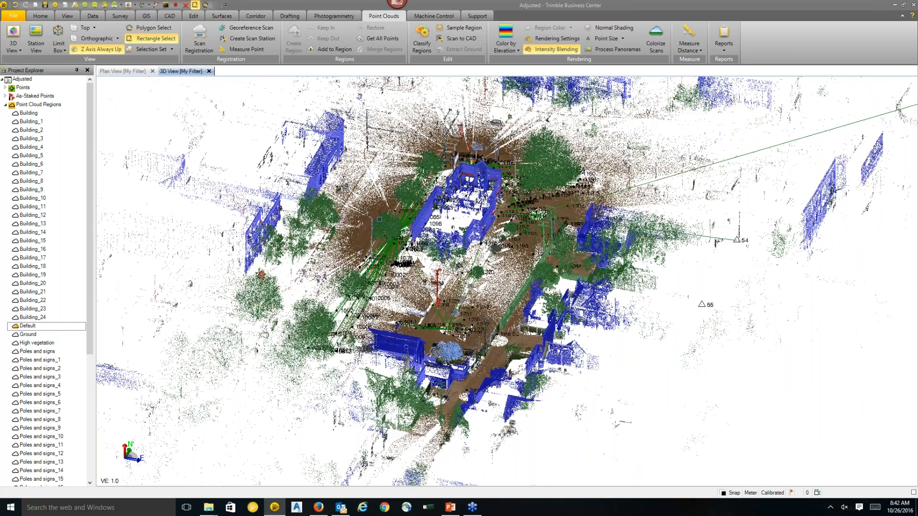
scroll(379, 218, "up", 2)
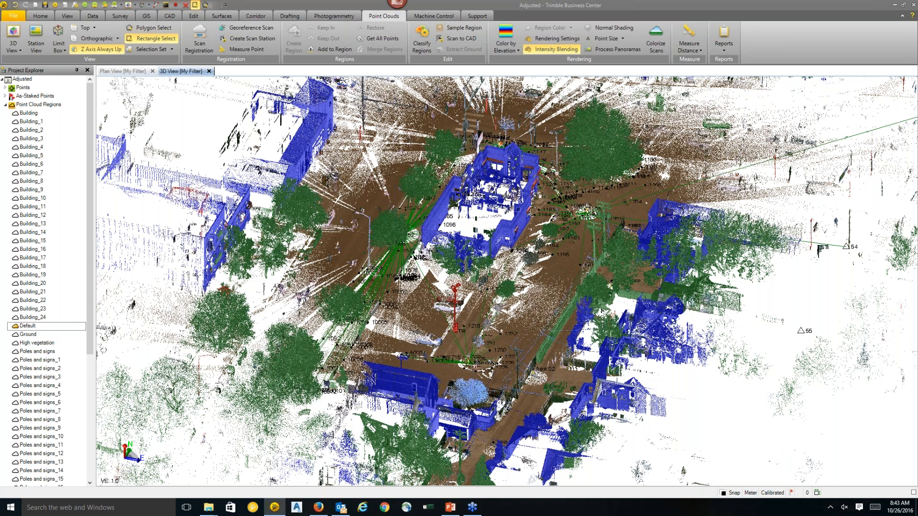
scroll(519, 209, "up", 1)
scroll(438, 224, "up", 3)
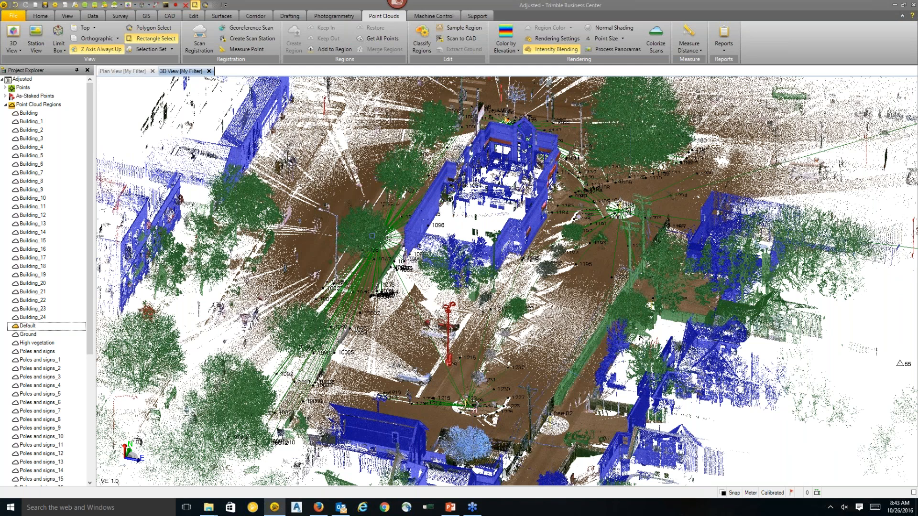
Step: Open the View Filter Manager, collapse the Scans and Point Cloud Regions groups, and hide all Raw Data
left_click(67, 16)
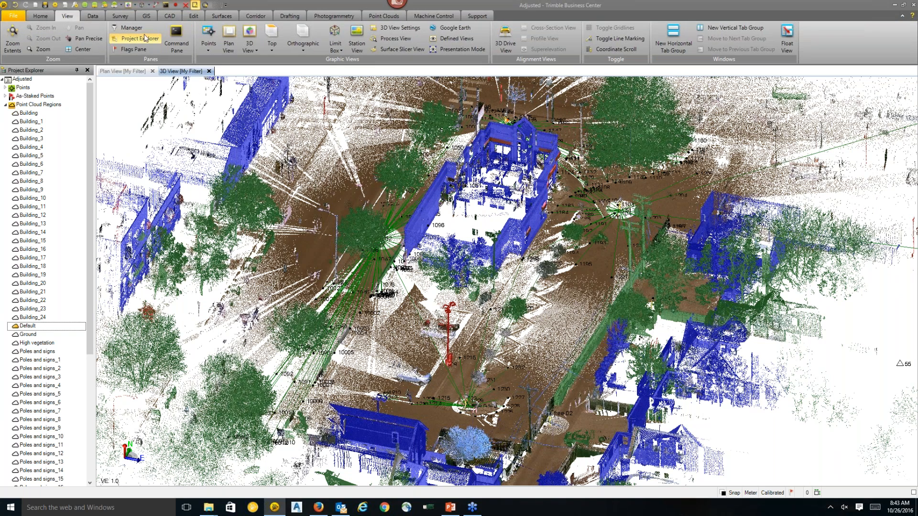
left_click(132, 28)
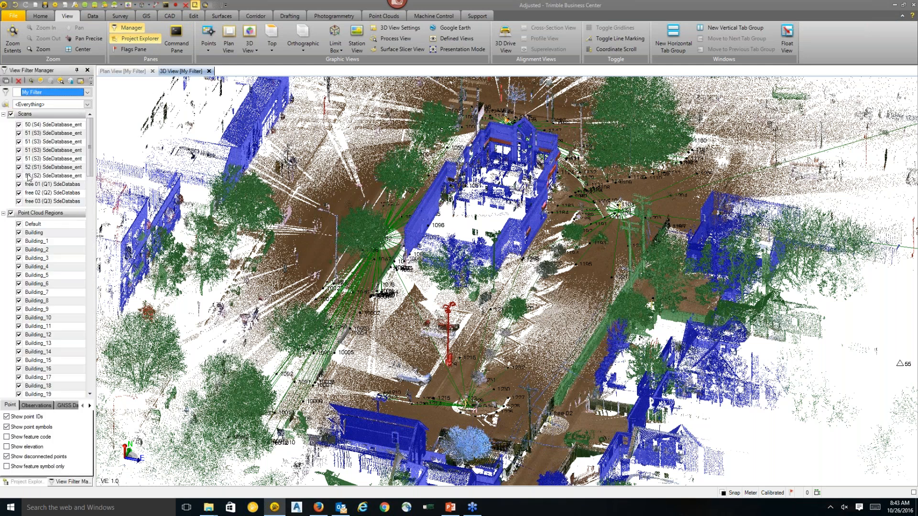
left_click(4, 115)
left_click(3, 123)
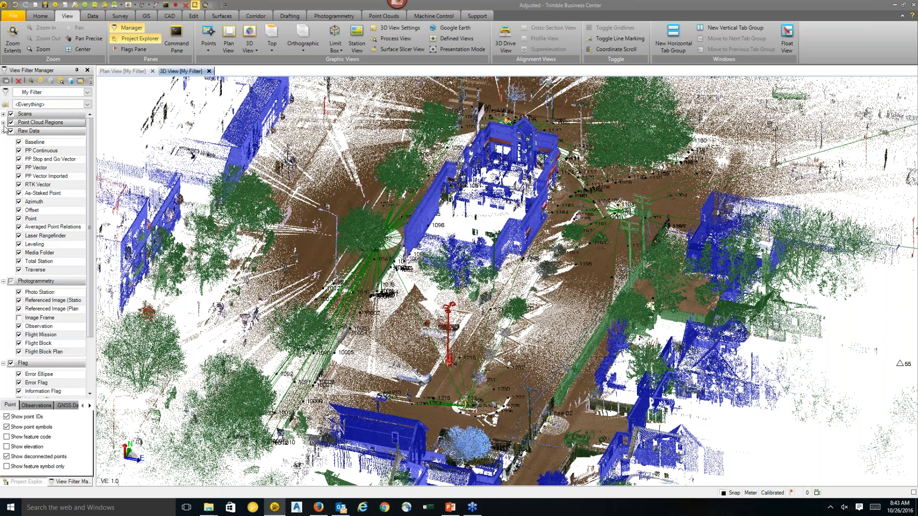
left_click(12, 132)
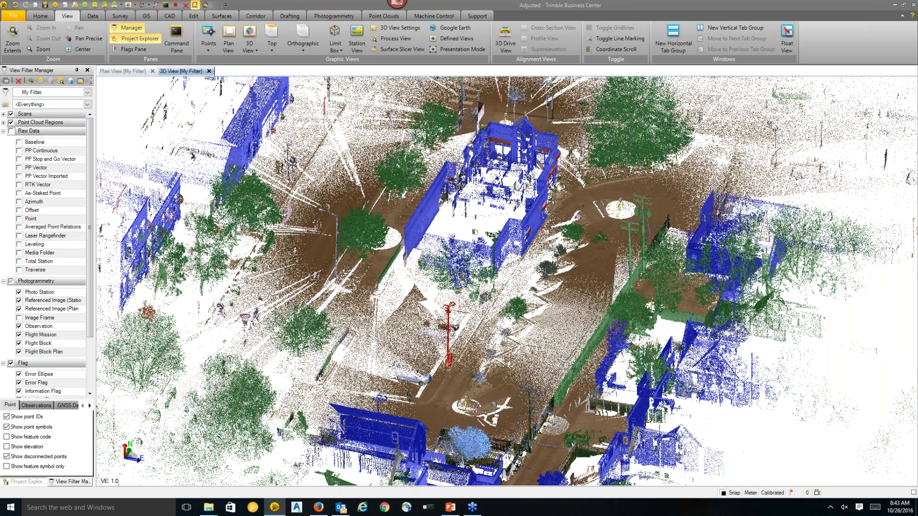
Step: Examine the classified central building, surrounding trees, ground and poles up close from an oblique angle
scroll(535, 325, "up", 1)
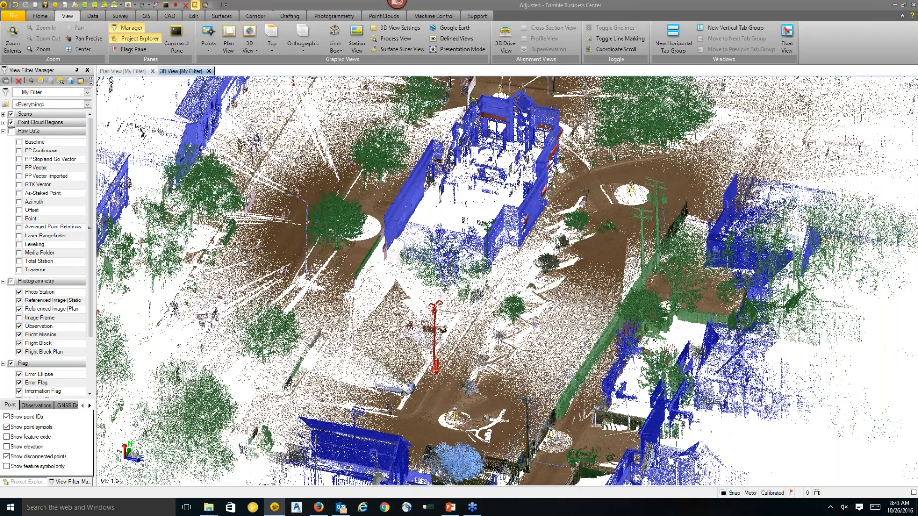
scroll(535, 325, "up", 3)
right_click_drag(568, 291, 502, 292)
scroll(613, 234, "up", 2)
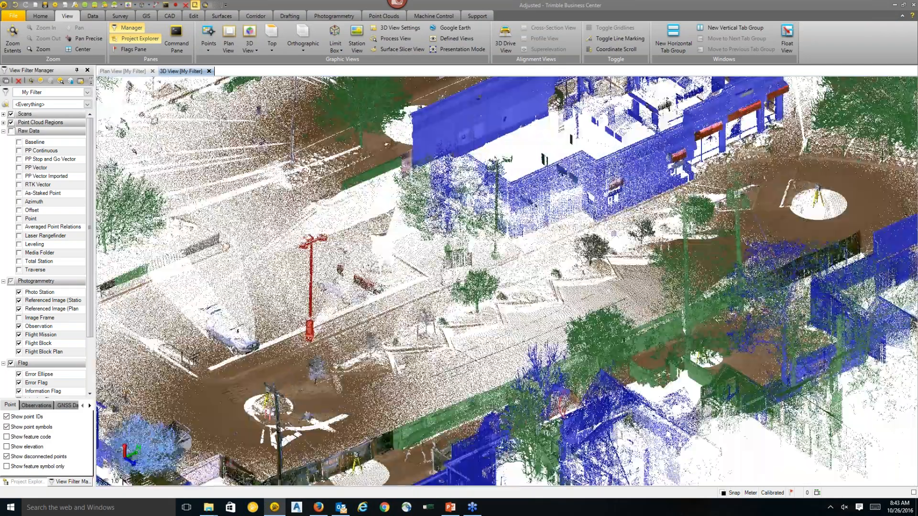
middle_click_drag(624, 223, 516, 486)
middle_click_drag(718, 126, 621, 71)
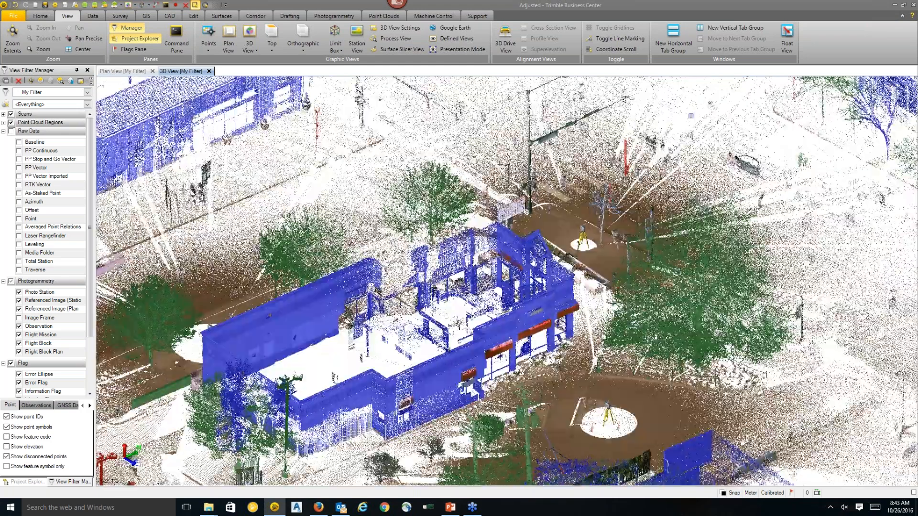
Step: Return to the Project Explorer's region list and examine the classified houses, parking lot, light pole and trees in the 3D view
left_click(36, 481)
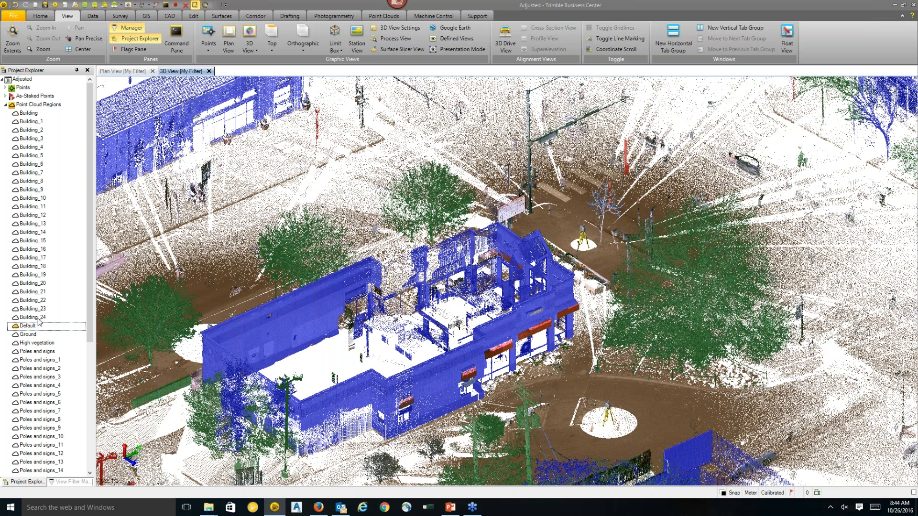
scroll(42, 321, "down", 1)
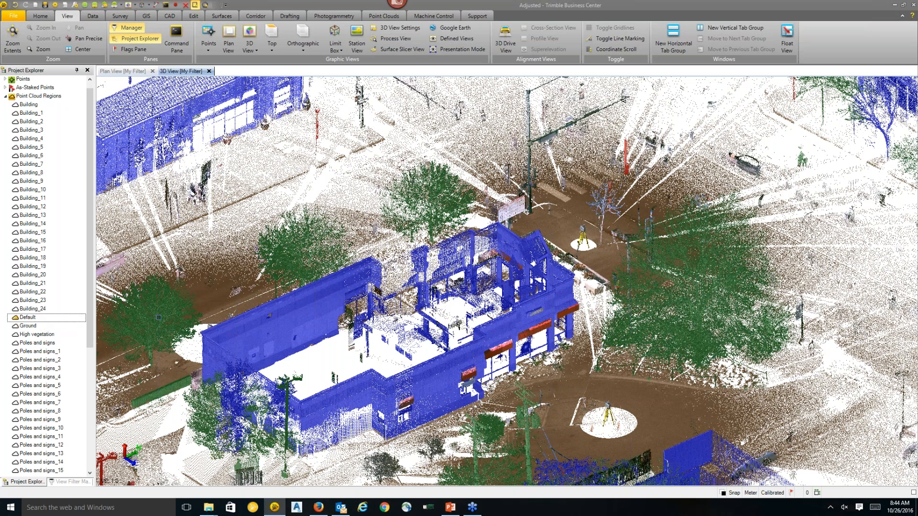
scroll(715, 383, "down", 1)
scroll(457, 246, "down", 3)
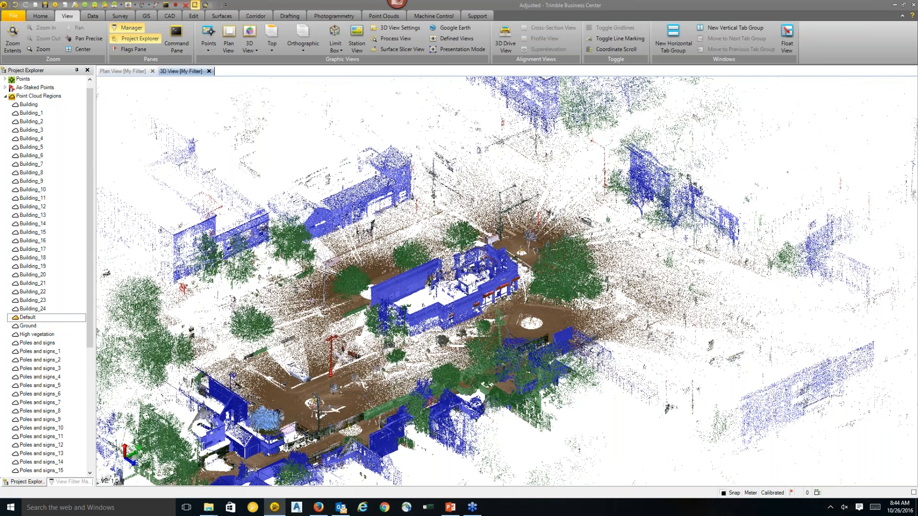
middle_click_drag(430, 297, 634, 198)
scroll(425, 354, "up", 2)
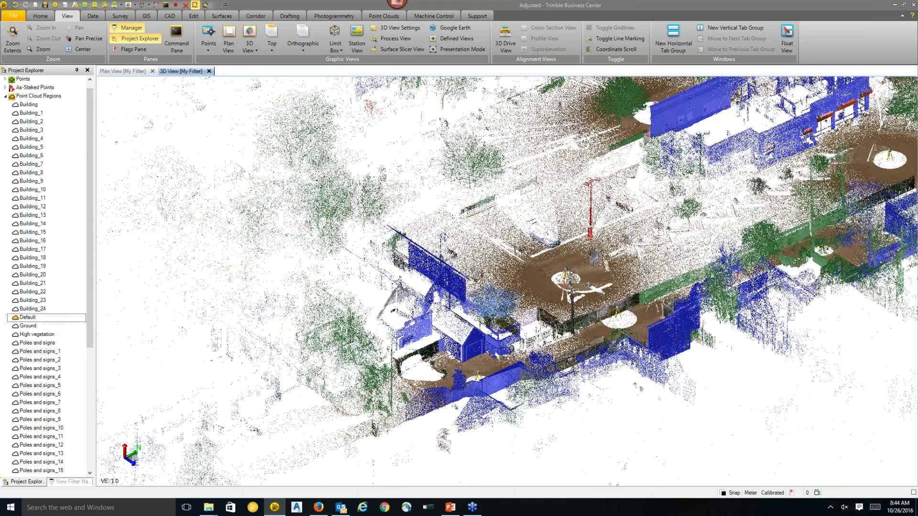
scroll(409, 312, "up", 2)
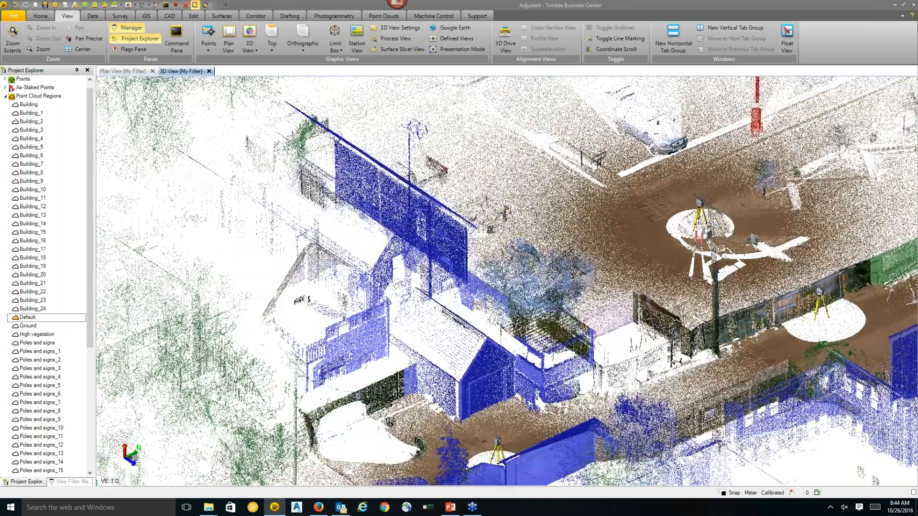
left_click_drag(410, 311, 371, 321)
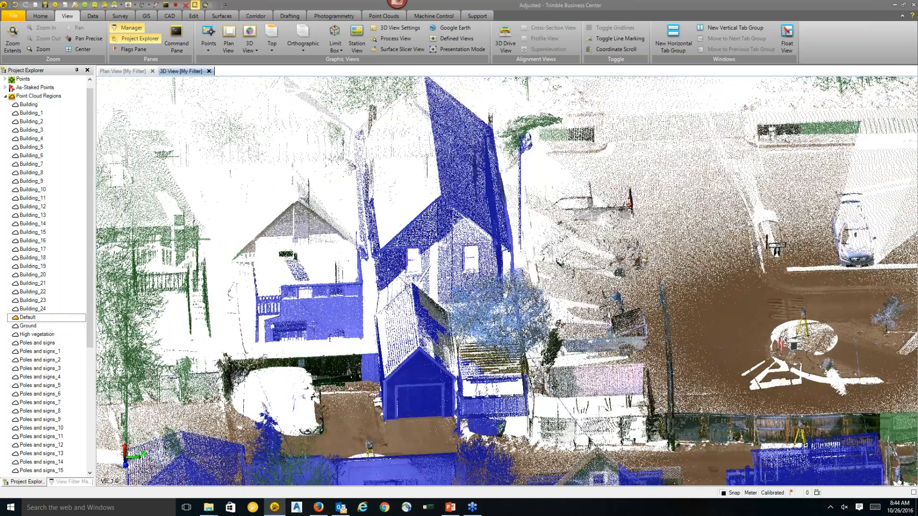
scroll(527, 262, "down", 1)
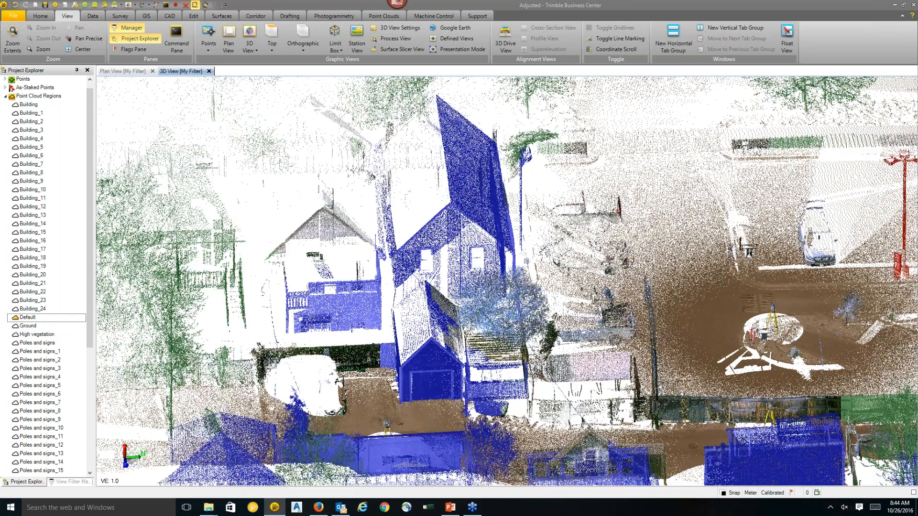
scroll(637, 269, "down", 1)
middle_click_drag(647, 273, 422, 341)
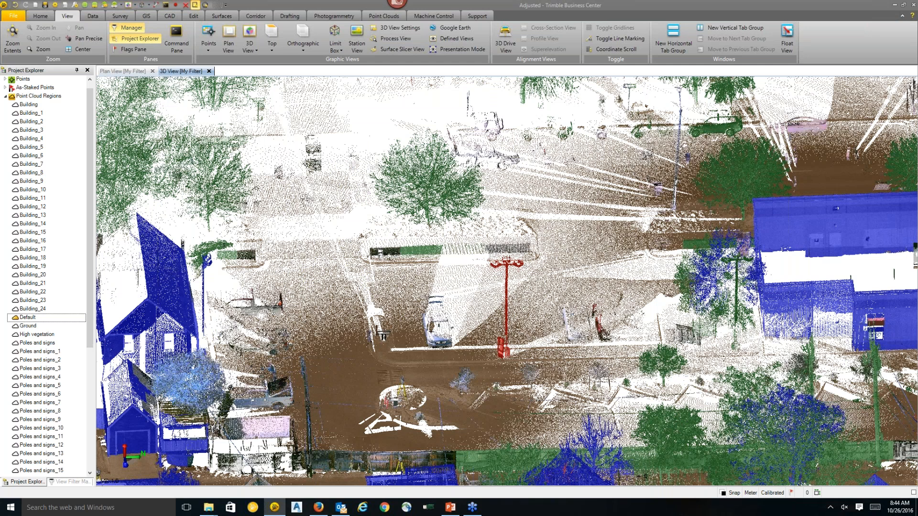
scroll(423, 341, "down", 1)
middle_click_drag(453, 327, 342, 333)
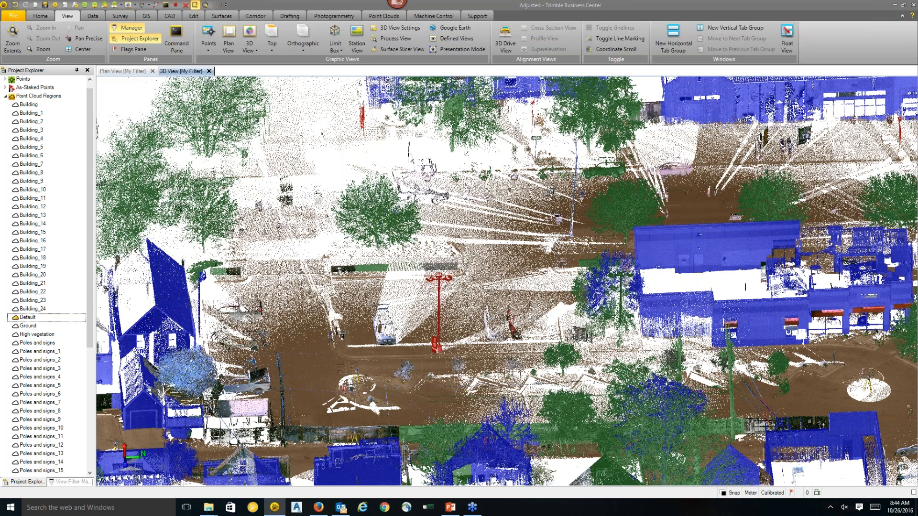
Step: Select the Ground region, open its properties, and review its color and rendering settings
left_click(29, 325)
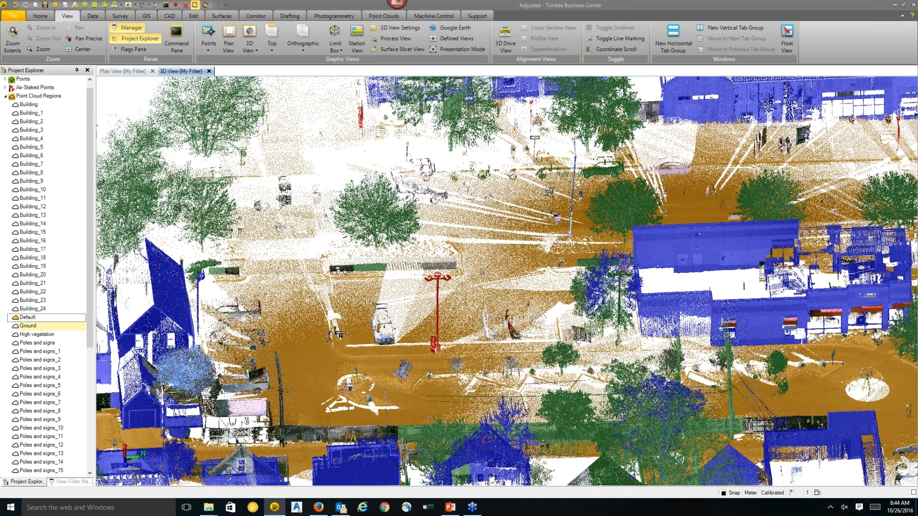
right_click(483, 296)
left_click(513, 350)
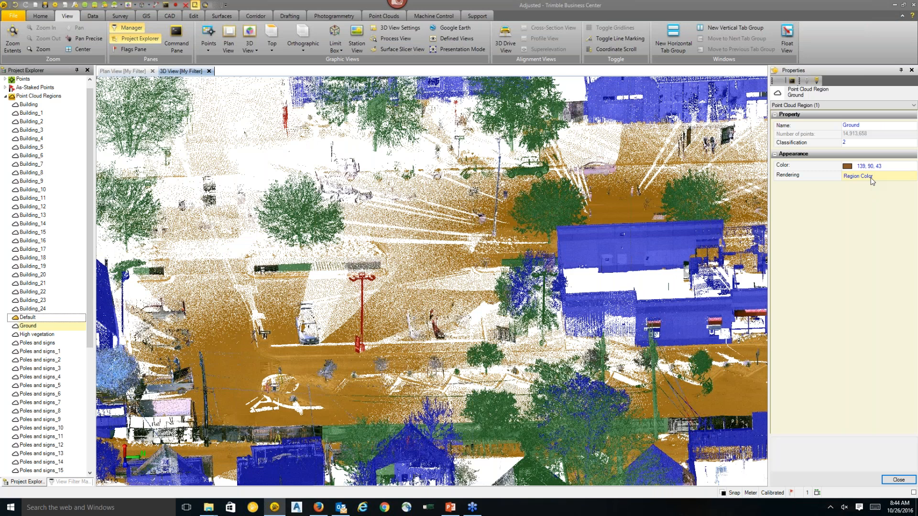
left_click(871, 178)
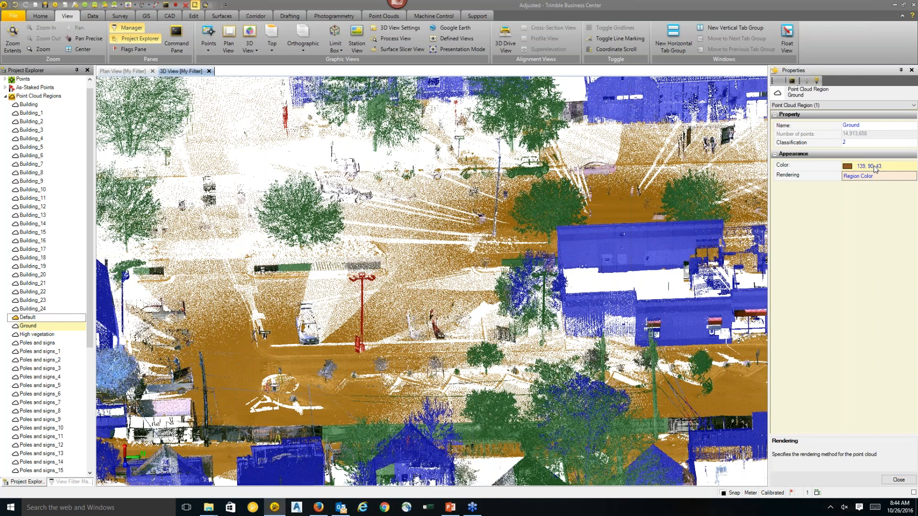
left_click(872, 168)
left_click(820, 196)
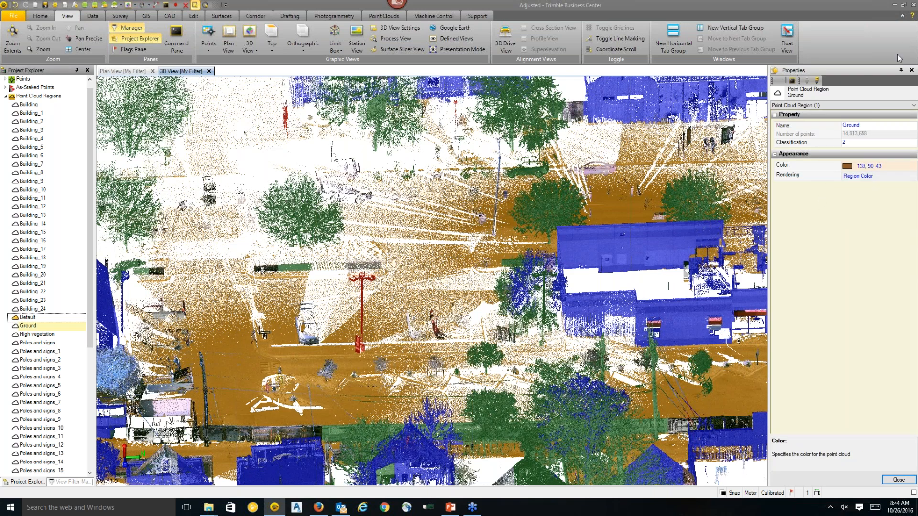
Step: Close the Ground region's properties and select Building_1 and Building_12 in turn to identify the region of the large commercial building
left_click(911, 70)
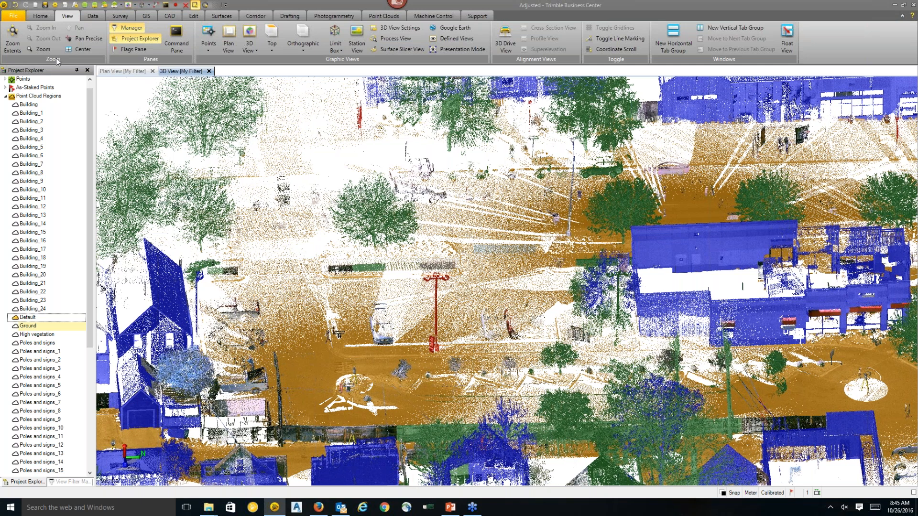
key("Escape")
left_click(32, 113)
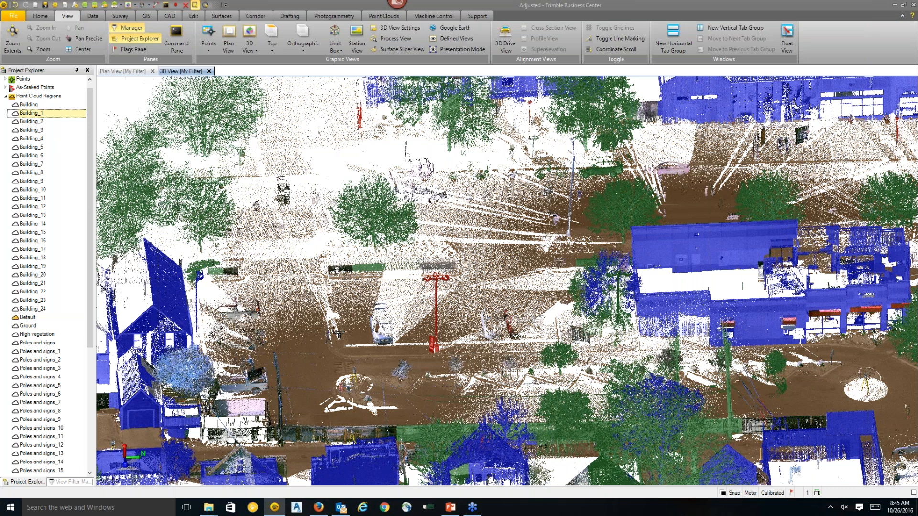
left_click(32, 206)
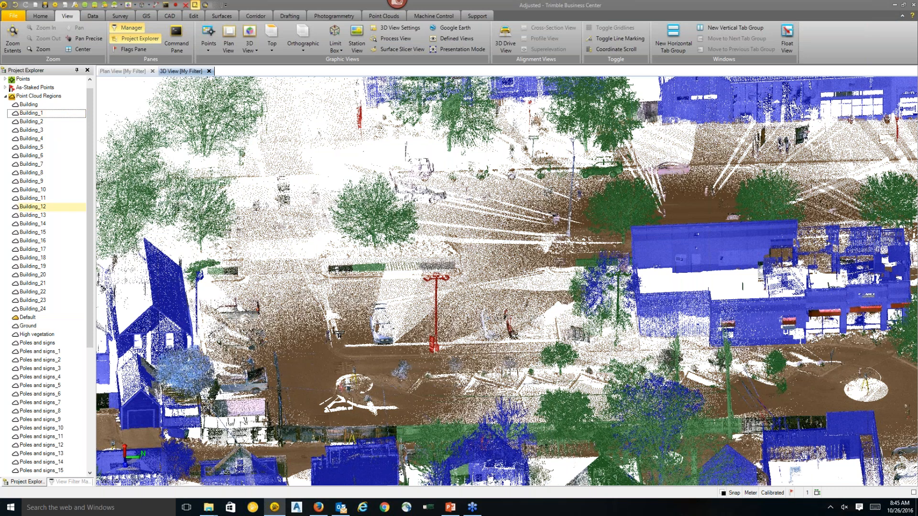
middle_click_drag(570, 244, 268, 218)
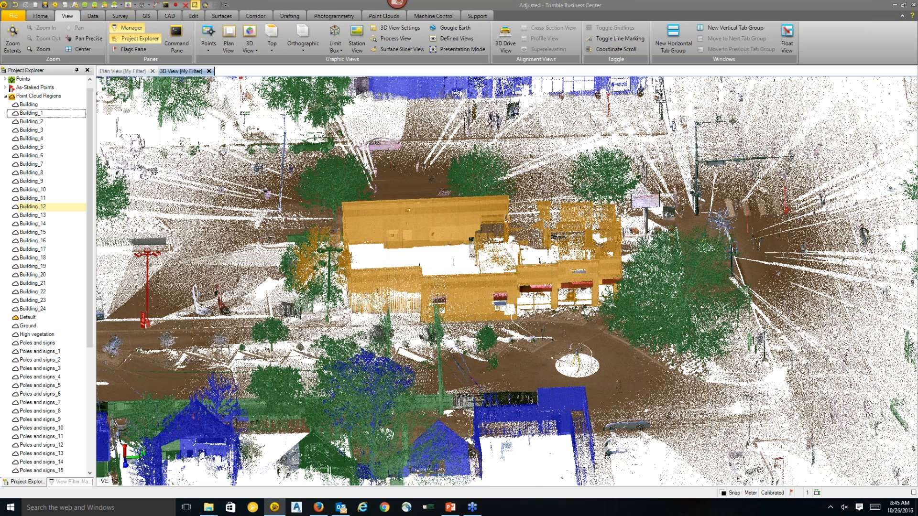
Step: Select the regions Building_1 through Building_11 together with Building_13 through Building_24, leaving Building_12 out
left_click(43, 199)
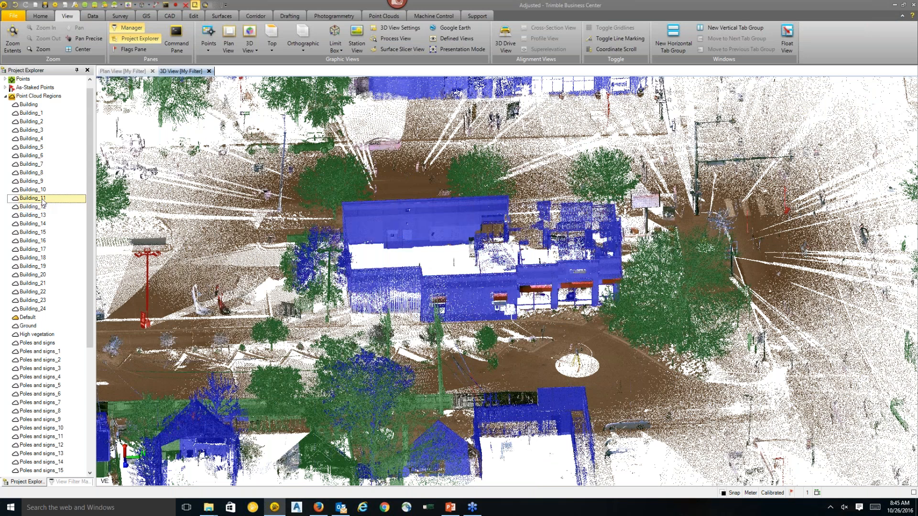
left_click(42, 115, "shift")
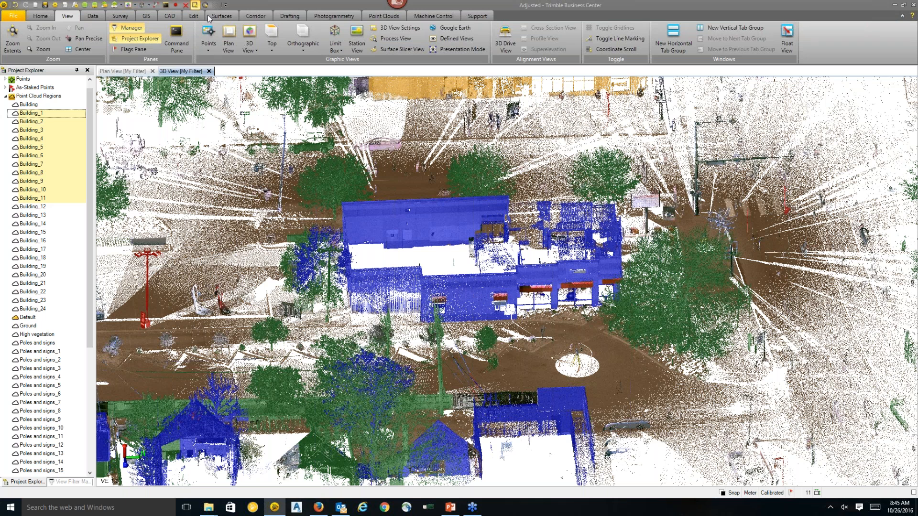
left_click(376, 17)
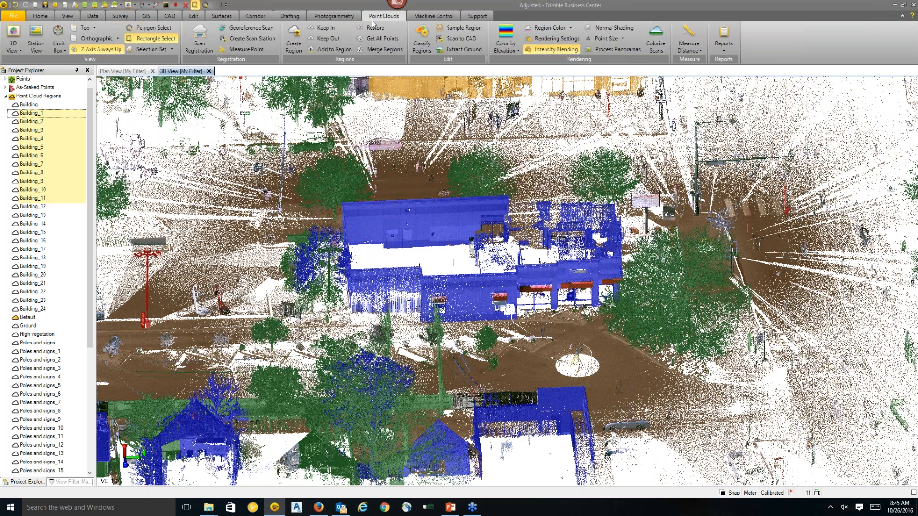
left_click(36, 215, "ctrl")
left_click(38, 224, "ctrl")
left_click(38, 233, "ctrl")
left_click(41, 248, "ctrl")
left_click(42, 242, "ctrl")
left_click(40, 259, "ctrl")
left_click(39, 267, "ctrl")
left_click(39, 275, "ctrl")
left_click(40, 283, "ctrl")
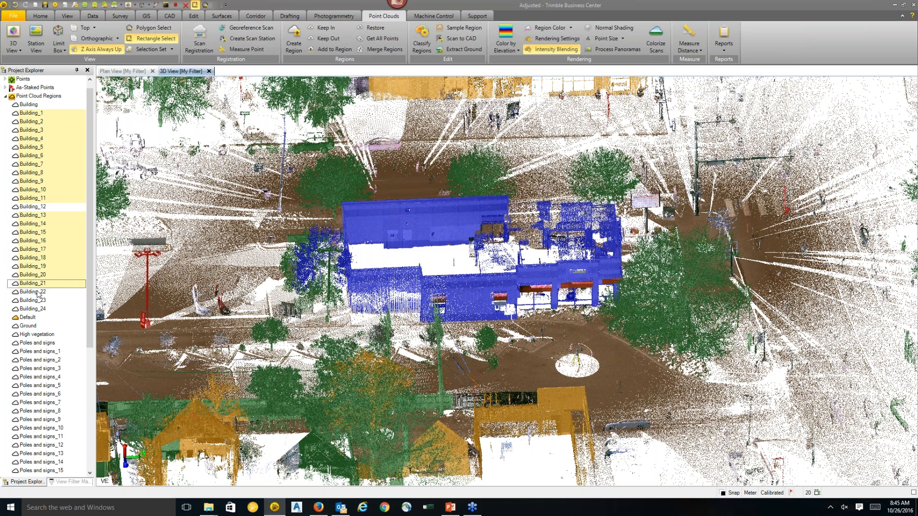
left_click(41, 292, "ctrl")
left_click(41, 301, "ctrl")
left_click(42, 309, "ctrl")
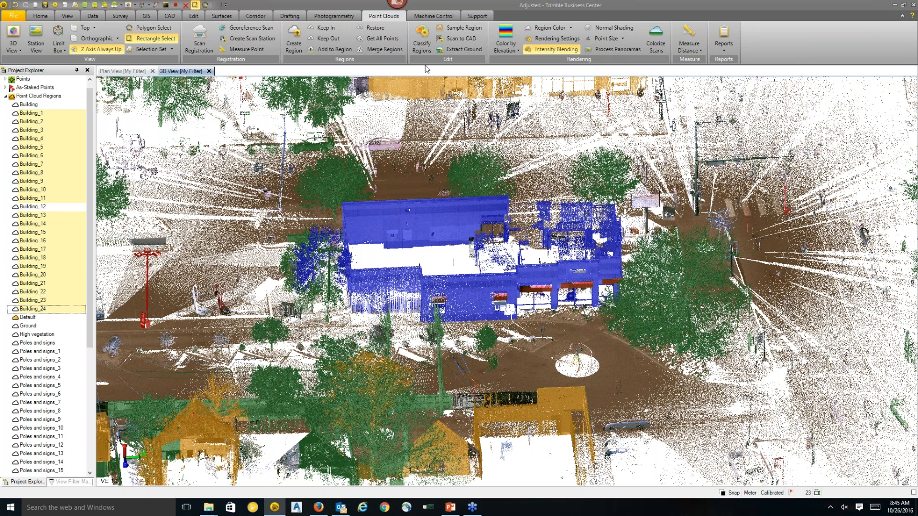
Step: Merge the selected building regions into a single region named Other Buildings
left_click(382, 50)
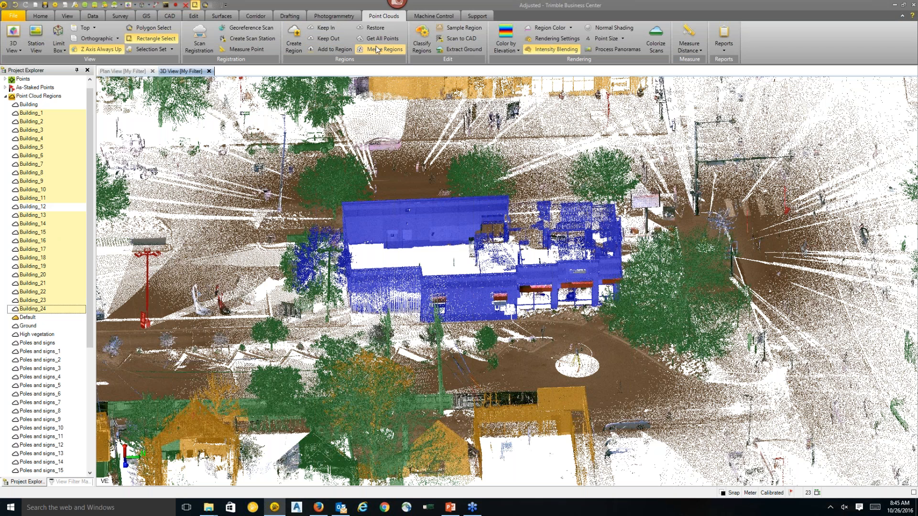
left_click(383, 52)
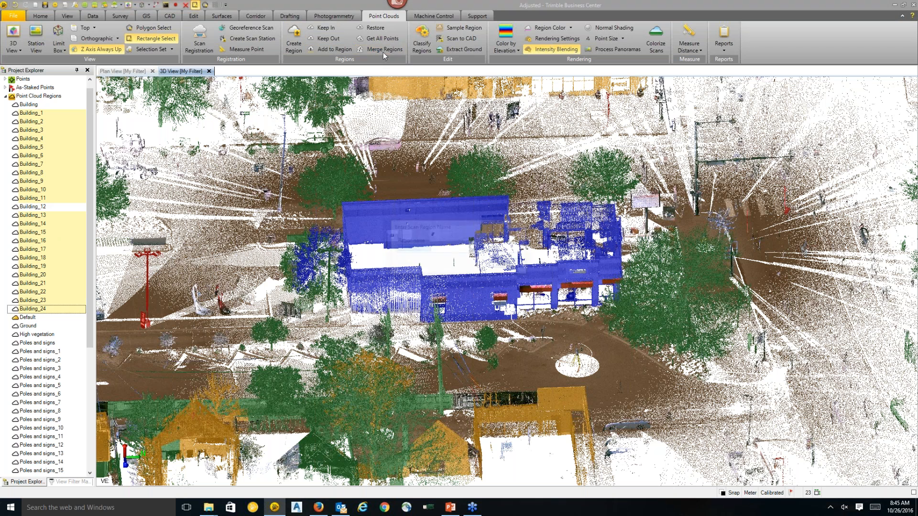
type("Buildings")
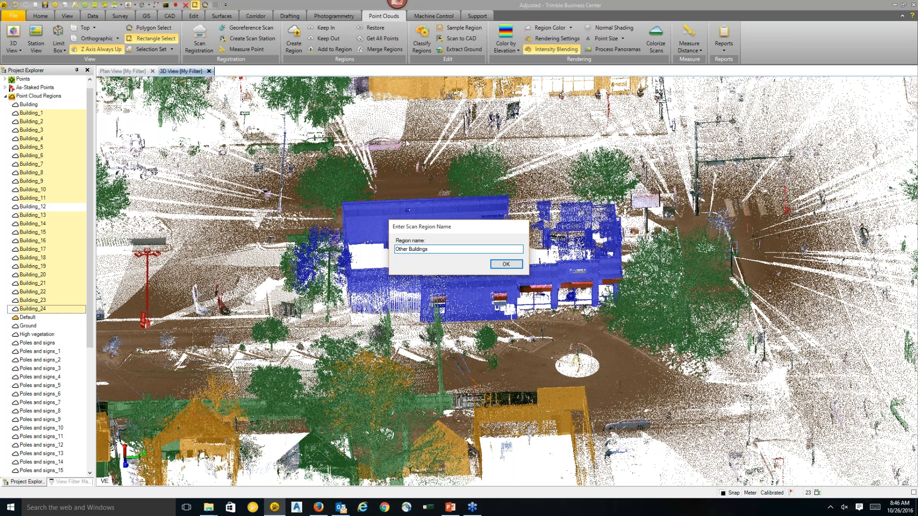
left_click(506, 264)
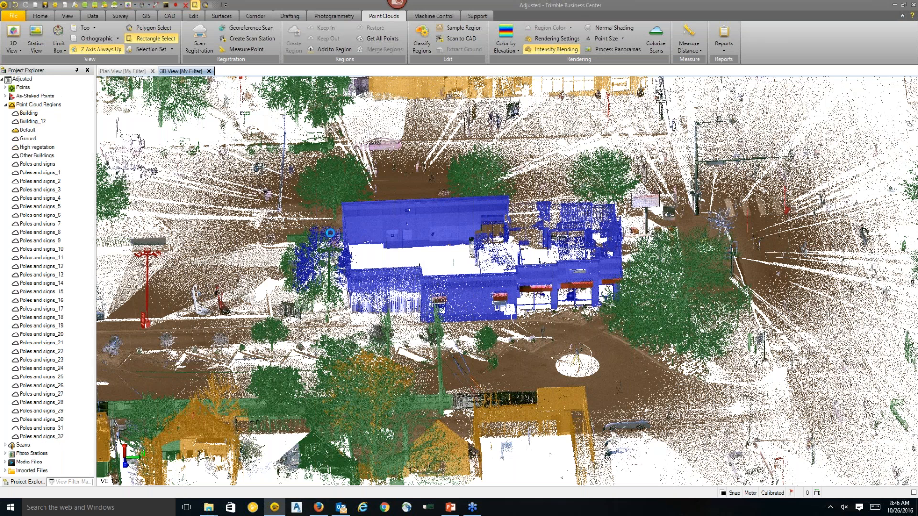
Step: Isolate the Building_12 region through the view filter's Point Cloud Regions so that only this region is displayed
scroll(285, 253, "up", 2)
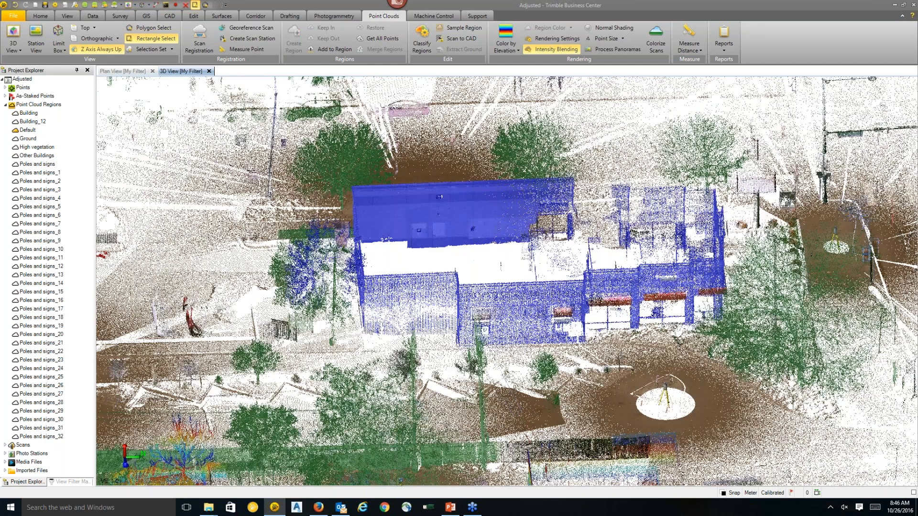
middle_click_drag(285, 254, 430, 273)
middle_click_drag(348, 160, 479, 301)
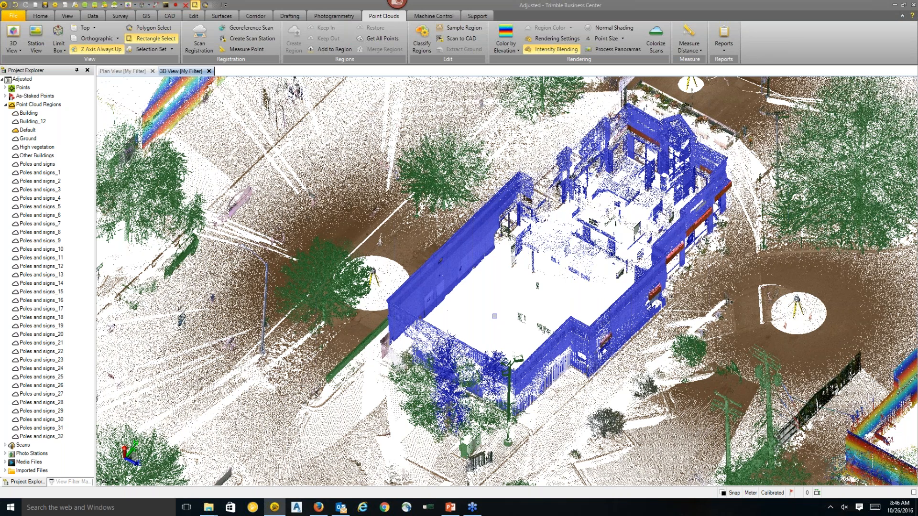
middle_click_drag(494, 316, 441, 300)
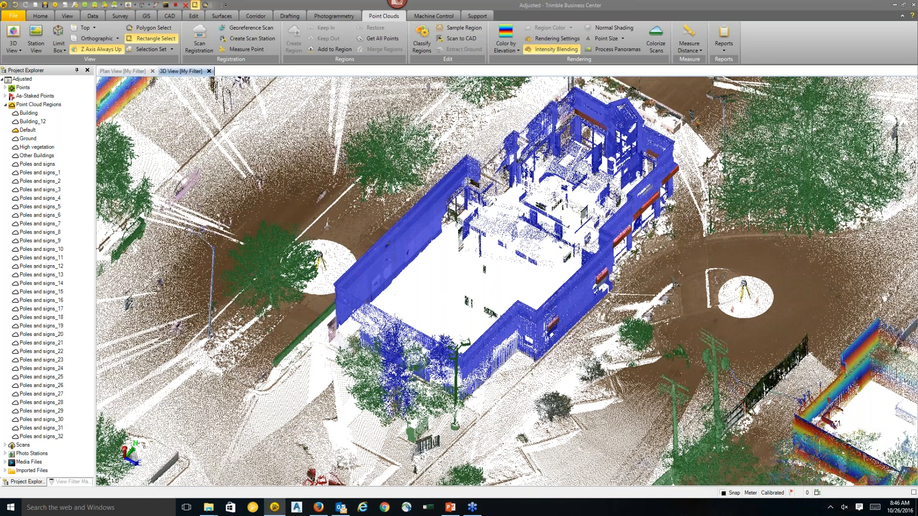
left_click(71, 481)
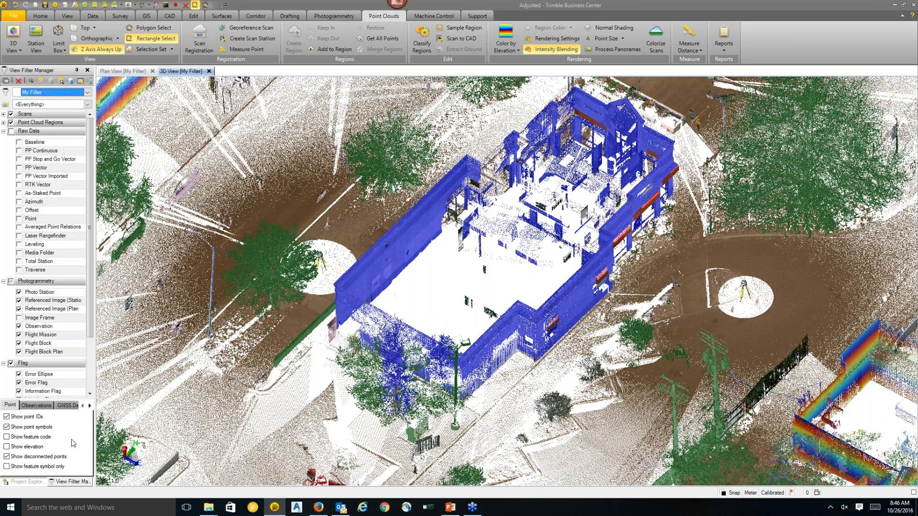
left_click(4, 123)
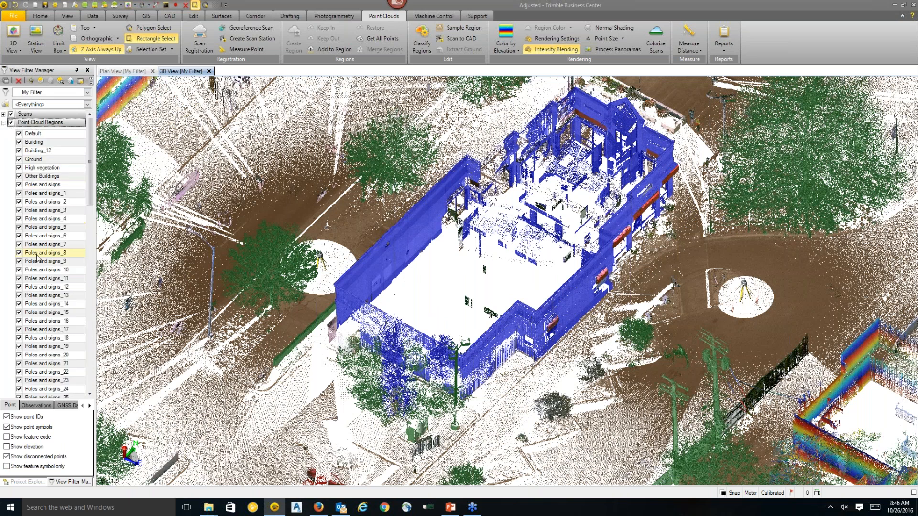
right_click(45, 151)
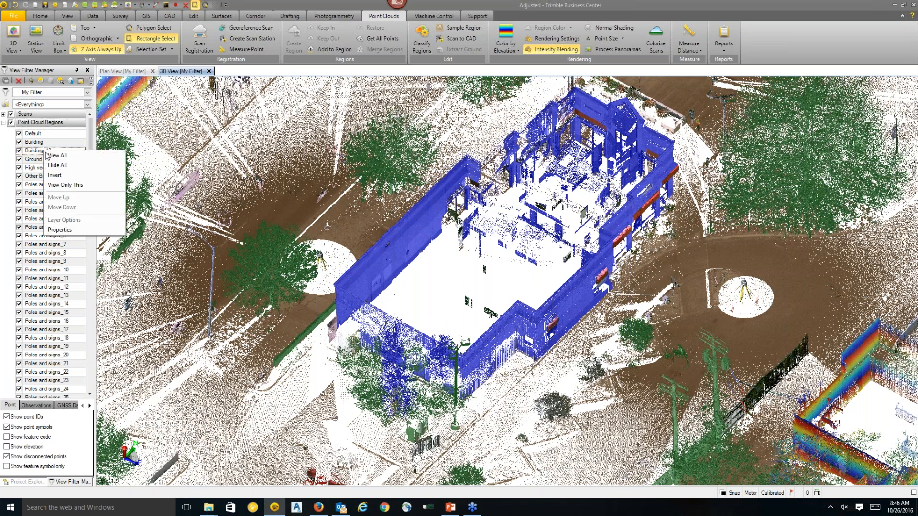
left_click(73, 187)
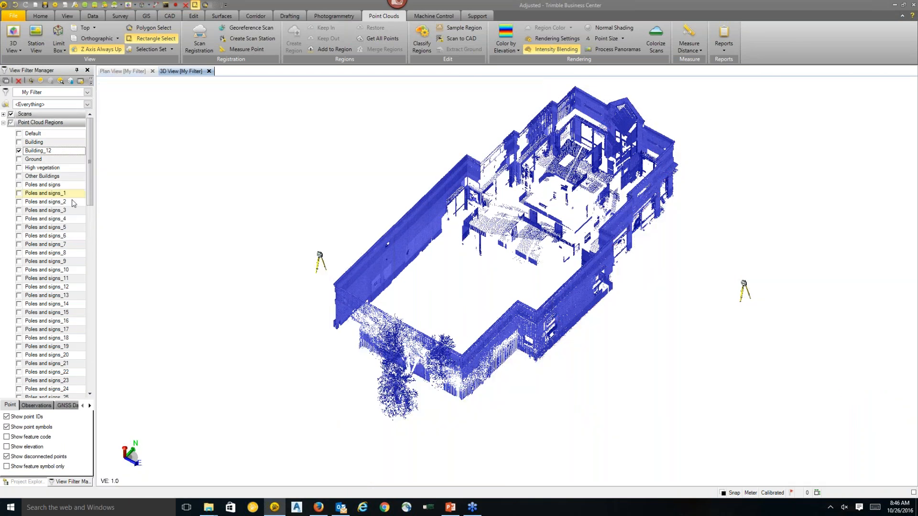
middle_click_drag(322, 154, 295, 172)
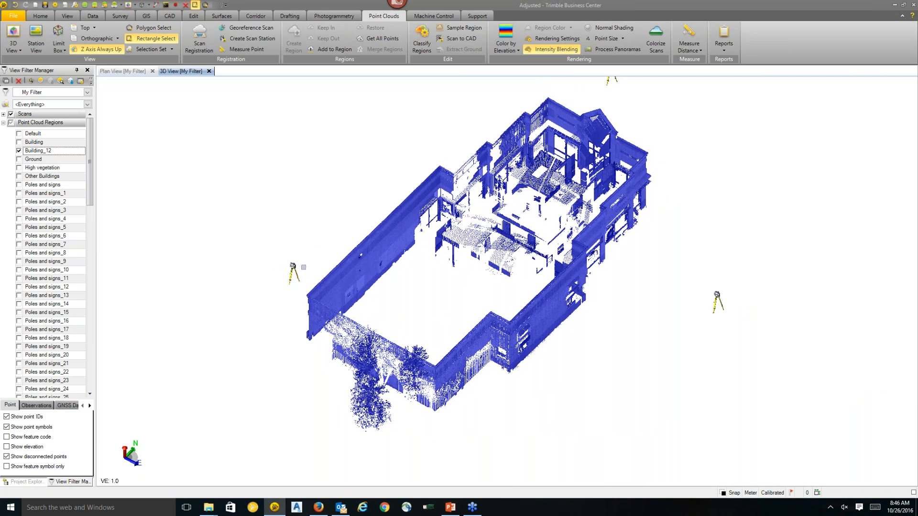
Step: Collapse the Point Cloud Regions and Raw Data filter groups and hide all Photogrammetry items
left_click(3, 123)
left_click(4, 132)
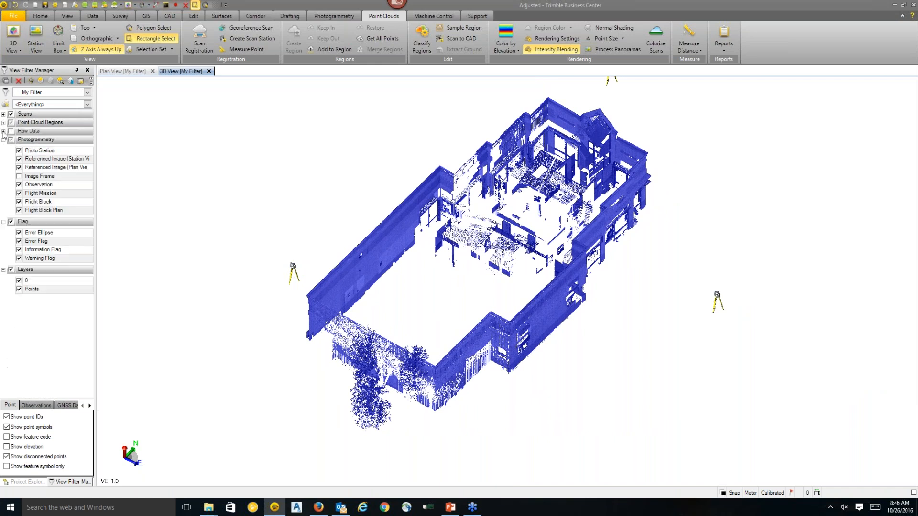
left_click(11, 140)
Step: From above, enclose the tree points outside the building's south wall with Polygon Select and remove them from display with Keep Out
mouse_move(473, 139)
right_mouse_down()
mouse_move(500, 218)
mouse_move(517, 221)
mouse_move(513, 182)
right_mouse_up()
scroll(484, 295, "up", 8)
scroll(483, 295, "up", 2)
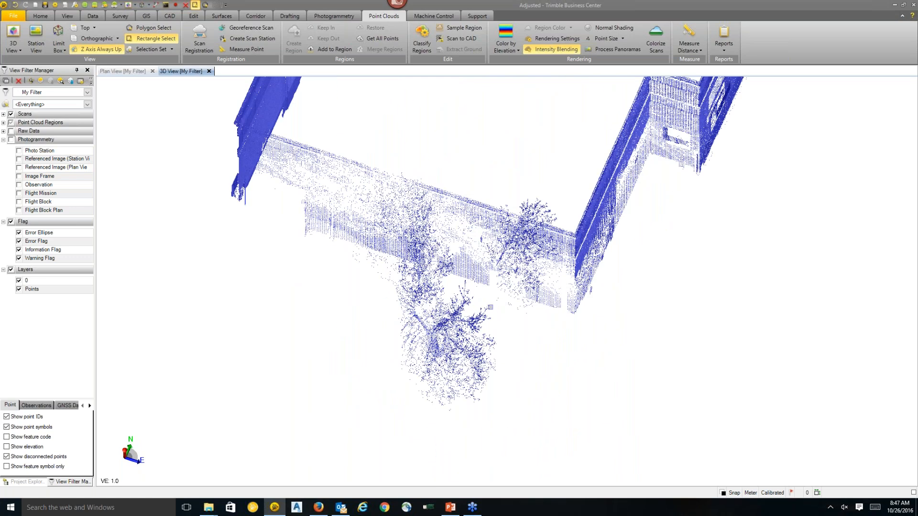
scroll(490, 306, "down", 4)
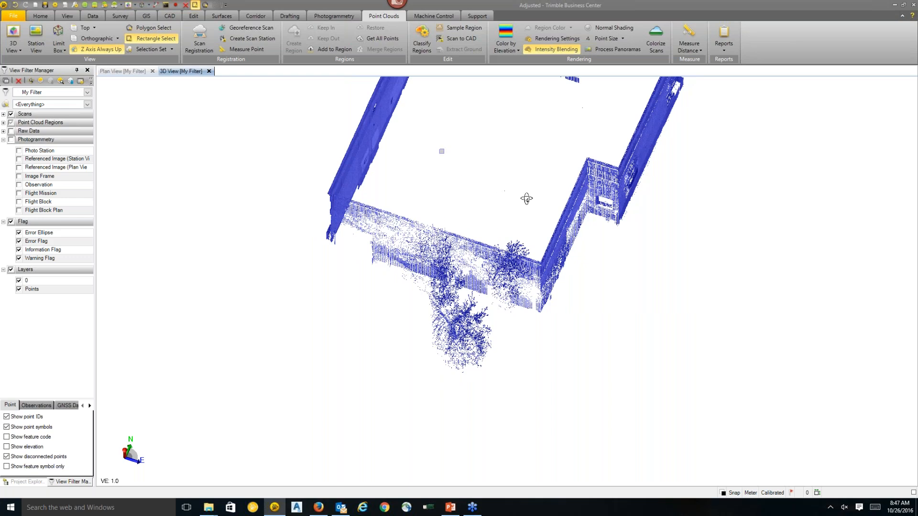
mouse_move(471, 165)
middle_mouse_down()
mouse_move(547, 211)
mouse_move(545, 223)
middle_mouse_up()
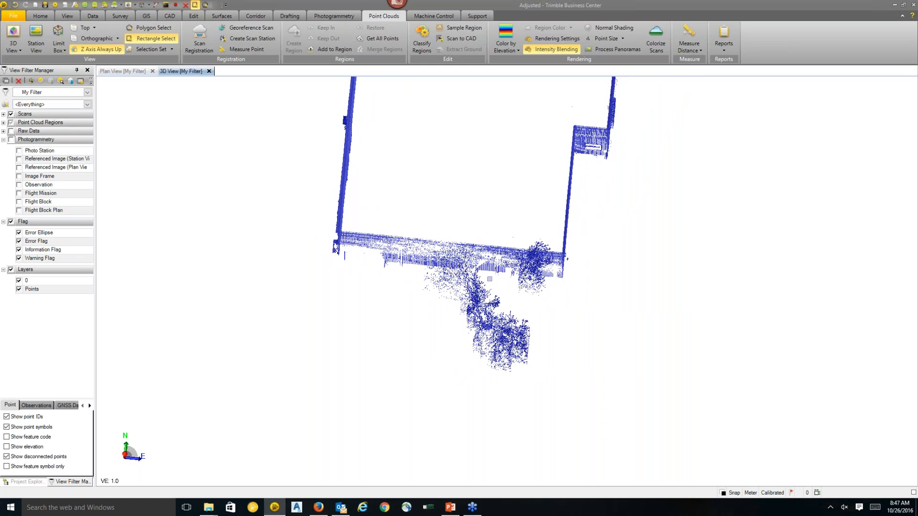
middle_click_drag(531, 202, 544, 207)
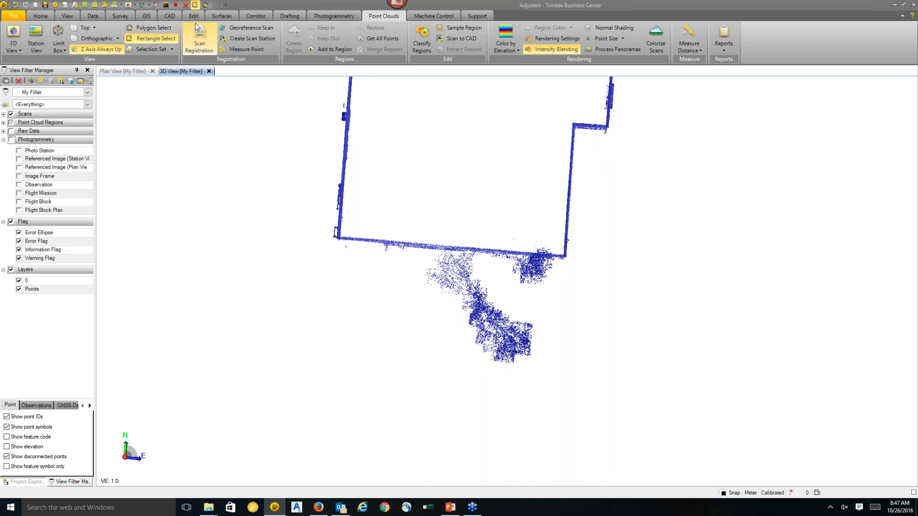
left_click(159, 29)
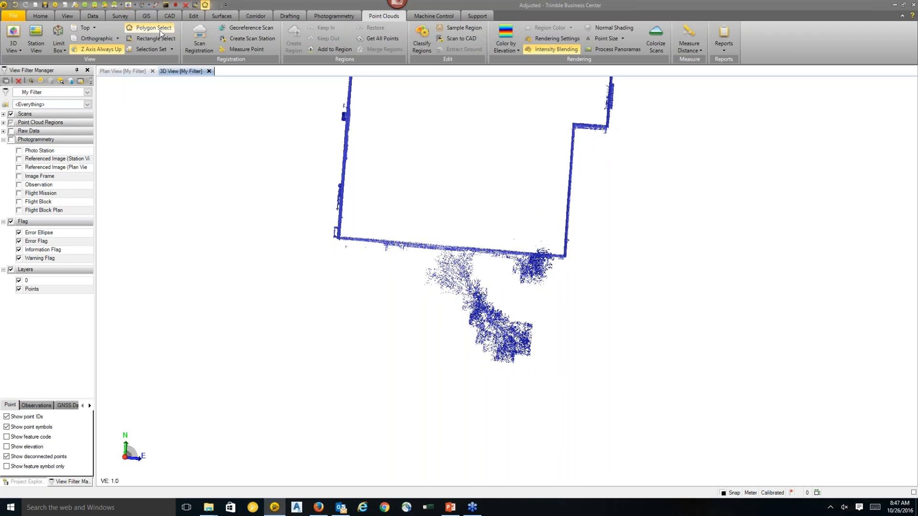
scroll(457, 272, "up", 5)
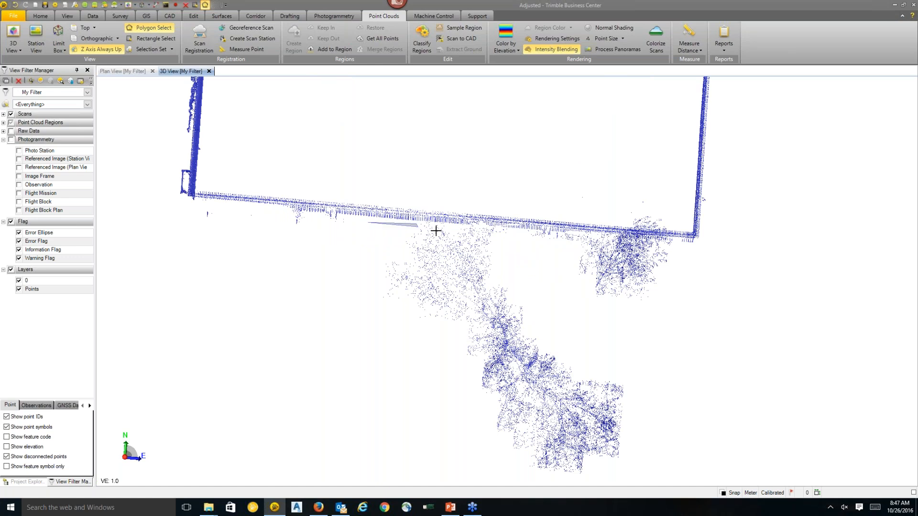
left_click(470, 225)
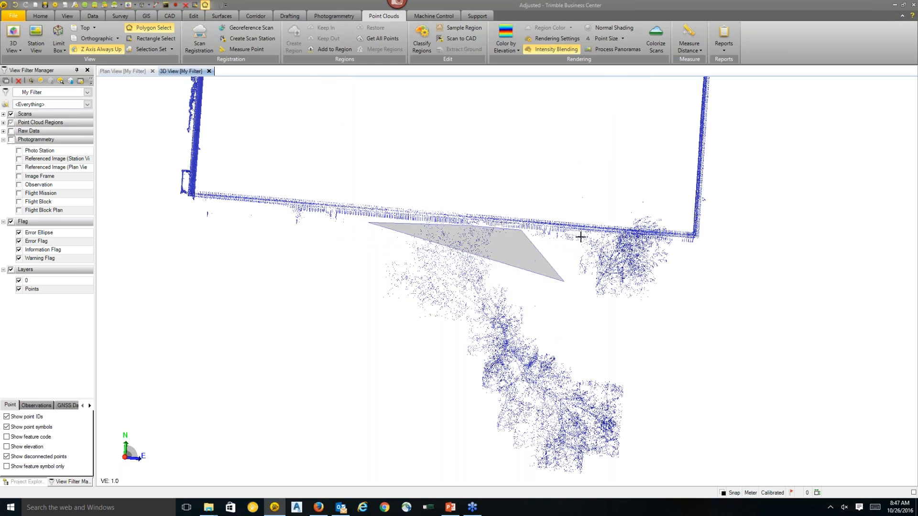
left_click(673, 242)
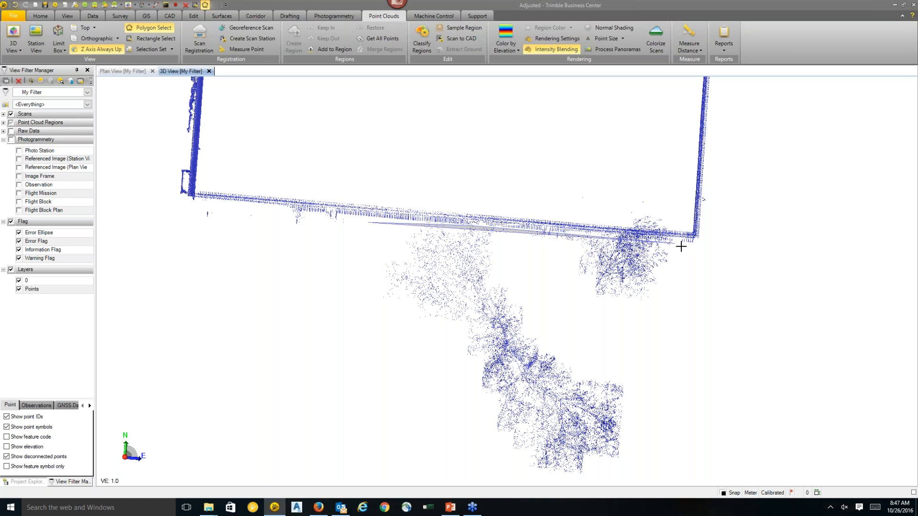
left_click(697, 314)
left_click(625, 468)
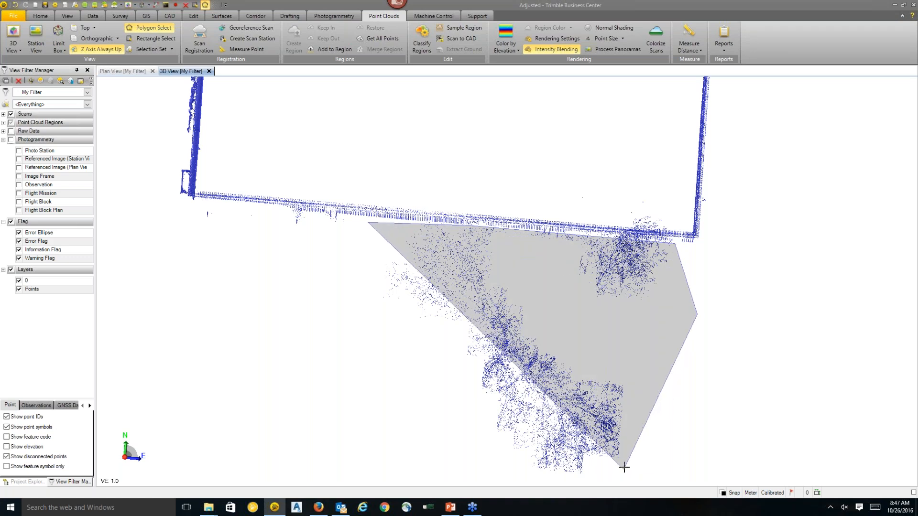
left_click(548, 480)
left_click(439, 457)
left_click(344, 300)
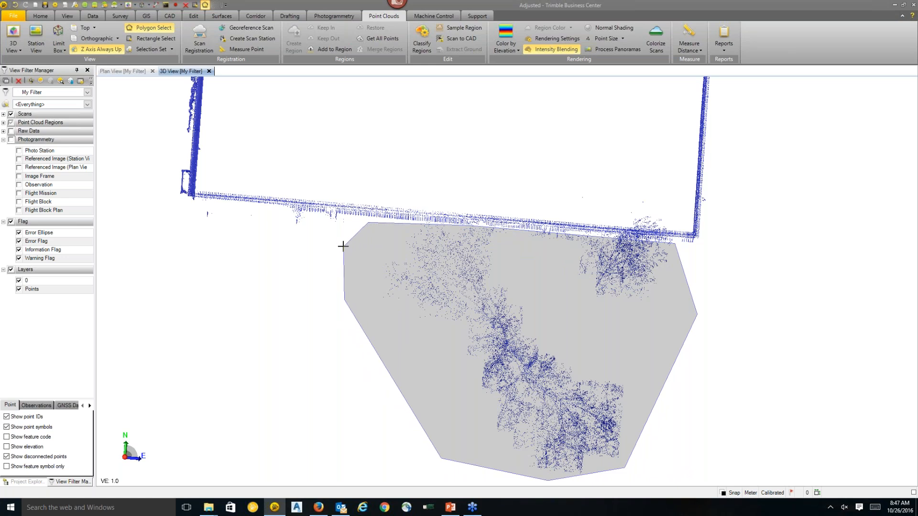
double_click(342, 245)
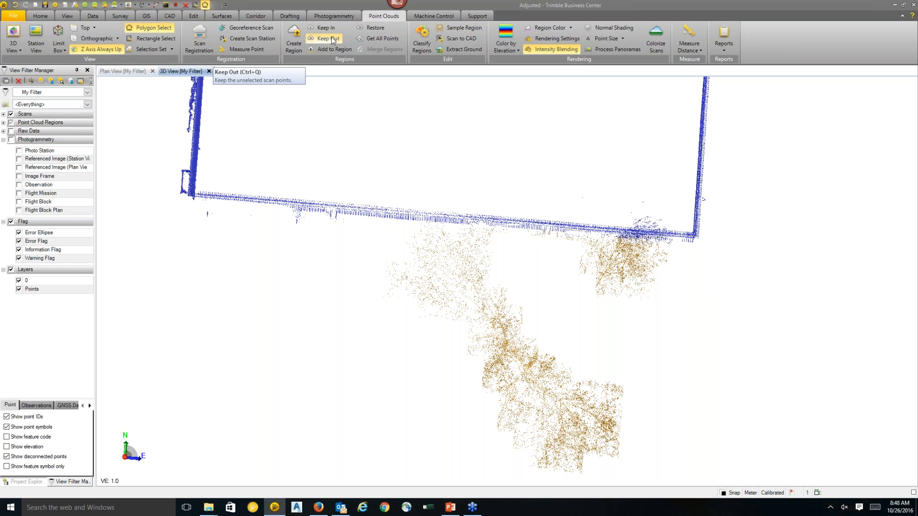
left_click(333, 40)
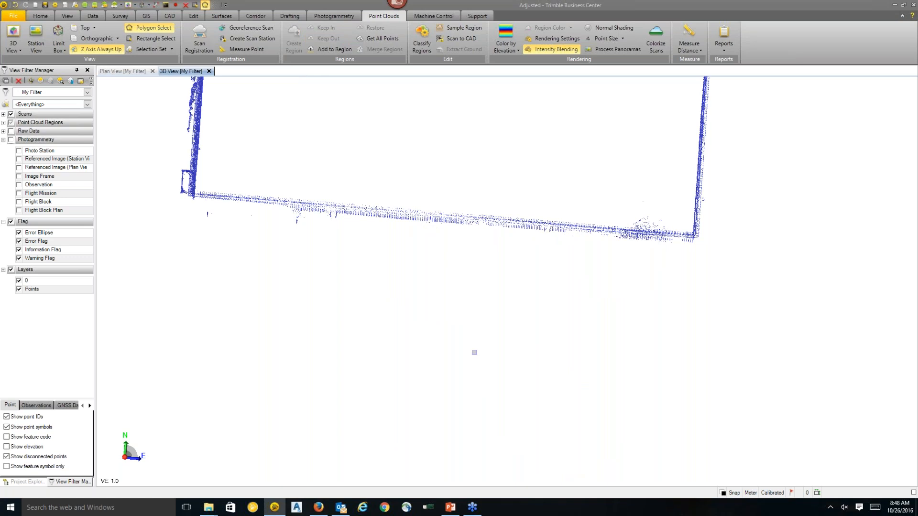
scroll(504, 299, "down", 6)
middle_click_drag(548, 151, 487, 380)
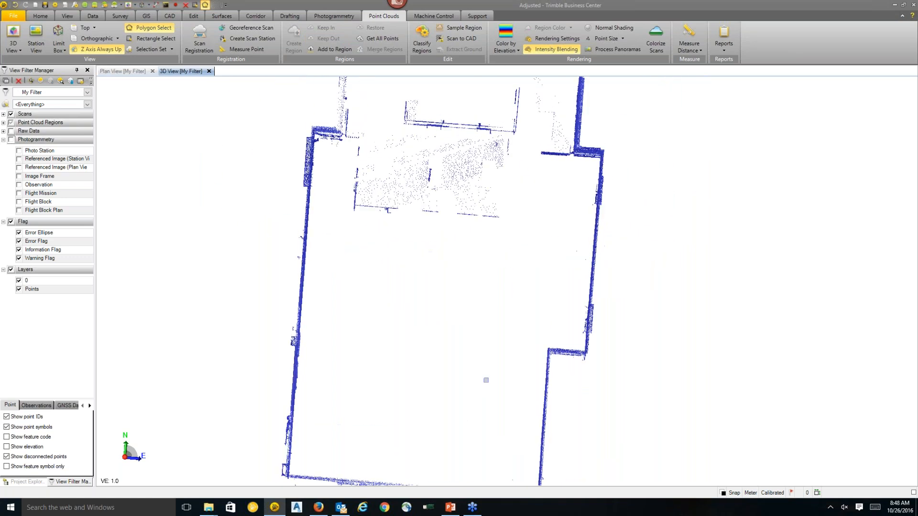
Step: Create a point cloud region named Drive Thru from the building points that remain displayed
scroll(486, 380, "down", 2)
scroll(524, 178, "down", 2)
middle_click_drag(455, 303, 393, 354)
middle_click_drag(404, 360, 402, 362)
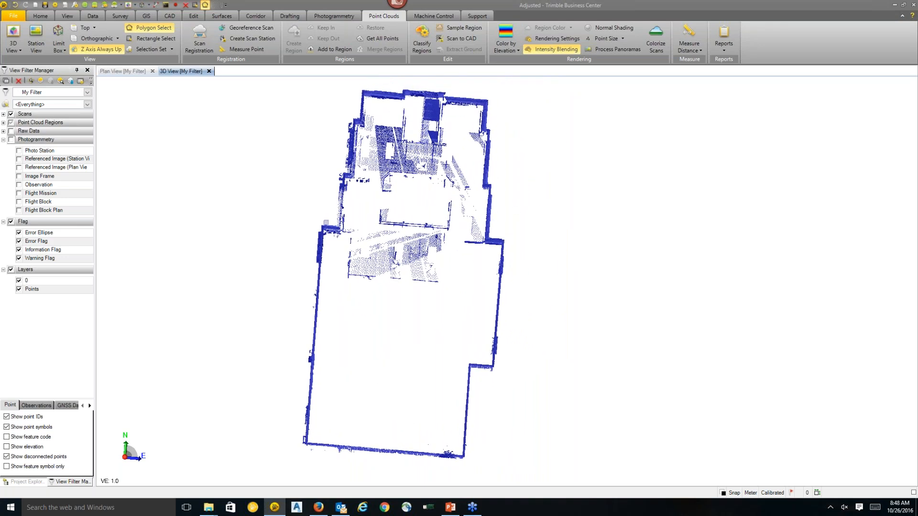
middle_click_drag(336, 418, 298, 392)
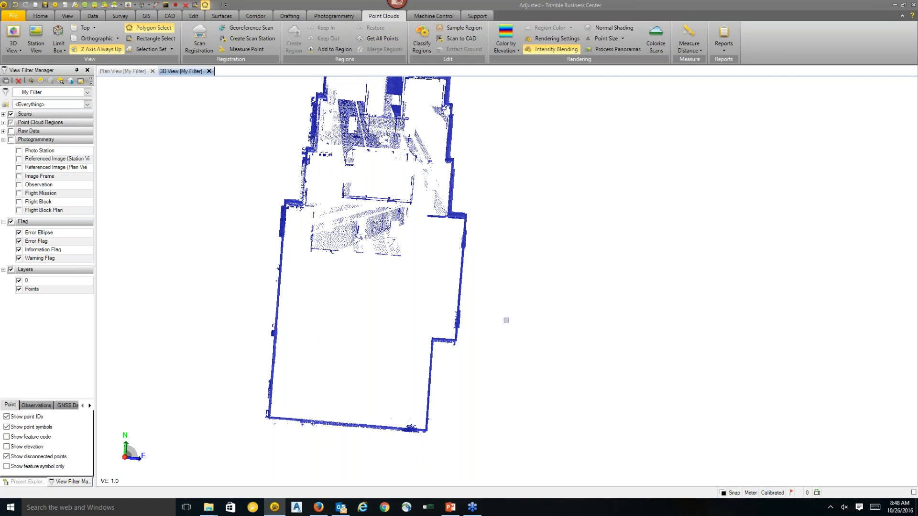
middle_click_drag(508, 411, 520, 361)
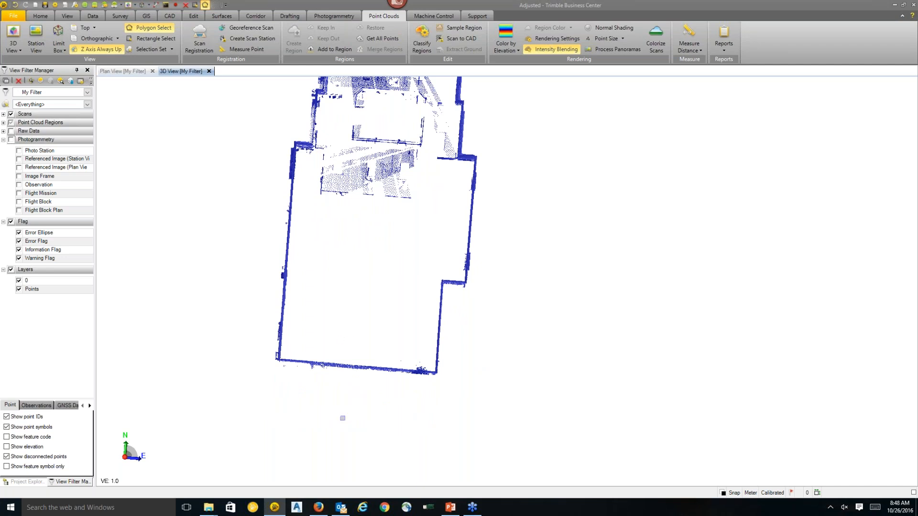
scroll(361, 356, "up", 1)
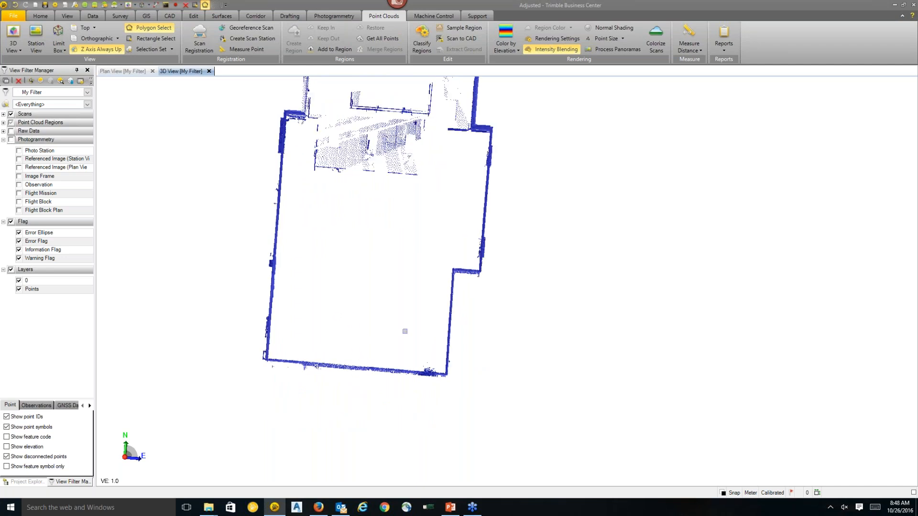
mouse_move(406, 267)
right_mouse_down()
mouse_move(360, 225)
mouse_move(359, 210)
mouse_move(383, 214)
right_mouse_up()
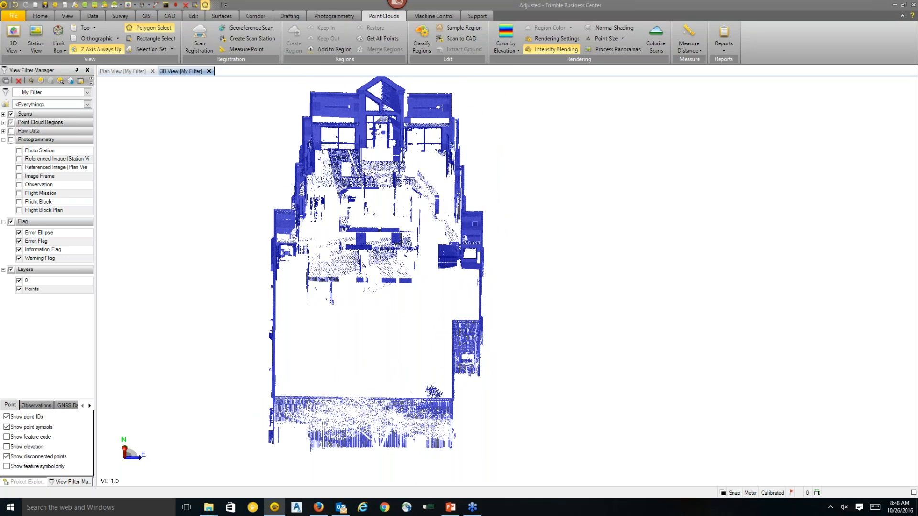
left_click(475, 224)
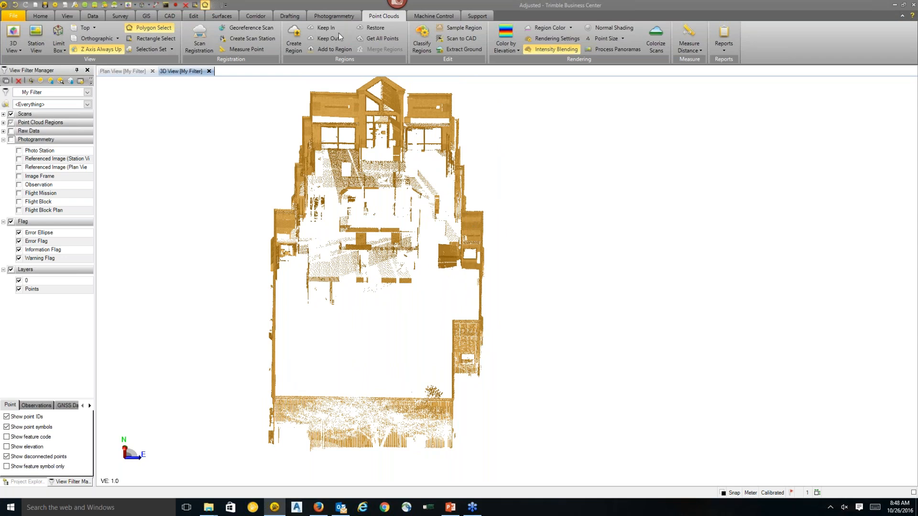
left_click(293, 44)
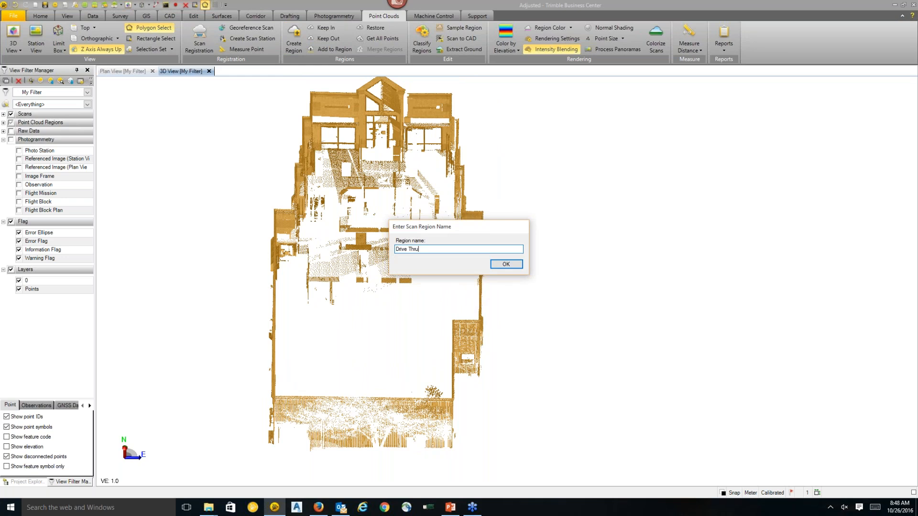
left_click(507, 266)
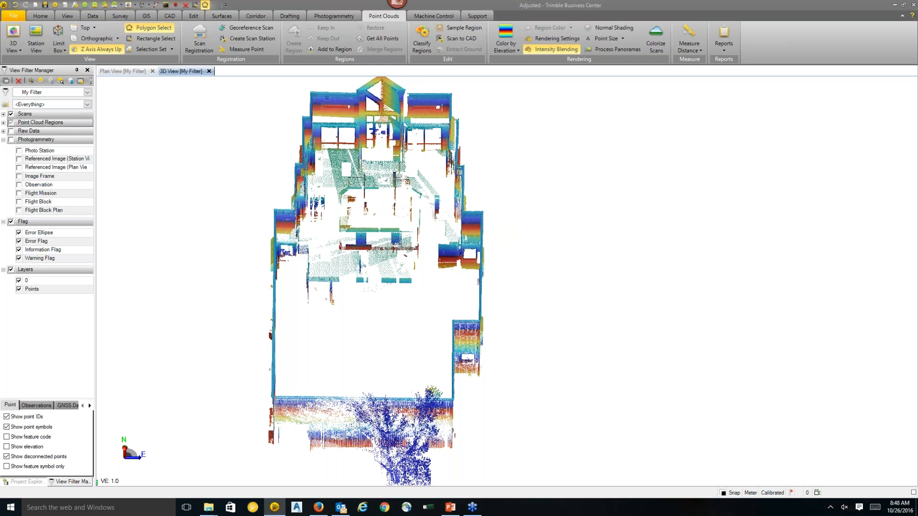
Step: Select the Drive Thru building points and change the point cloud rendering to True Color
left_click(327, 98)
right_click(326, 99)
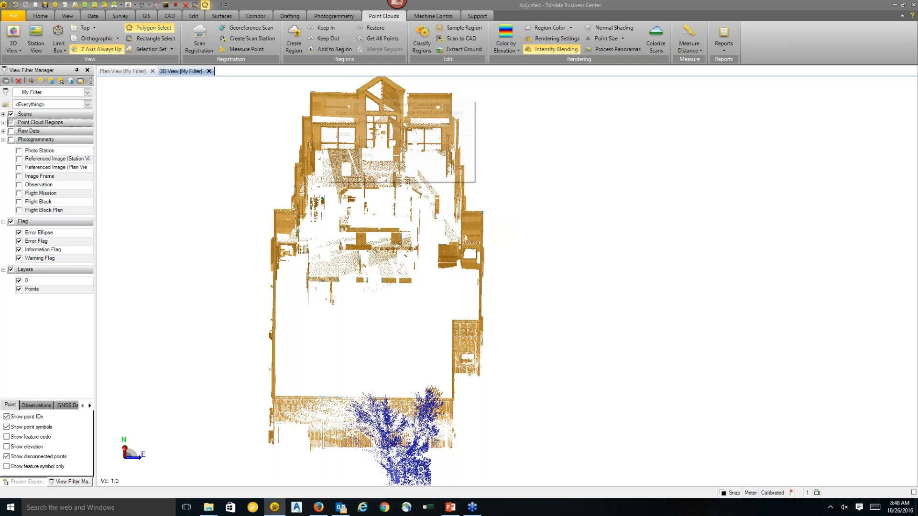
left_click(502, 39)
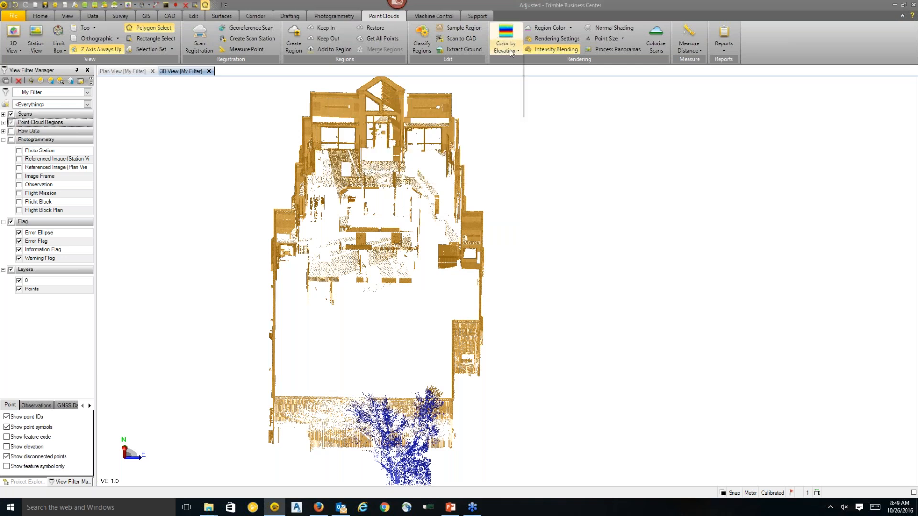
left_click(510, 50)
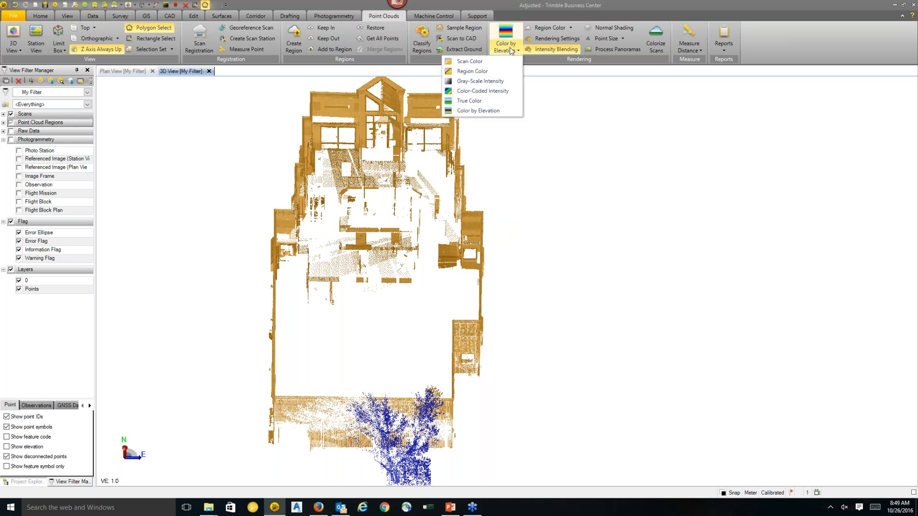
left_click(474, 102)
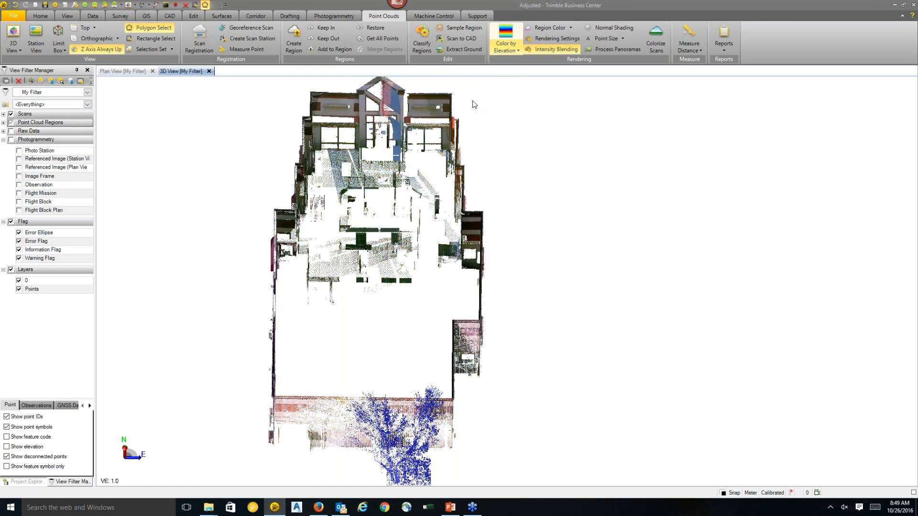
Step: Start a new linestring on layer 0 with By Layer line style and color, and close in on the building's near corner
scroll(417, 412, "up", 4)
mouse_move(518, 404)
middle_mouse_down()
mouse_move(434, 336)
mouse_move(371, 319)
mouse_move(364, 340)
middle_mouse_up()
middle_click_drag(567, 323, 577, 342)
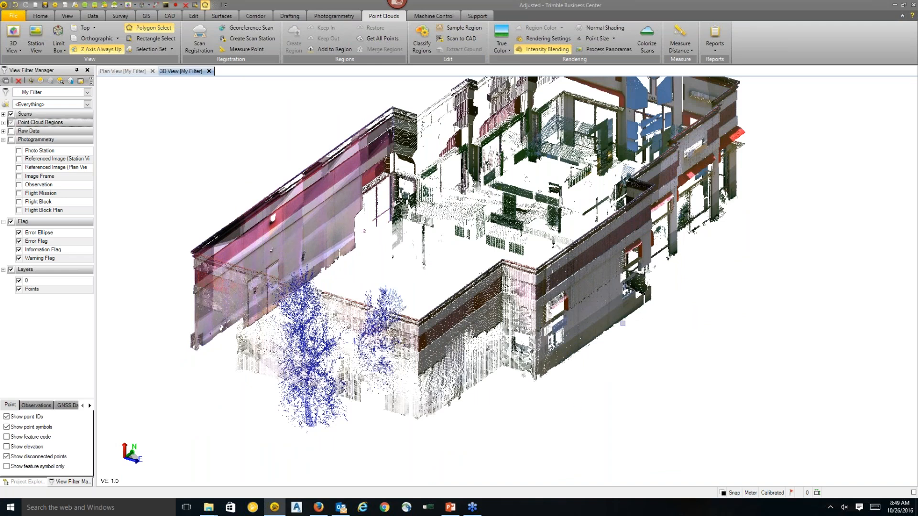
middle_click_drag(613, 336, 574, 354)
left_click(177, 15)
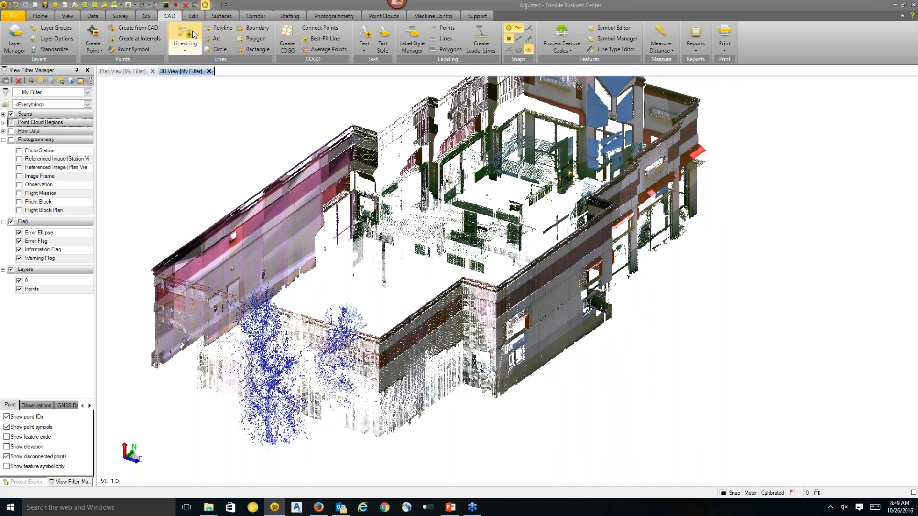
left_click(185, 35)
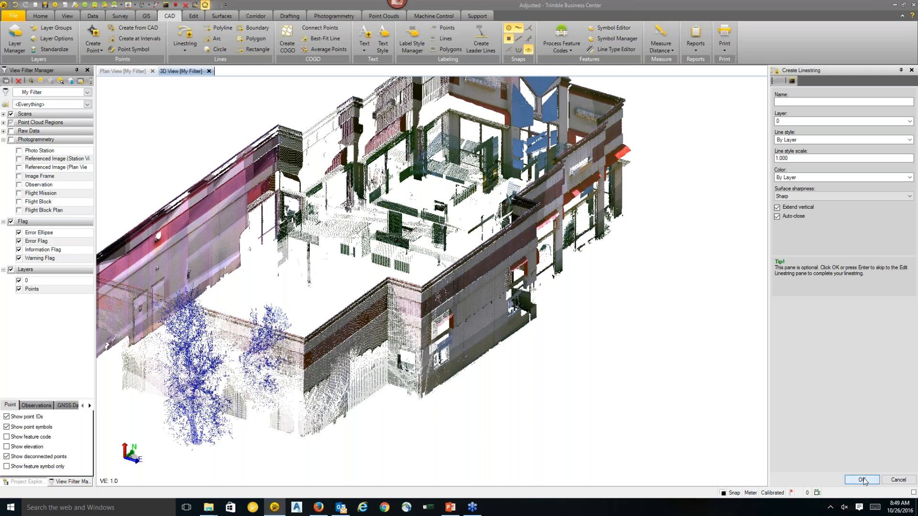
left_click(863, 480)
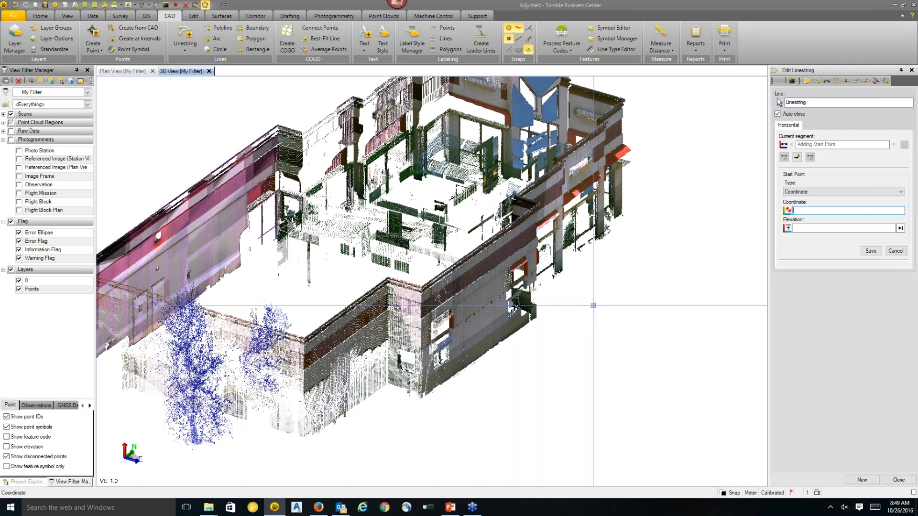
middle_click_drag(574, 323, 653, 323)
scroll(645, 325, "down", 4)
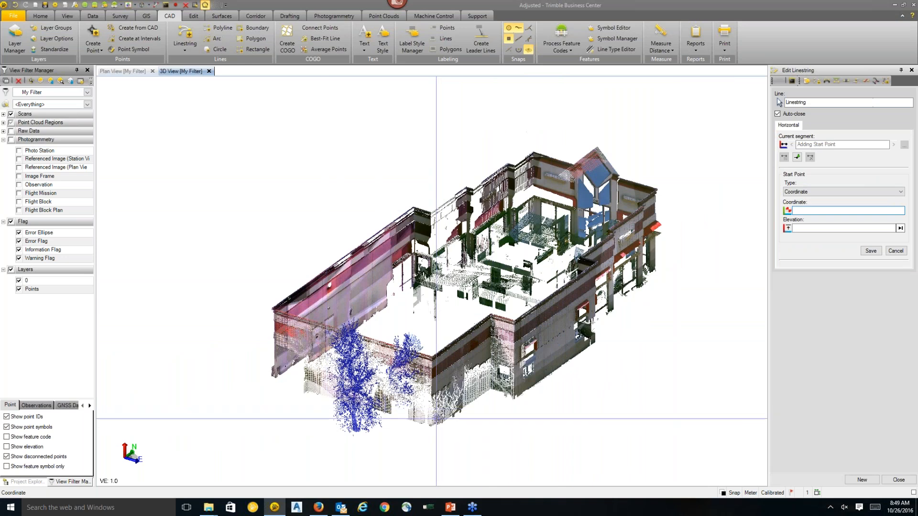
scroll(458, 419, "up", 4)
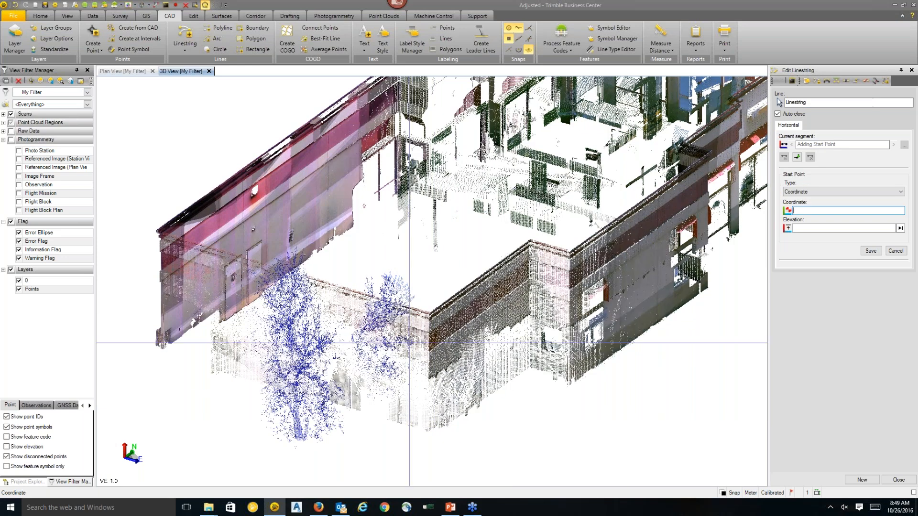
scroll(478, 440, "up", 3)
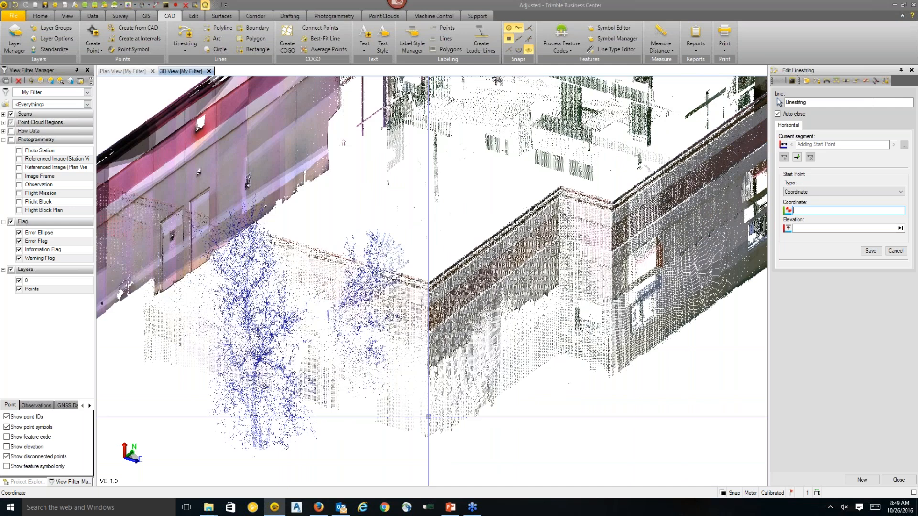
Step: Place the linestring's start point at the base of the building's outer corner, next to the trees
middle_click_drag(478, 440, 414, 413)
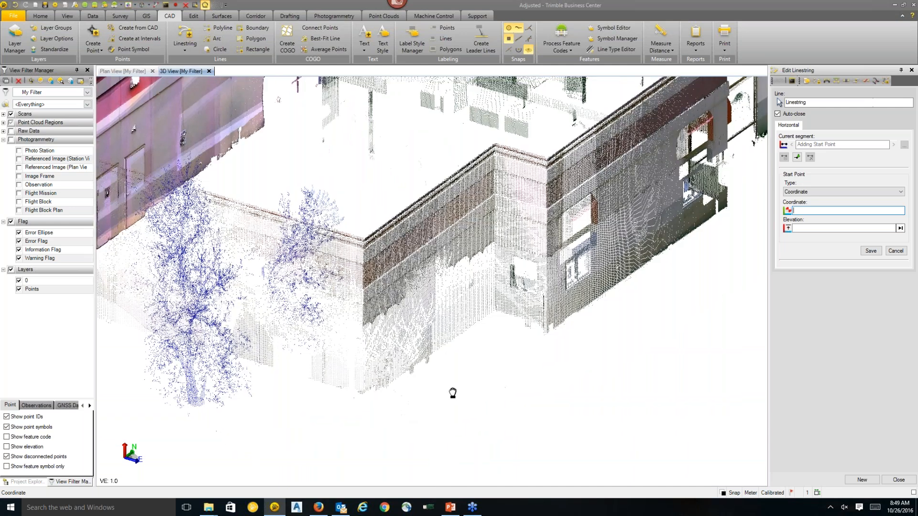
scroll(367, 378, "up", 1)
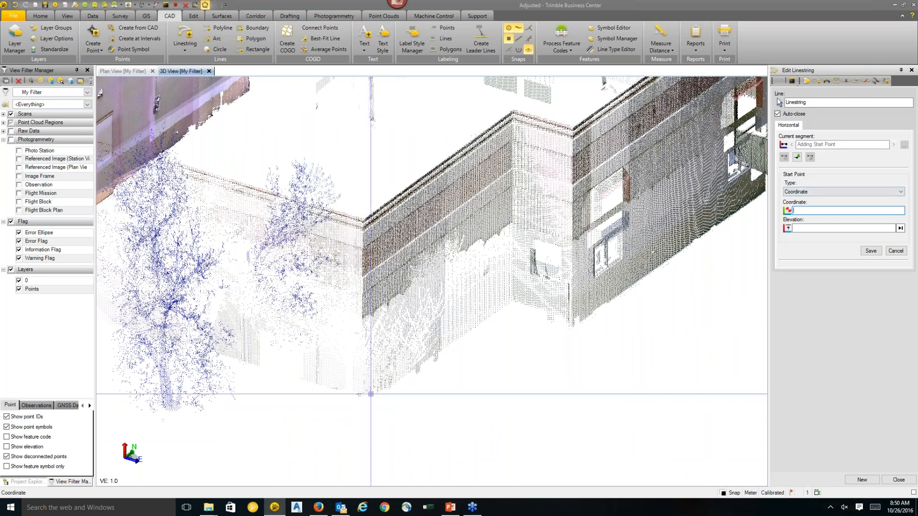
scroll(364, 404, "up", 5)
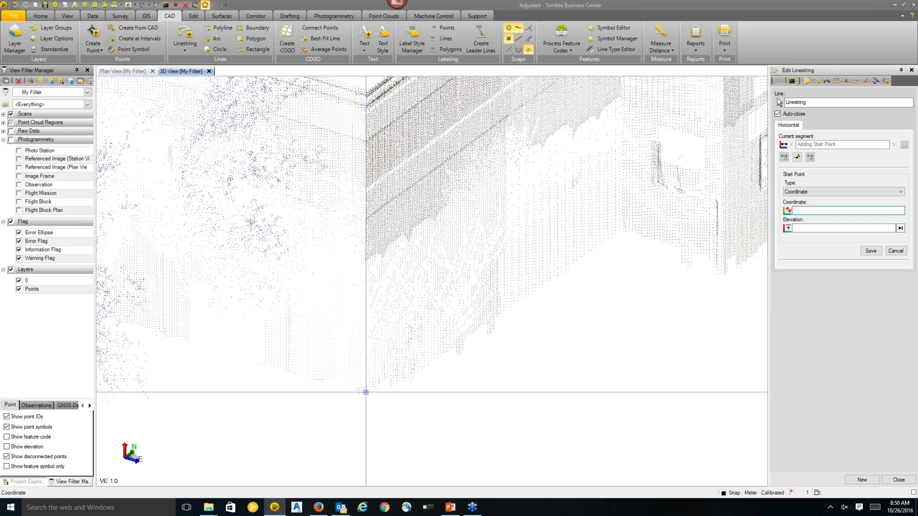
left_click(361, 394)
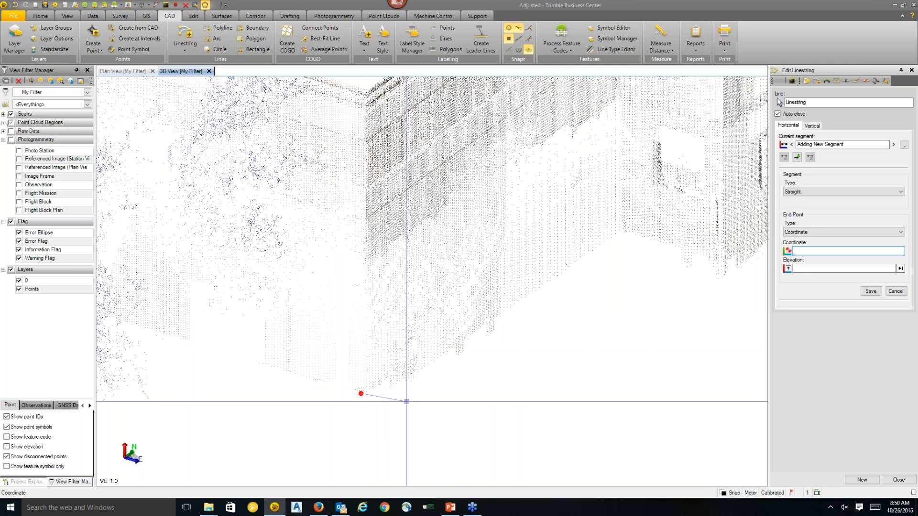
Step: Add straight segments along the wall base to the inner corner, out to the projecting corner, and along the long wall to its end
middle_click_drag(553, 383, 473, 430)
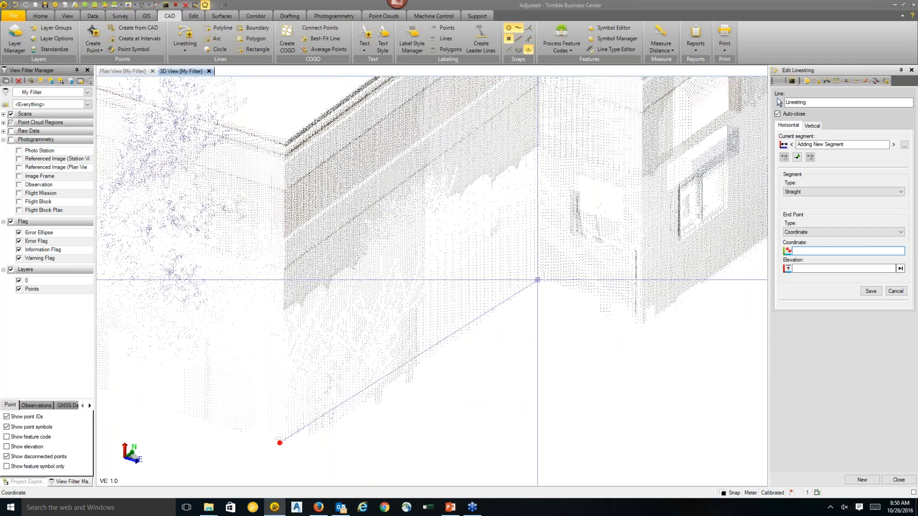
left_click(538, 279)
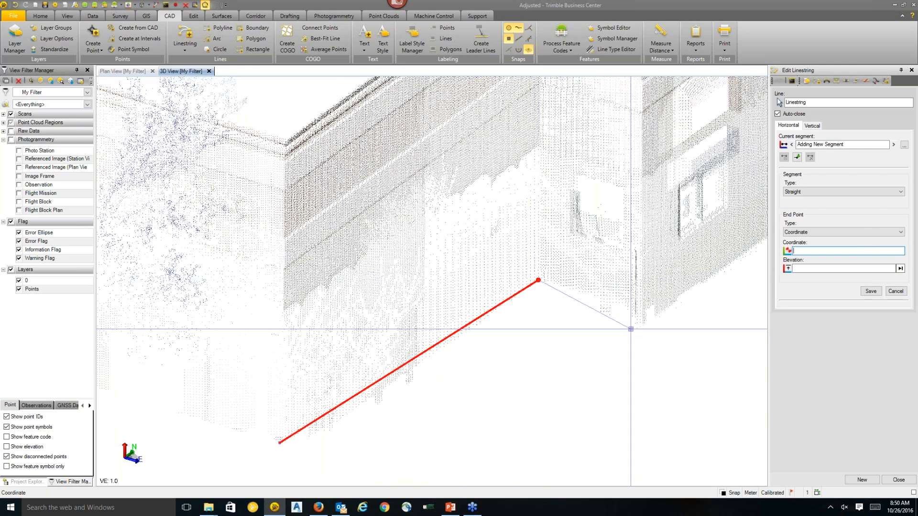
left_click(640, 328)
middle_click_drag(572, 327, 109, 427)
left_click(533, 179)
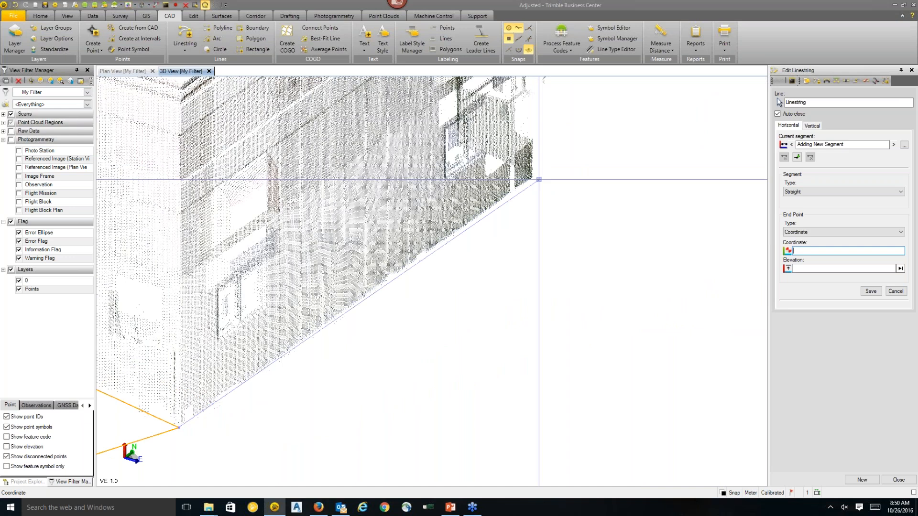
Step: Add a short straight segment from the long wall's end to the inner corner where the storefront windows begin
right_click_drag(596, 172, 497, 193)
right_click_drag(508, 223, 432, 256)
scroll(430, 255, "down", 4)
scroll(430, 255, "down", 4)
right_click_drag(361, 201, 549, 448)
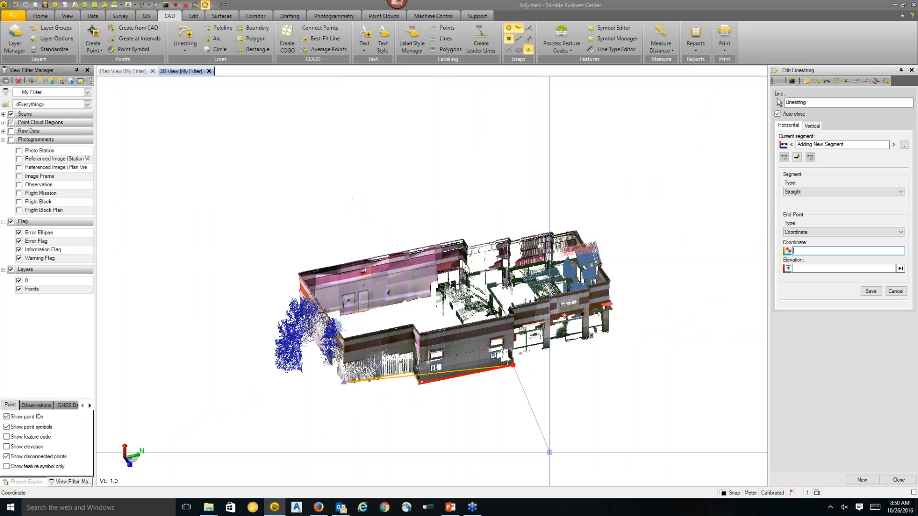
scroll(509, 392, "up", 4)
scroll(529, 296, "up", 8)
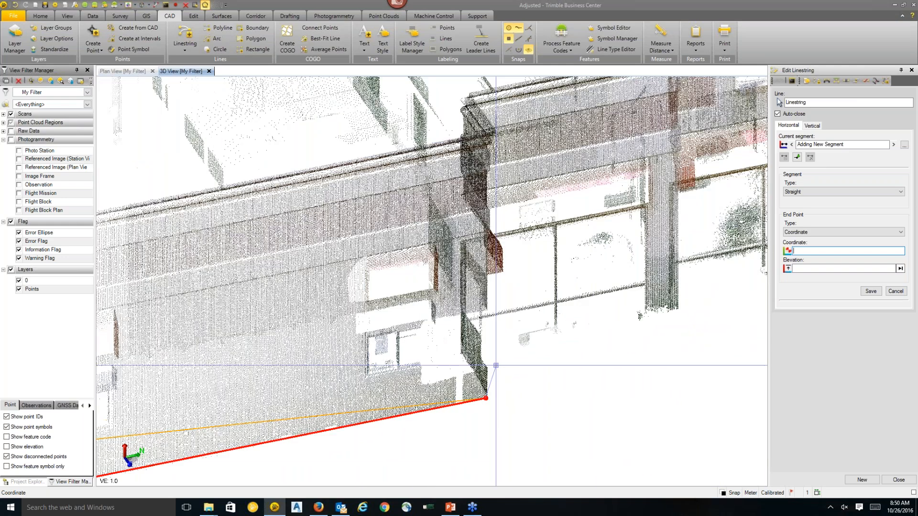
scroll(422, 355, "up", 5)
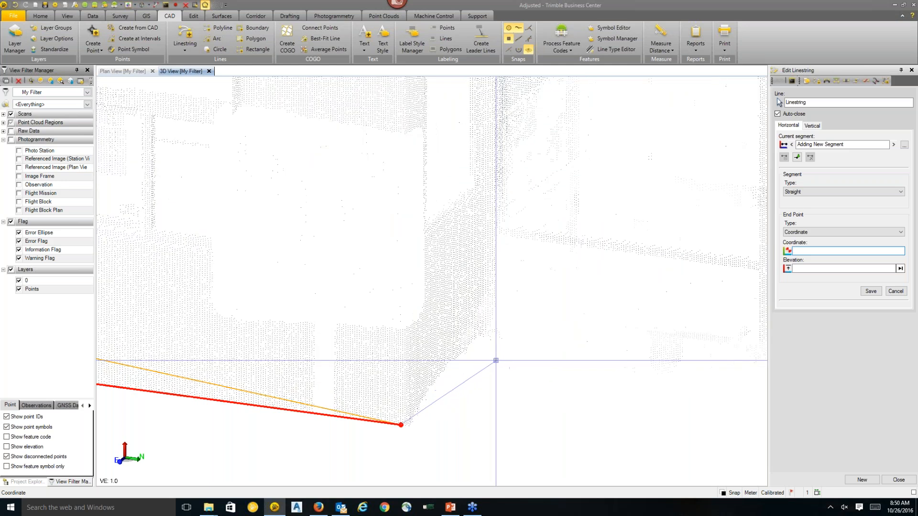
scroll(471, 325, "up", 5)
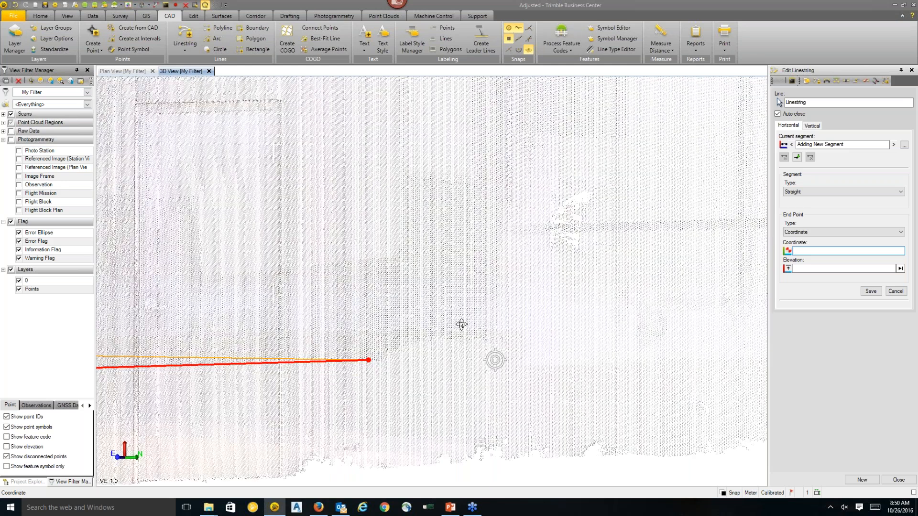
left_click(491, 342)
Step: Add a straight segment along the base of the storefront to the outer corner column
scroll(521, 416, "down", 5)
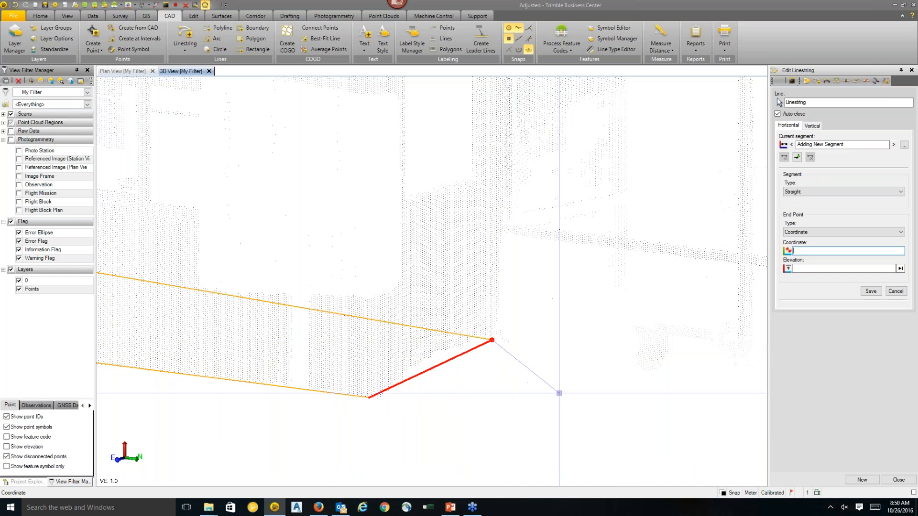
scroll(552, 389, "down", 2)
middle_click_drag(598, 448, 406, 403)
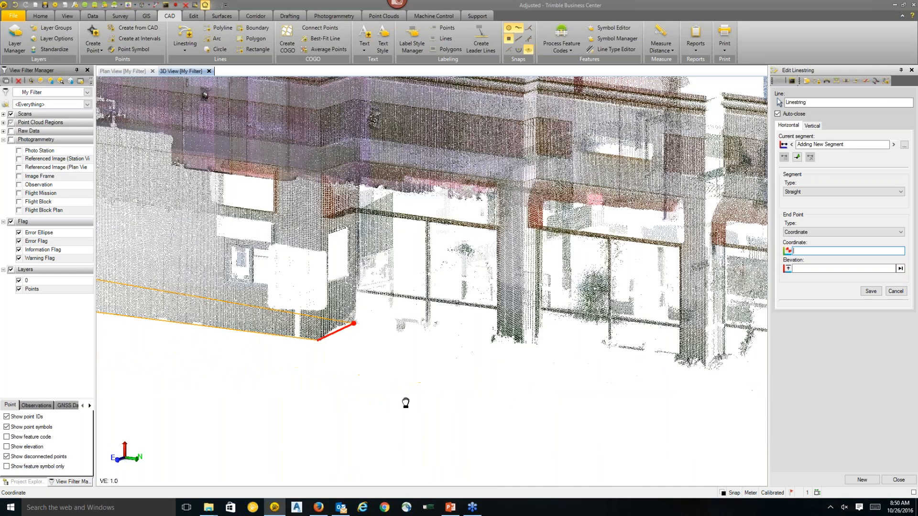
scroll(577, 351, "up", 3)
middle_click_drag(530, 386, 337, 312)
middle_click_drag(602, 343, 414, 321)
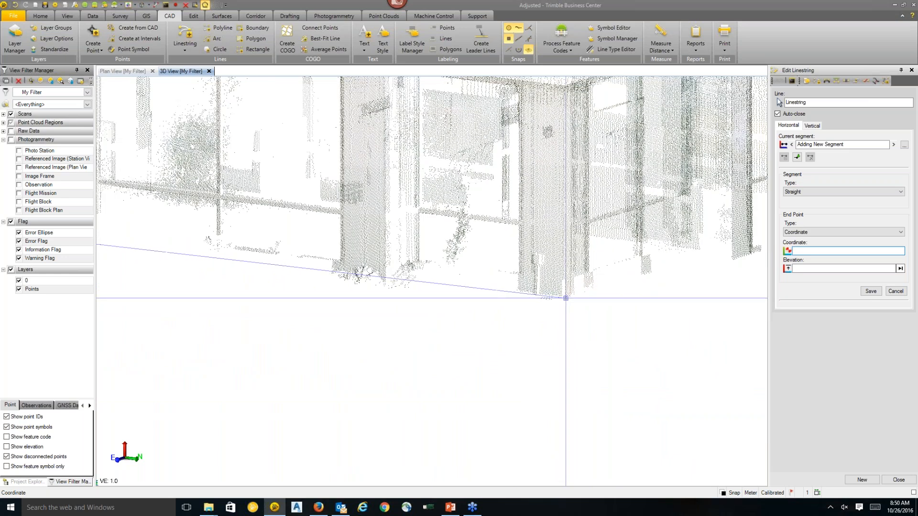
scroll(595, 292, "up", 3)
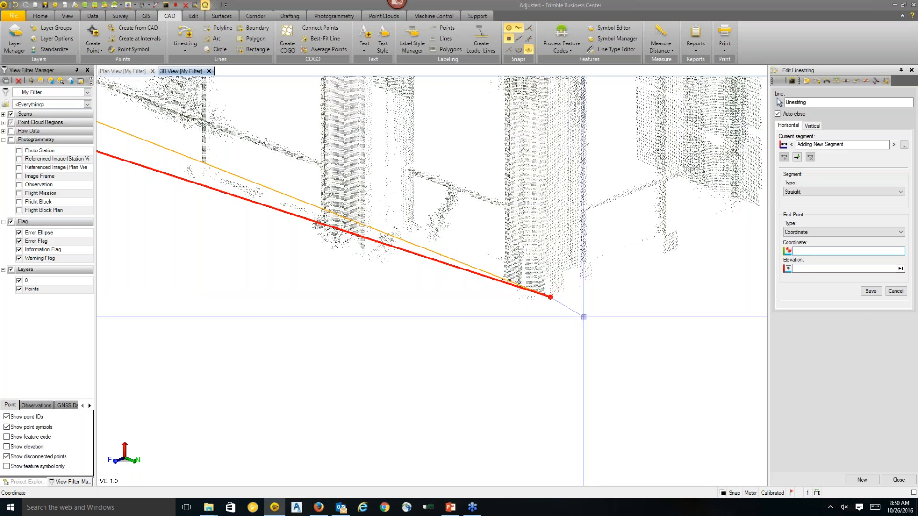
Step: Define the next end point by Bearing Bearing, keeping the last vertex as reference point 1 and picking bearing 1 along the front wall, about 269°44'
right_click(584, 316)
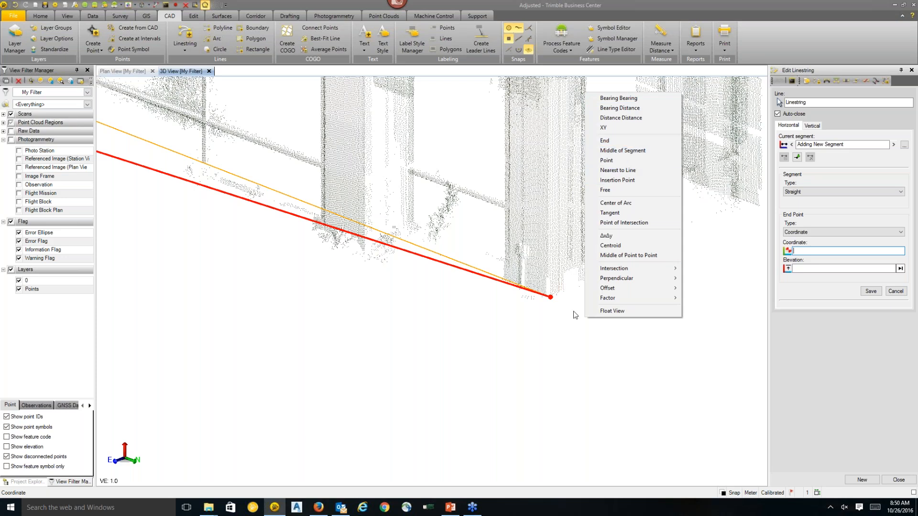
left_click(620, 99)
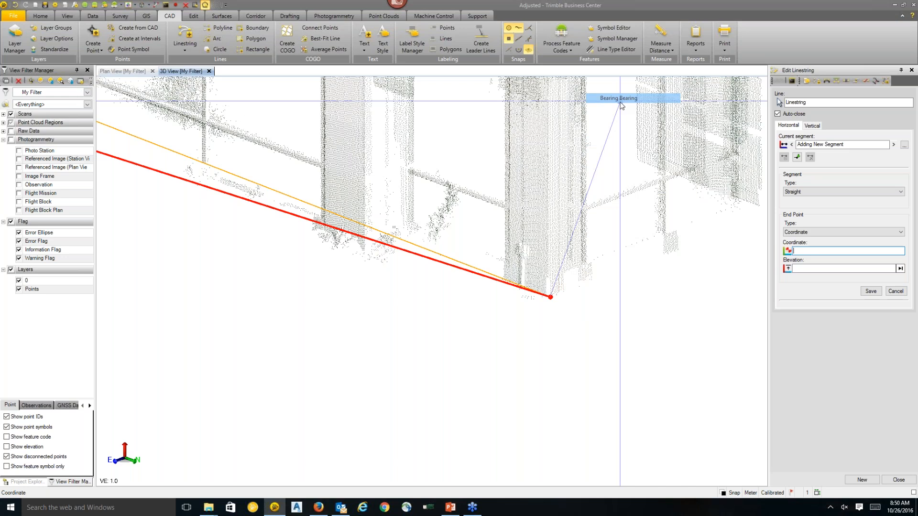
middle_click_drag(692, 282, 543, 314)
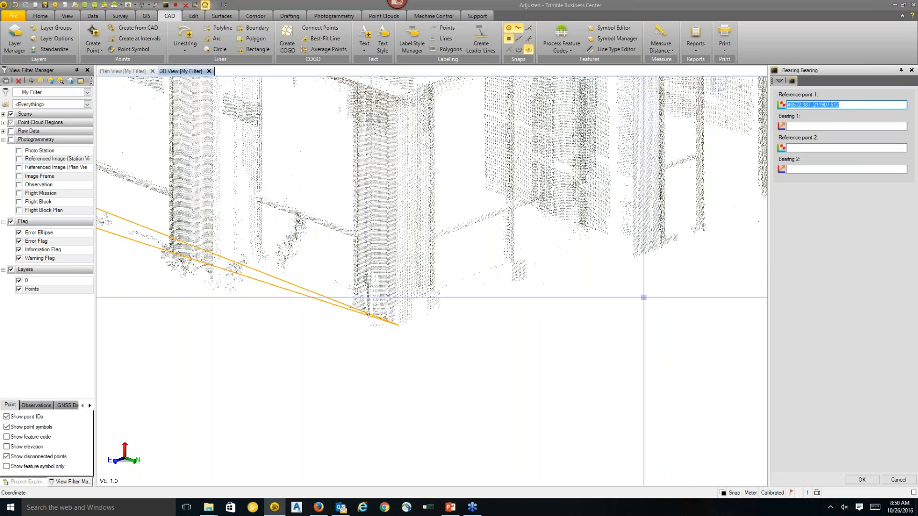
scroll(610, 240, "up", 2)
right_click_drag(611, 240, 645, 267)
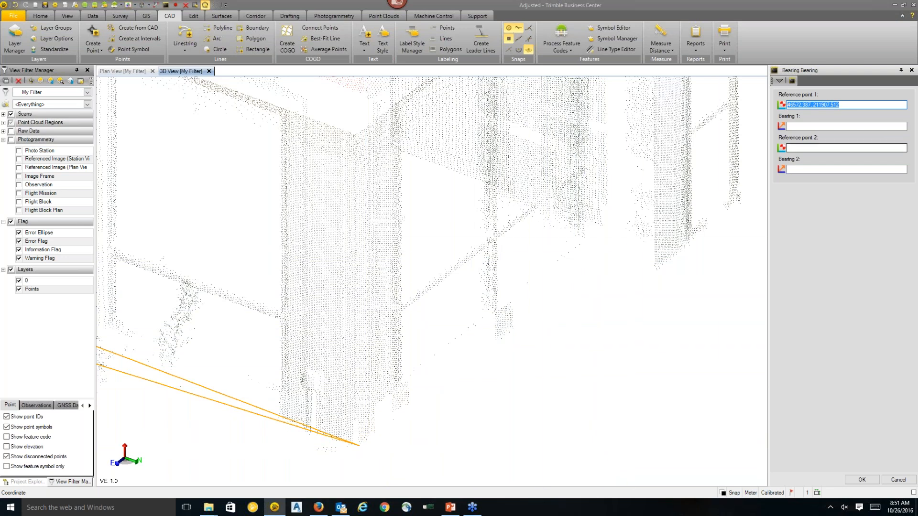
left_click(797, 127)
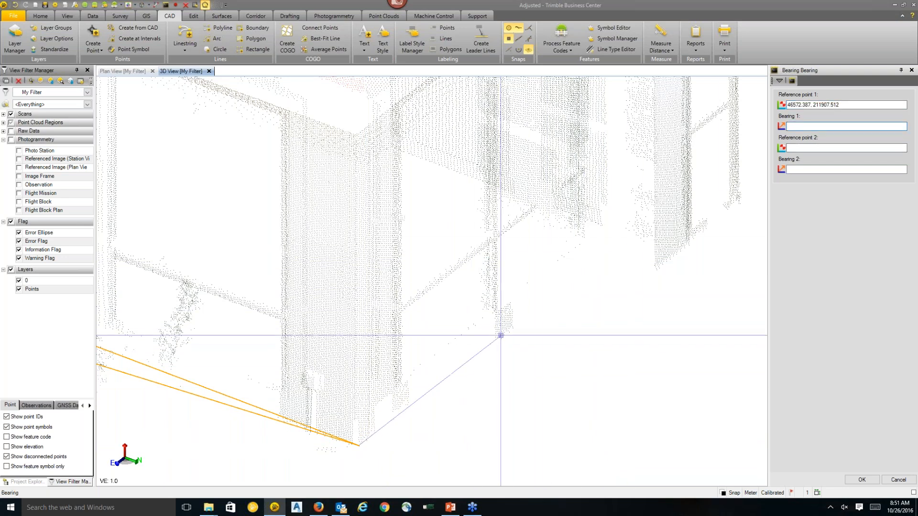
left_click(498, 338)
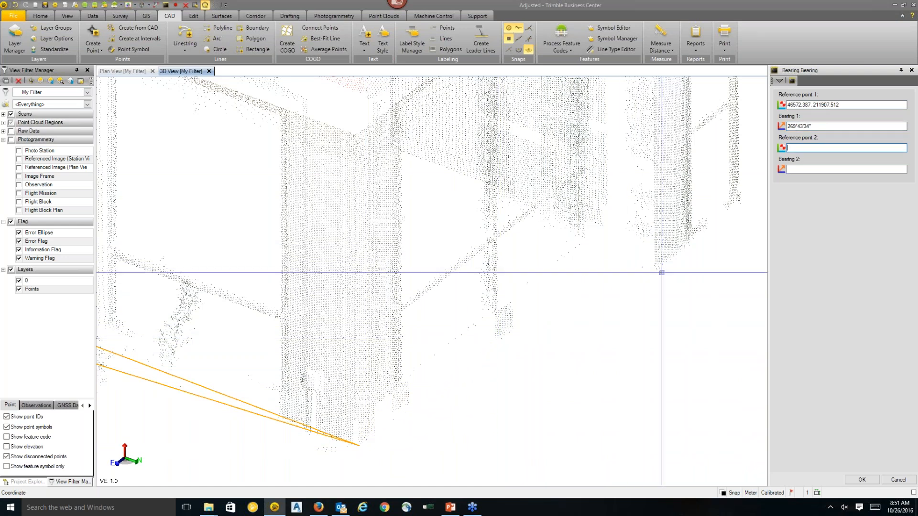
Step: Pick reference point 2 at the entrance column's base, about 46569.44, 211907.87, set bearing 2 along its side, and add the segment without an elevation
left_click(655, 268)
mouse_move(603, 244)
right_mouse_down()
mouse_move(512, 248)
mouse_move(573, 223)
right_mouse_up()
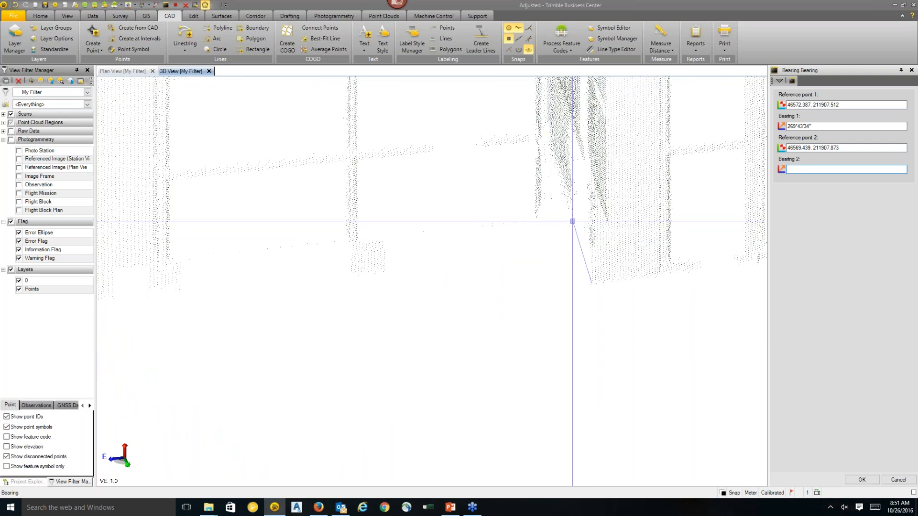
left_click(572, 221)
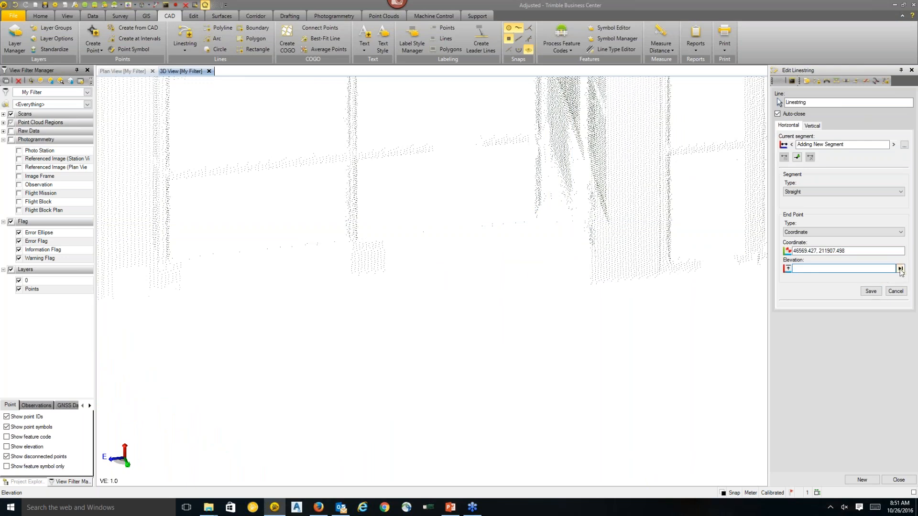
left_click(584, 252)
scroll(580, 251, "down", 3)
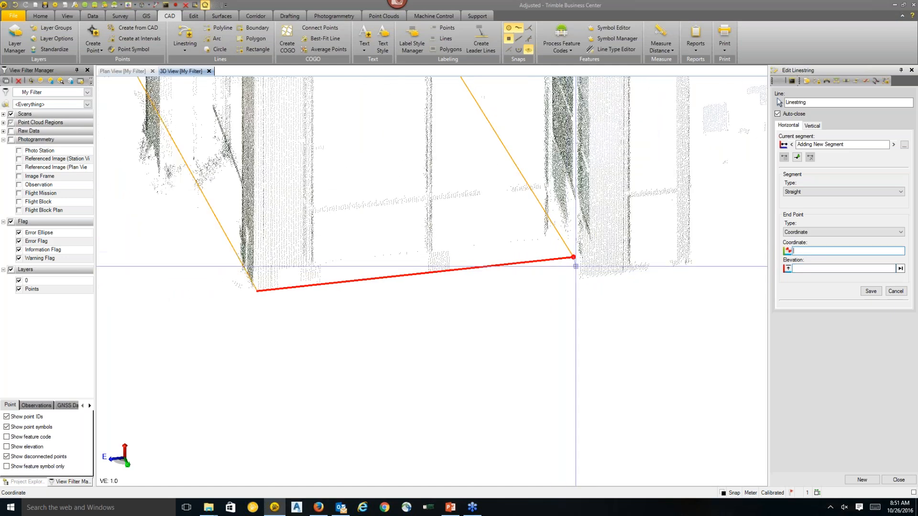
Step: End the linestring at the entrance column and close the linestring editor
middle_click_drag(576, 257, 571, 316)
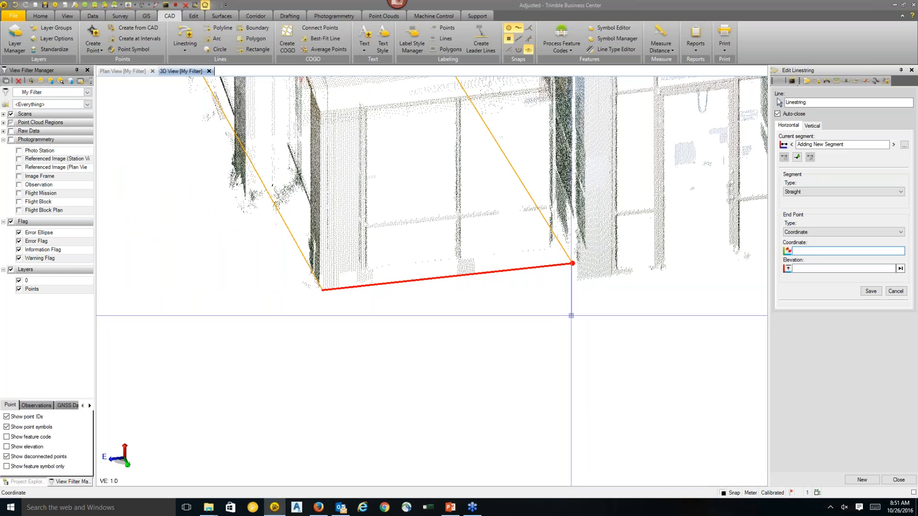
right_click(570, 315)
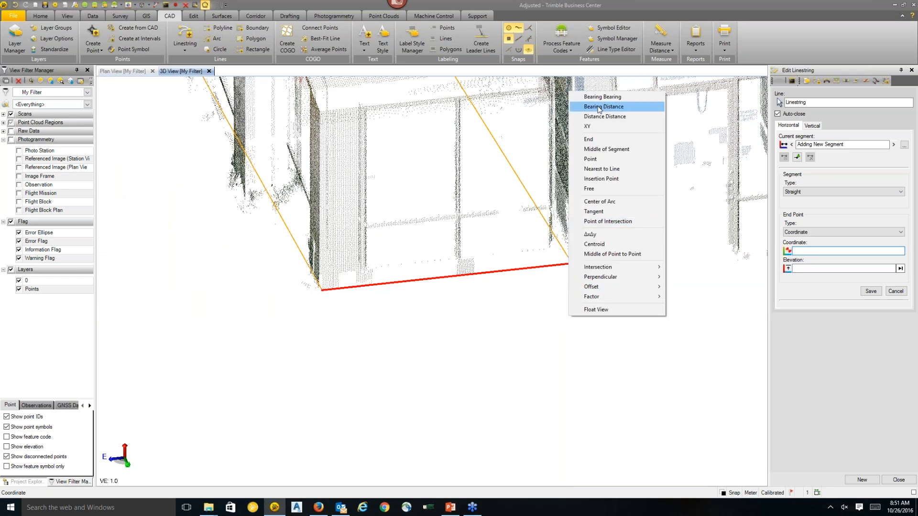
left_click(808, 252)
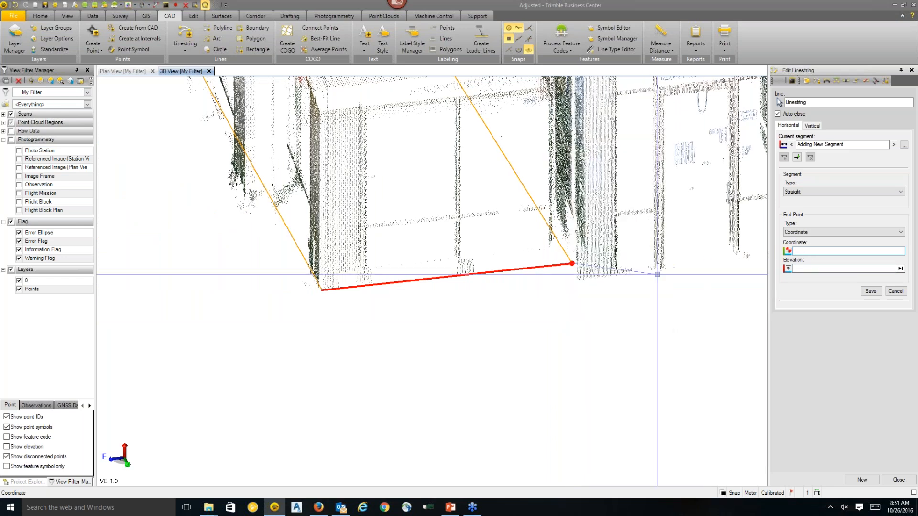
scroll(627, 266, "down", 1)
scroll(626, 279, "down", 3)
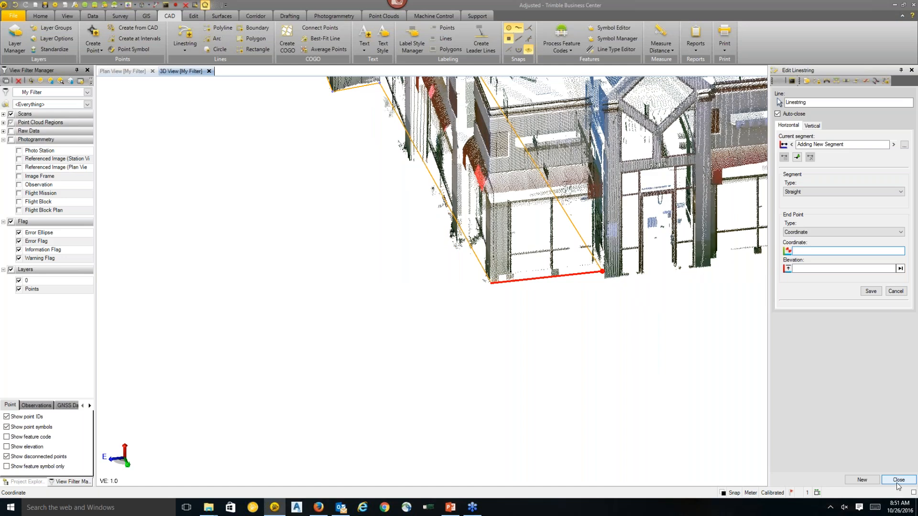
left_click(898, 480)
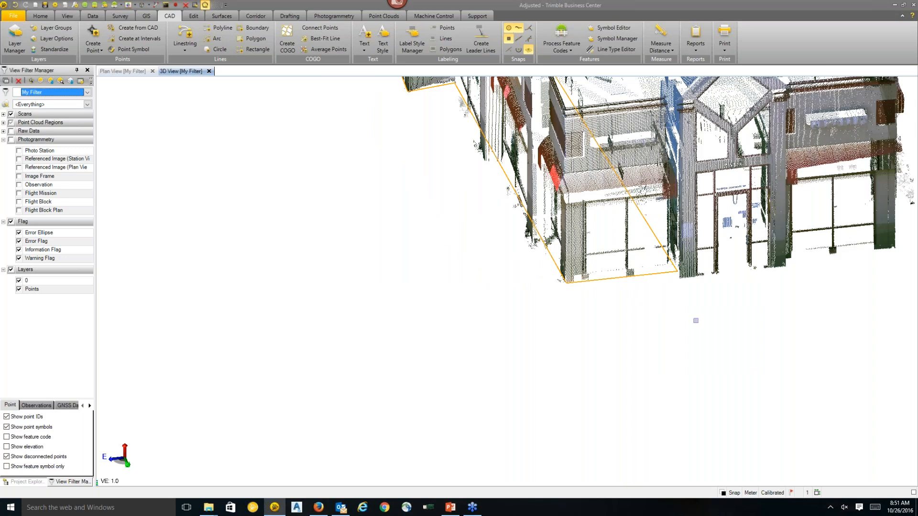
Step: Examine the traced linestring along the building's base from several angles in 3D and in the plan view
middle_click_drag(692, 301, 687, 297, "shift")
middle_click_drag(684, 294, 611, 367)
scroll(610, 368, "up", 6)
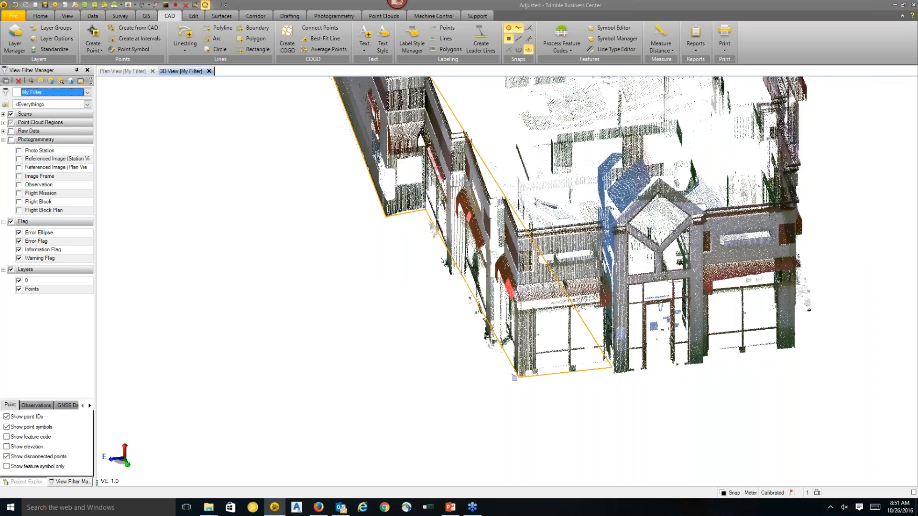
scroll(496, 402, "up", 3)
mouse_move(496, 402)
right_mouse_down()
mouse_move(523, 345)
mouse_move(397, 365)
mouse_move(497, 389)
mouse_move(565, 381)
right_mouse_up()
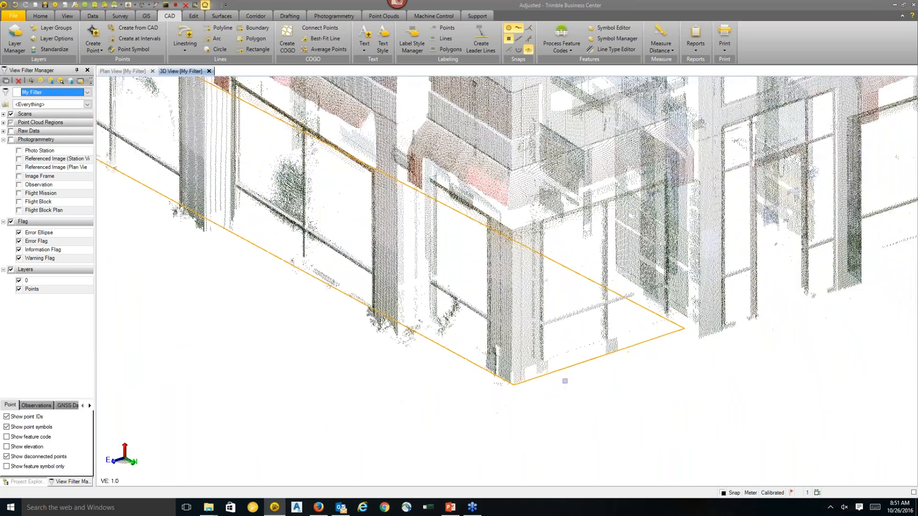
scroll(565, 381, "down", 5)
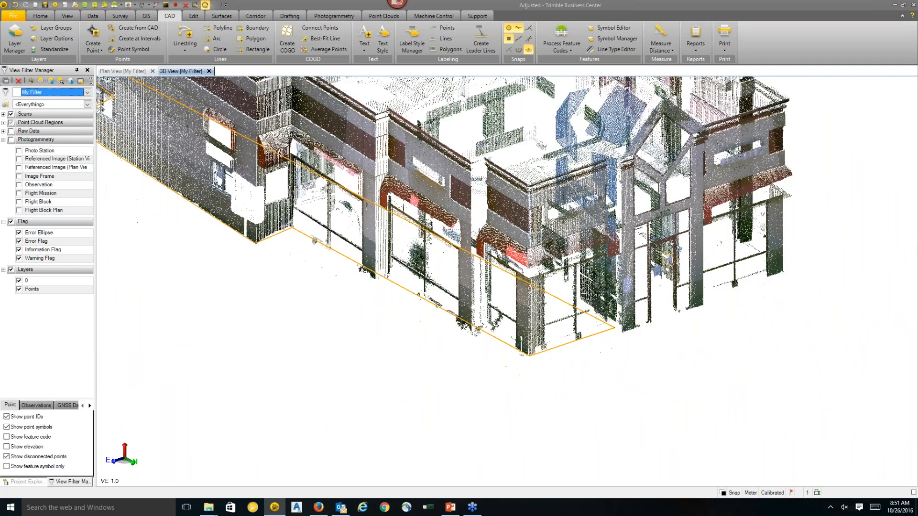
scroll(414, 265, "down", 4)
middle_click_drag(414, 264, 479, 399)
scroll(307, 142, "down", 2)
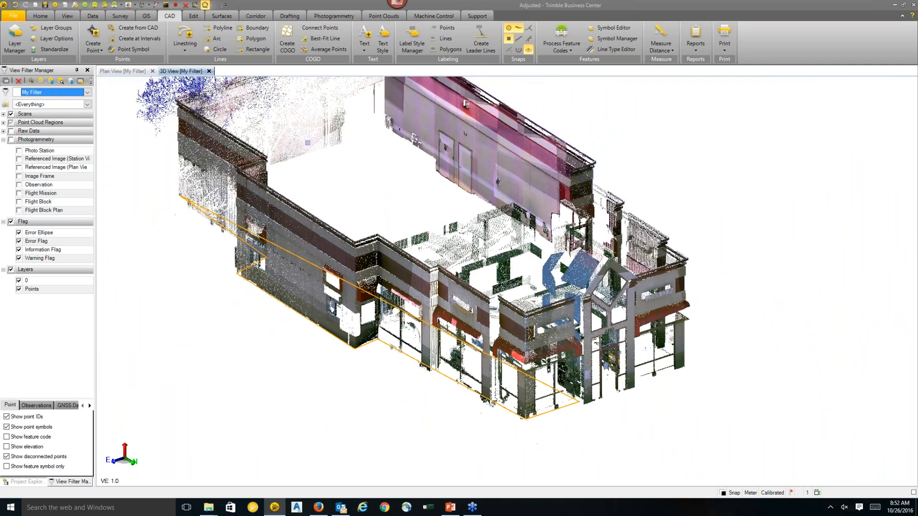
middle_click_drag(282, 394, 251, 455)
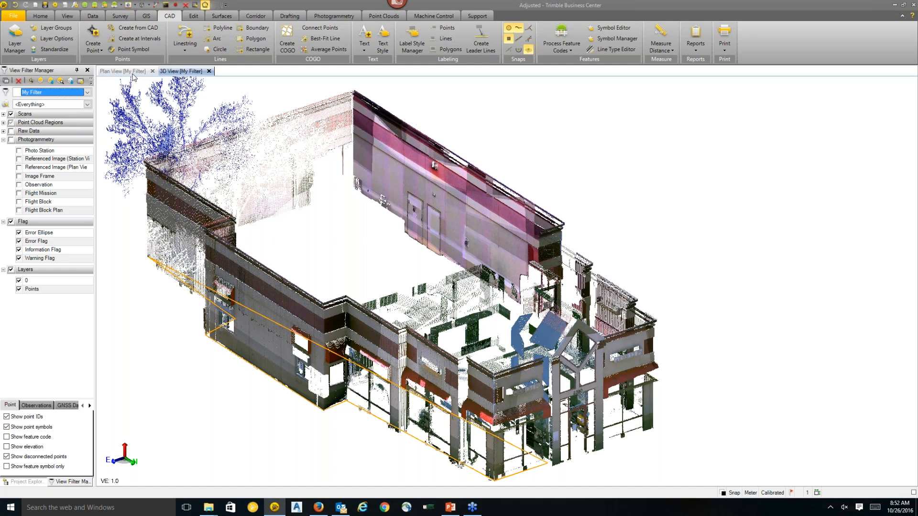
left_click(129, 72)
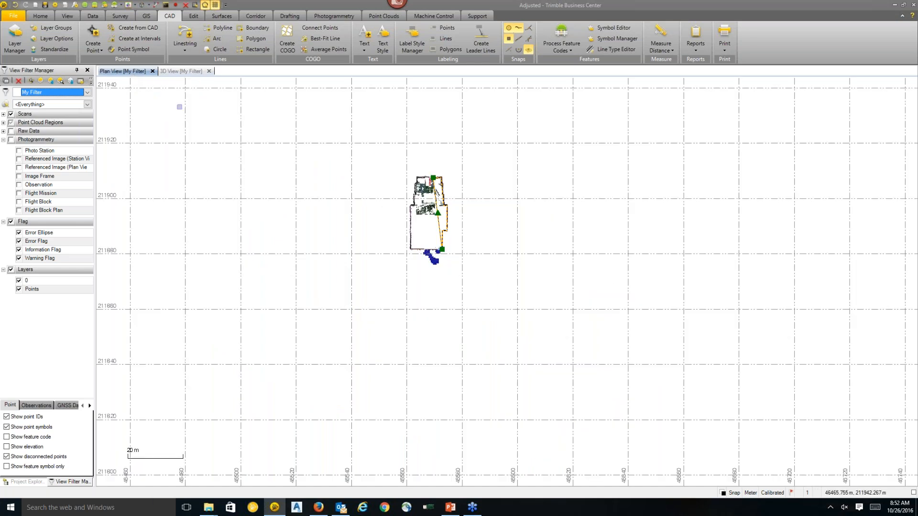
Step: Deselect the traced linestring and examine its shape against the building's scanned walls in the plan view
scroll(443, 210, "up", 5)
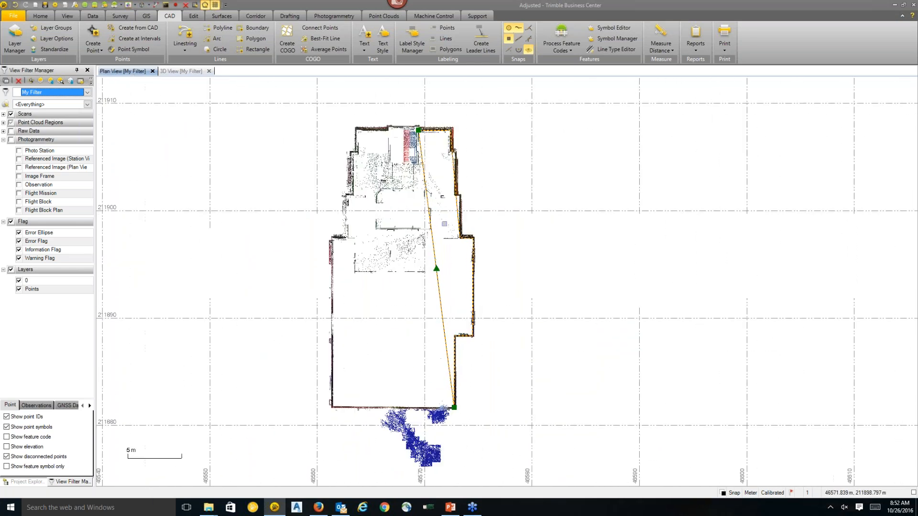
left_click(522, 300)
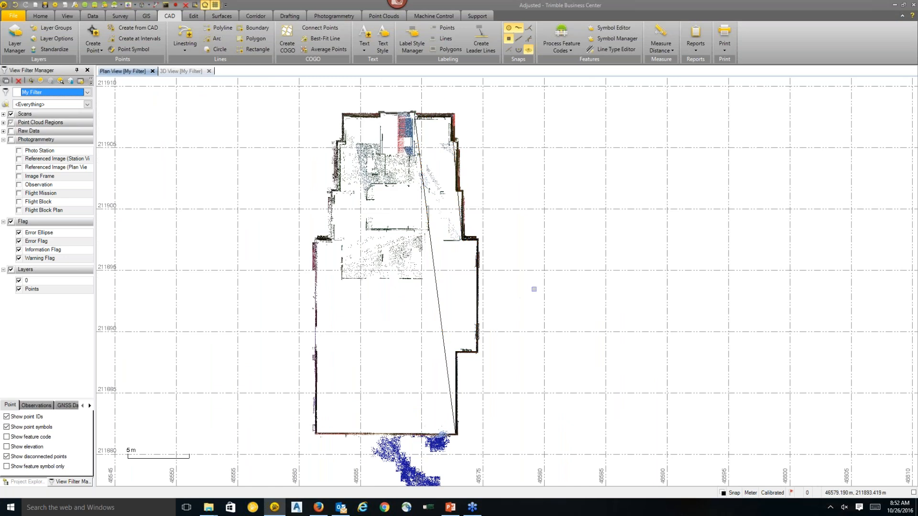
scroll(530, 282, "down", 1)
middle_click_drag(537, 293, 497, 281)
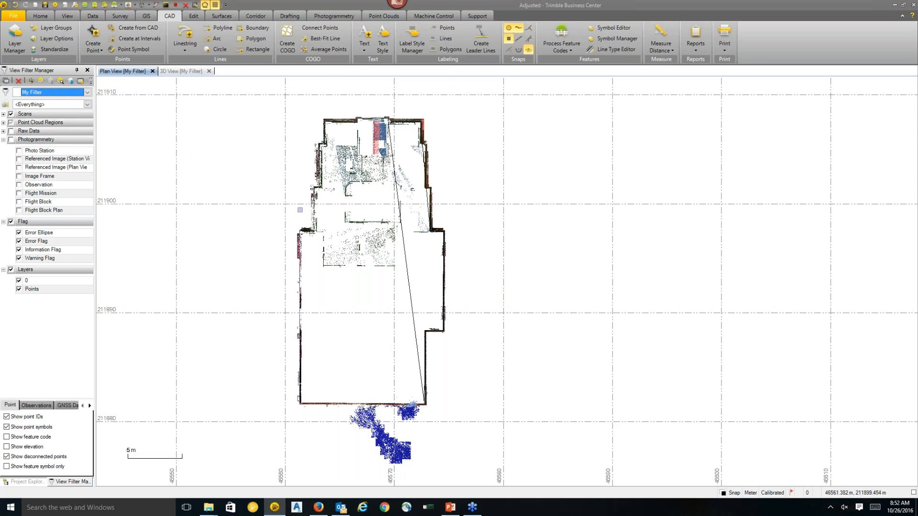
middle_click_drag(299, 211, 289, 218)
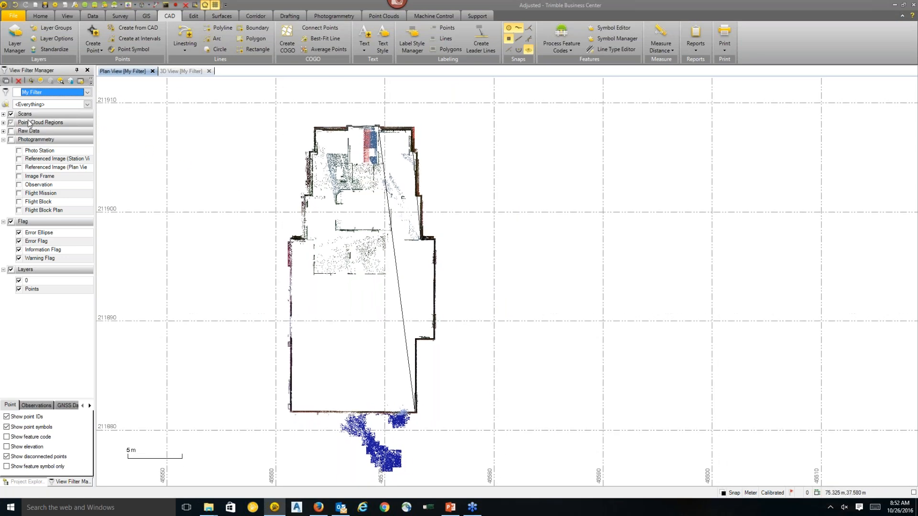
Step: Hide all point cloud regions and show the raw-data points around the traced linestring in the plan view
left_click(10, 122)
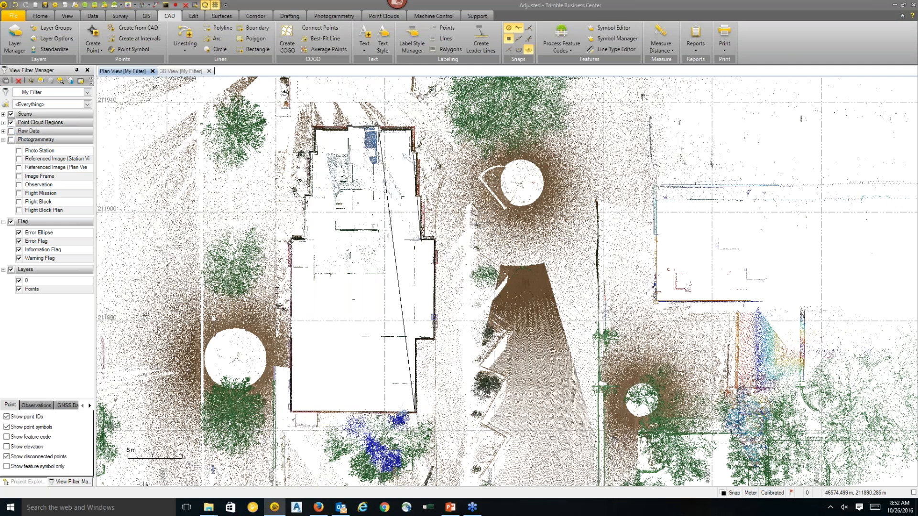
left_click(12, 123)
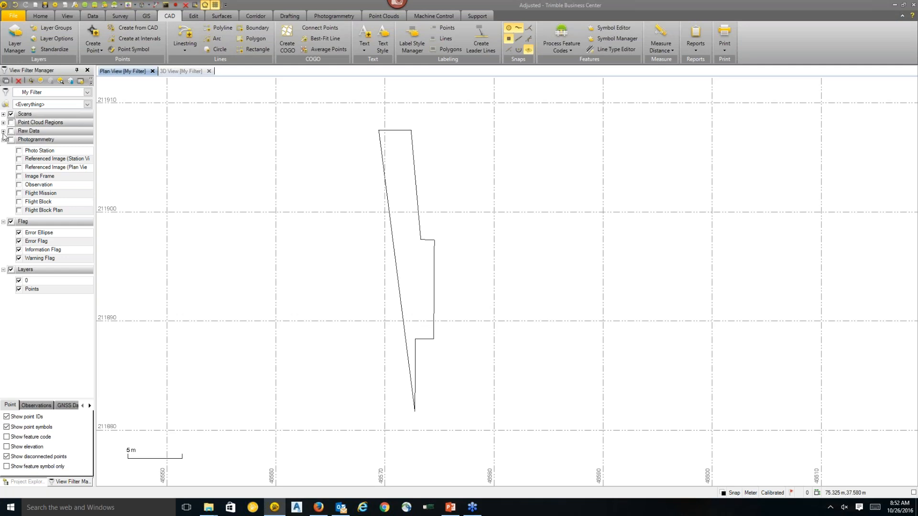
left_click(3, 132)
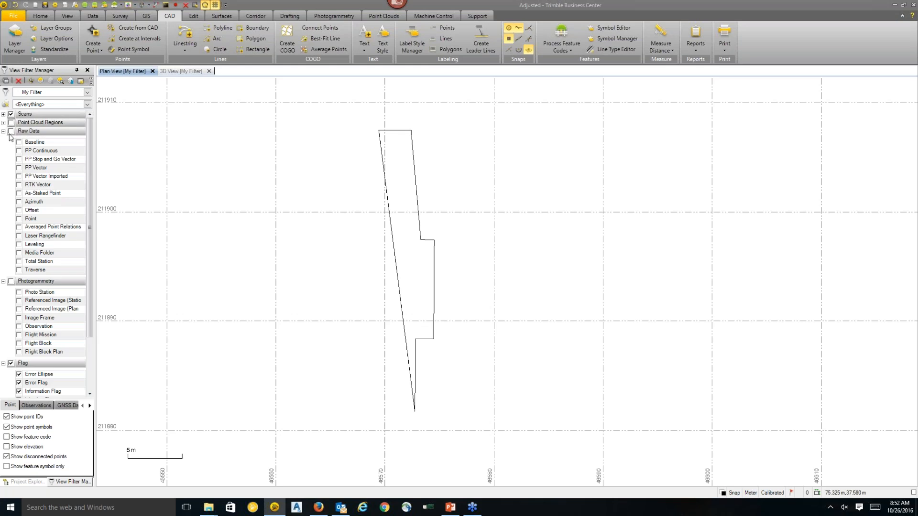
left_click(19, 219)
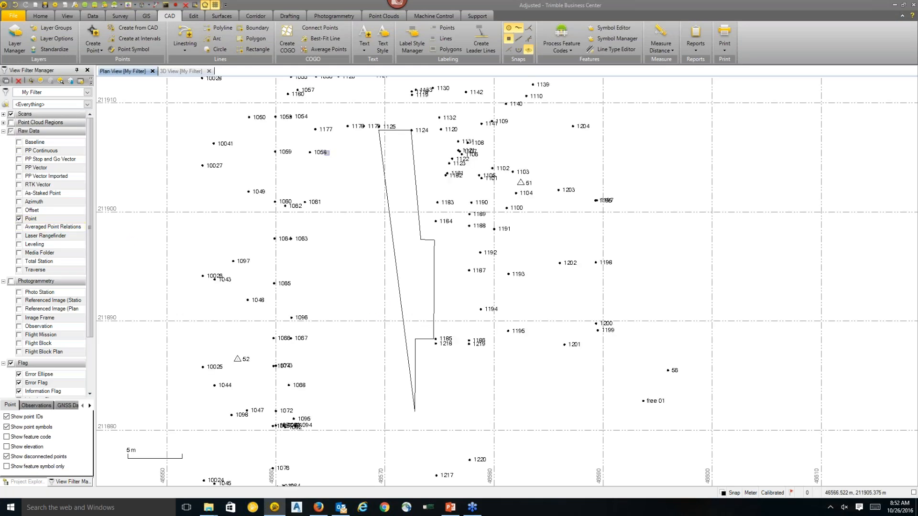
scroll(342, 298, "down", 5)
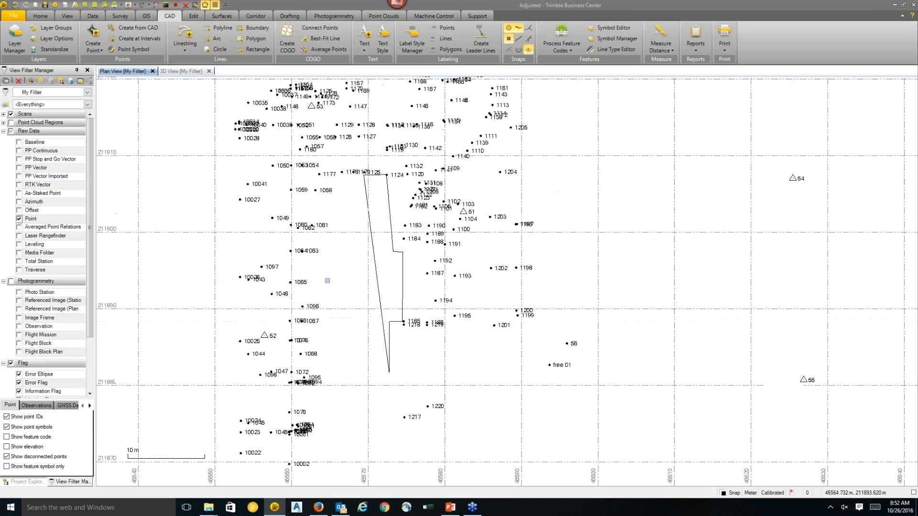
middle_click_drag(407, 430, 427, 346)
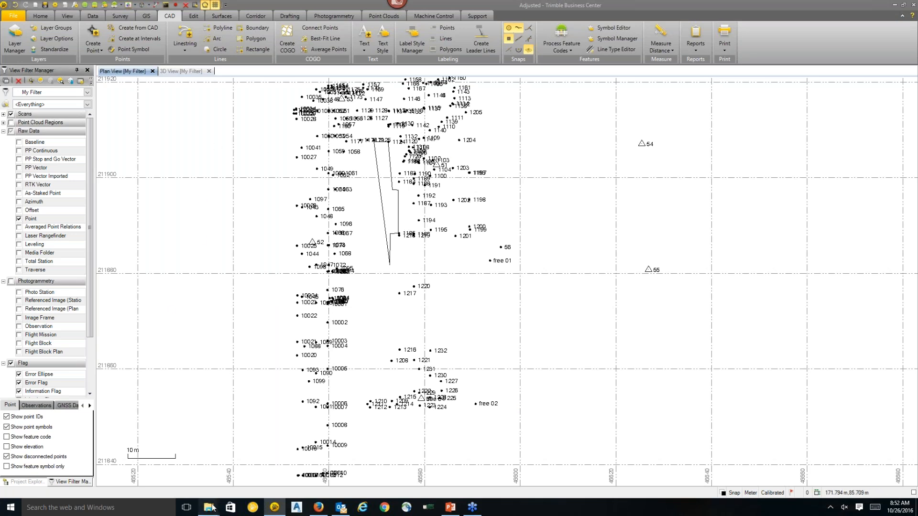
mouse_move(212, 508)
left_click(308, 443)
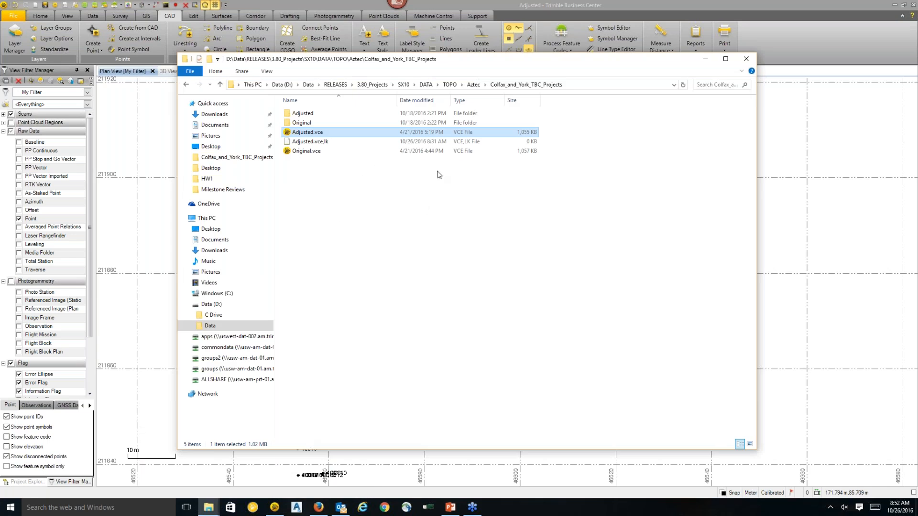
left_click(705, 58)
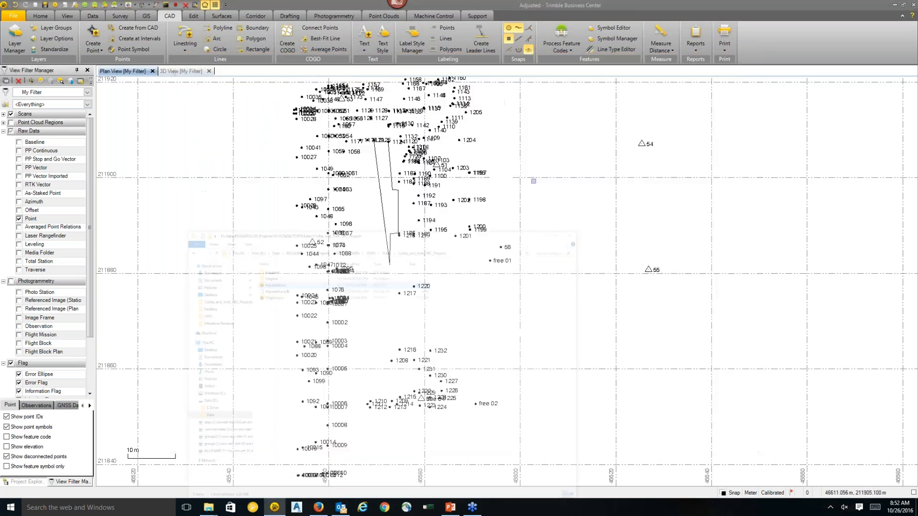
Step: Import the feature definition file AZTEC2015B.FXL into the project from the Plot Ready folder inside Power Hour Data
left_click(211, 507)
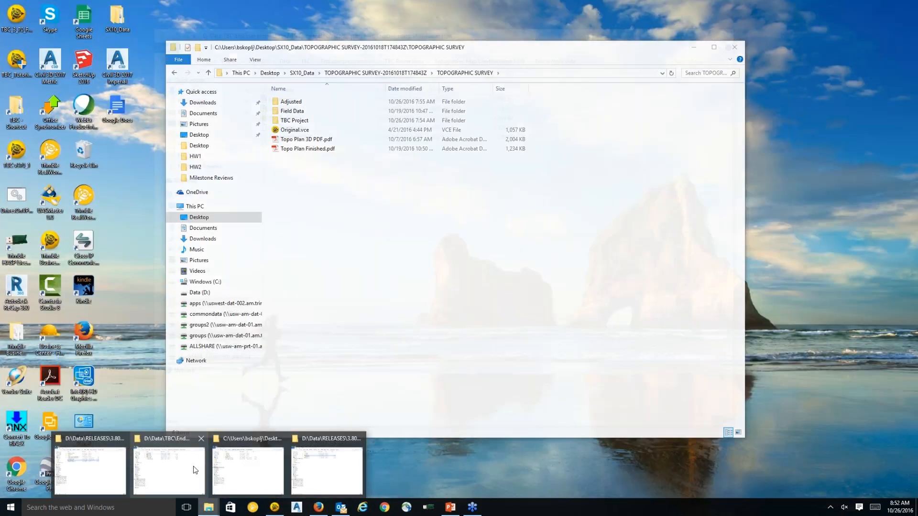
left_click(169, 471)
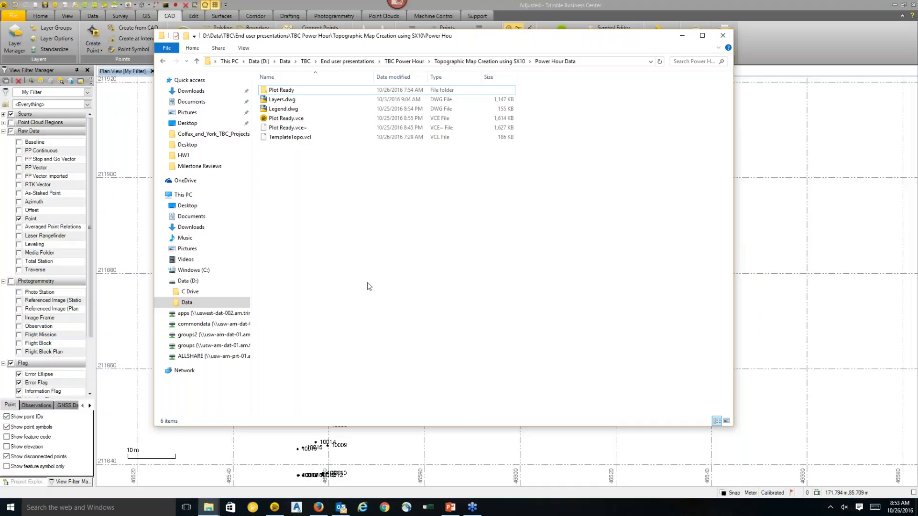
double_click(310, 91)
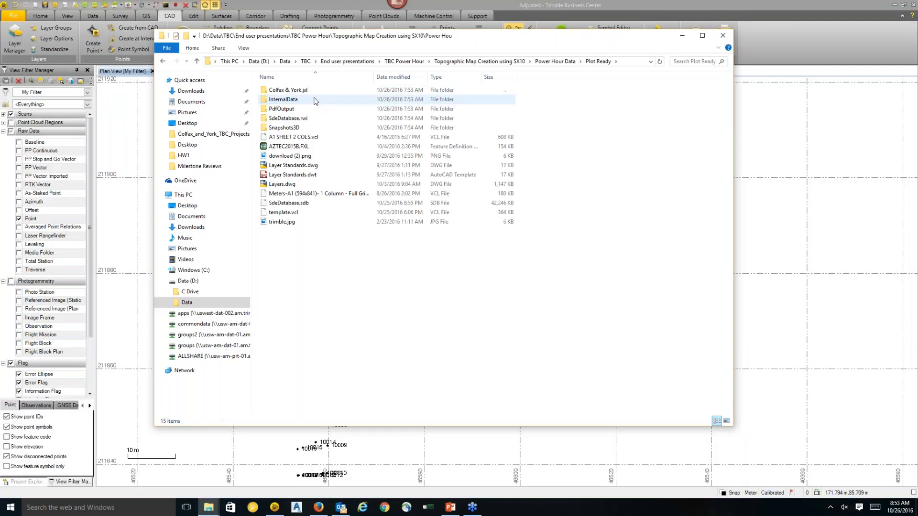
left_click_drag(375, 35, 632, 113)
left_click(553, 221)
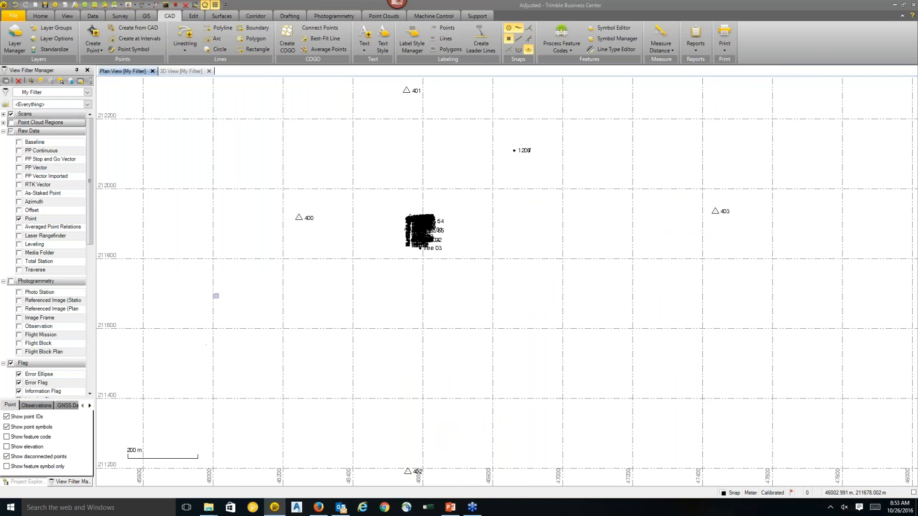
Step: Process the feature codes of the point source Colfax & York.jxl and decline the processing report
scroll(408, 224, "up", 5)
scroll(491, 228, "up", 2)
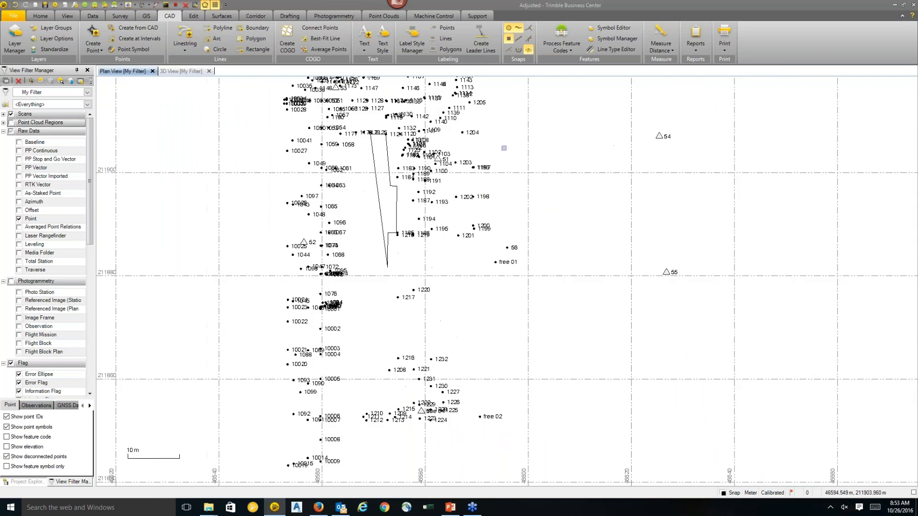
left_click(562, 40)
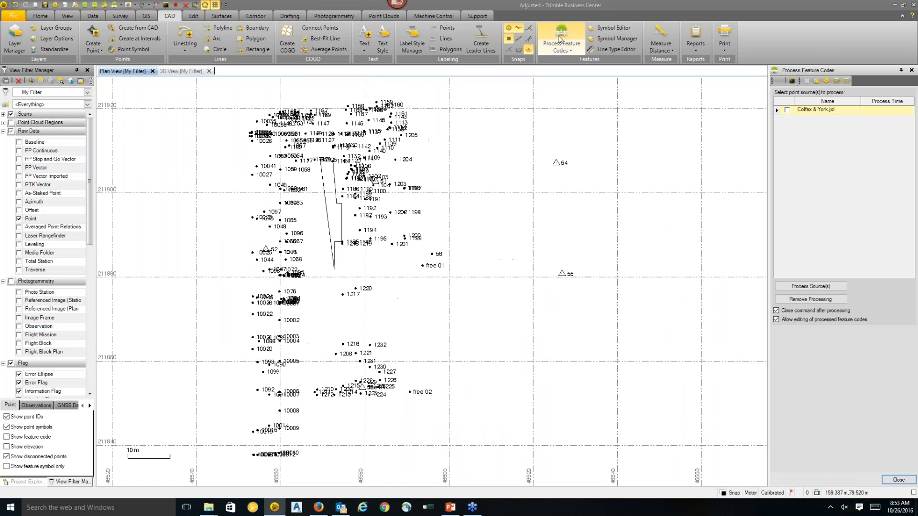
left_click(787, 110)
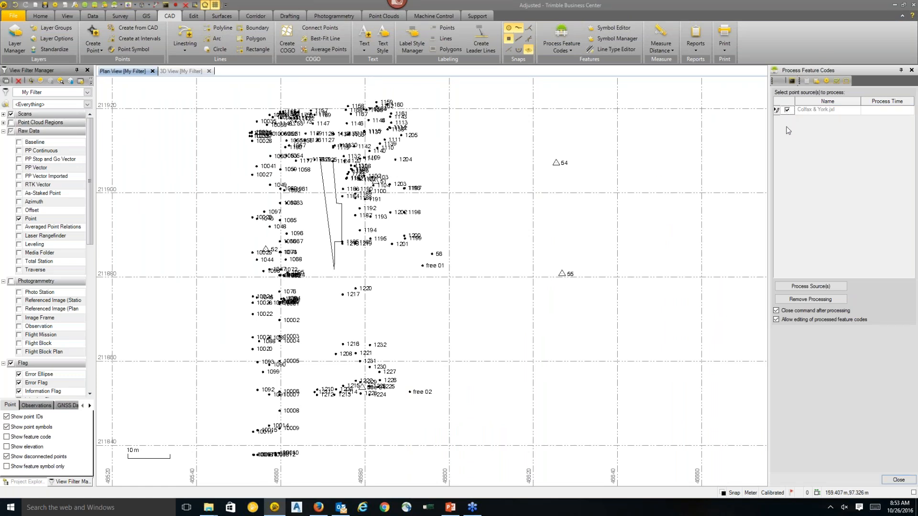
left_click(799, 289)
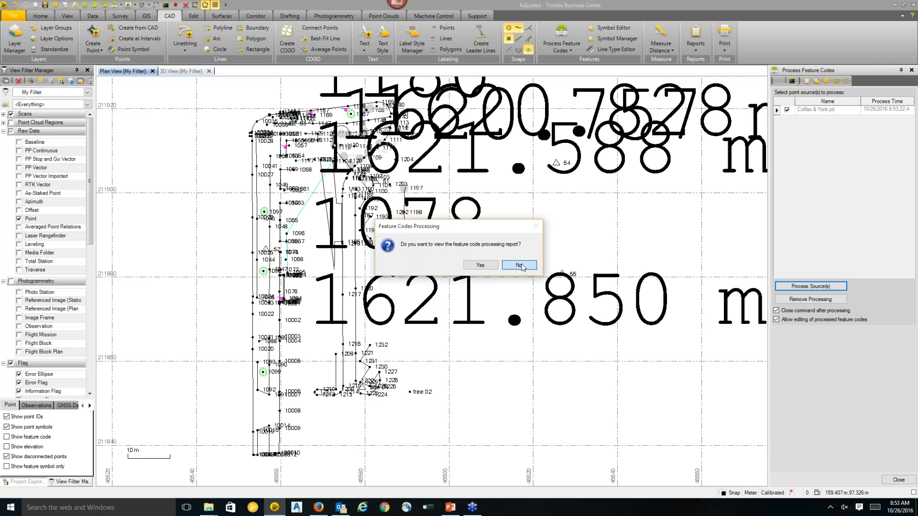
left_click(518, 265)
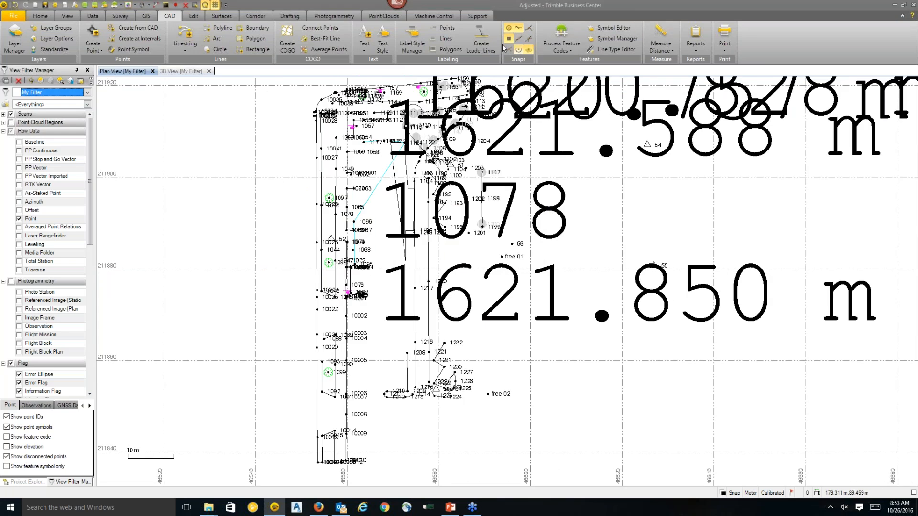
Step: Change the Standard text style to ground units with a height of 0.5
left_click(384, 47)
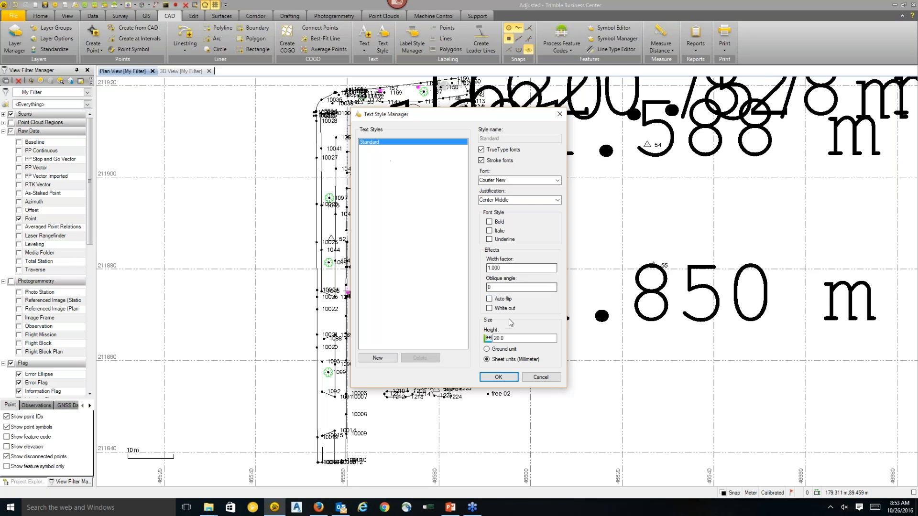
left_click(505, 349)
double_click(513, 338)
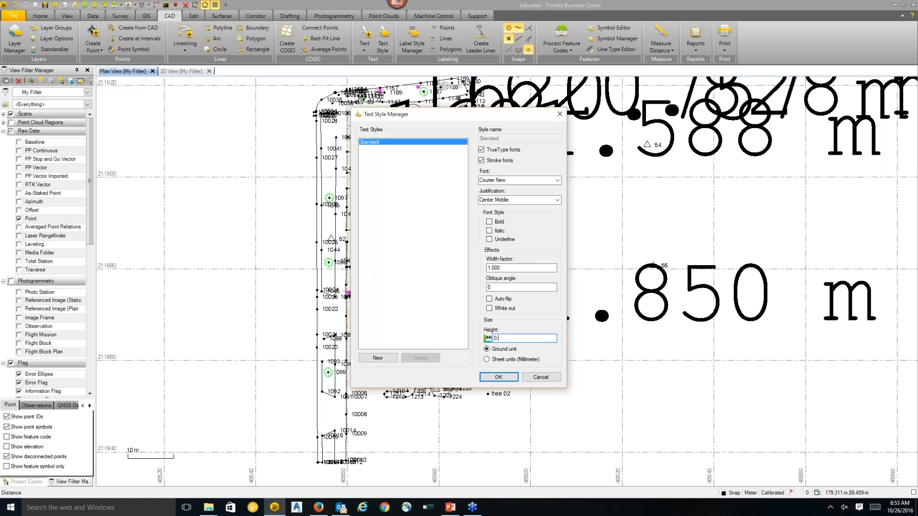
type("0.5")
key("Return")
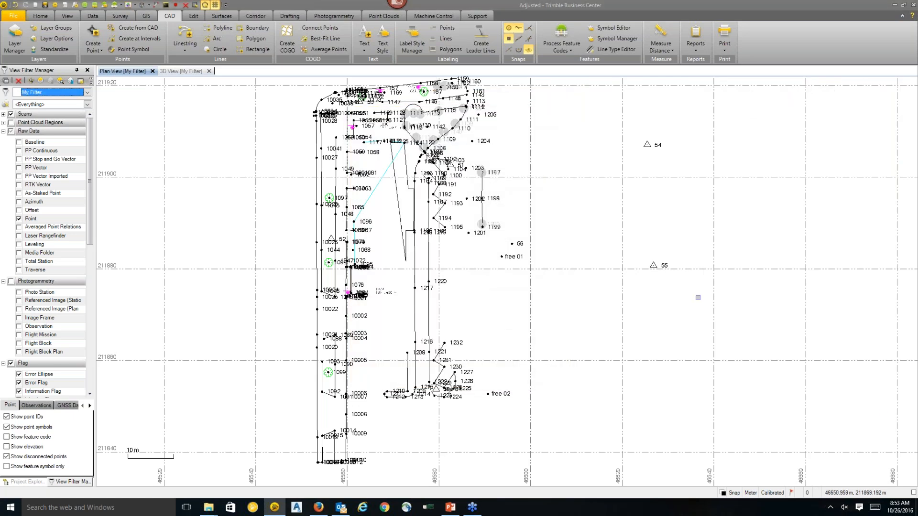
Step: Inspect the properties of the sign point below point 1157 in the plan view, then clear the selection
scroll(420, 144, "up", 5)
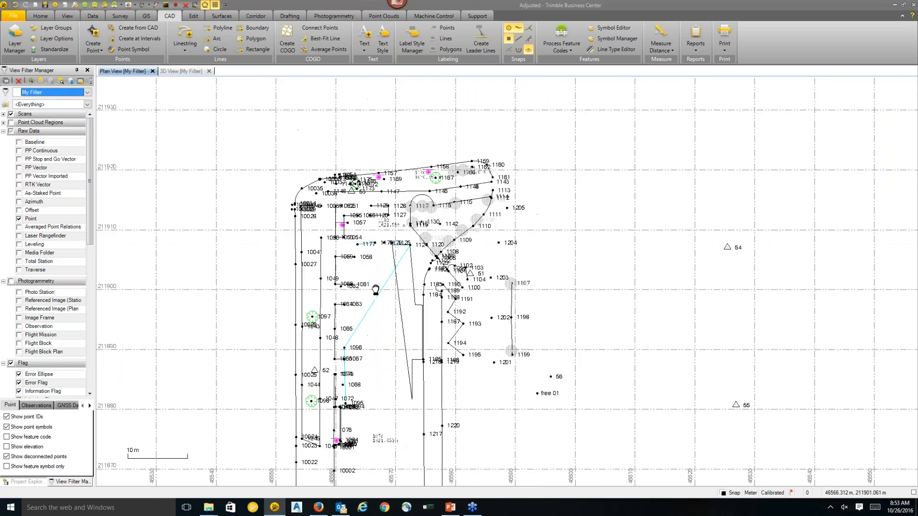
scroll(373, 172, "up", 3)
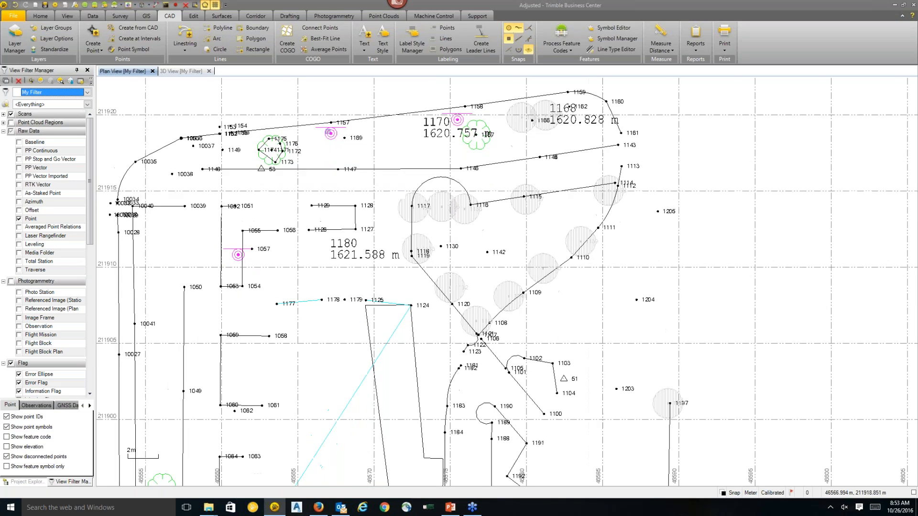
right_click(323, 133)
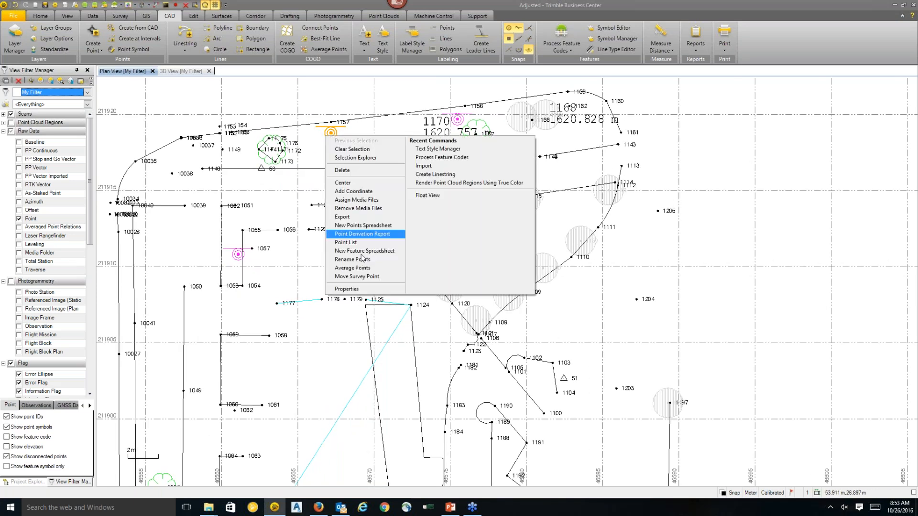
left_click(362, 288)
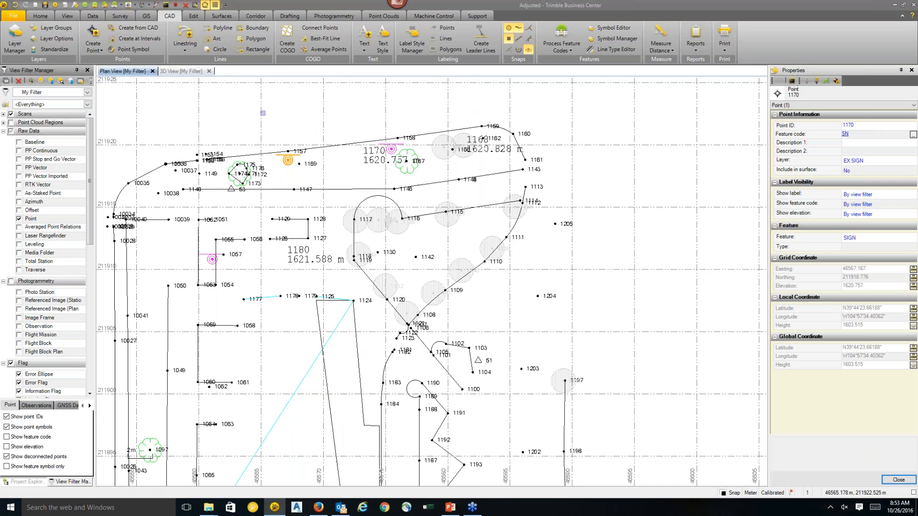
left_click(246, 164)
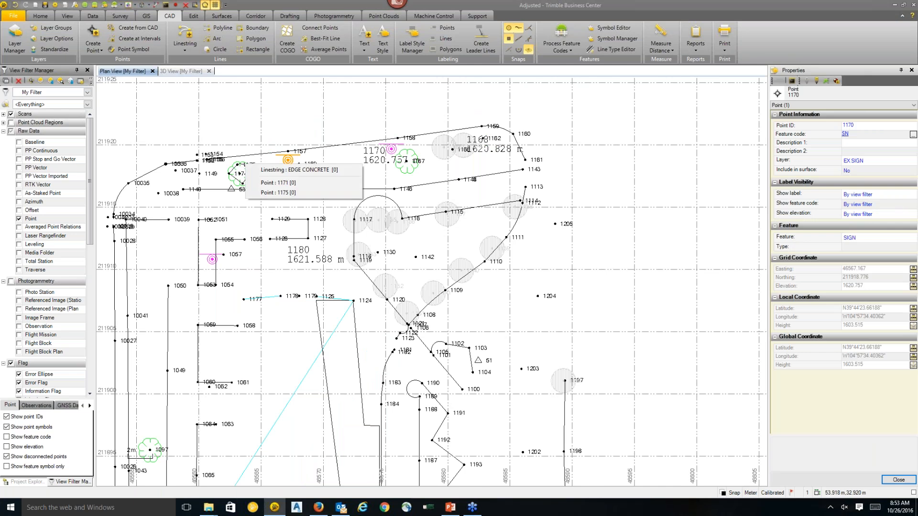
left_click(268, 124)
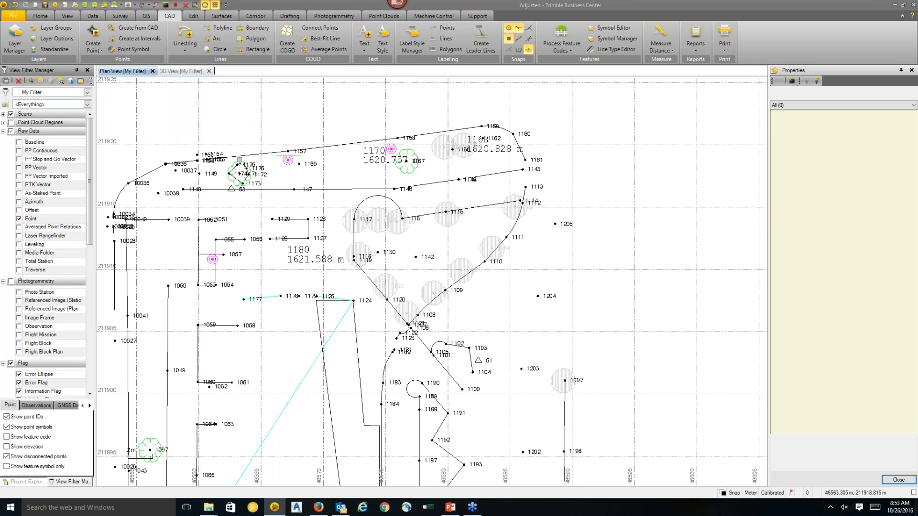
Step: Select the sidewalk linestring with the rounded end near point 1117 to inspect its properties
middle_click_drag(619, 372, 672, 353)
scroll(414, 197, "up", 3)
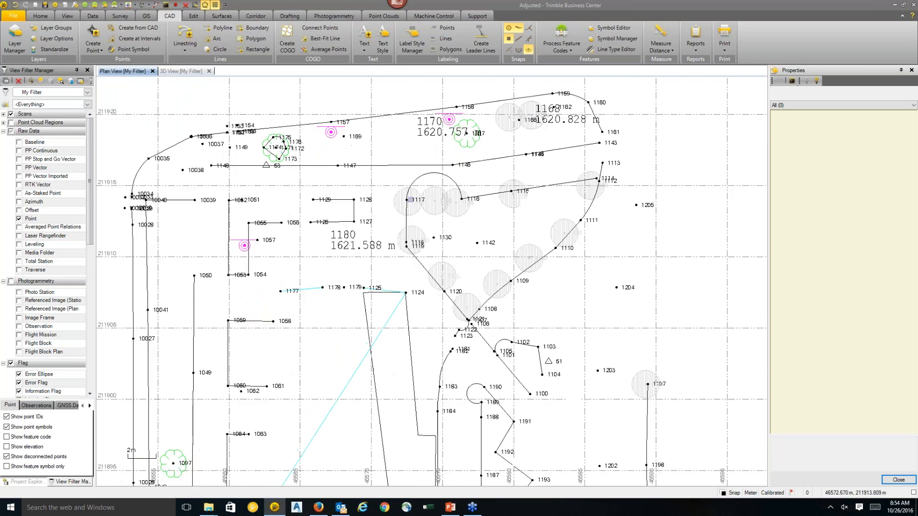
left_click(447, 181)
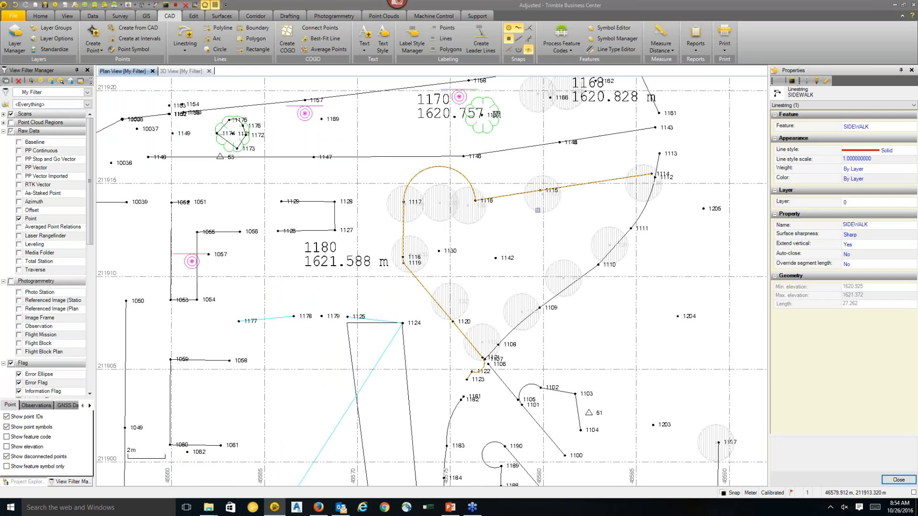
Step: Show all point cloud regions behind the processed linework and render them in true color
left_click(11, 123)
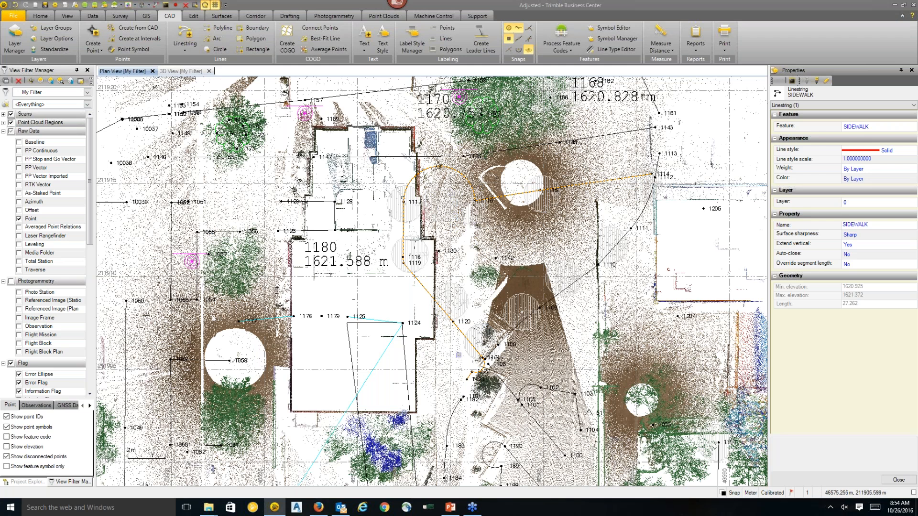
left_click(380, 17)
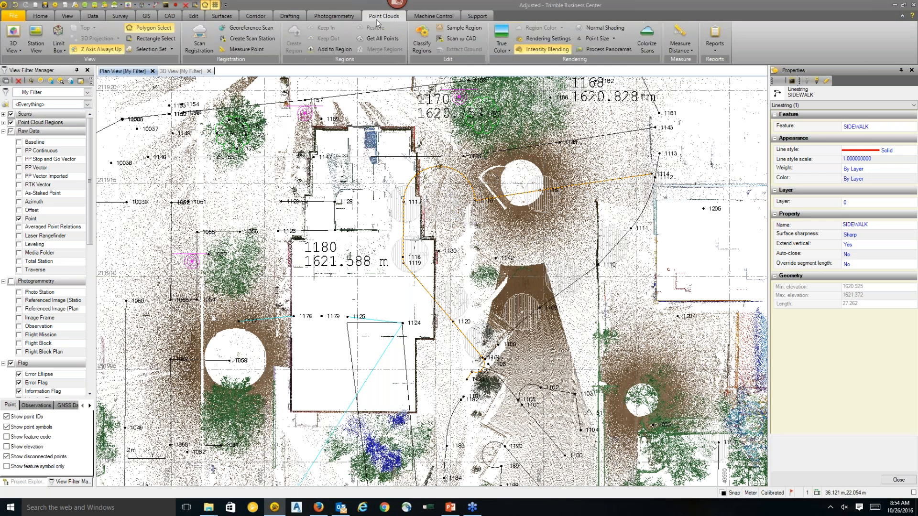
left_click(503, 52)
left_click(471, 100)
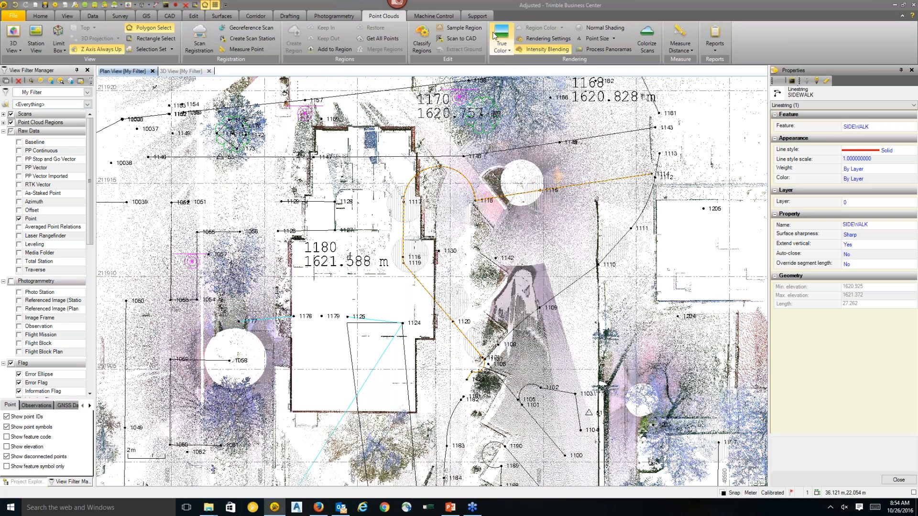
Step: Compare the sidewalk linestring's rounded end between points 1116 and 1117 with the point cloud in the 3D view
scroll(449, 182, "up", 1)
scroll(448, 183, "up", 1)
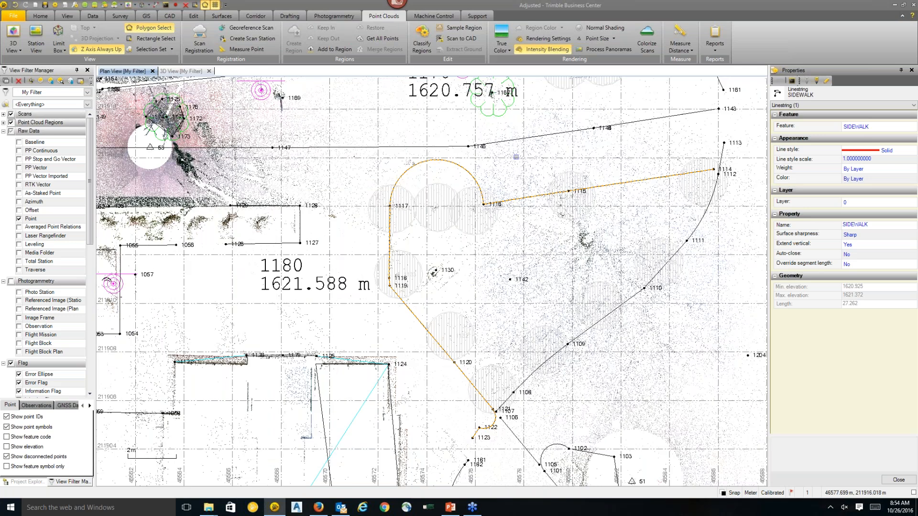
left_click(184, 72)
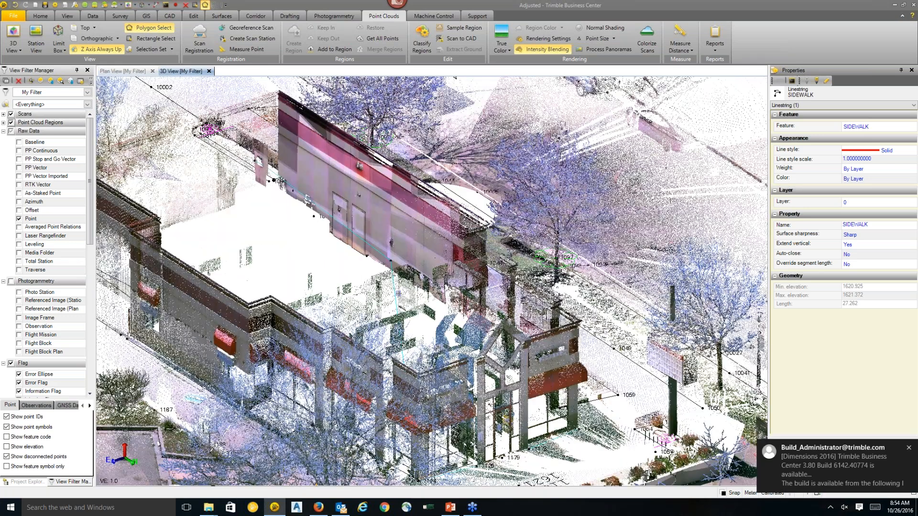
scroll(397, 294, "down", 2)
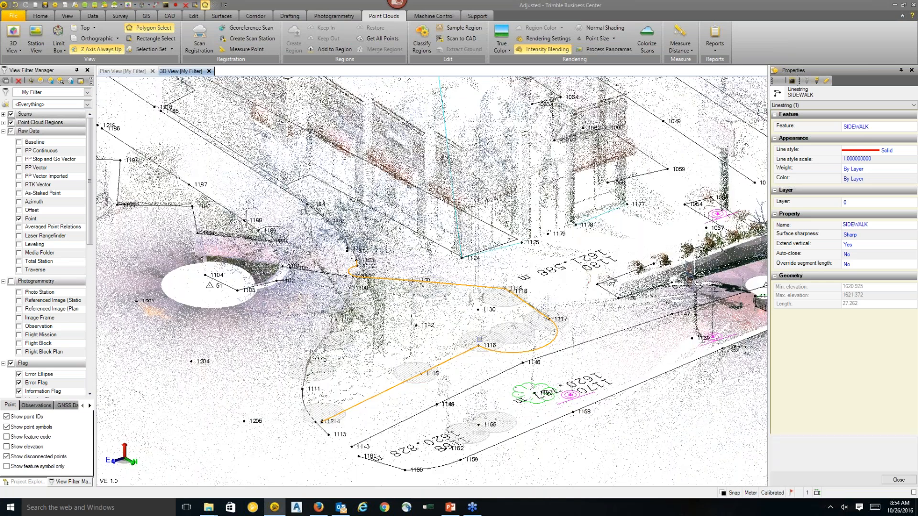
scroll(479, 339, "up", 5)
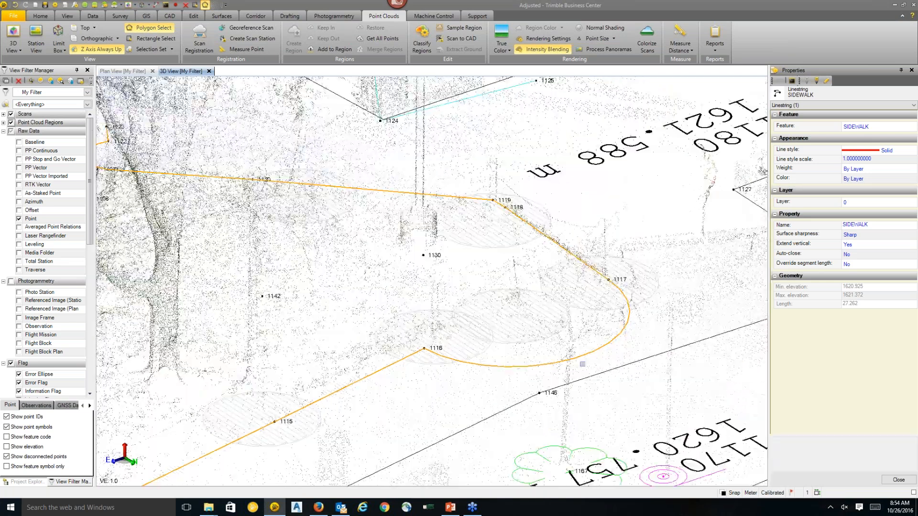
mouse_move(507, 308)
right_mouse_down()
mouse_move(497, 309)
mouse_move(580, 299)
mouse_move(424, 355)
right_mouse_up()
scroll(511, 336, "up", 3)
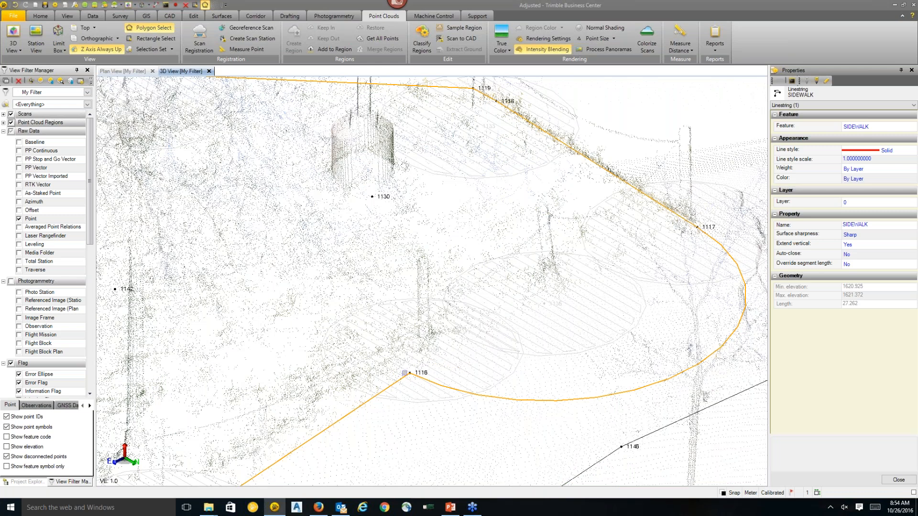
scroll(418, 369, "down", 3)
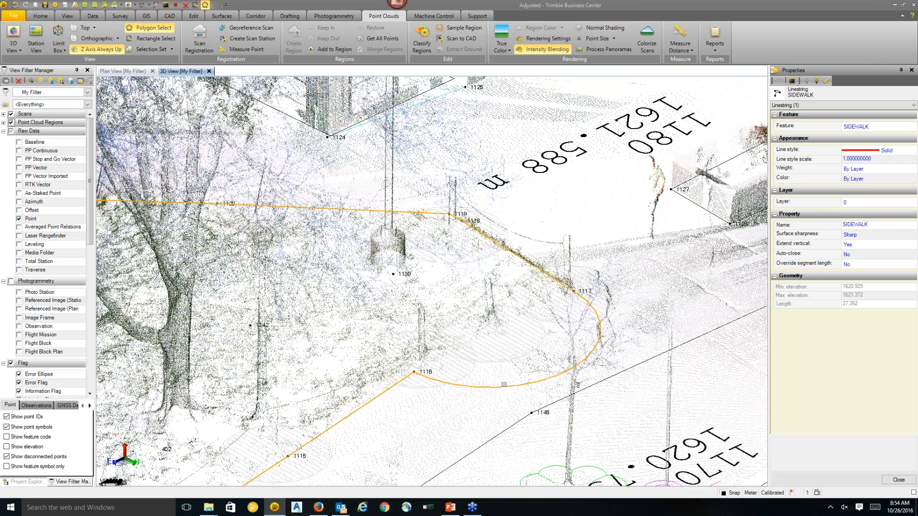
Step: Edit the sidewalk linestring so the tangent arc segment ending at point 1117 becomes a straight segment
right_click(505, 239)
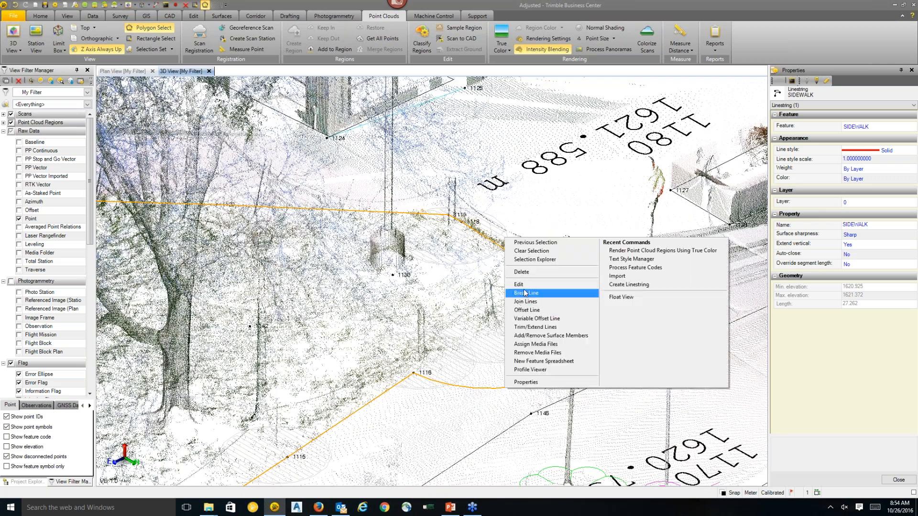
left_click(519, 285)
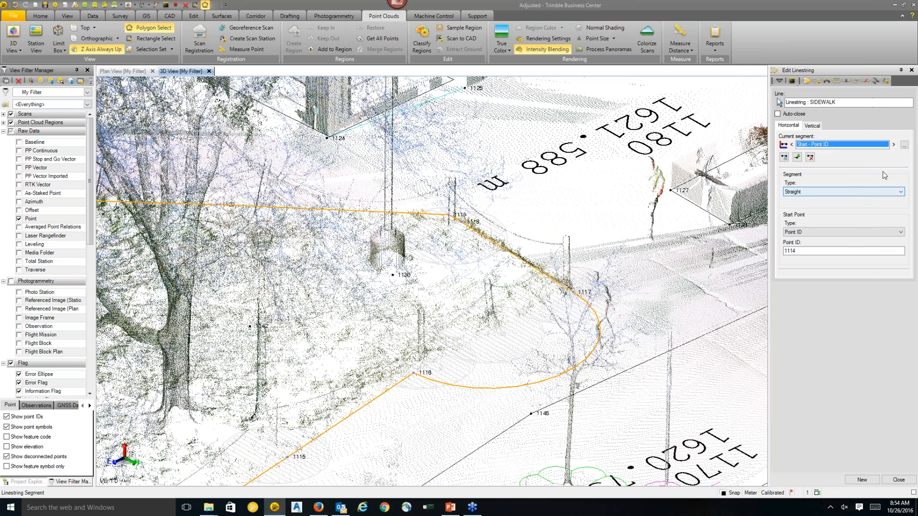
left_click(502, 388)
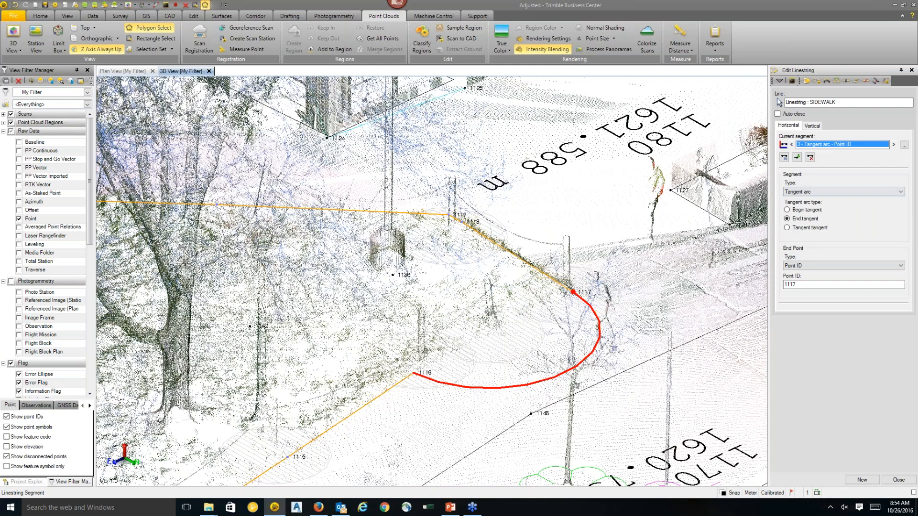
left_click(810, 192)
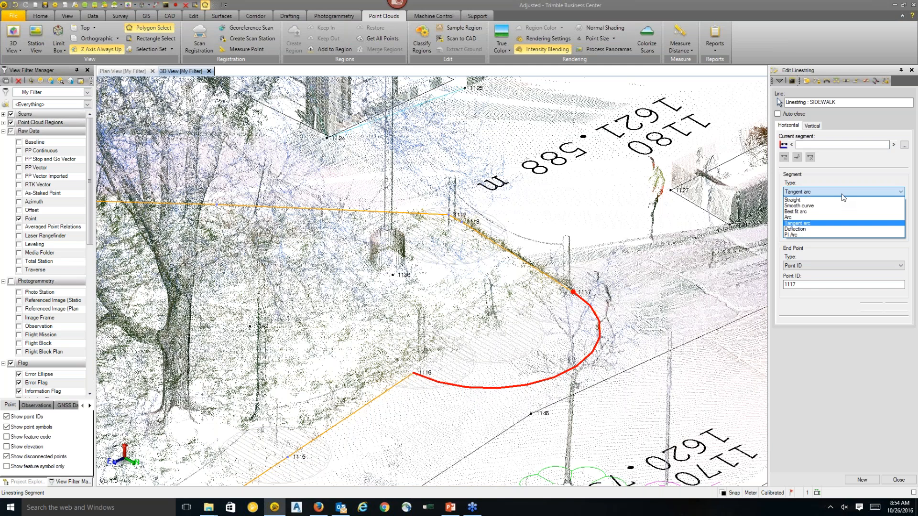
left_click(811, 200)
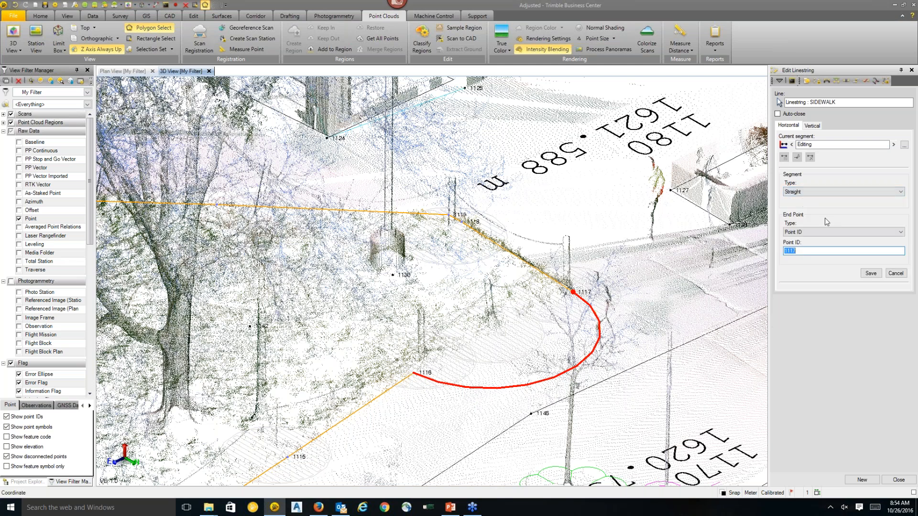
left_click(869, 273)
Step: Examine the sidewalk line and the planter by station 51 against the colored point cloud, down to the curve at point 1122
scroll(521, 333, "down", 1)
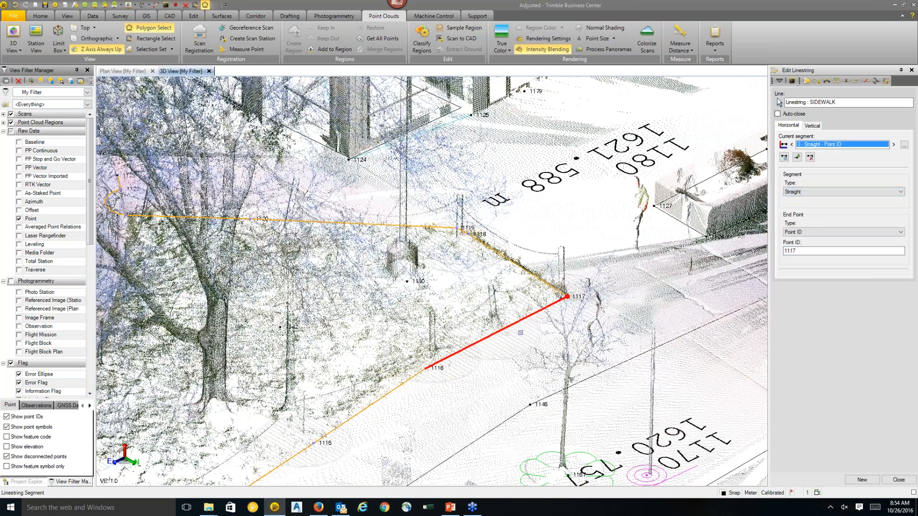
scroll(520, 333, "down", 2)
middle_click_drag(455, 374, 701, 340)
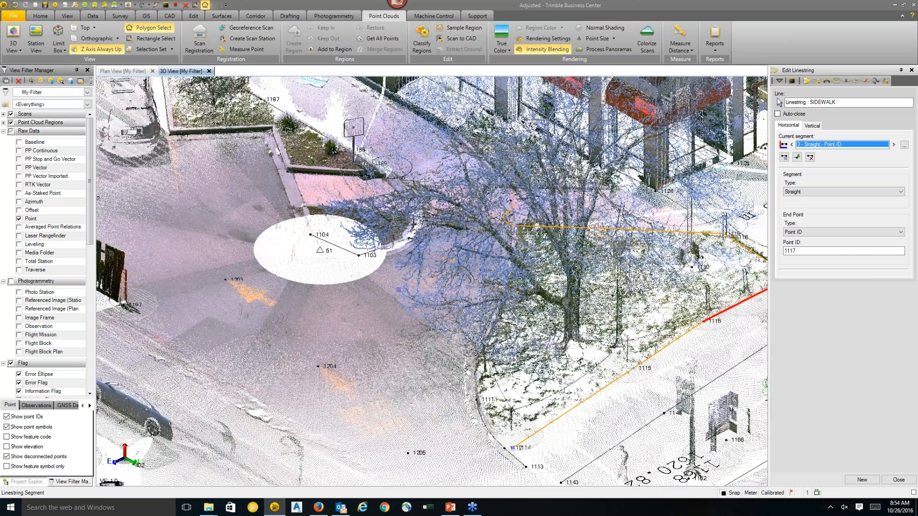
middle_click_drag(550, 314, 420, 334)
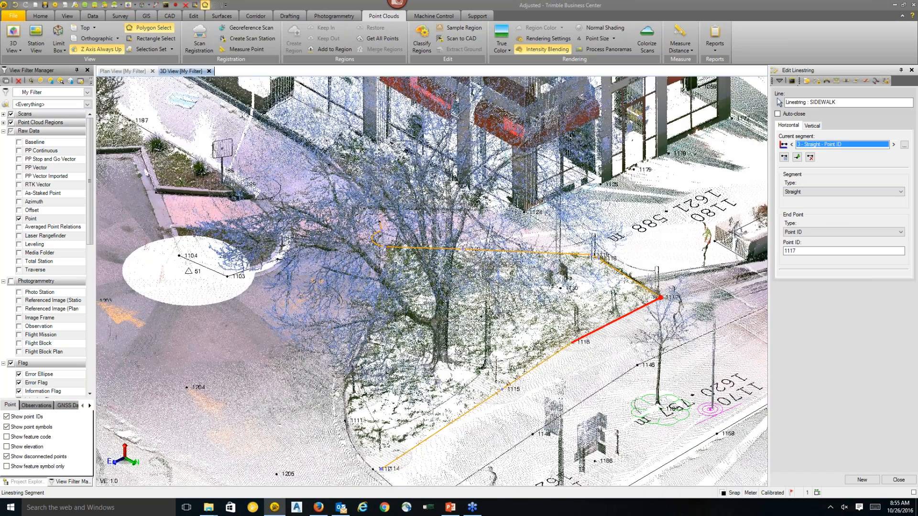
middle_click_drag(296, 229, 530, 307)
scroll(421, 312, "up", 2)
right_click_drag(421, 312, 679, 377)
scroll(352, 377, "down", 3)
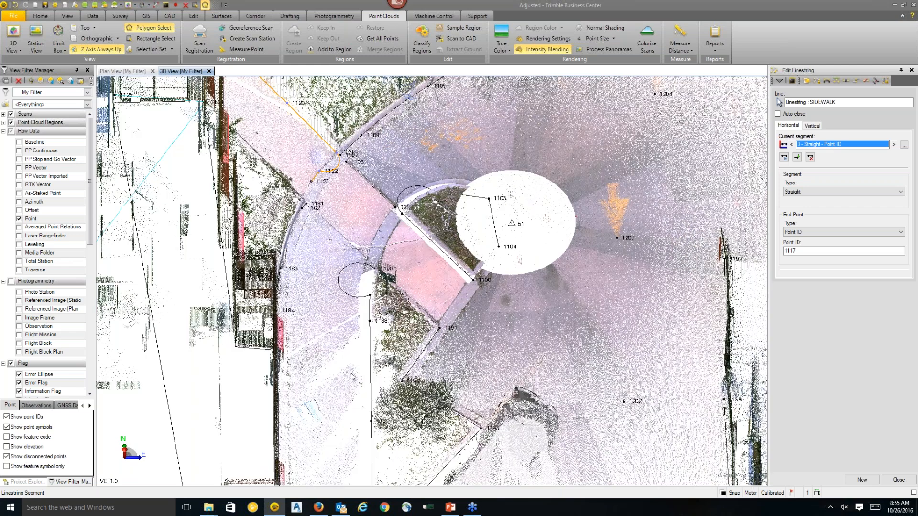
middle_click_drag(464, 191, 451, 382)
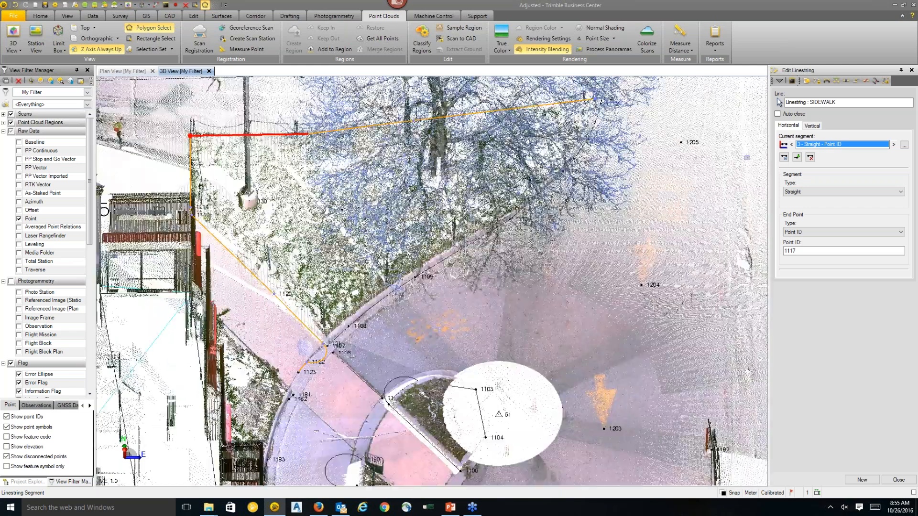
scroll(442, 389, "up", 2)
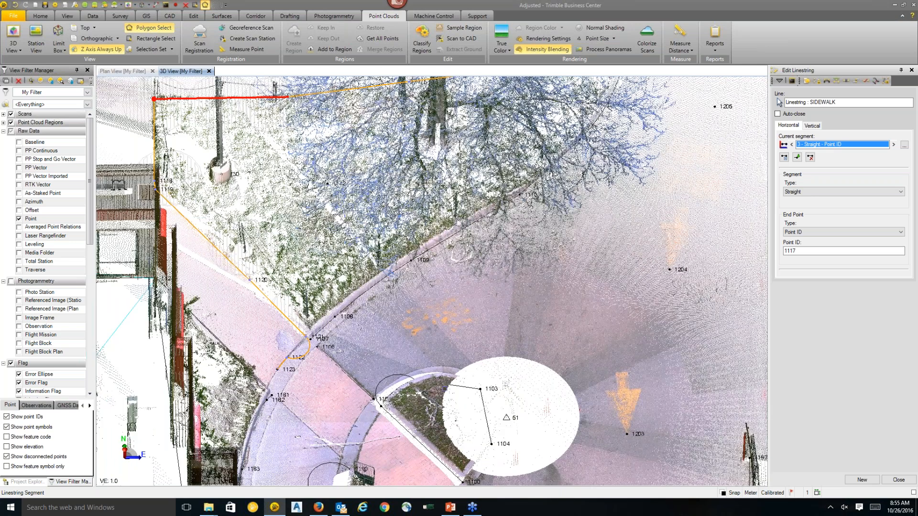
scroll(448, 389, "up", 2)
scroll(352, 478, "up", 5)
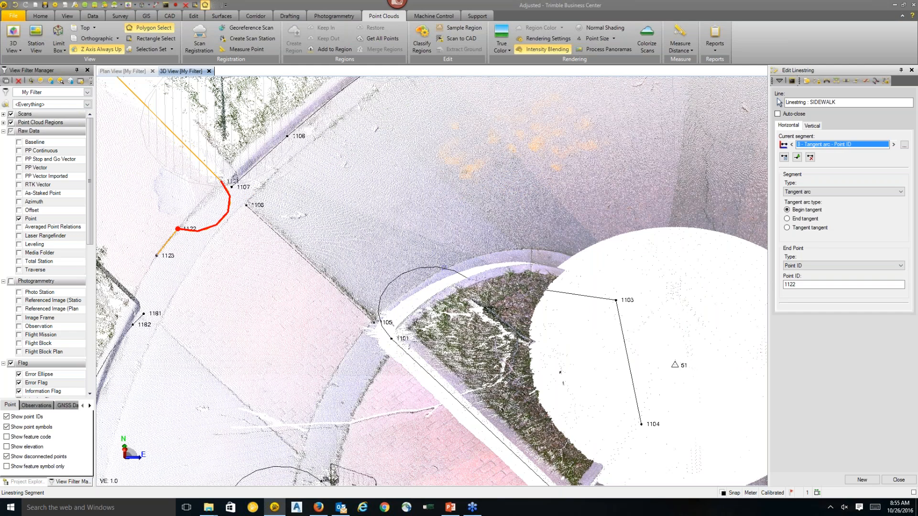
Step: Load the flowline linestring around the planter near point 1101 for editing in place of the sidewalk
left_click(444, 266)
key("Return")
left_click(850, 101)
left_click_drag(850, 101, 721, 75)
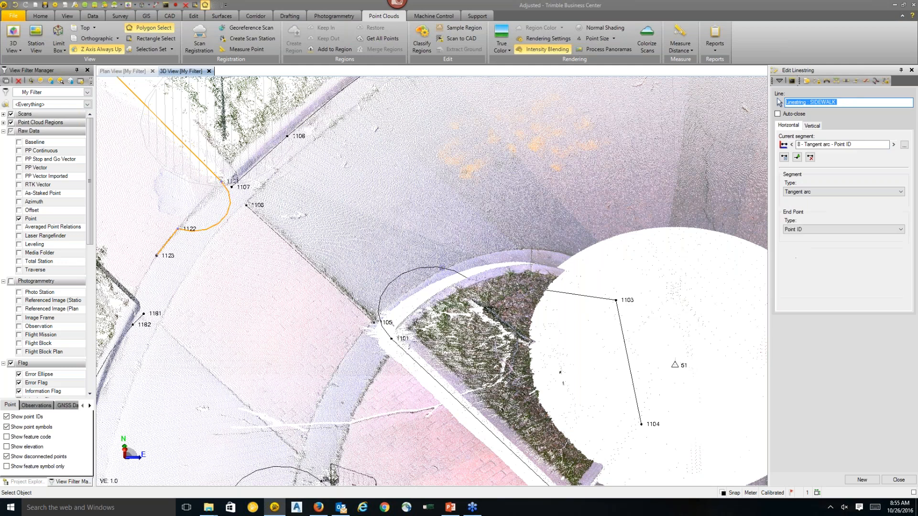
left_click(441, 268)
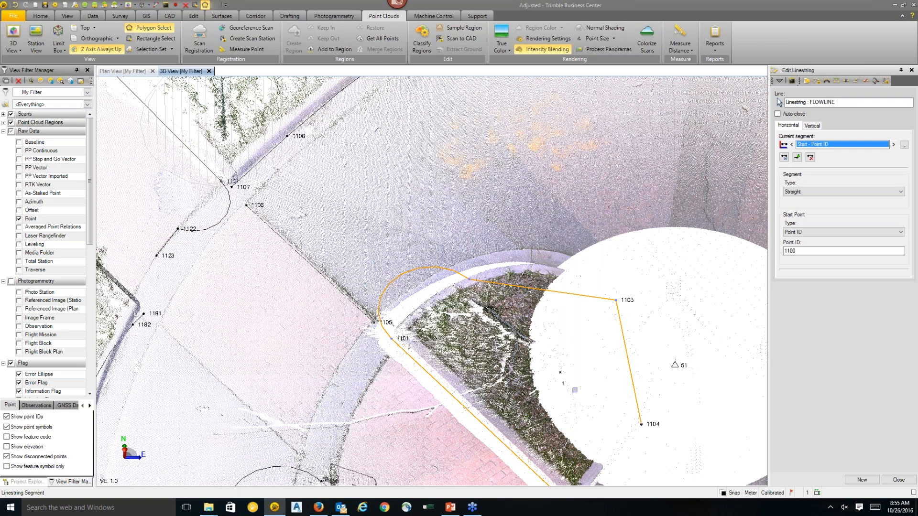
Step: Change the flowline's tangent arc segment ending at point 1102 to a smooth curve
middle_click_drag(543, 346, 506, 302)
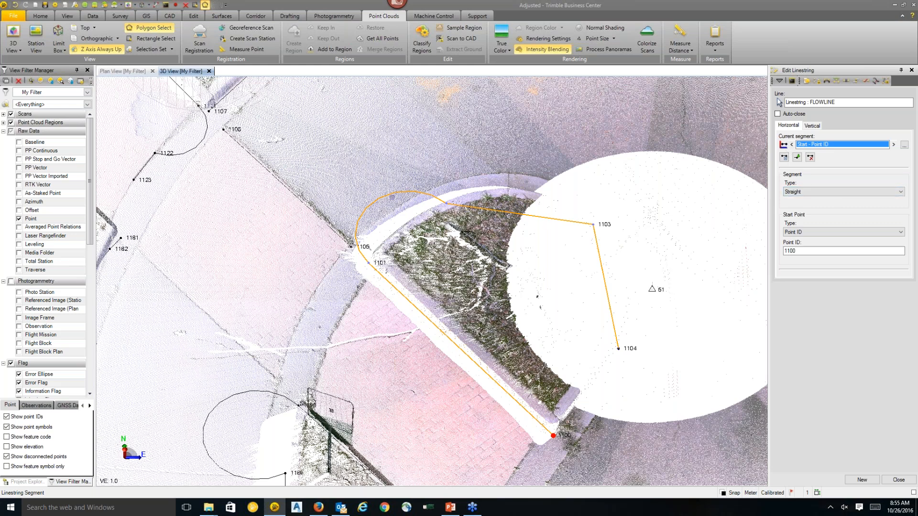
left_click(383, 196)
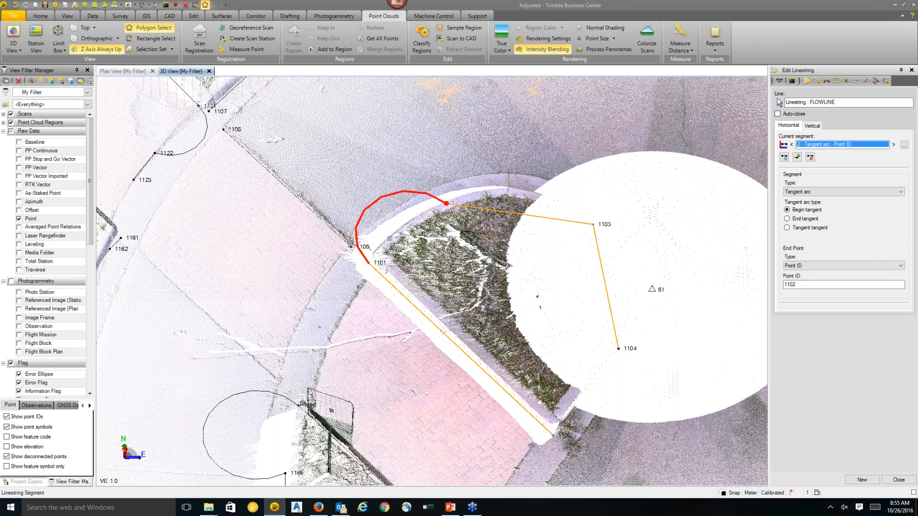
left_click(844, 192)
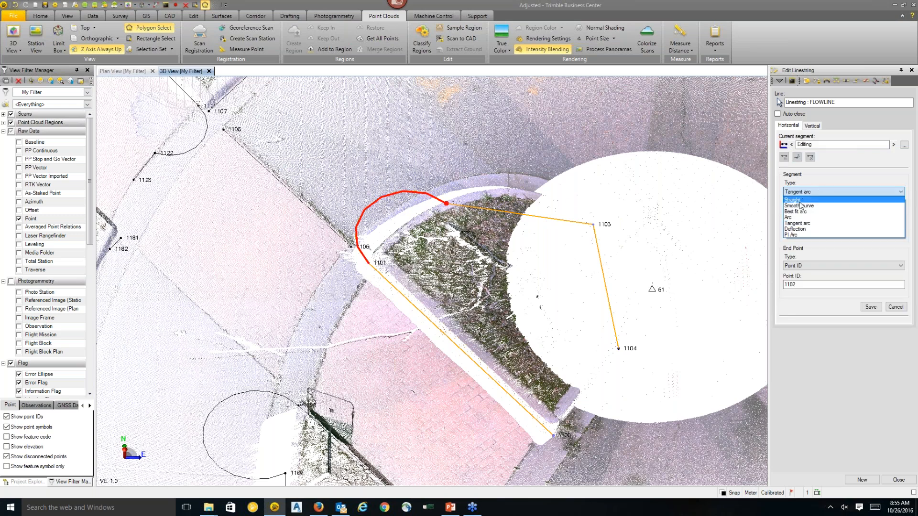
left_click(798, 209)
left_click(870, 273)
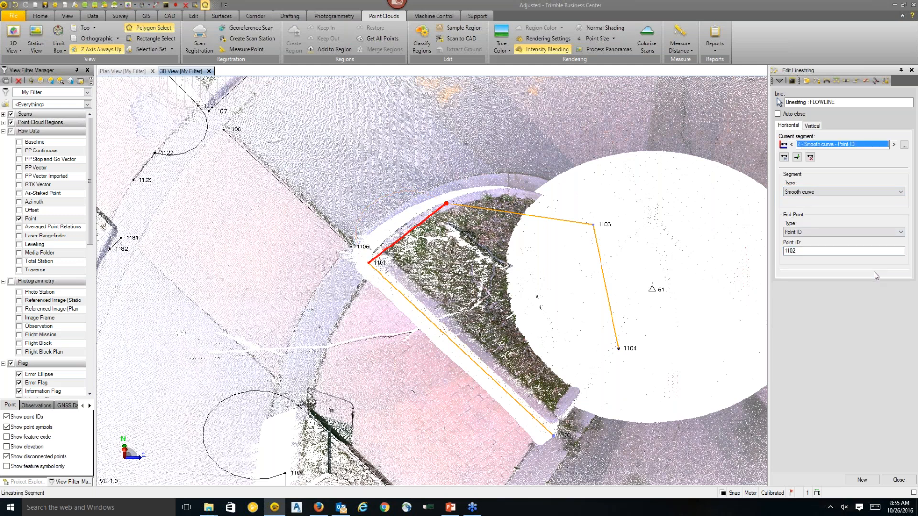
Step: Change the flowline's straight segment ending at point 1103 to a smooth curve
left_click(894, 144)
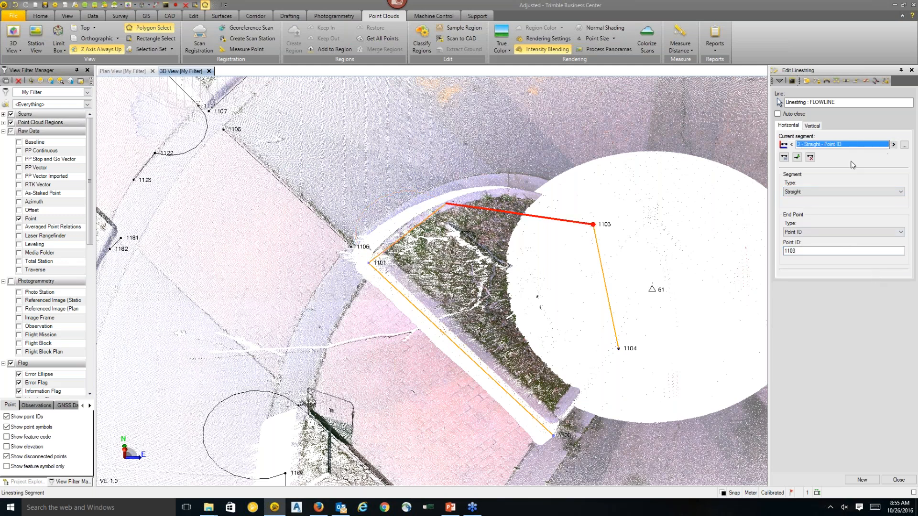
left_click(842, 192)
left_click(797, 206)
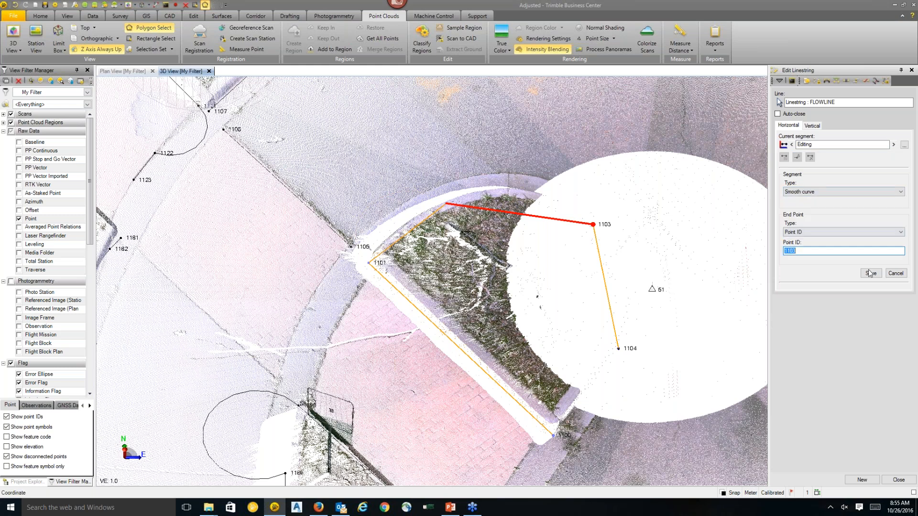
left_click(871, 273)
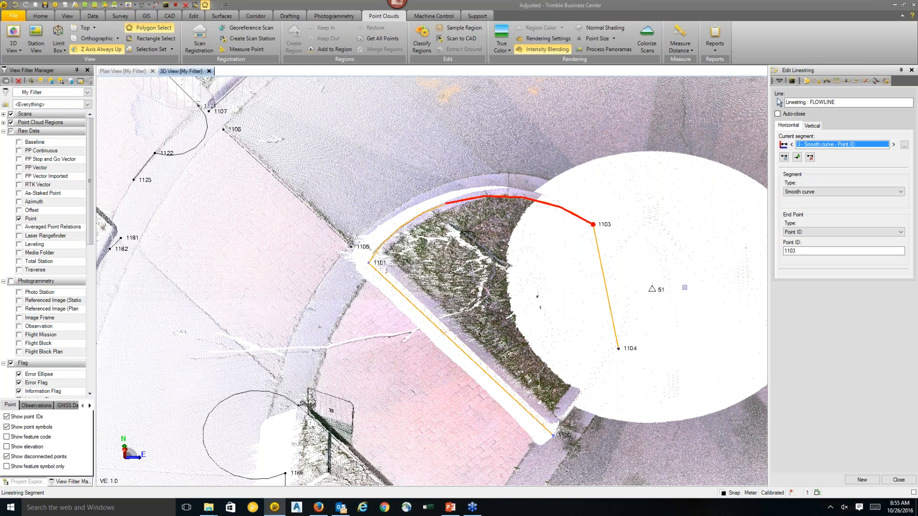
Step: Change the flowline's last segment, ending at point 1104, to a smooth curve and finish editing the linestring
left_click(893, 145)
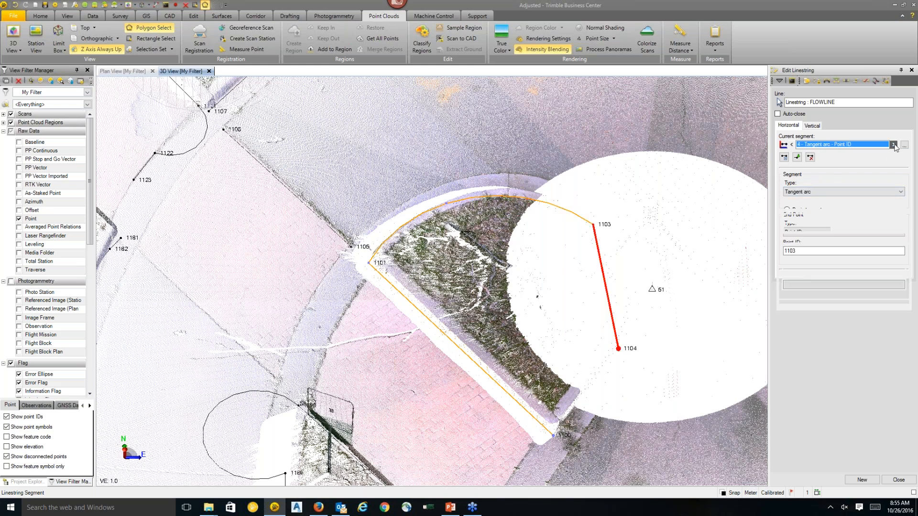
left_click(828, 192)
left_click(828, 205)
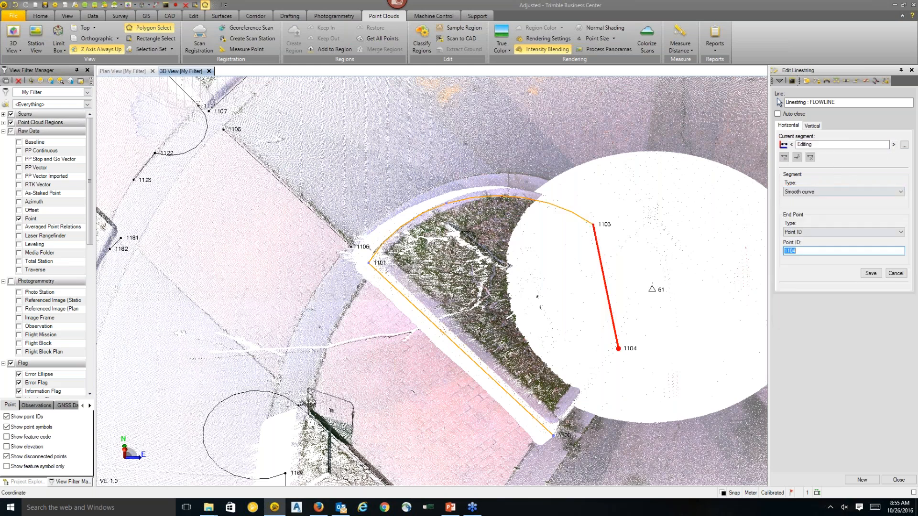
left_click(868, 274)
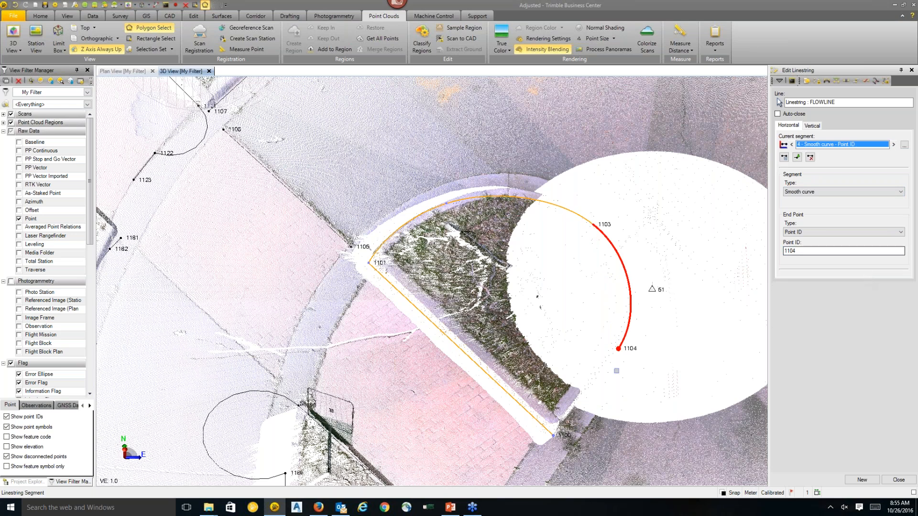
scroll(584, 396, "up", 1)
scroll(584, 397, "up", 1)
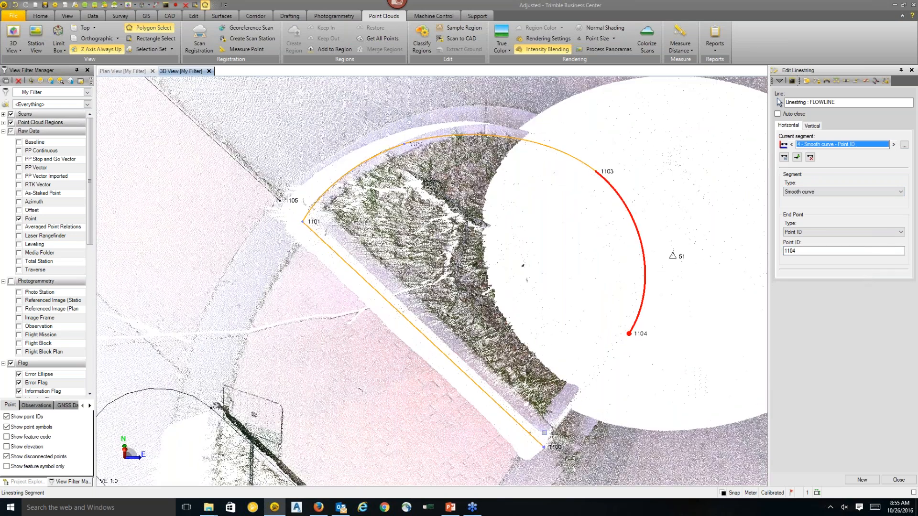
left_click(898, 480)
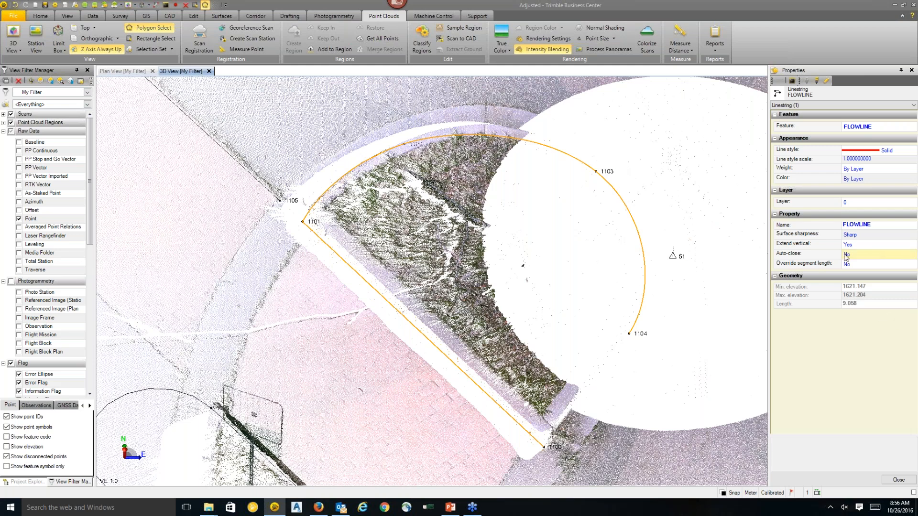
Step: Set the flowline linestring's Auto-close to Yes and check its outline against the planter in the point cloud
left_click(869, 256)
left_click(868, 258)
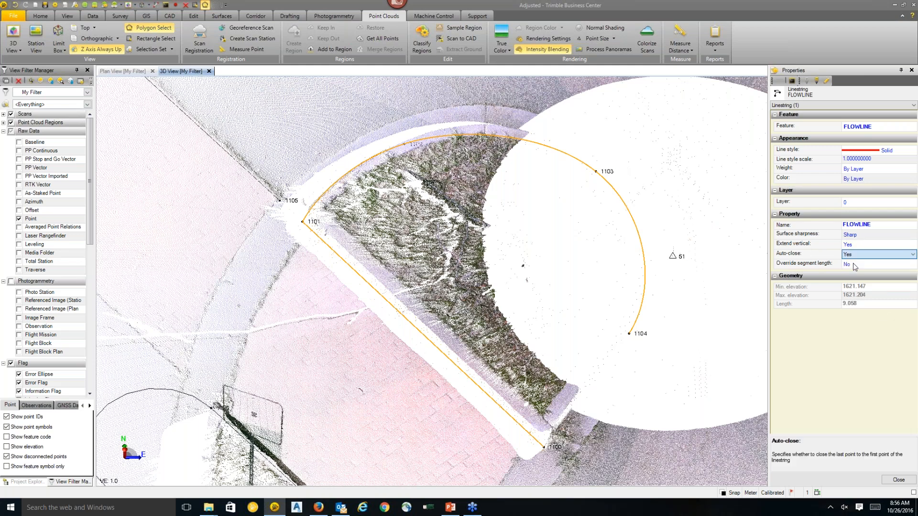
left_click(860, 264)
right_click_drag(325, 167, 310, 208)
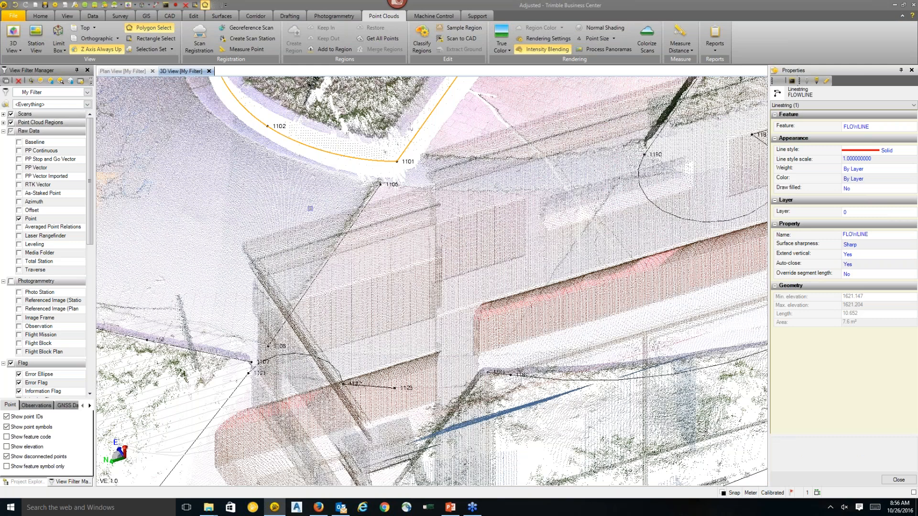
middle_click_drag(419, 183, 524, 478)
right_click_drag(602, 365, 653, 301)
left_click(898, 480)
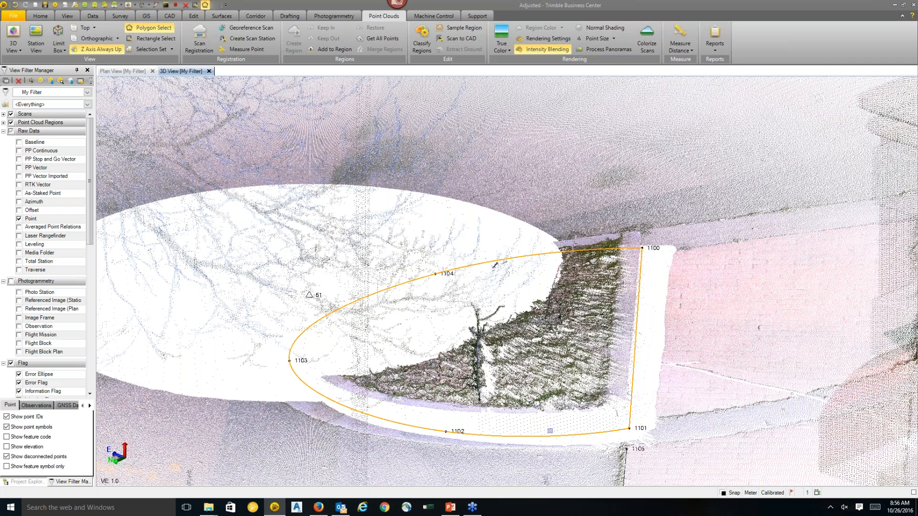
Step: Offset the FLOWLINE linestring 0.3 m to the left on layer 0 with a vertical offset of 0.05 m
scroll(550, 431, "up", 2)
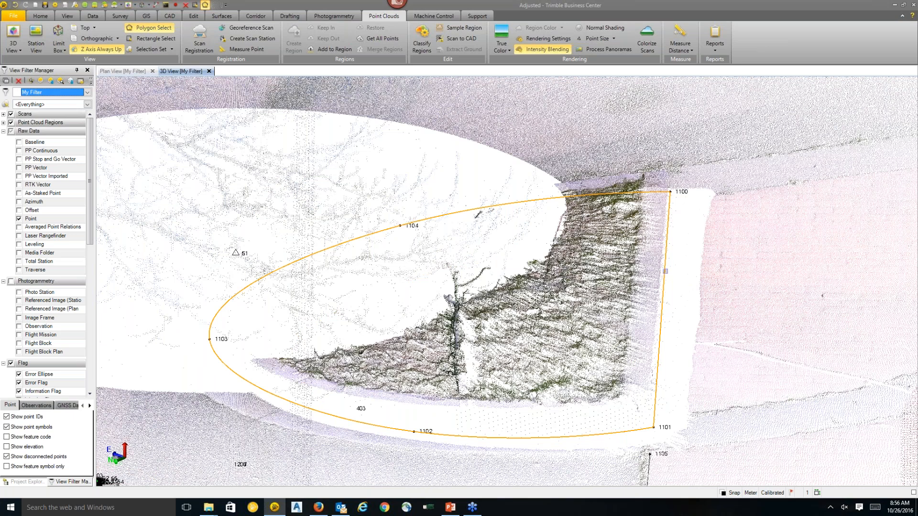
right_click(665, 271)
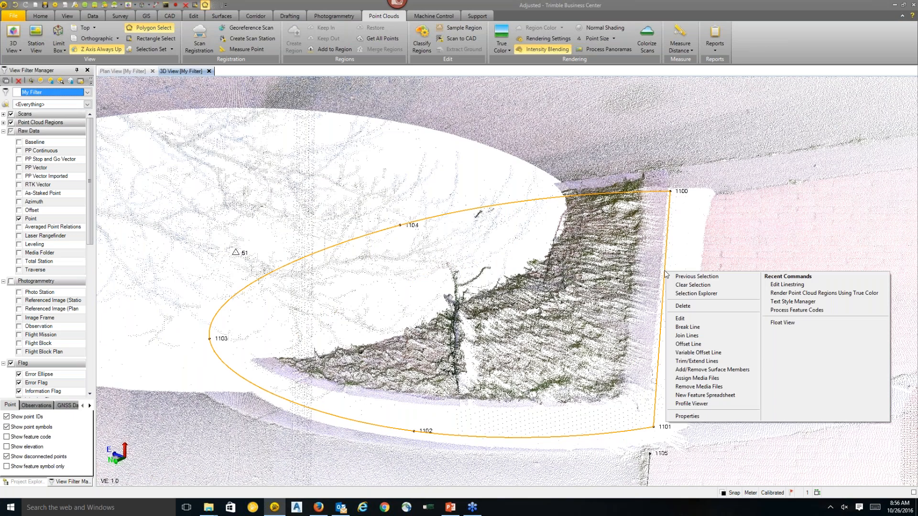
left_click(688, 345)
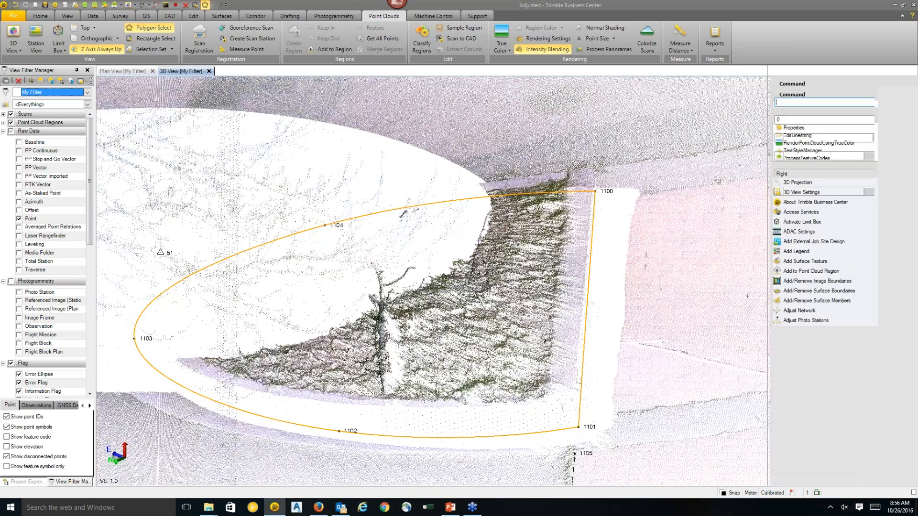
left_click(172, 16)
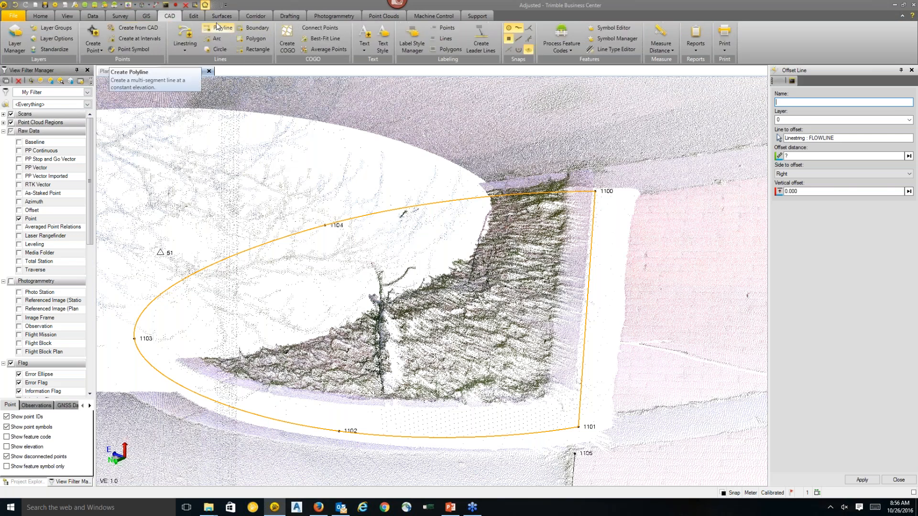
left_click(194, 16)
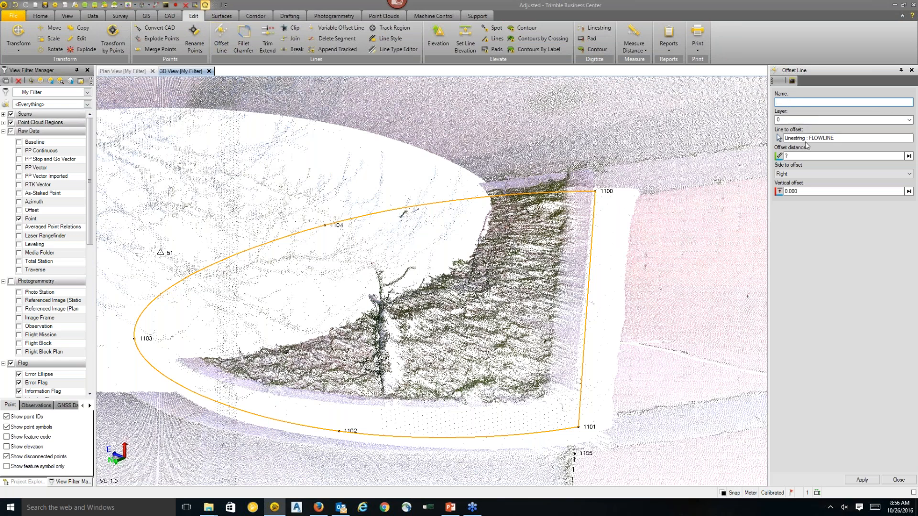
mouse_move(843, 138)
left_mouse_down()
mouse_move(770, 134)
mouse_move(825, 142)
left_mouse_up()
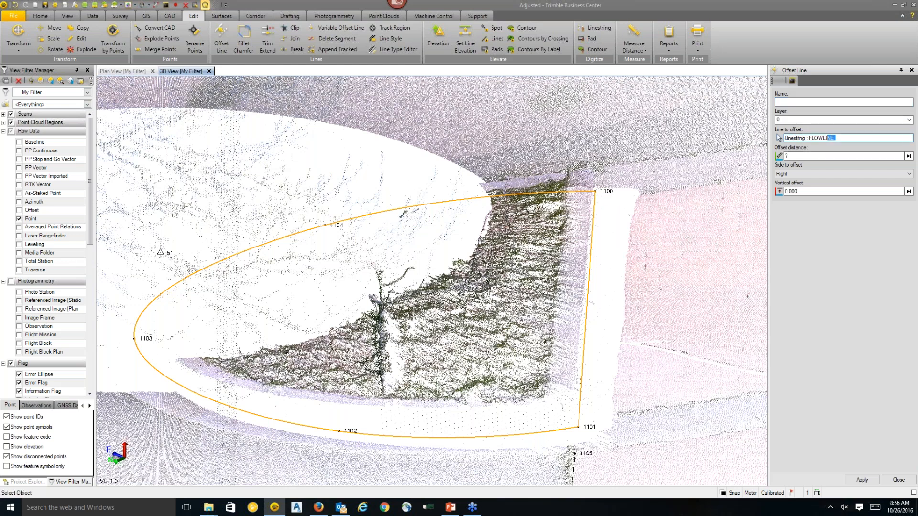
left_click(796, 156)
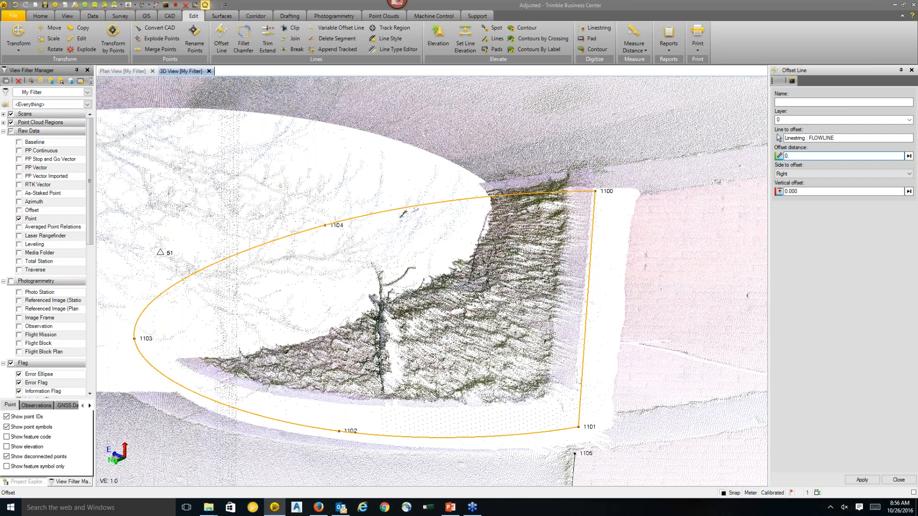
type("0.3")
left_click(803, 174)
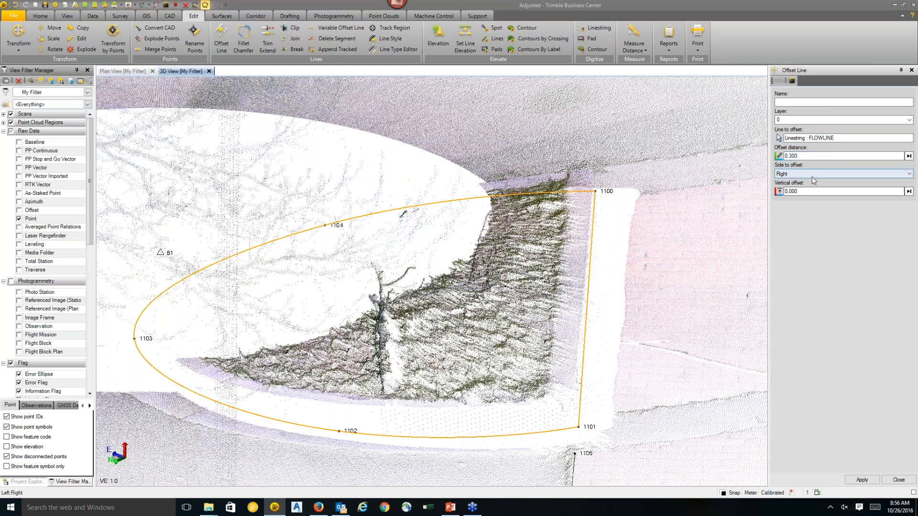
left_click(643, 269)
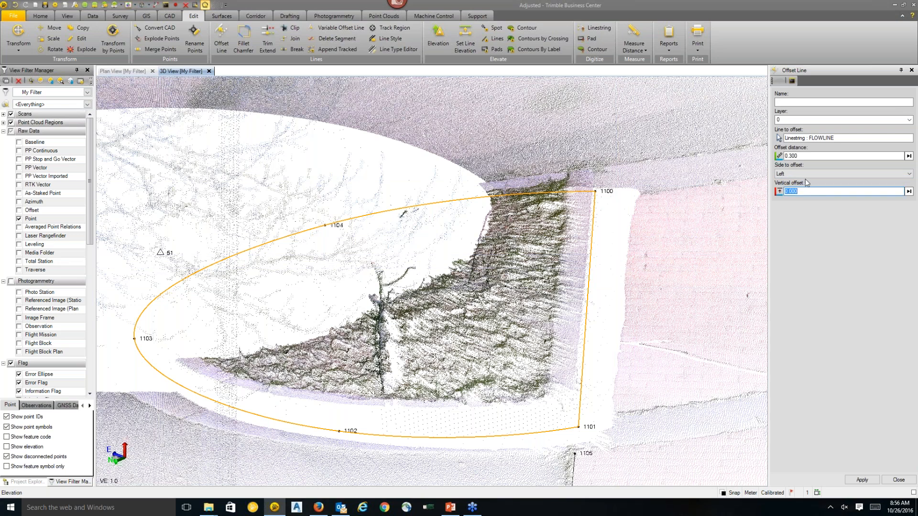
type("0")
left_click(870, 482)
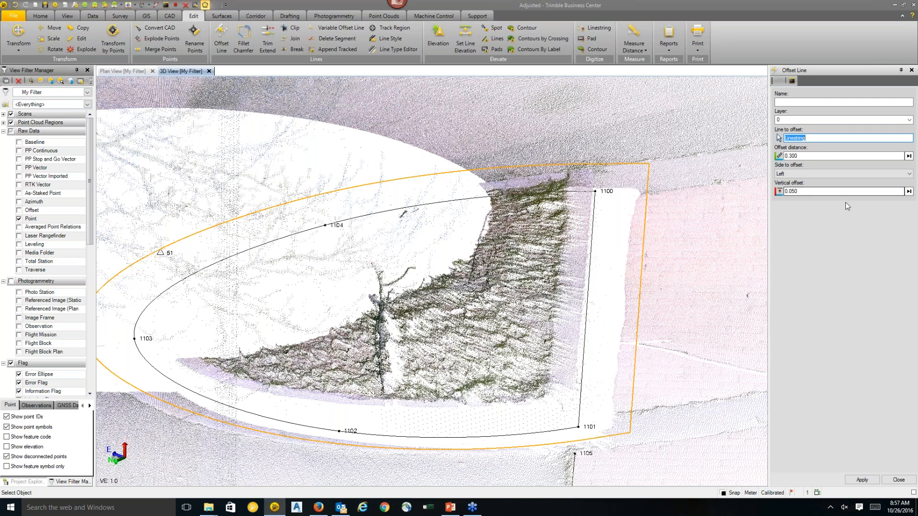
Step: Examine how the offset line fits the curb in the point cloud around the planter corner at point 1100
scroll(653, 228, "up", 1)
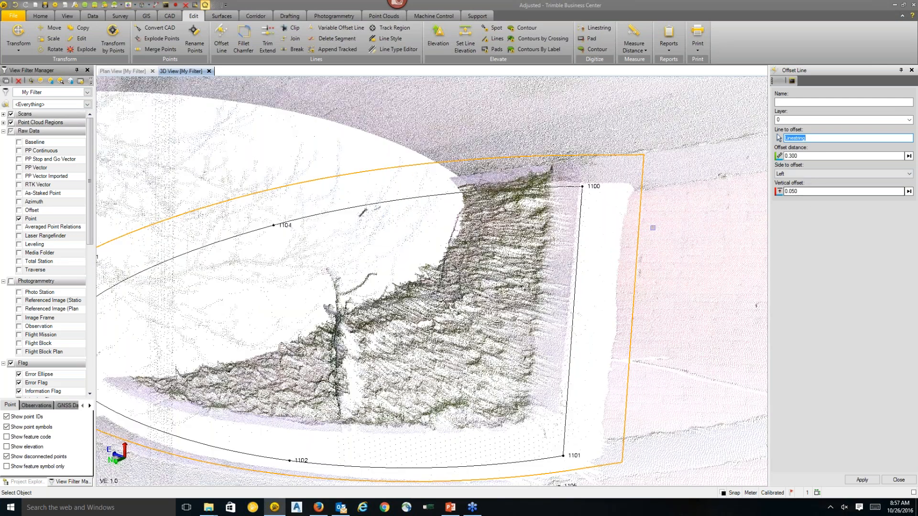
scroll(652, 228, "up", 1)
middle_click_drag(588, 284, 412, 174, "shift")
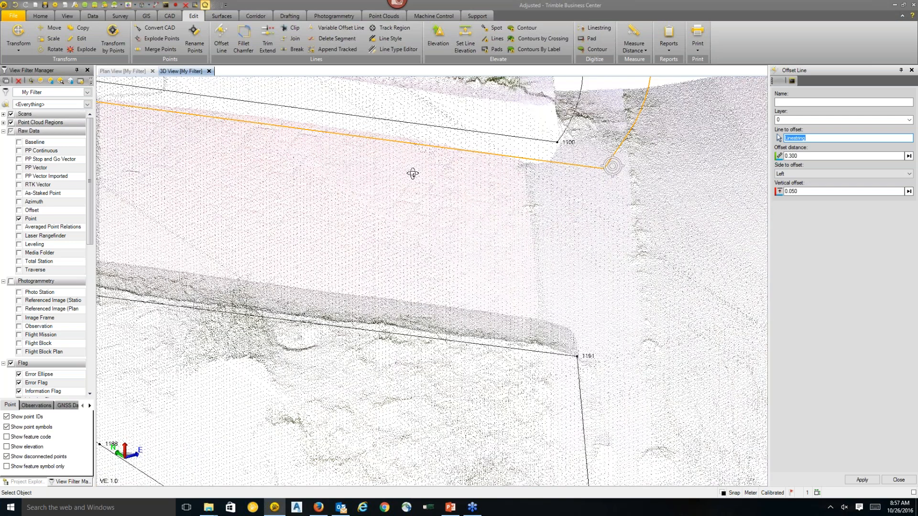
middle_click_drag(638, 143, 585, 372)
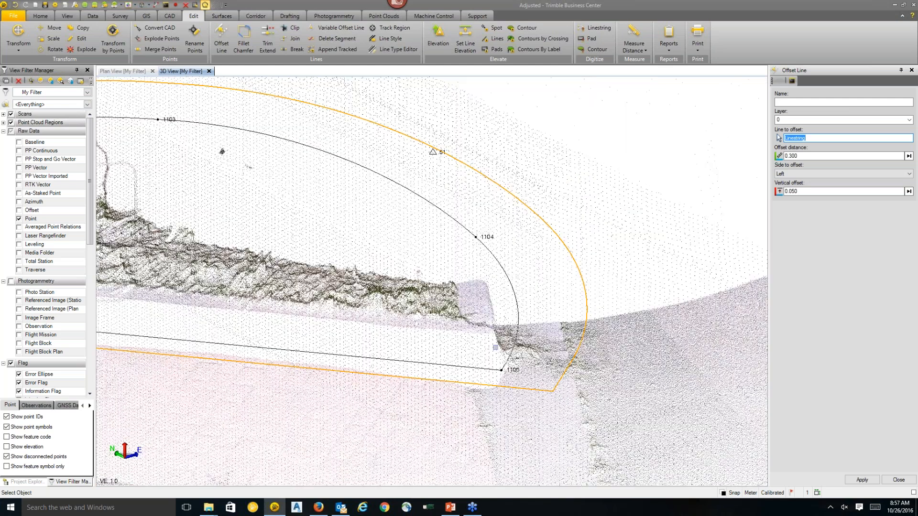
scroll(496, 348, "up", 2)
middle_click_drag(495, 348, 593, 345, "shift")
middle_click_drag(441, 336, 401, 316, "shift")
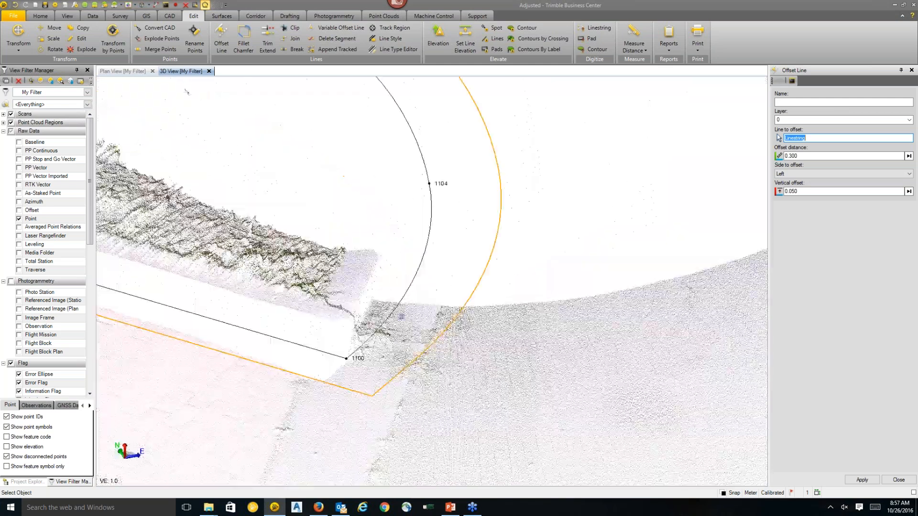
Step: Measure the distance across the curb between two ground scan points near point 1100
left_click(635, 45)
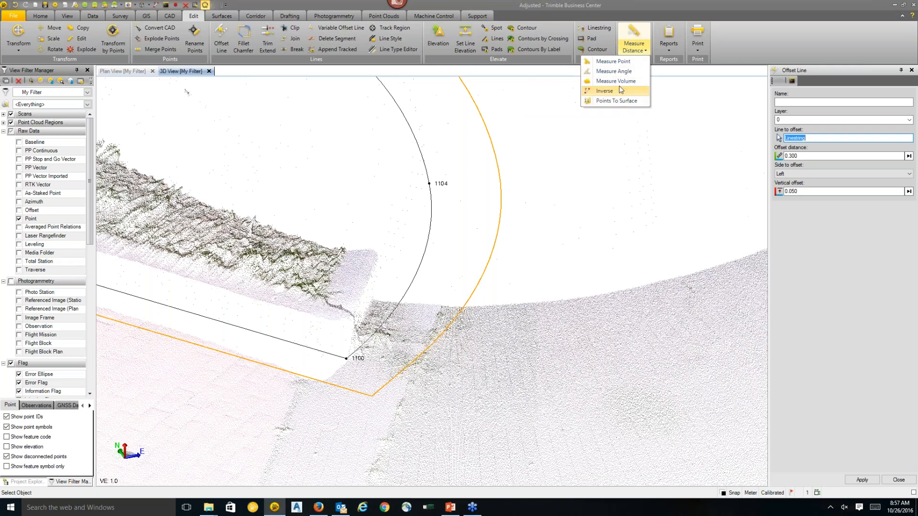
left_click(633, 29)
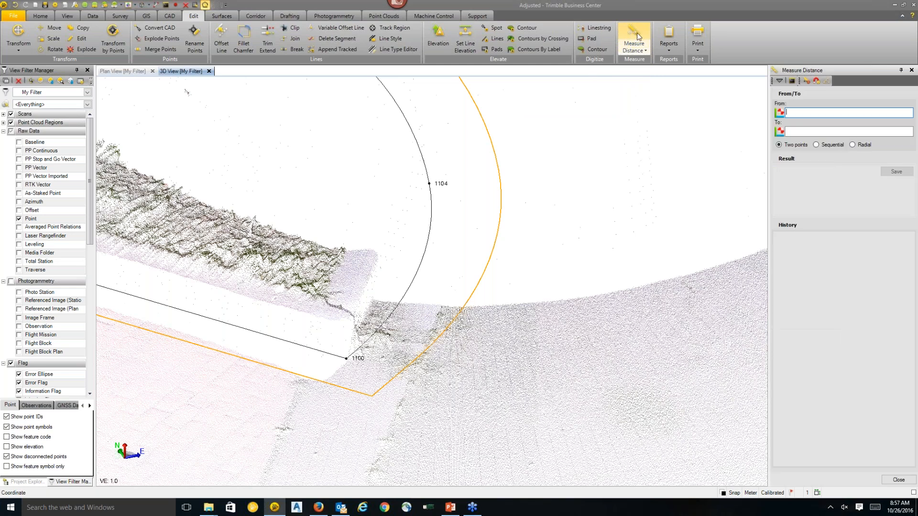
scroll(356, 332, "up", 3)
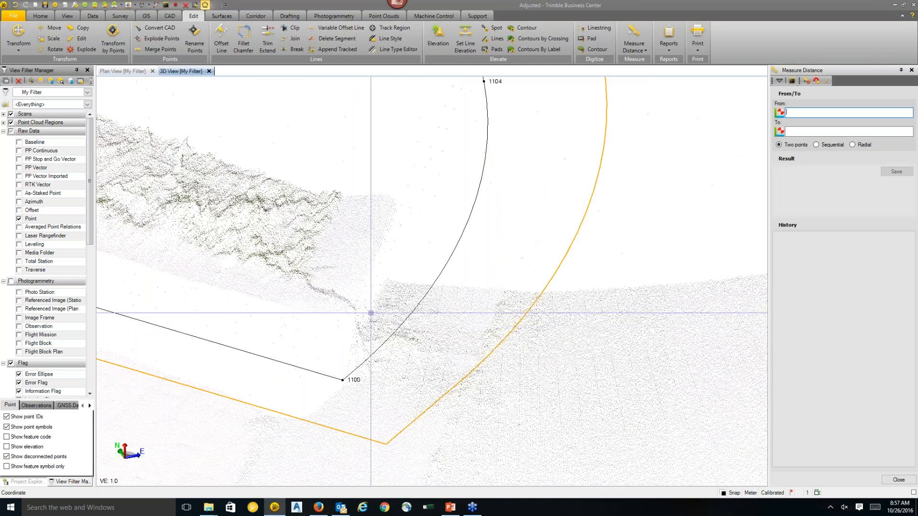
left_click(371, 313)
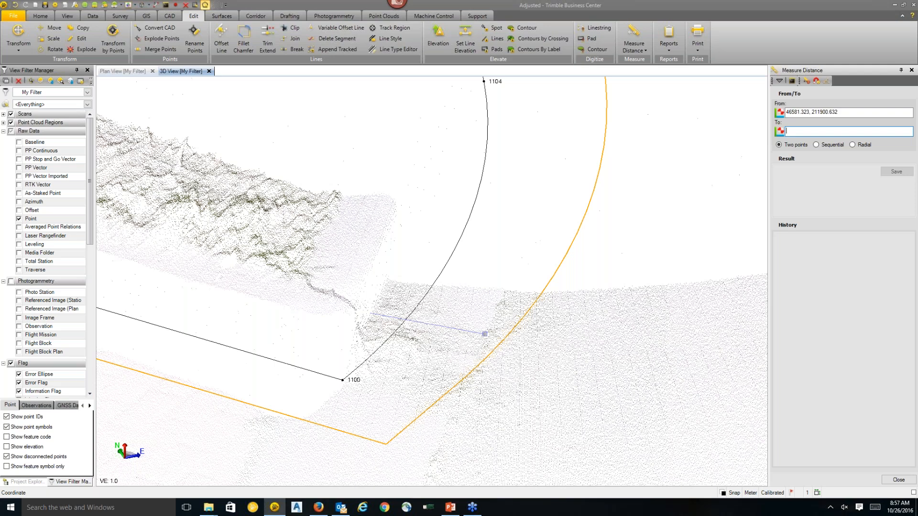
left_click(485, 334)
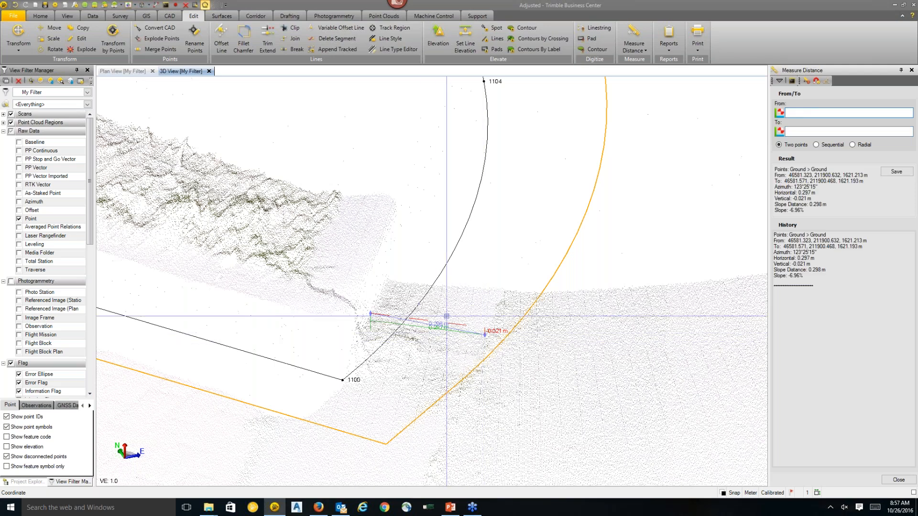
scroll(446, 316, "up", 4)
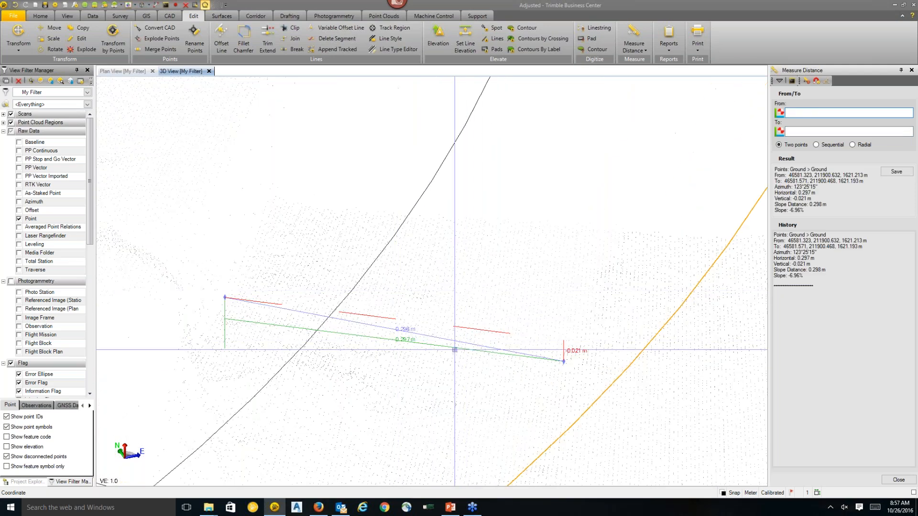
scroll(534, 364, "down", 5)
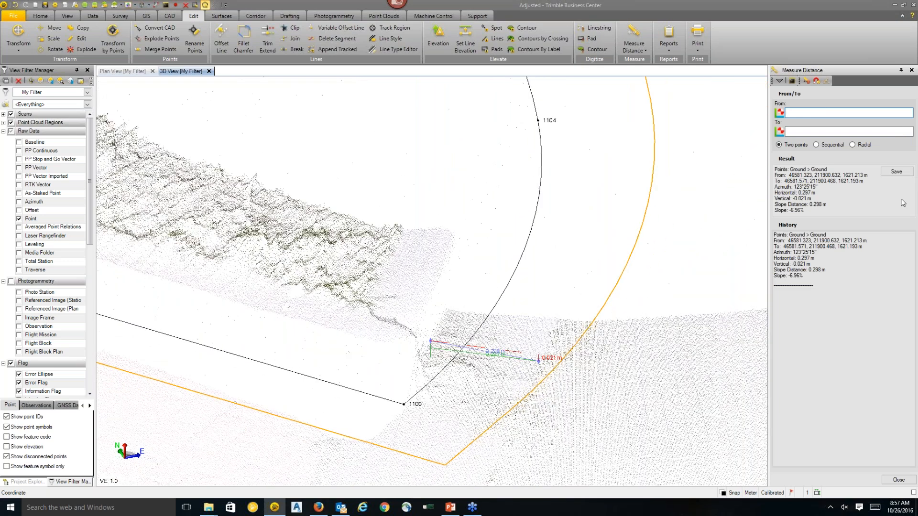
left_click(911, 70)
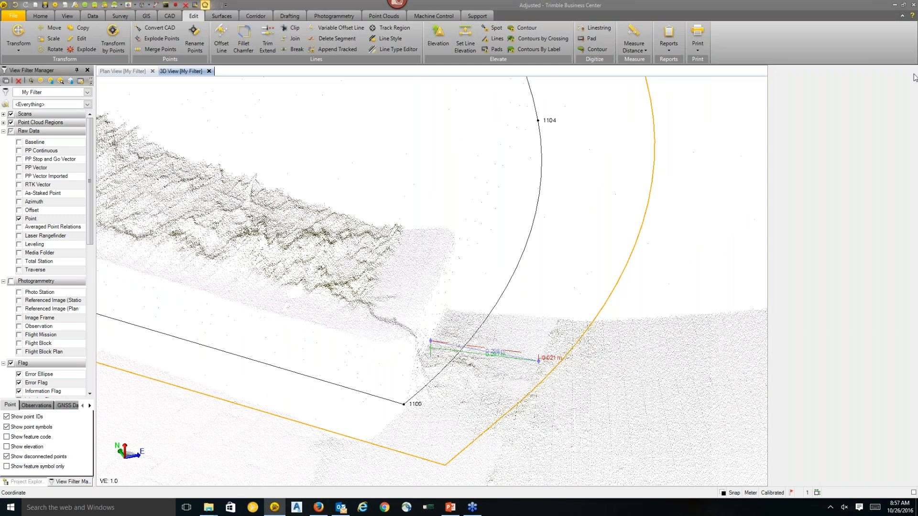
Step: Measure a ground scan point on the curb near point 1100, save it as Point on layer 0, and locate it among the stored measurements
left_click(634, 47)
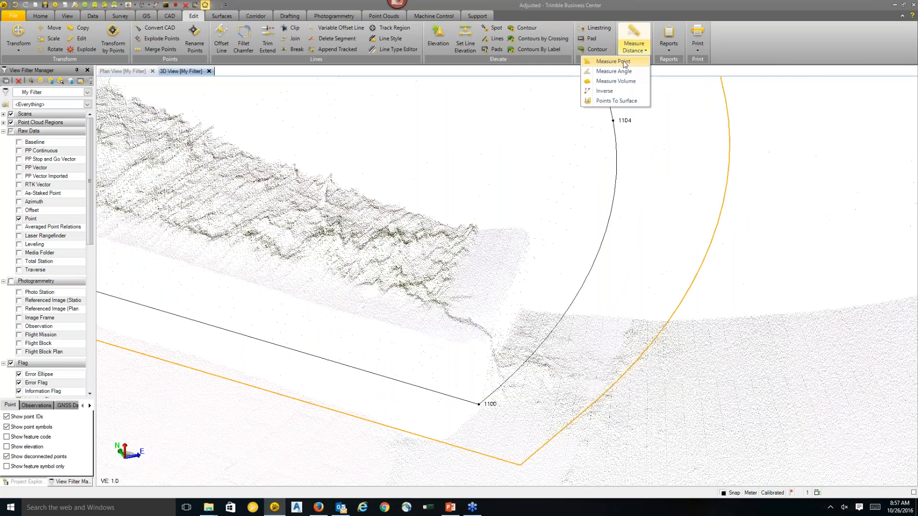
left_click(624, 62)
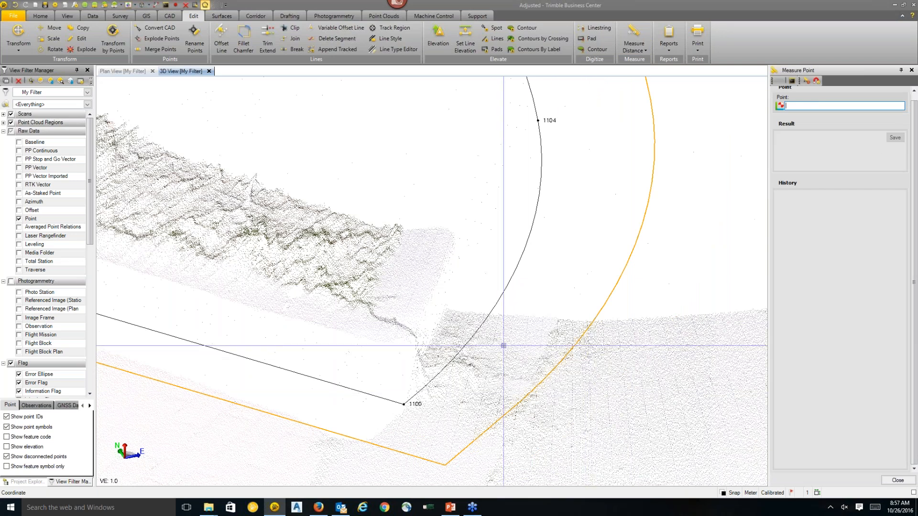
scroll(392, 366, "up", 5)
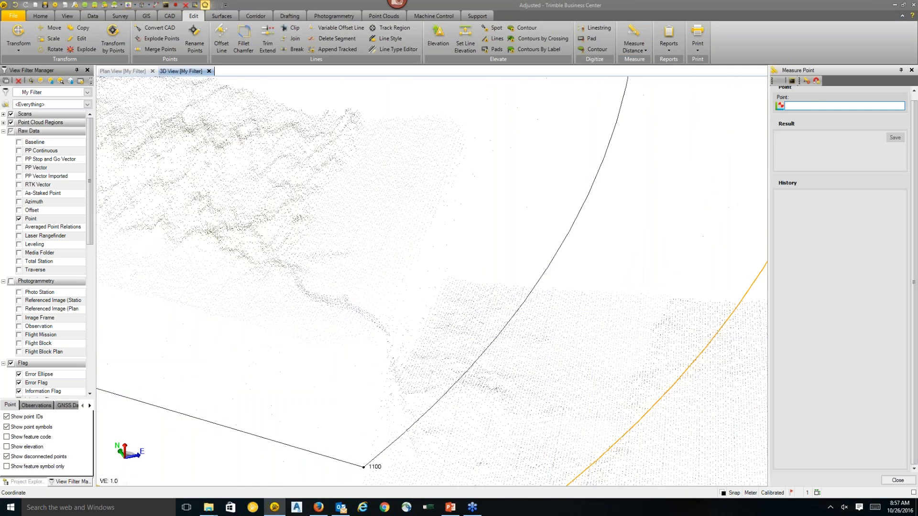
left_click(587, 310)
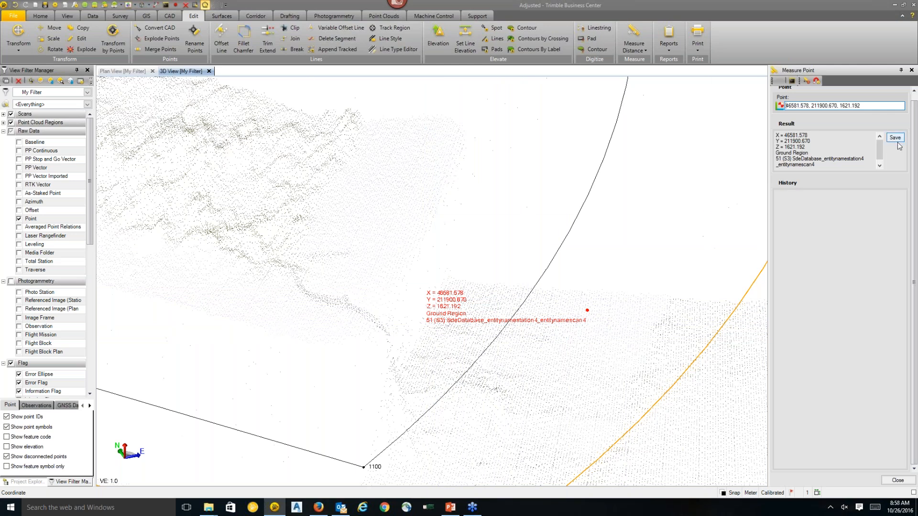
left_click(895, 137)
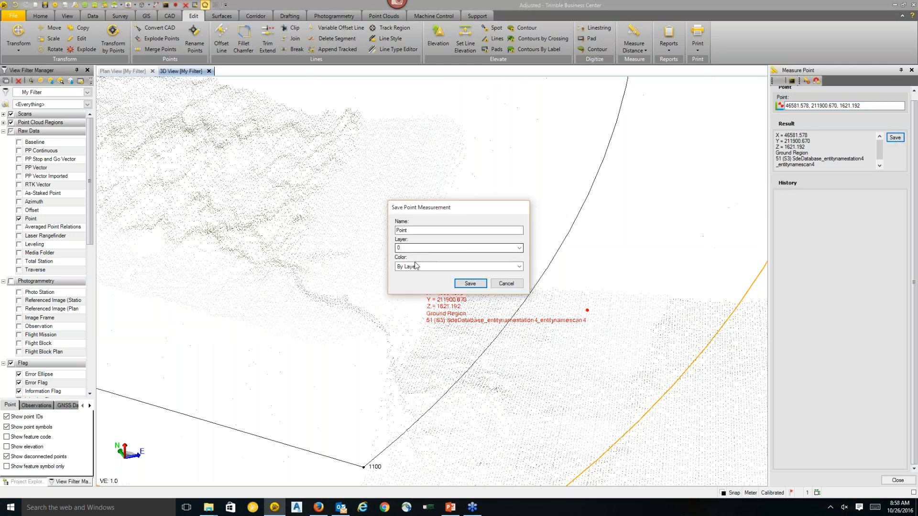
left_click(470, 284)
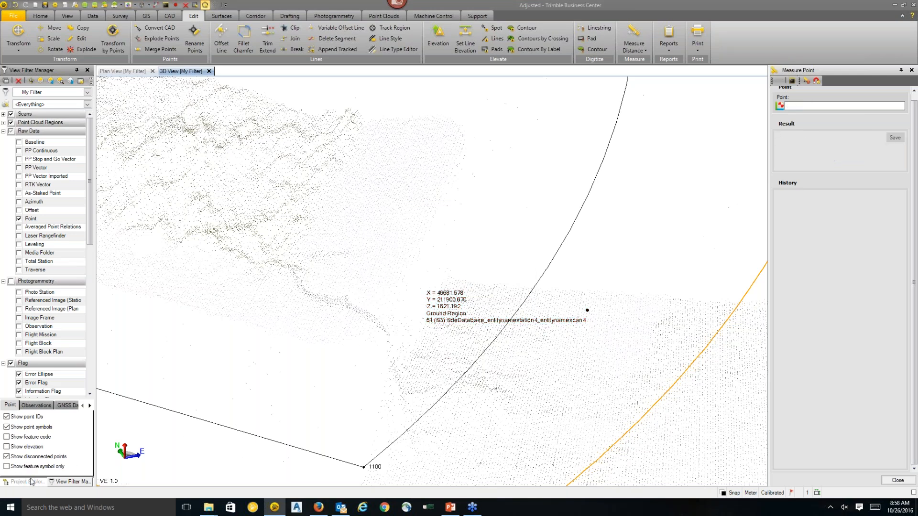
left_click(29, 482)
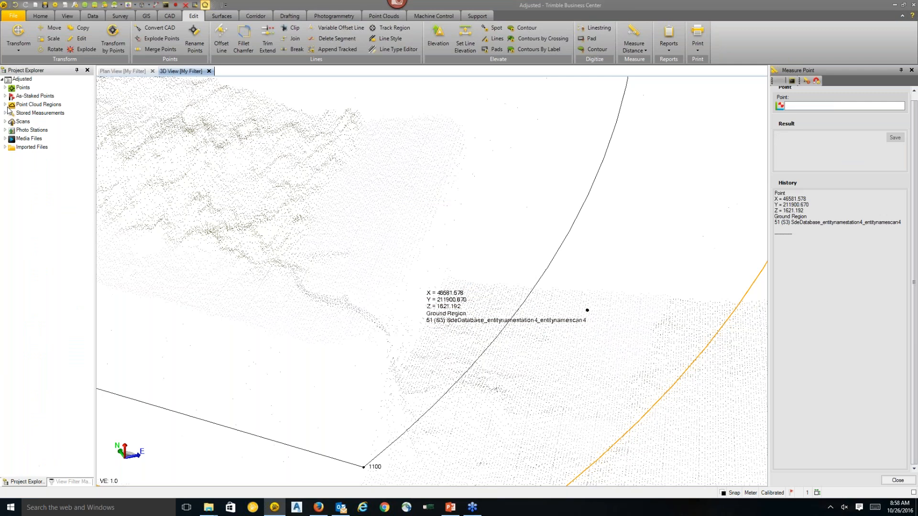
left_click(5, 113)
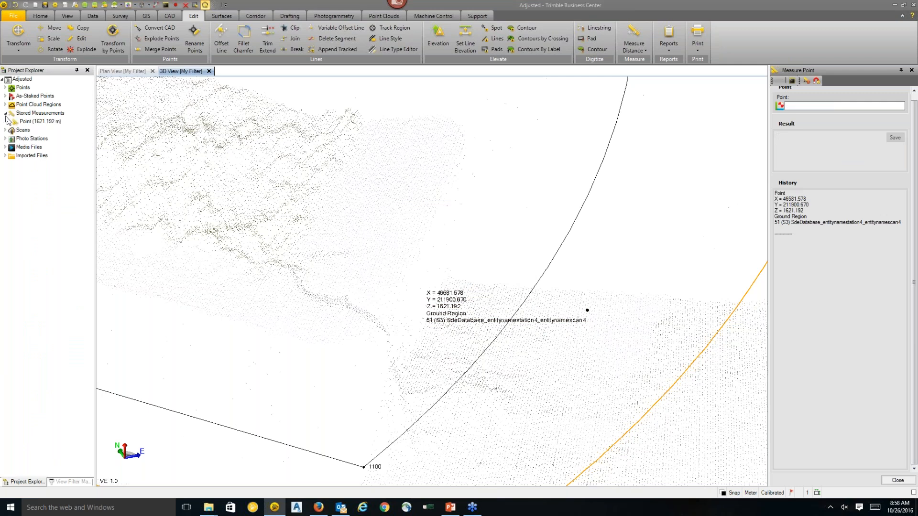
Step: Turn on the Raw Data and Photogrammetry categories in the My Filter view filter for the 3D view around station 51
scroll(277, 249, "down", 6)
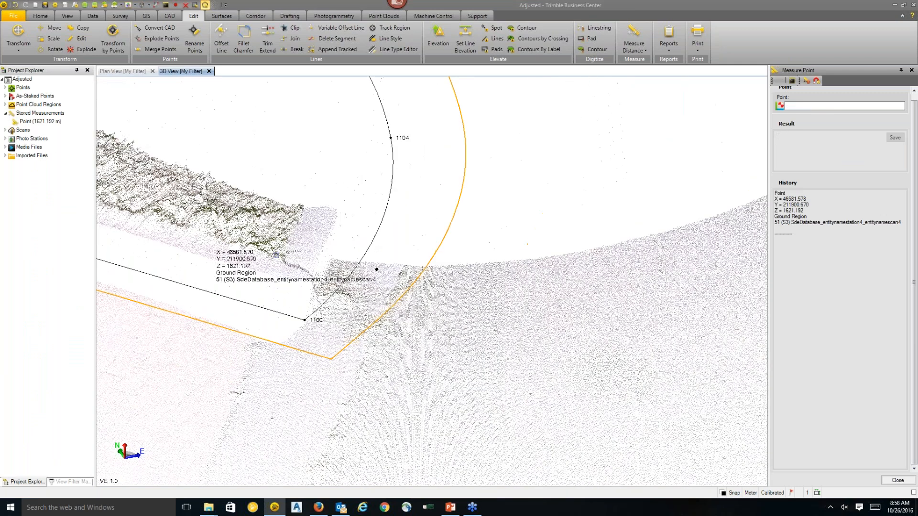
middle_click_drag(276, 251, 502, 357)
scroll(505, 354, "down", 4)
scroll(463, 301, "down", 2)
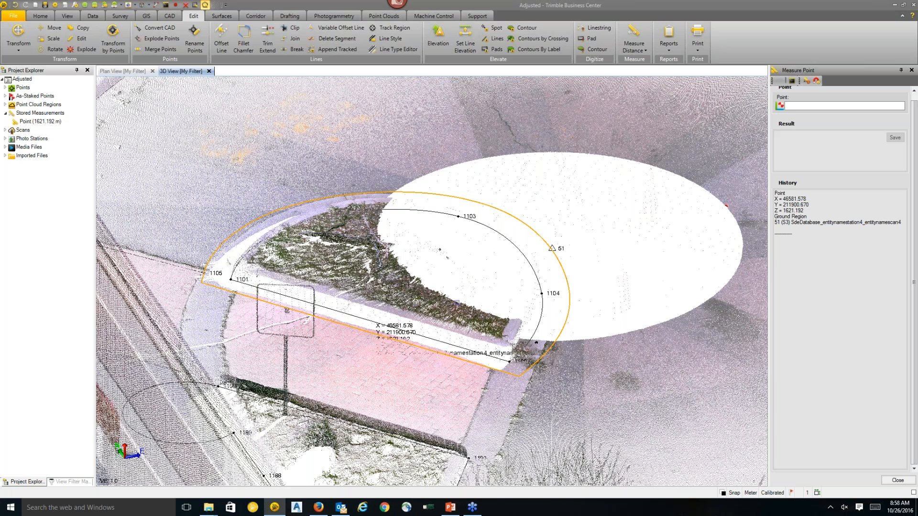
scroll(458, 302, "down", 1)
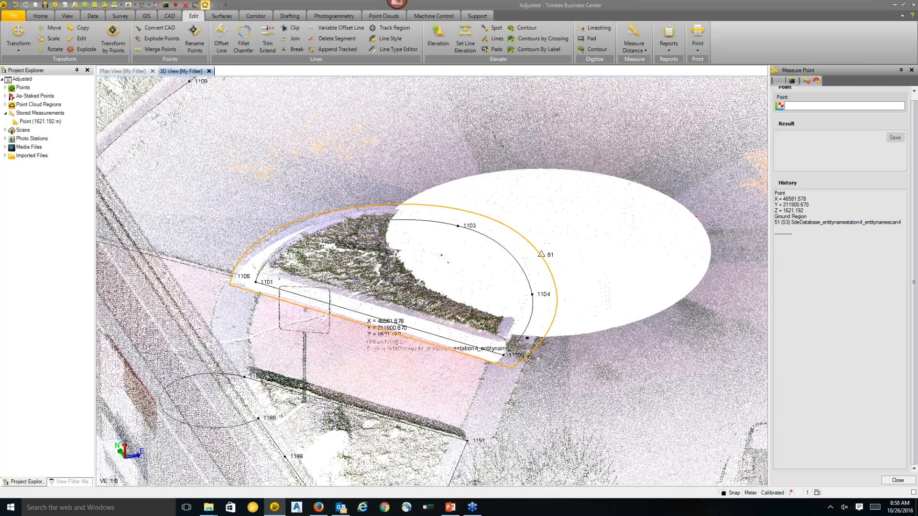
scroll(454, 302, "down", 2)
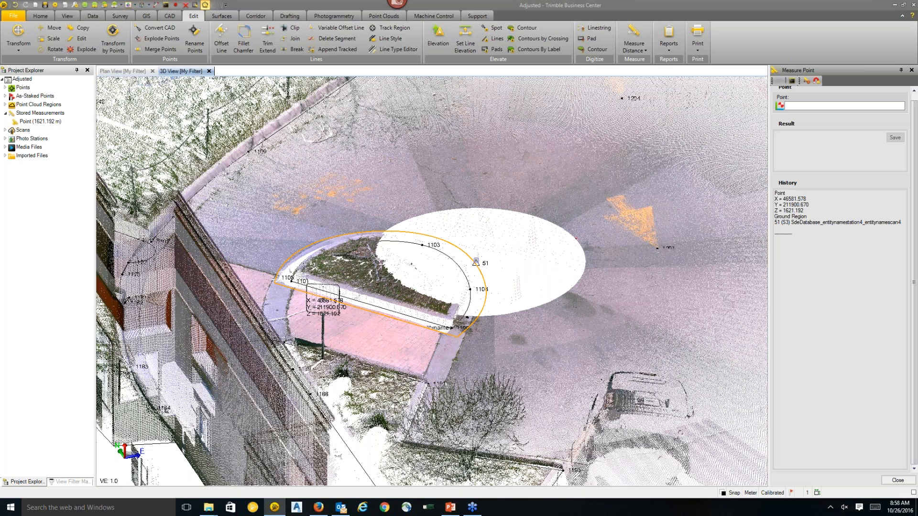
right_click(483, 265)
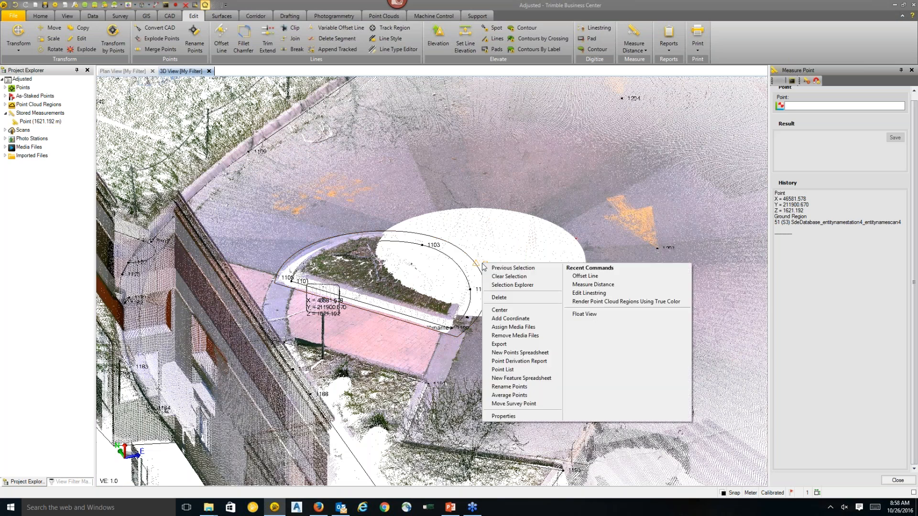
left_click(85, 432)
left_click(77, 484)
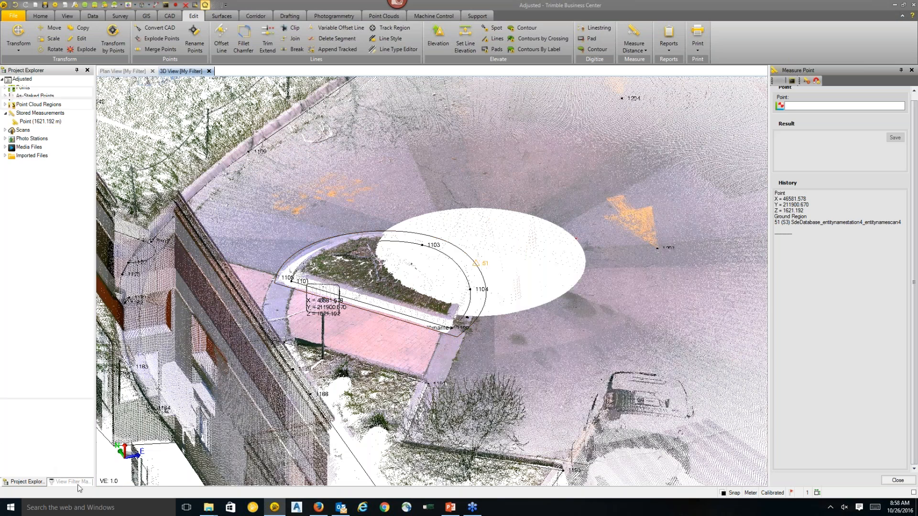
left_click(11, 131)
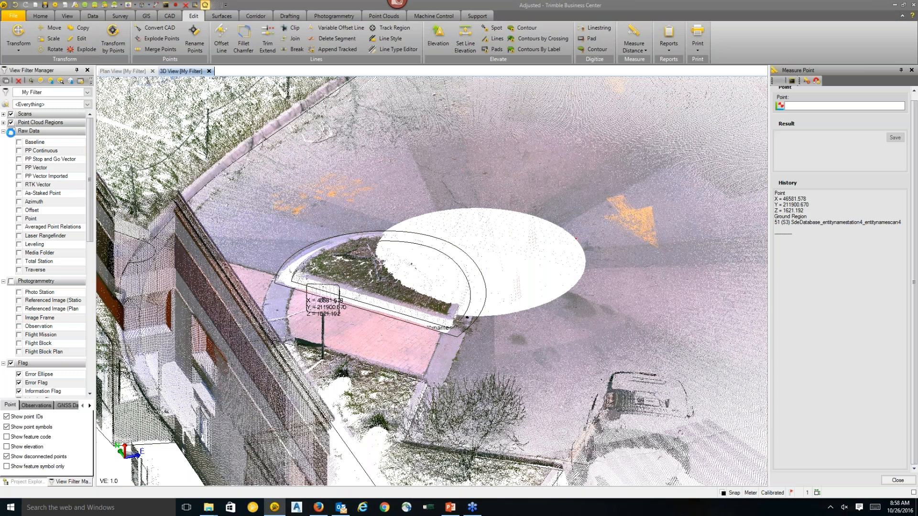
left_click(10, 132)
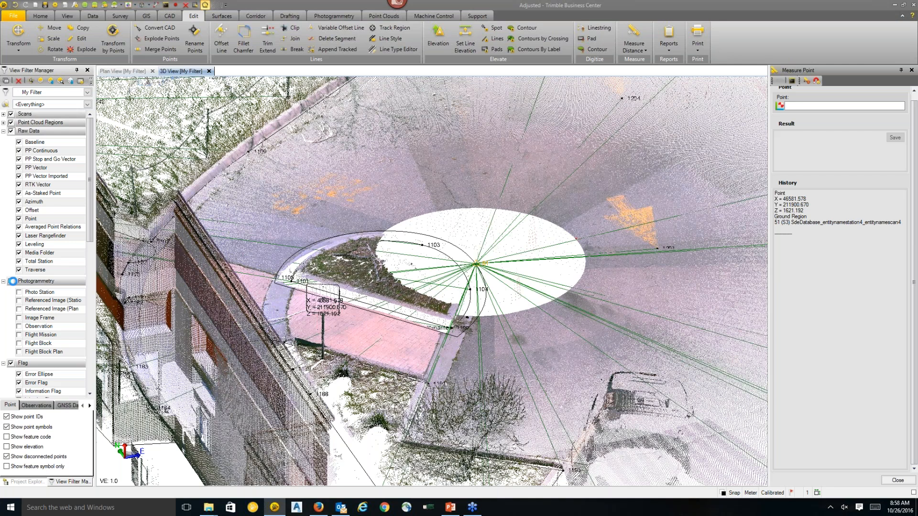
left_click(11, 282)
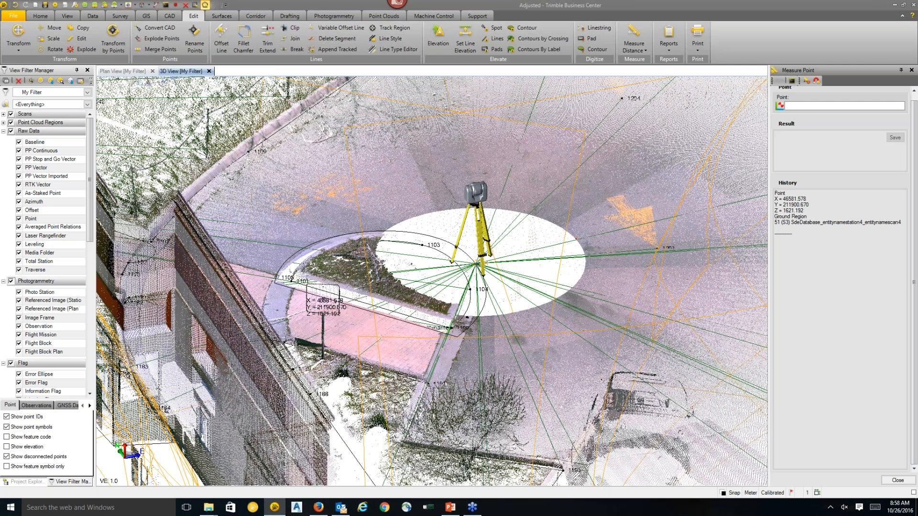
Step: Select station 51 (S3) in the 3D view and open a new station view from it
mouse_move(477, 263)
mouse_move(483, 211)
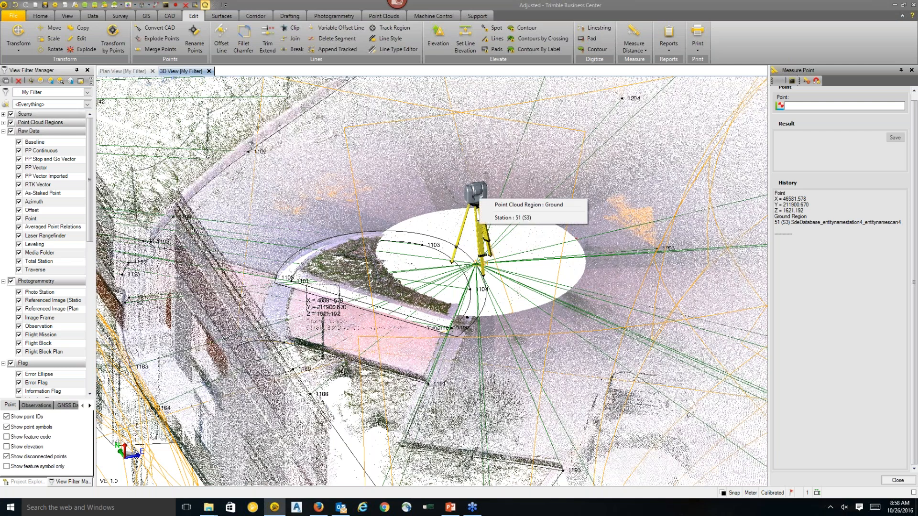
left_click(475, 193)
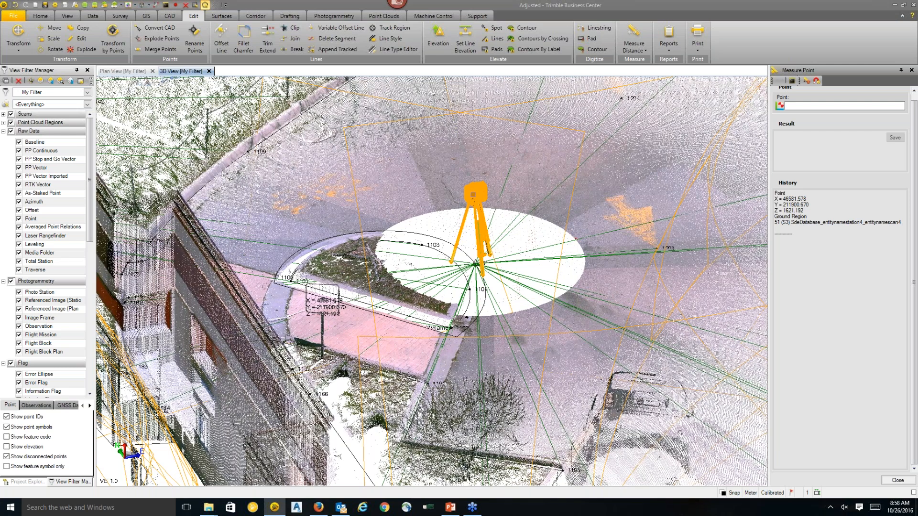
right_click(473, 194)
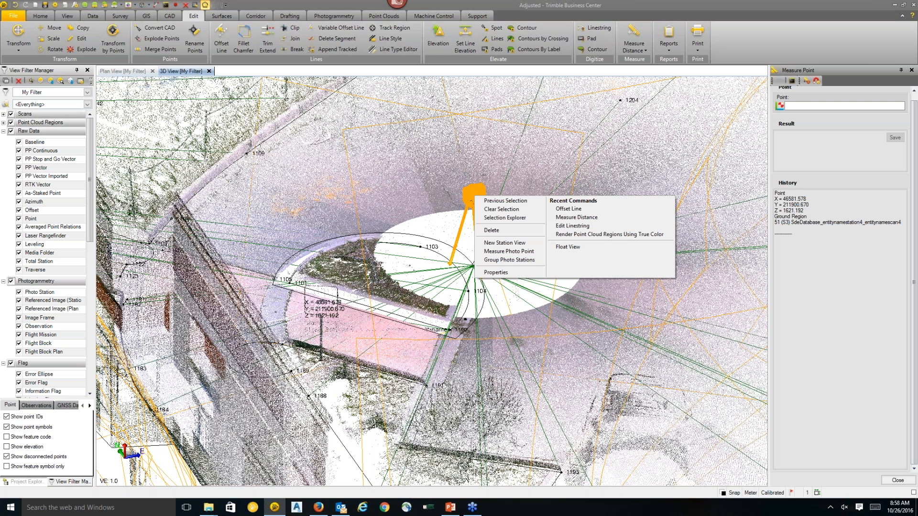
left_click(510, 244)
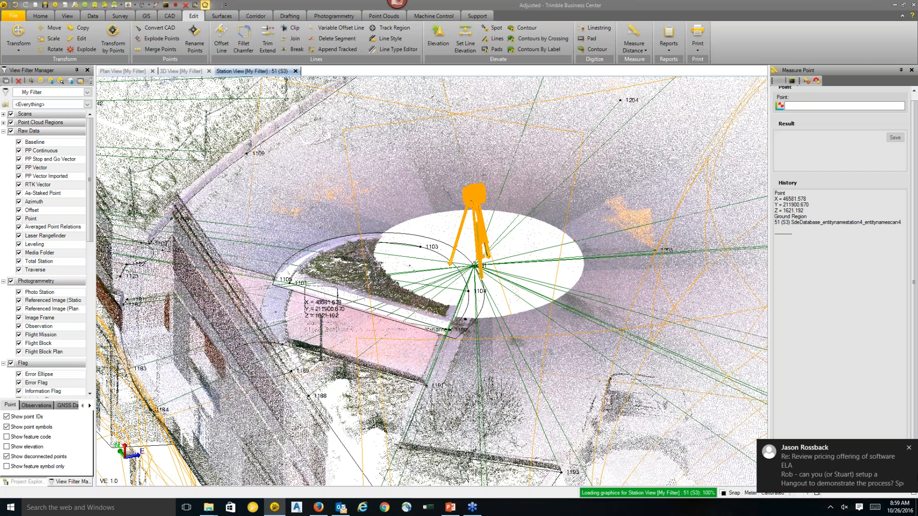
left_click(909, 448)
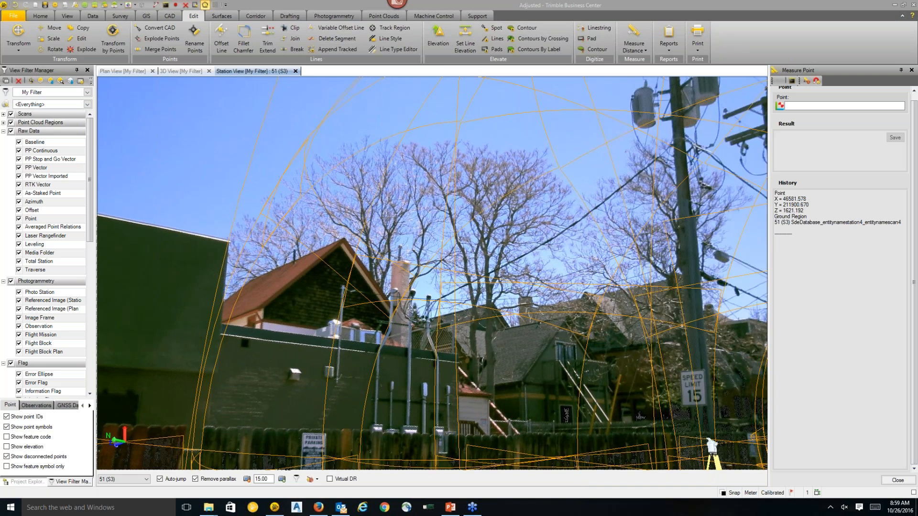
Step: Hide the image frames in the station view and enable Virtual DR
middle_click_drag(411, 309, 232, 275)
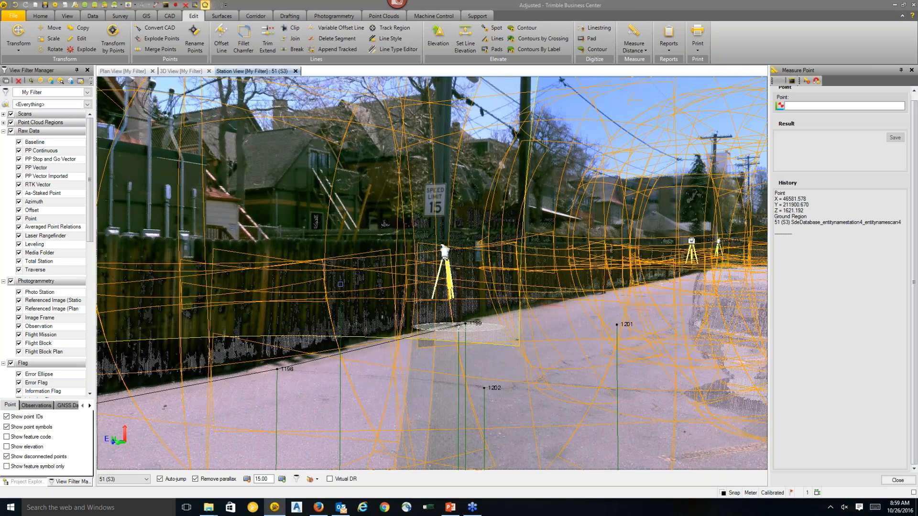
left_click(19, 318)
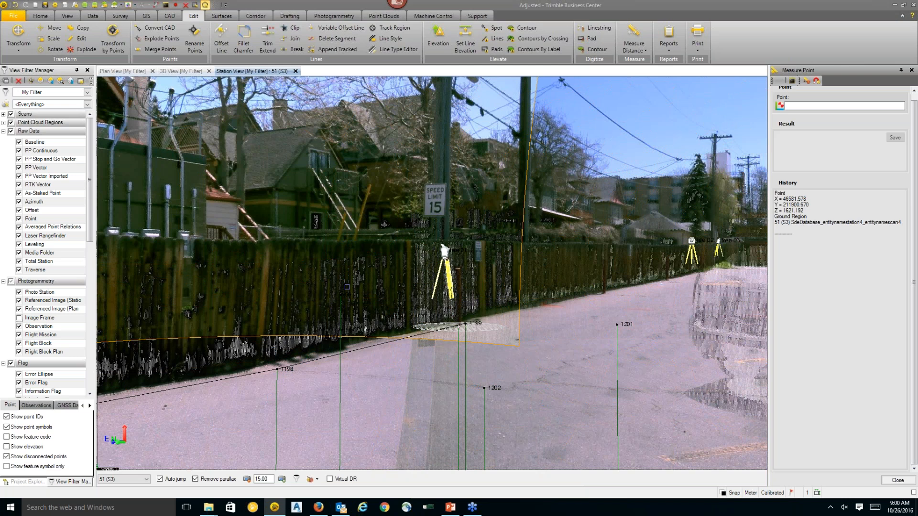
middle_click_drag(663, 333, 441, 273)
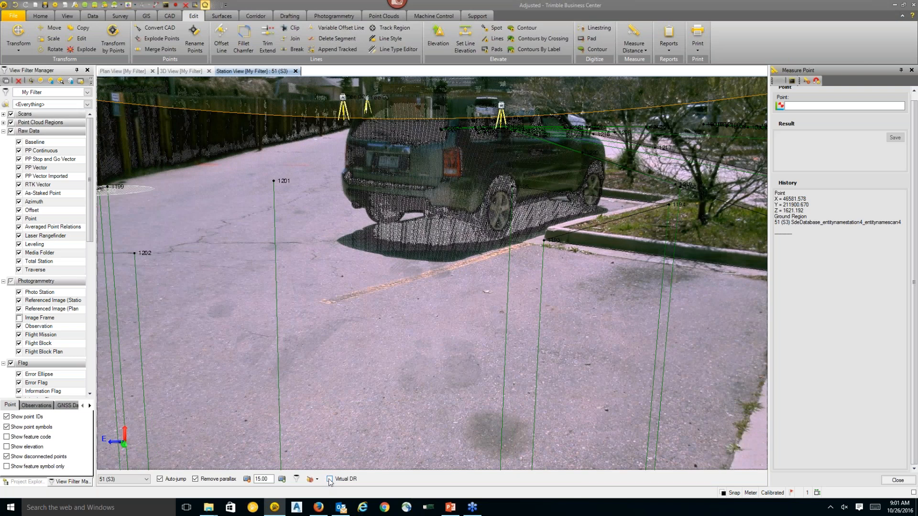
left_click(330, 480)
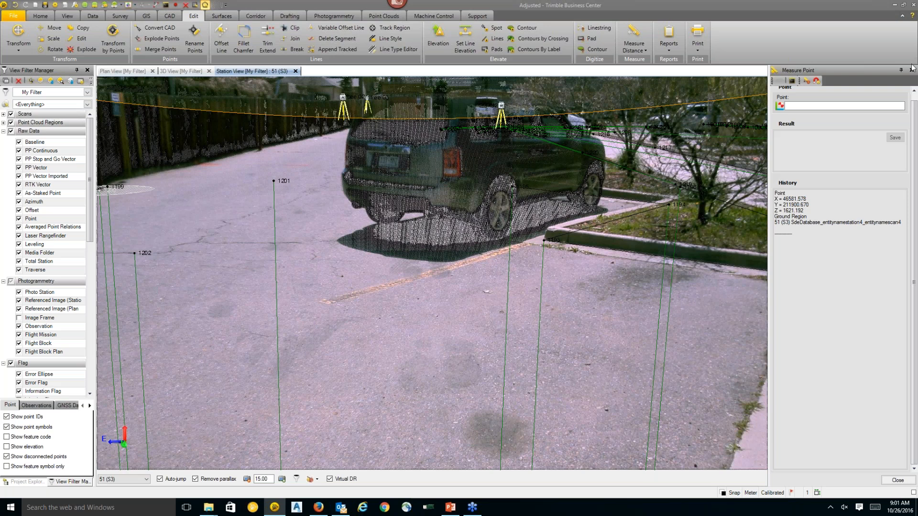
Step: Hide the point cloud regions and try to create a point on the Points layer at the building's roof corner
left_click(169, 15)
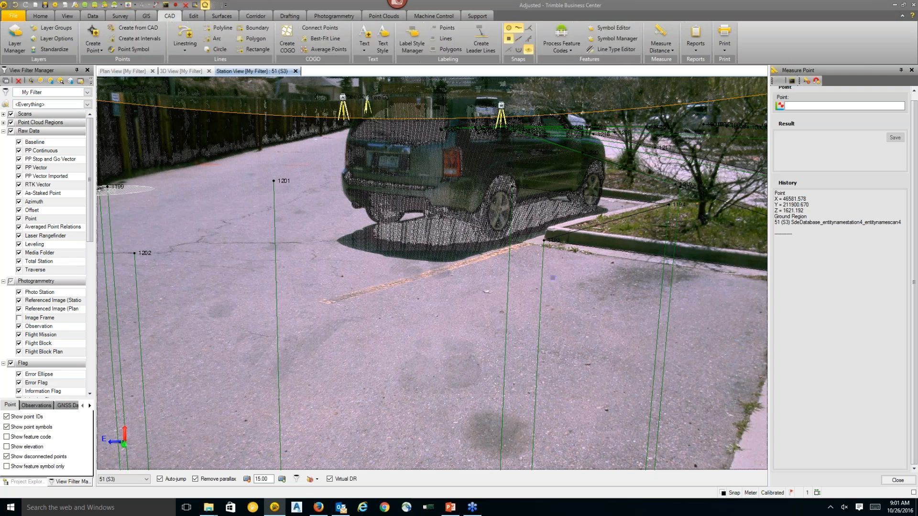
left_click_drag(577, 285, 157, 442)
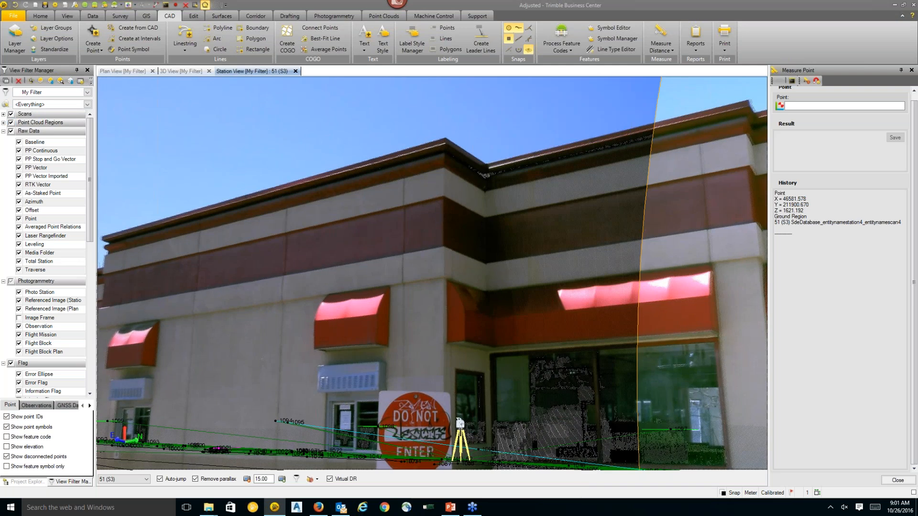
left_click(11, 122)
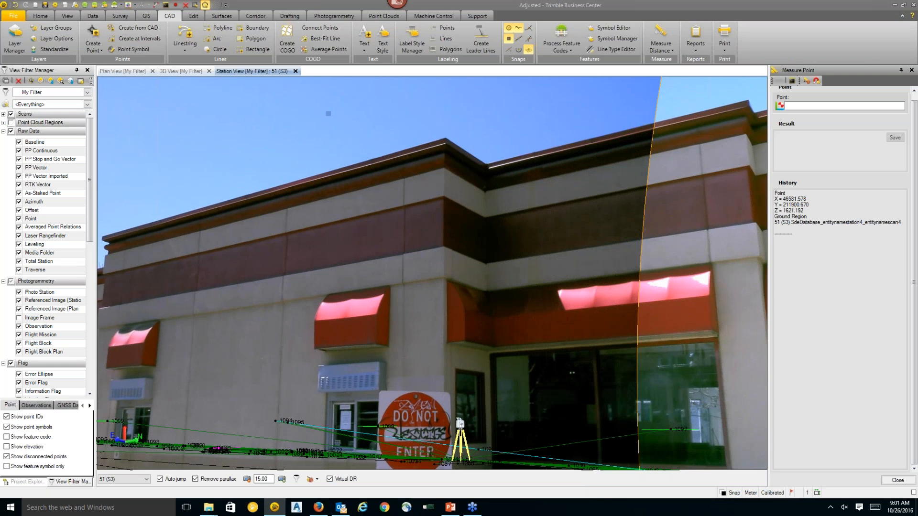
left_click(100, 41)
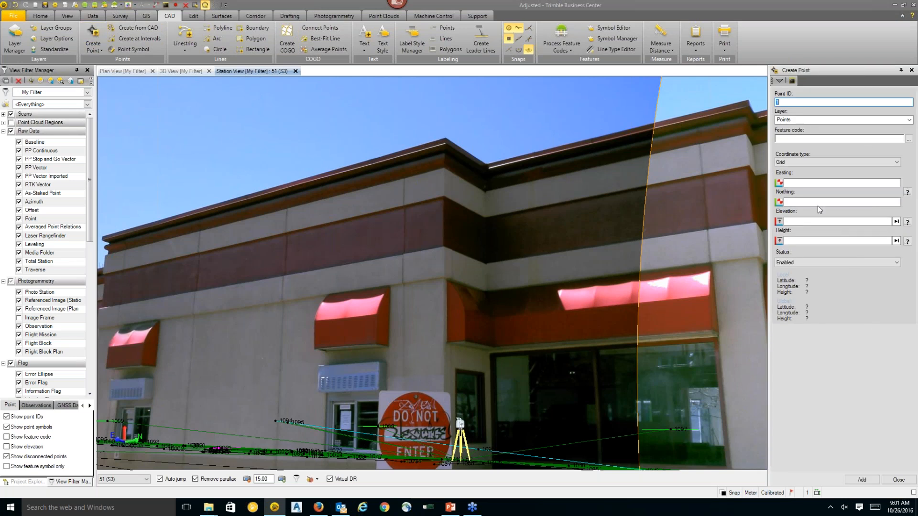
left_click(799, 183)
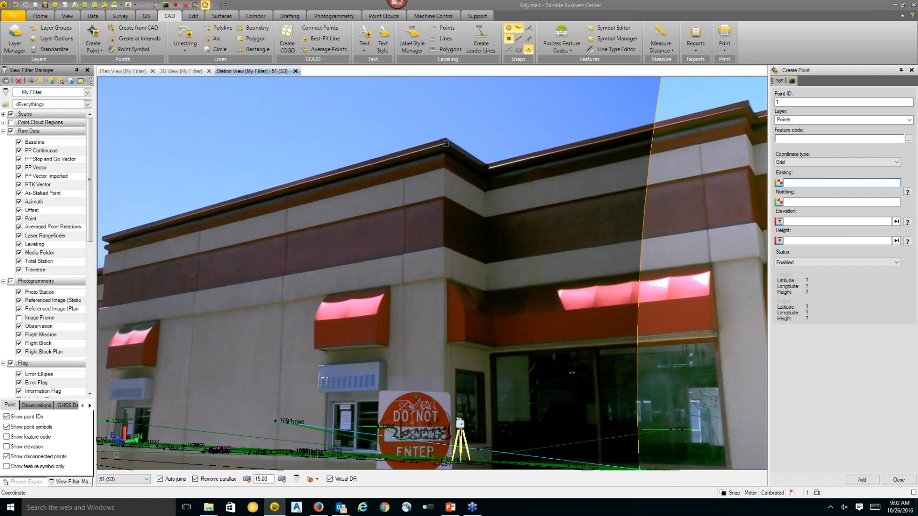
Step: Create a linestring on layer 0 and try to pick its start point at the storefront window corner
middle_click_drag(605, 340, 468, 244)
left_click(184, 35)
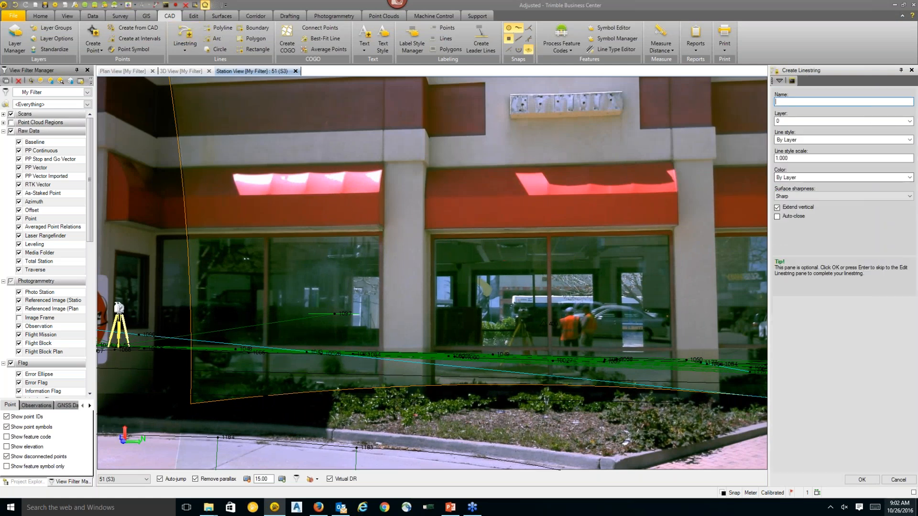
left_click(855, 480)
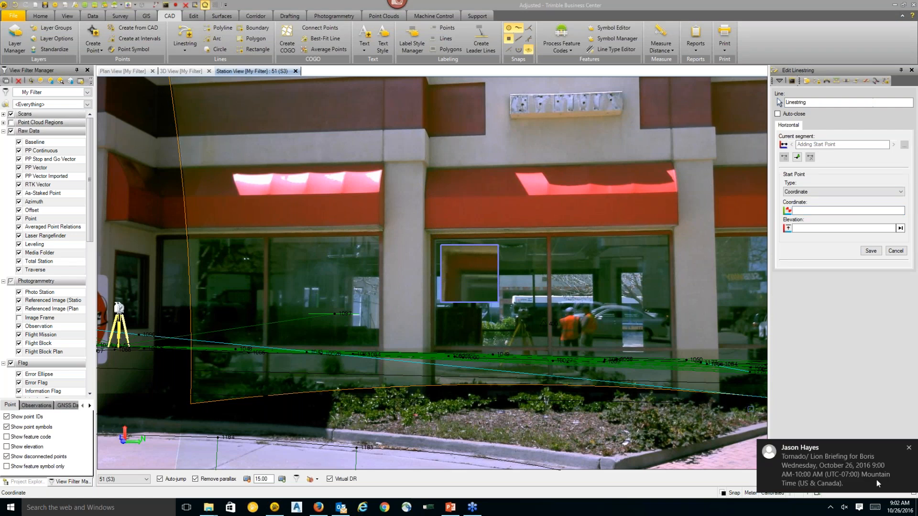
left_click(908, 448)
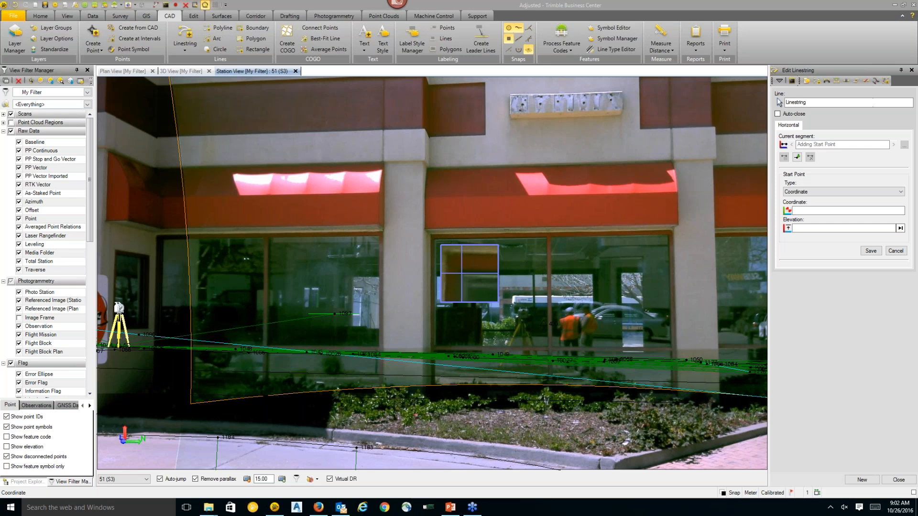
left_click(462, 273)
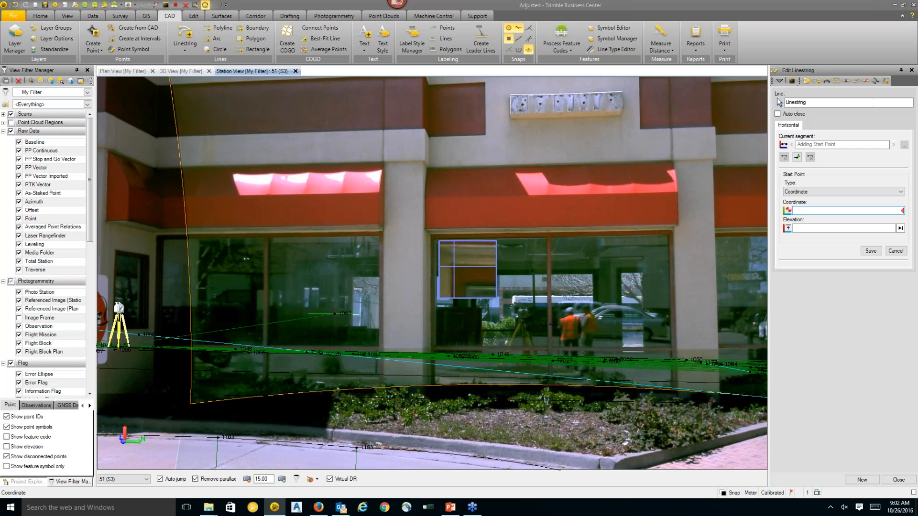
Step: Show the point cloud regions over the storefront photo and turn off parallax removal in the station view
left_click(11, 123)
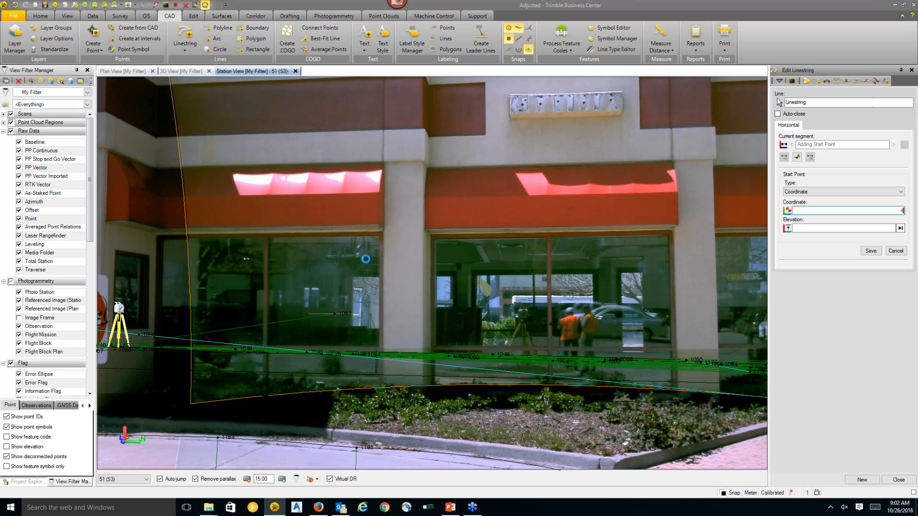
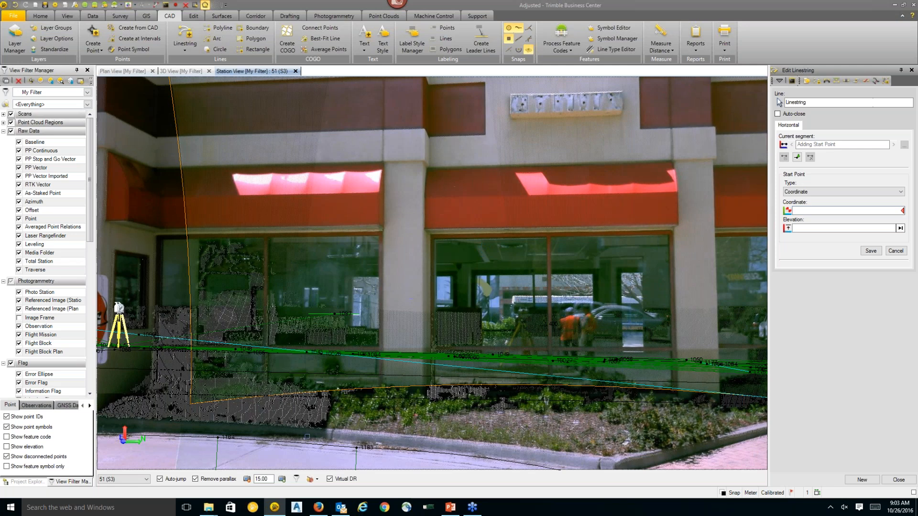
left_click(195, 479)
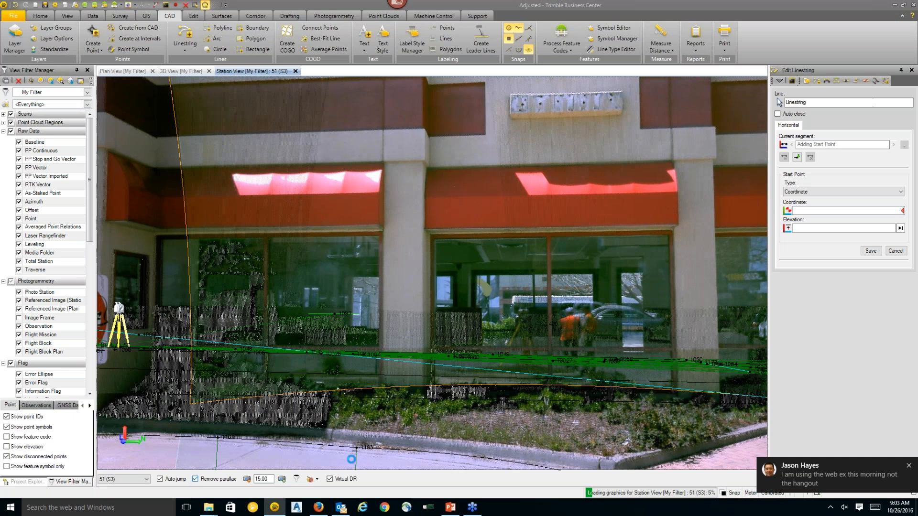
left_click(908, 467)
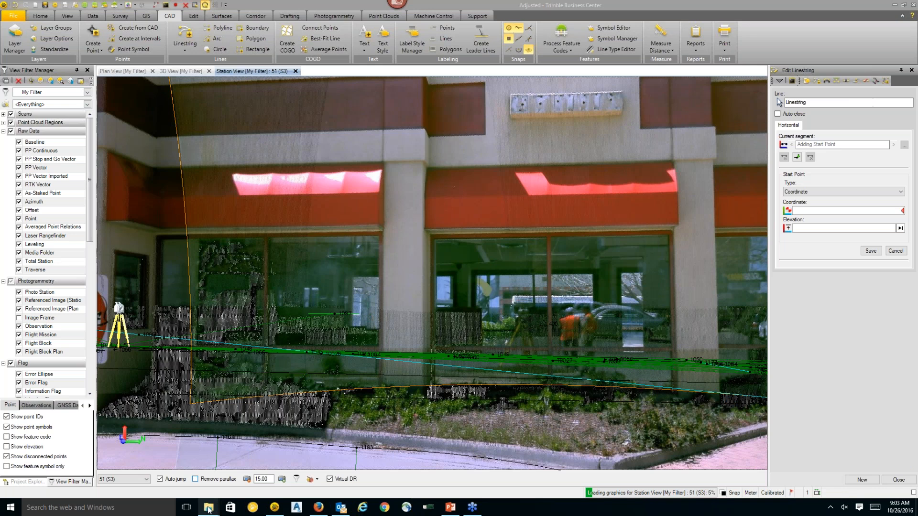
Step: Open the project file Topo Plan Finished.vce from the TBC Project folder inside the desktop's SX10_Data topographic survey data
mouse_move(211, 511)
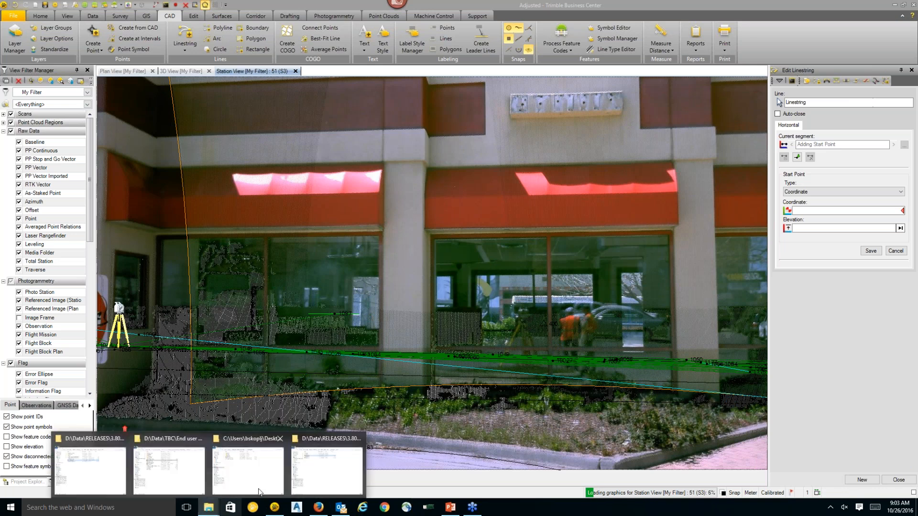
left_click(82, 432)
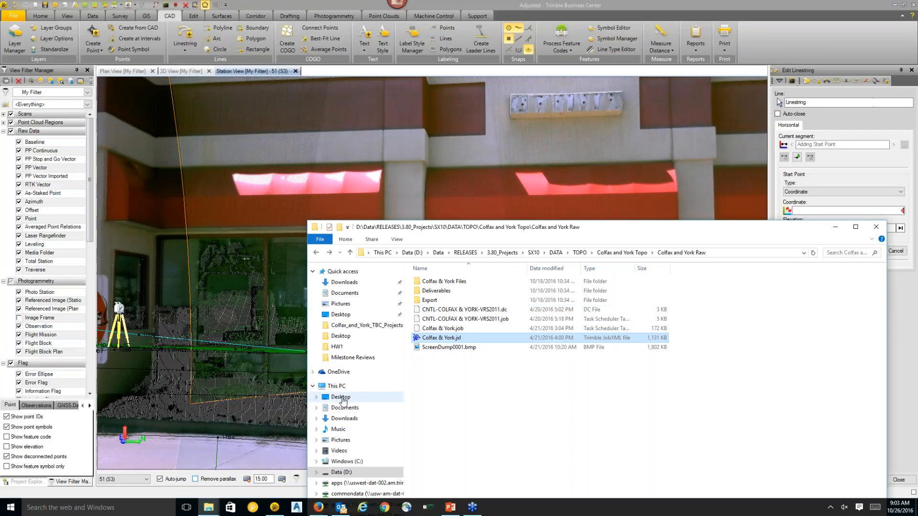
left_click(342, 399)
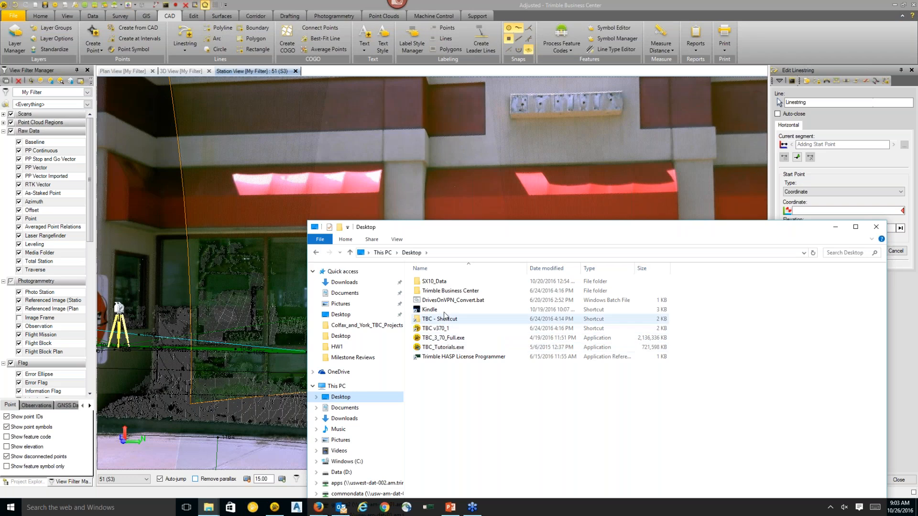
double_click(440, 282)
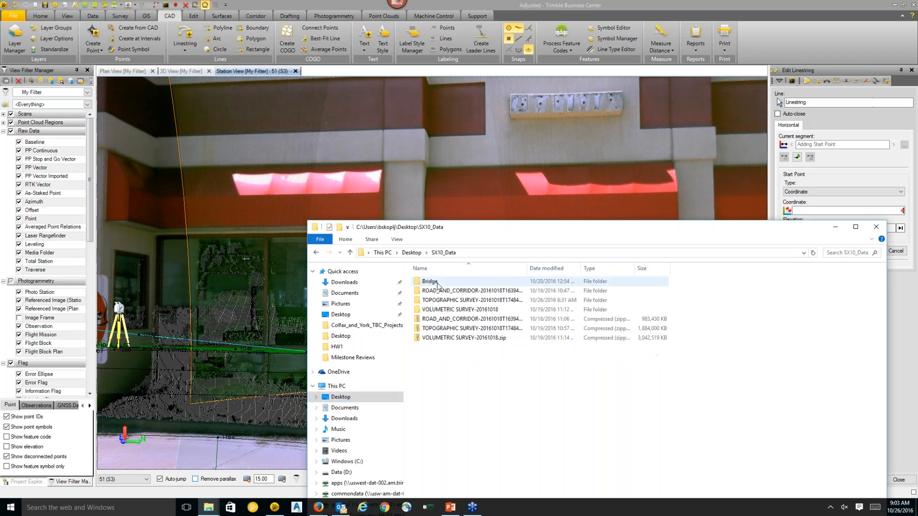
double_click(456, 300)
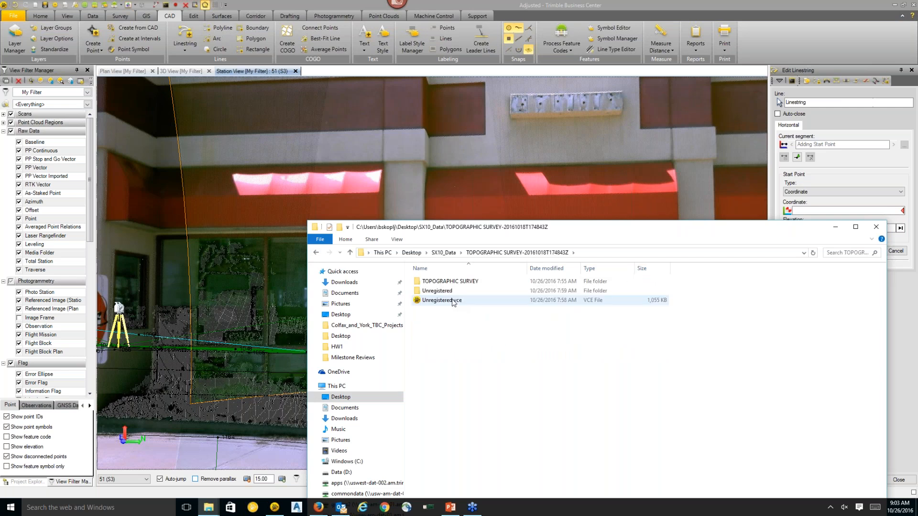
double_click(458, 282)
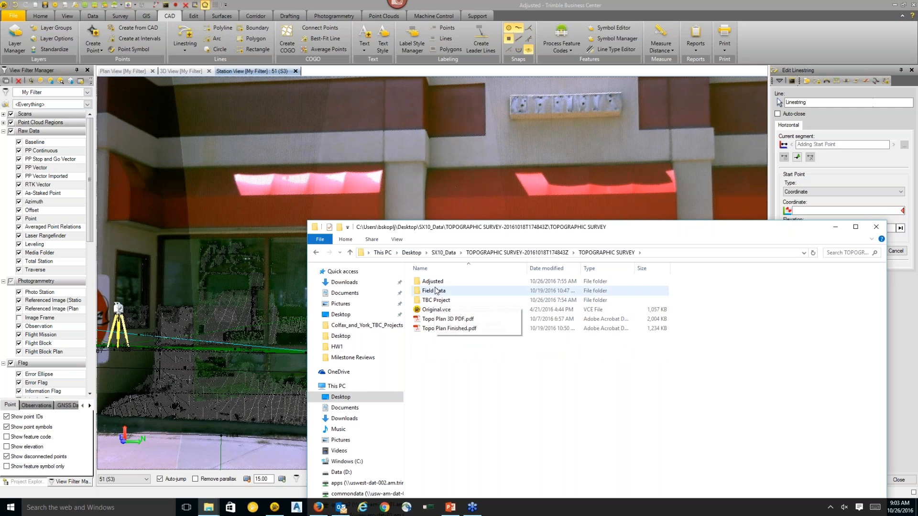
double_click(436, 300)
left_click(444, 292)
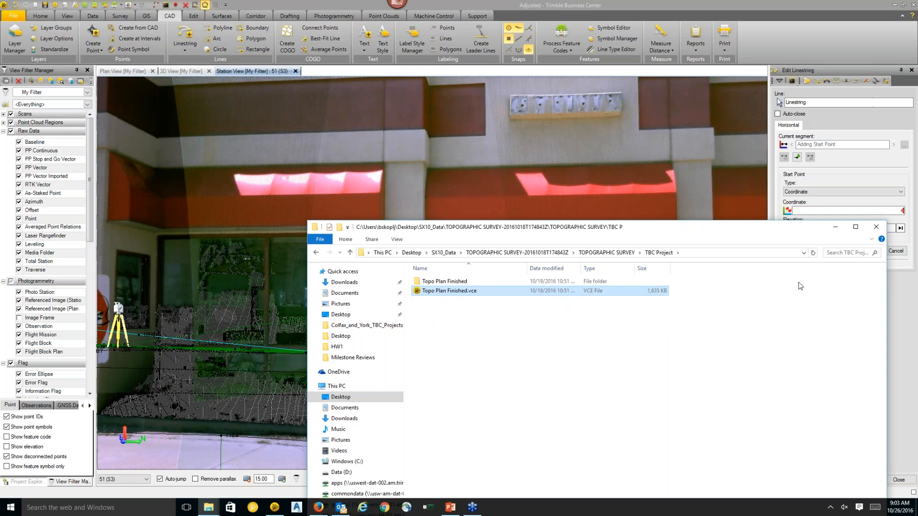
key("Return")
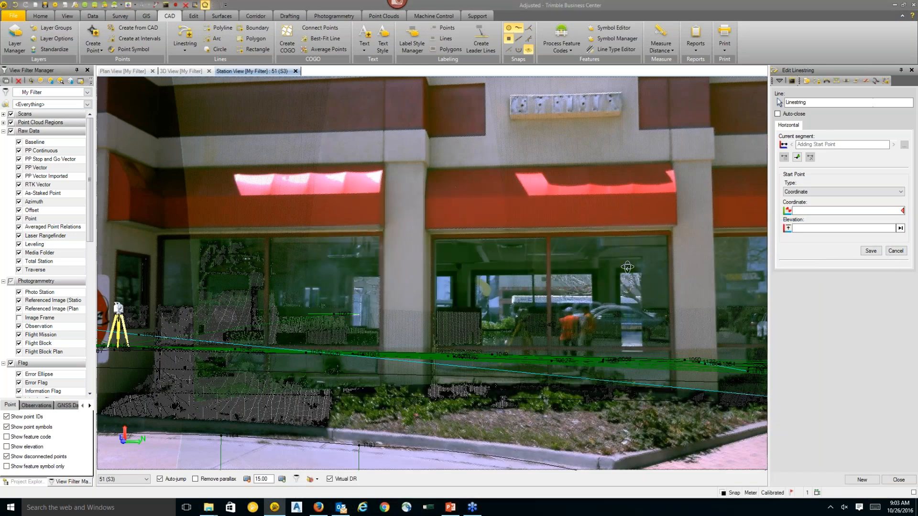
Step: Start the linestring at the upper-left corner of the middle storefront window in the station 51 photo
scroll(573, 260, "up", 3)
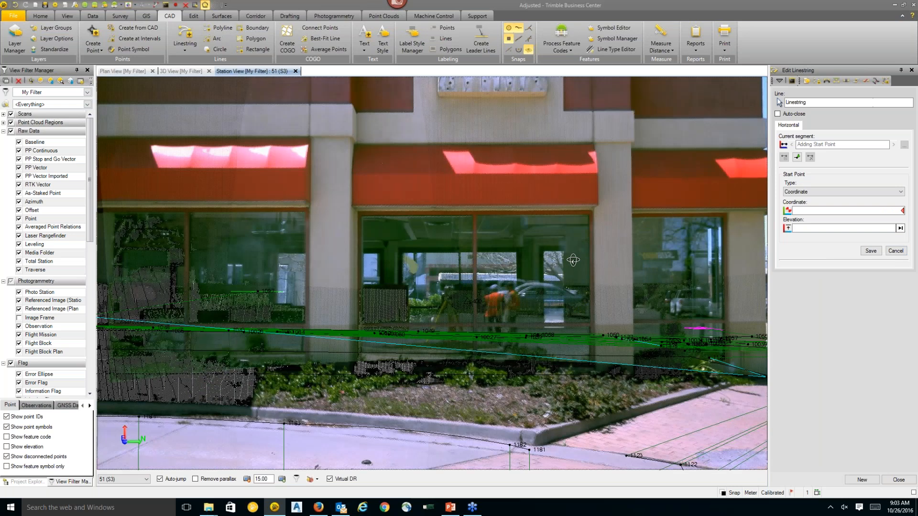
middle_click_drag(573, 260, 566, 252)
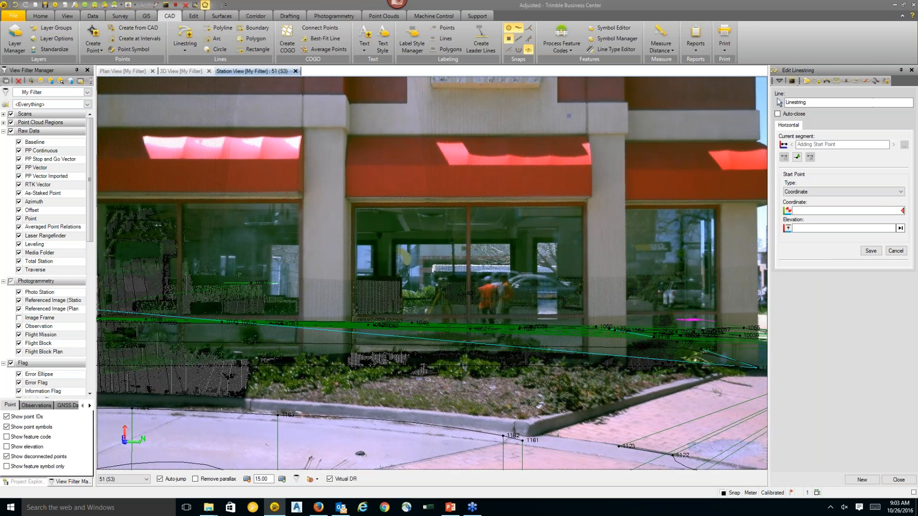
scroll(309, 224, "up", 1)
scroll(307, 223, "up", 1)
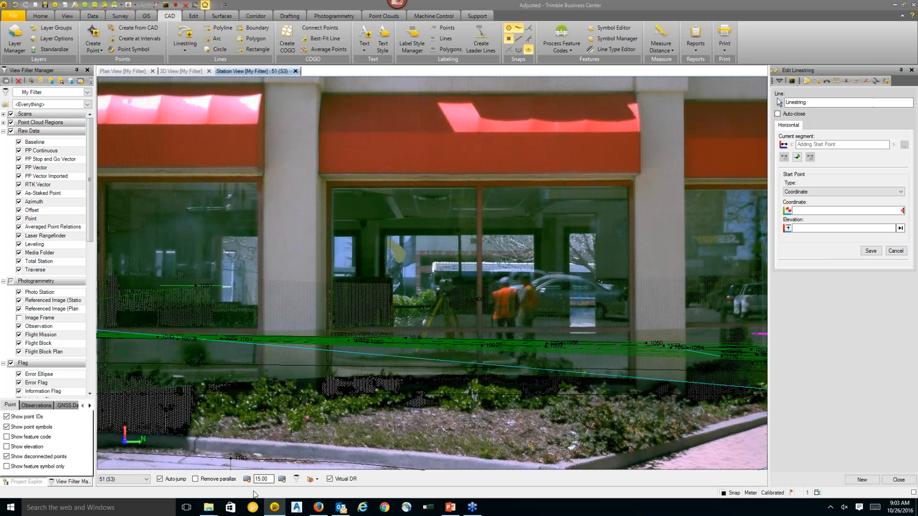
left_click(838, 211)
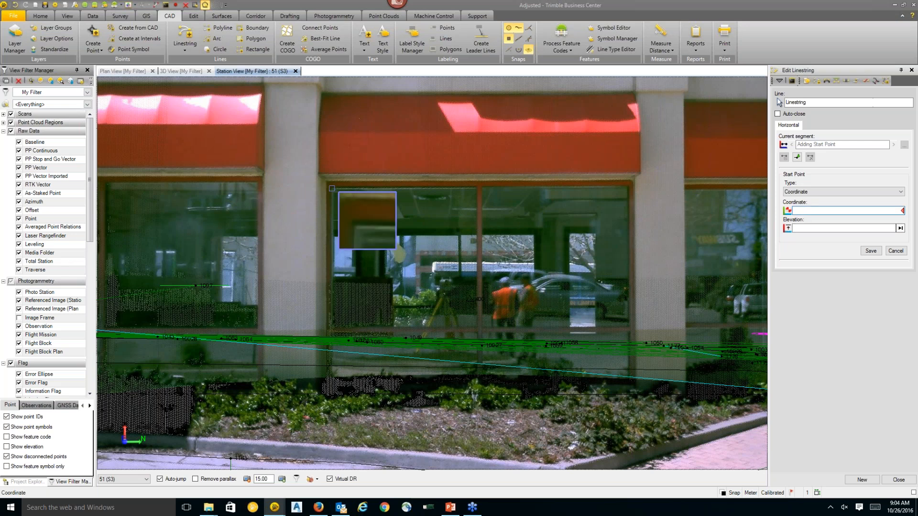
left_click(333, 187)
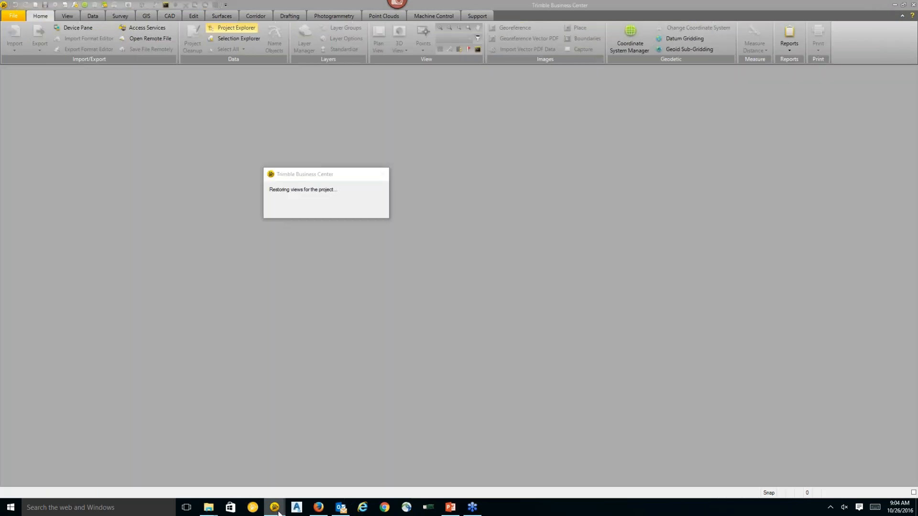
Step: Trace the linestring around the storefront window's remaining corners and auto-close it into a complete outline
mouse_move(275, 508)
left_click(251, 437)
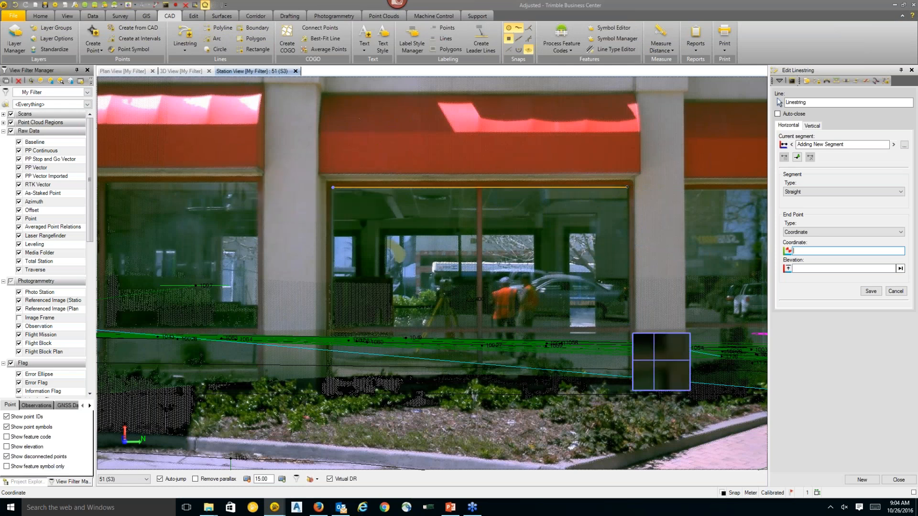
left_click(629, 326)
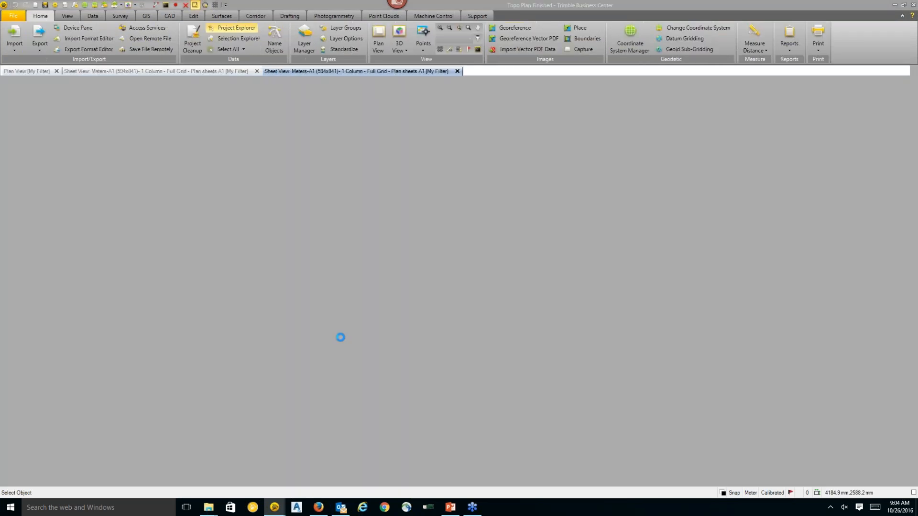
mouse_move(273, 508)
left_click(230, 469)
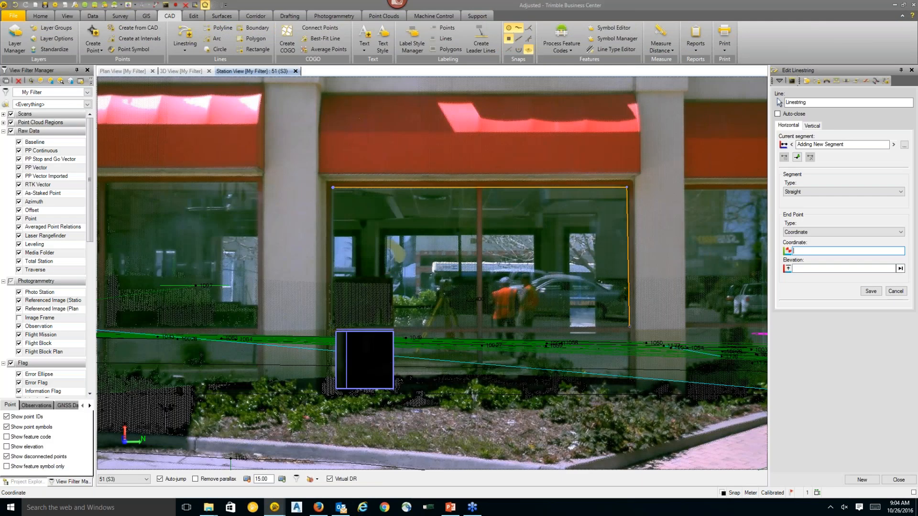
left_click(333, 326)
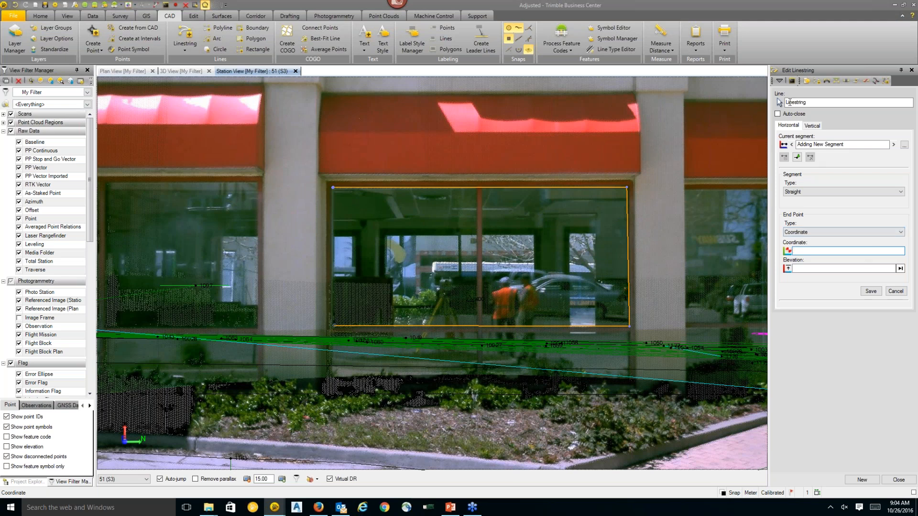
left_click(778, 113)
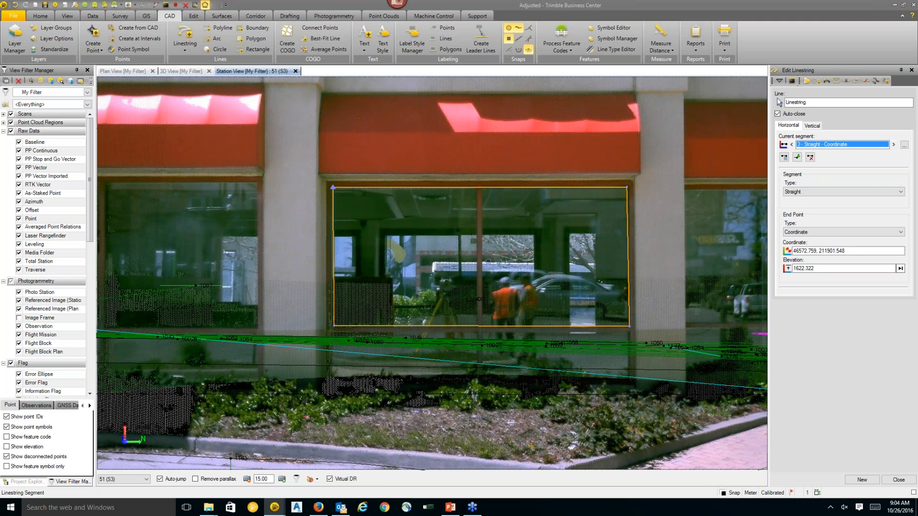
left_click(912, 70)
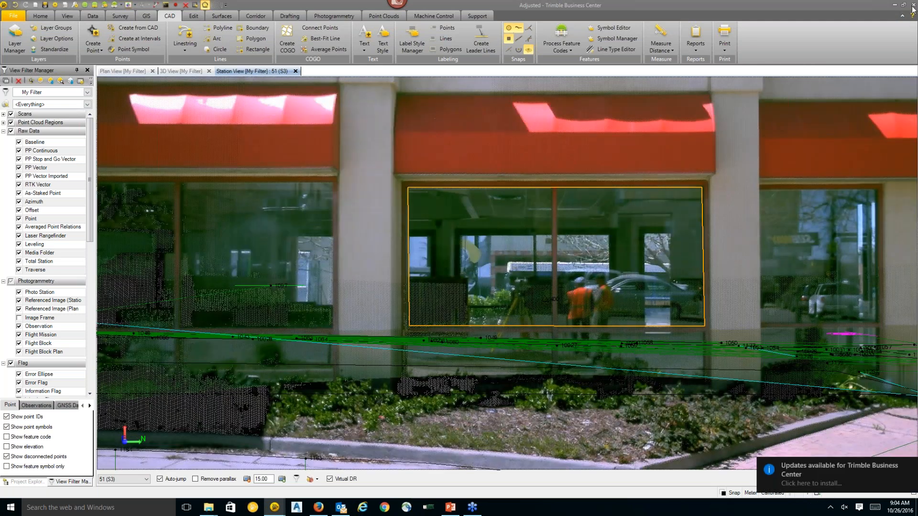
Step: Close the Adjusted project and show the plan view of the Topo Plan Finished project
left_click(912, 6)
left_click(506, 266)
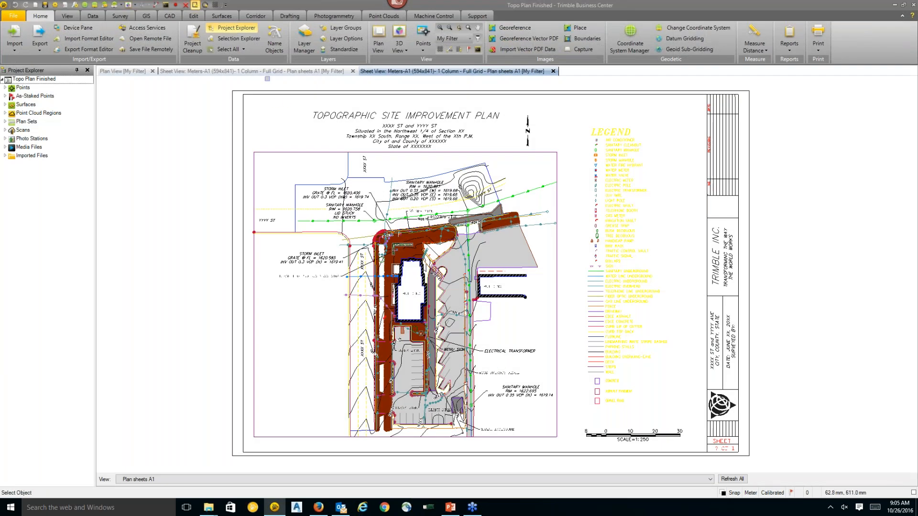
left_click(123, 71)
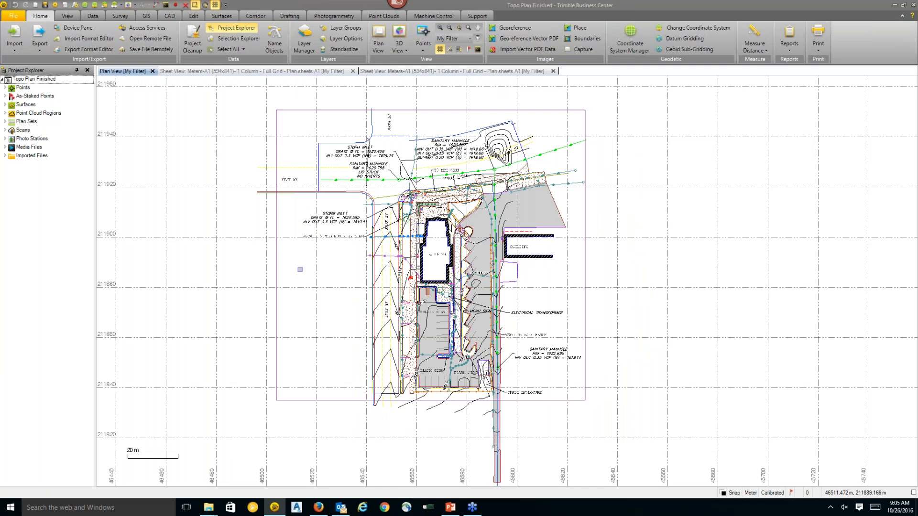
Step: Examine the finished plan's linework, hatching, labels and symbols around the south end of the main building
scroll(433, 259, "up", 2)
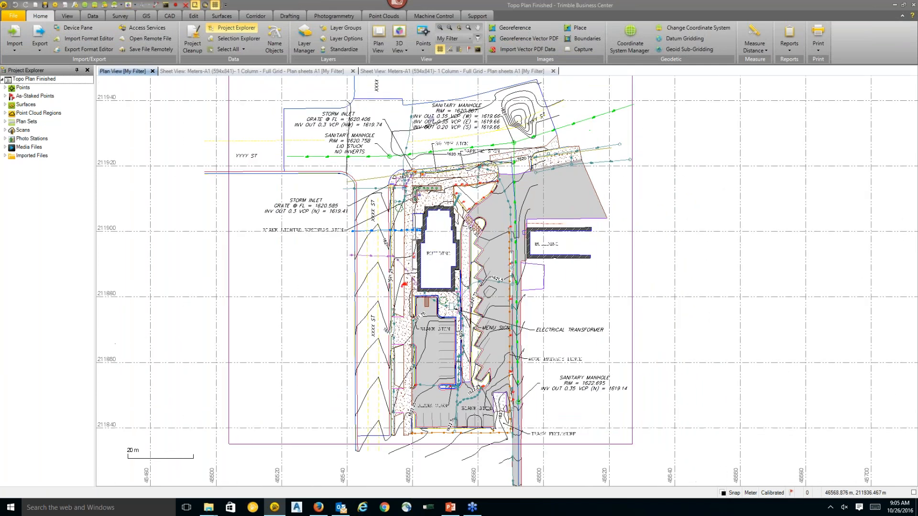
scroll(430, 254, "up", 3)
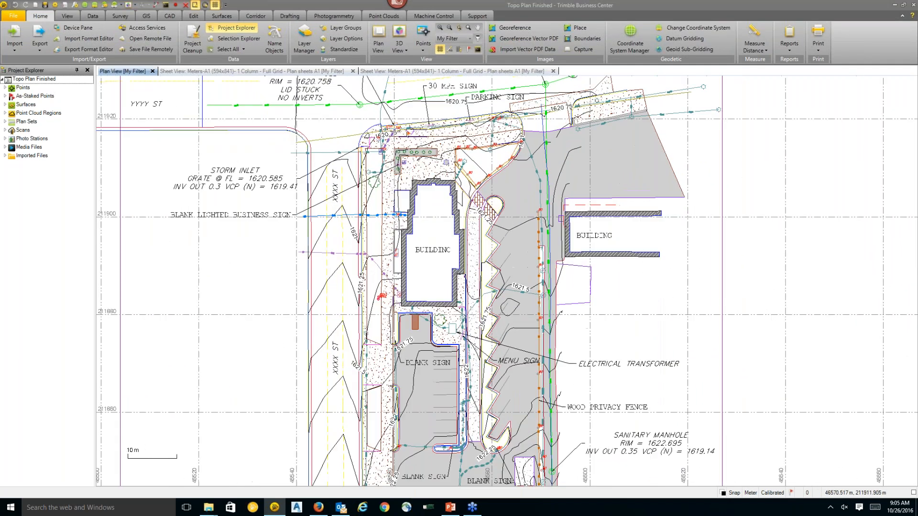
scroll(434, 250, "up", 3)
middle_click_drag(434, 309, 386, 189)
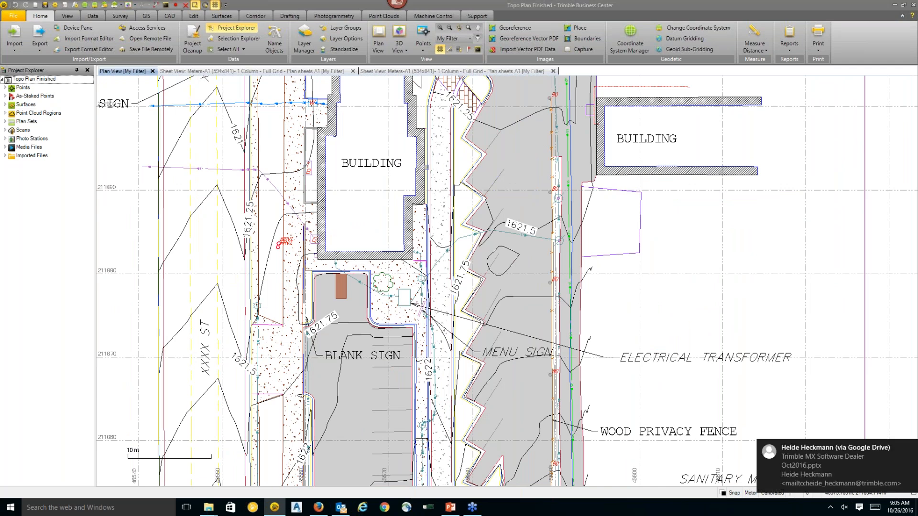
left_click(910, 447)
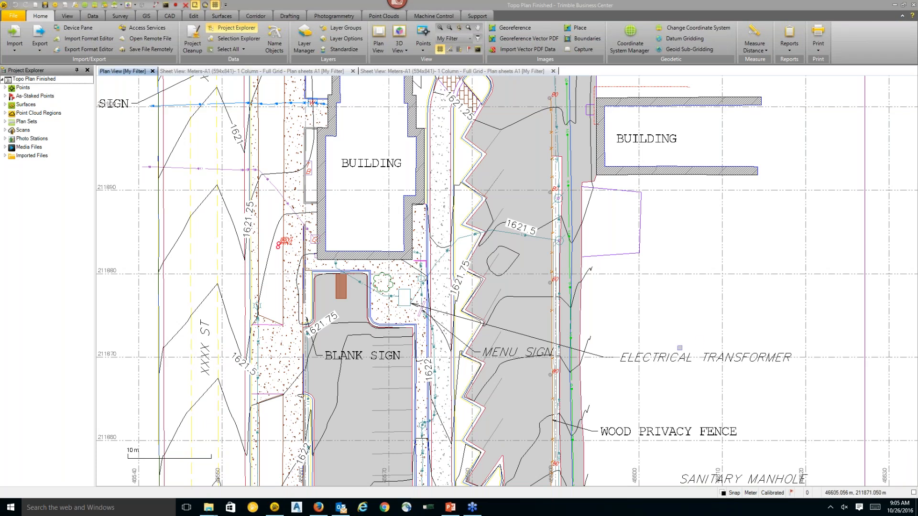
scroll(363, 278, "up", 4)
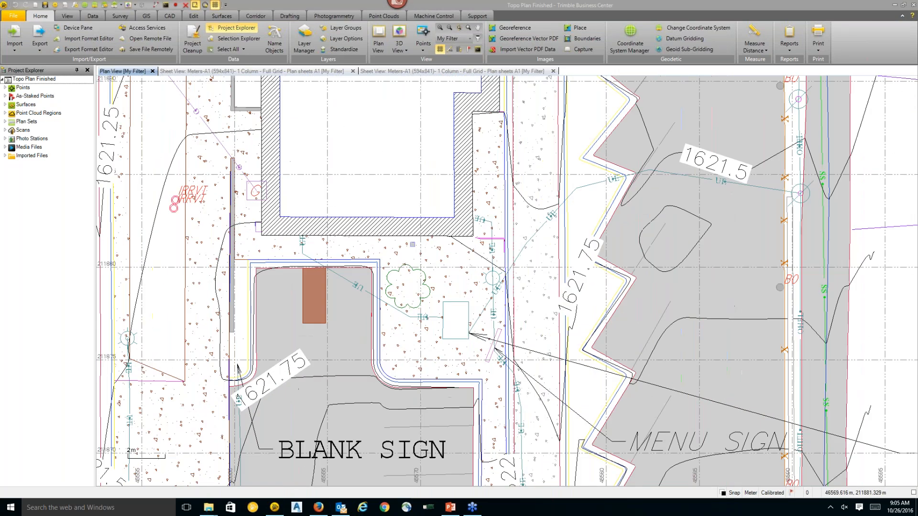
middle_click_drag(400, 362, 541, 367)
scroll(500, 297, "up", 2)
scroll(500, 297, "down", 2)
Step: Review the overall site plan, including the streets, storm inlets, sanitary manholes, contours and both buildings
scroll(500, 298, "down", 6)
middle_click_drag(480, 333, 438, 385)
scroll(426, 178, "down", 1)
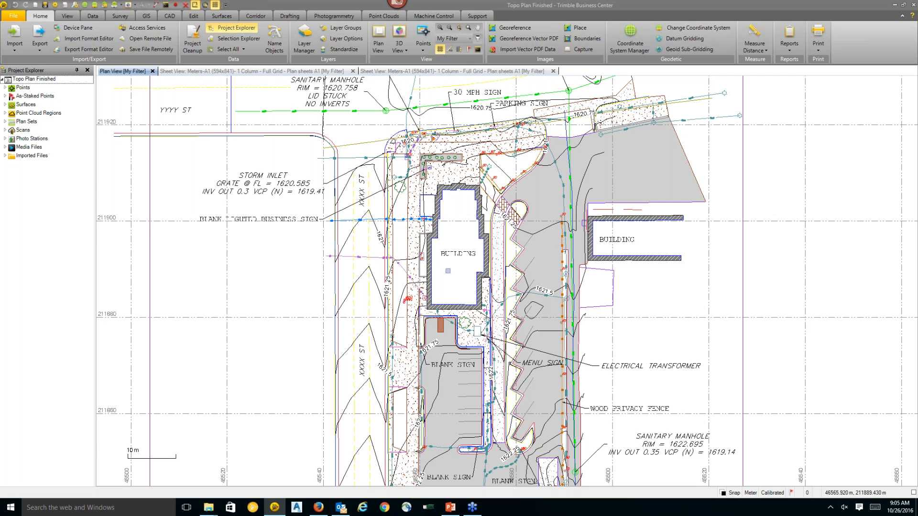
middle_click_drag(406, 162, 383, 244)
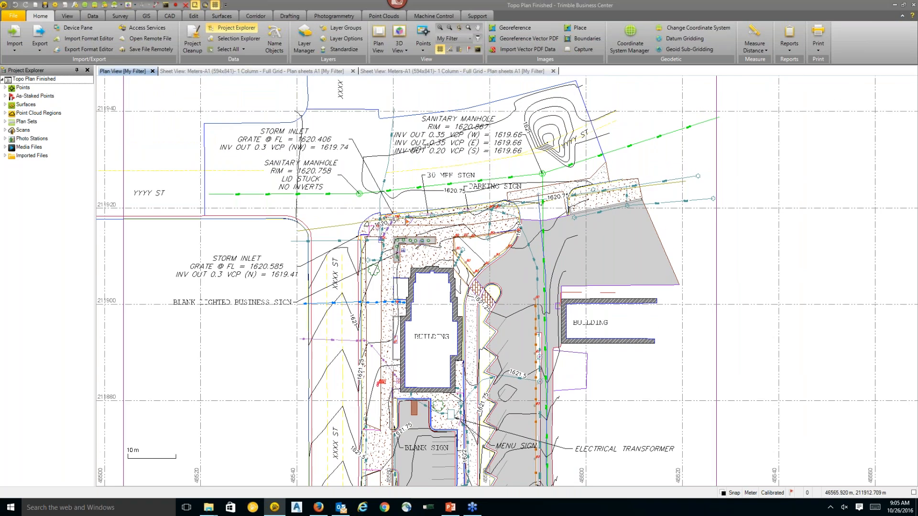
mouse_move(420, 241)
middle_mouse_down()
mouse_move(432, 247)
mouse_move(475, 174)
mouse_move(454, 89)
mouse_move(421, 70)
mouse_move(497, 180)
mouse_move(507, 212)
middle_mouse_up()
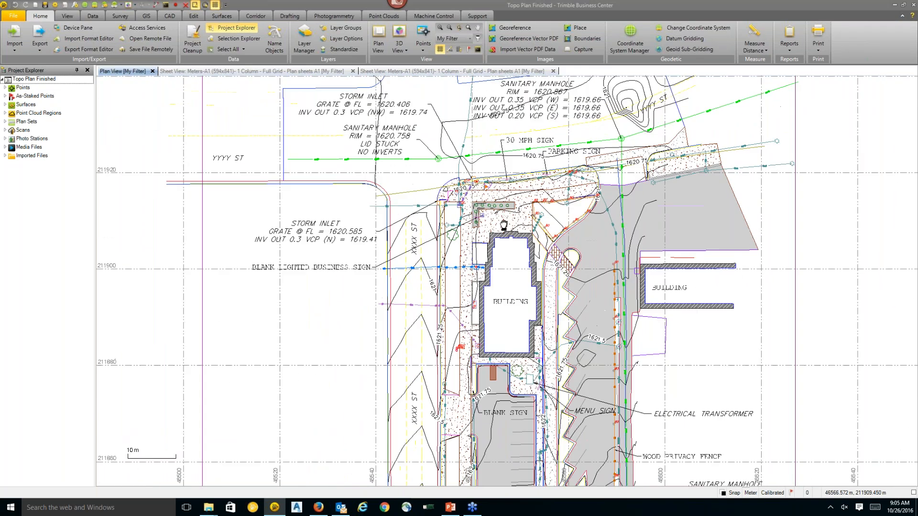
middle_click_drag(514, 252, 444, 236)
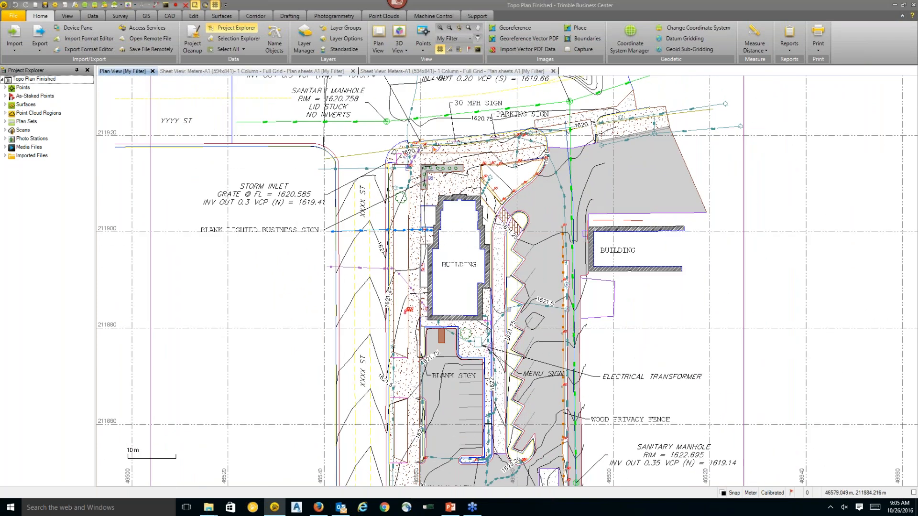
scroll(464, 305, "down", 1)
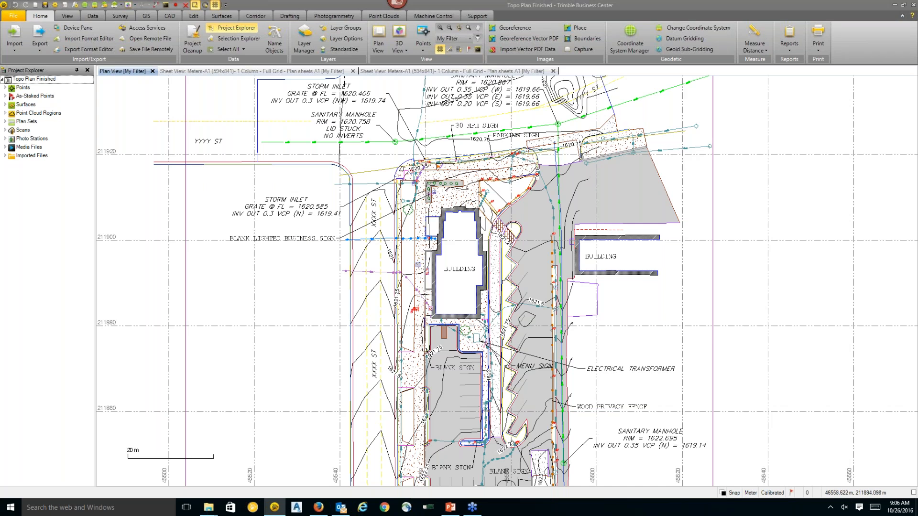
Step: Check the project's list of point cloud regions and show all of them in the plan view through My Filter
left_click(5, 114)
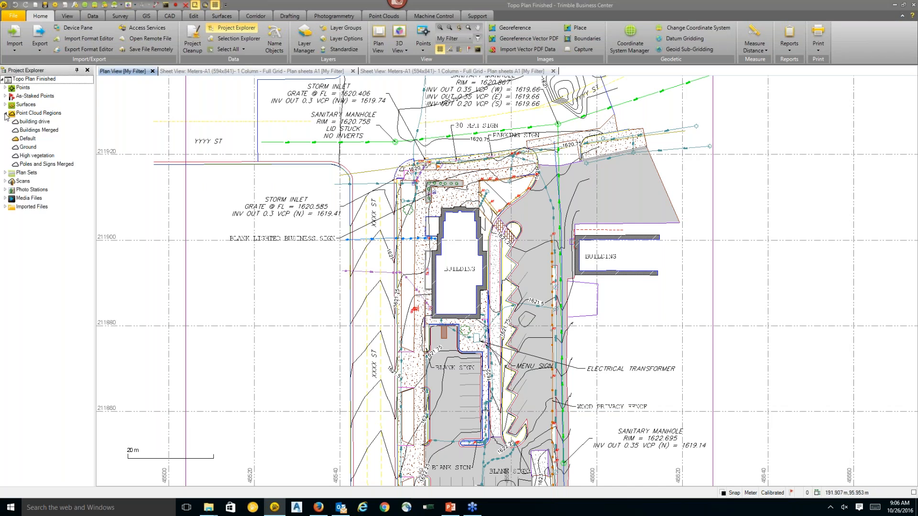
left_click(6, 113)
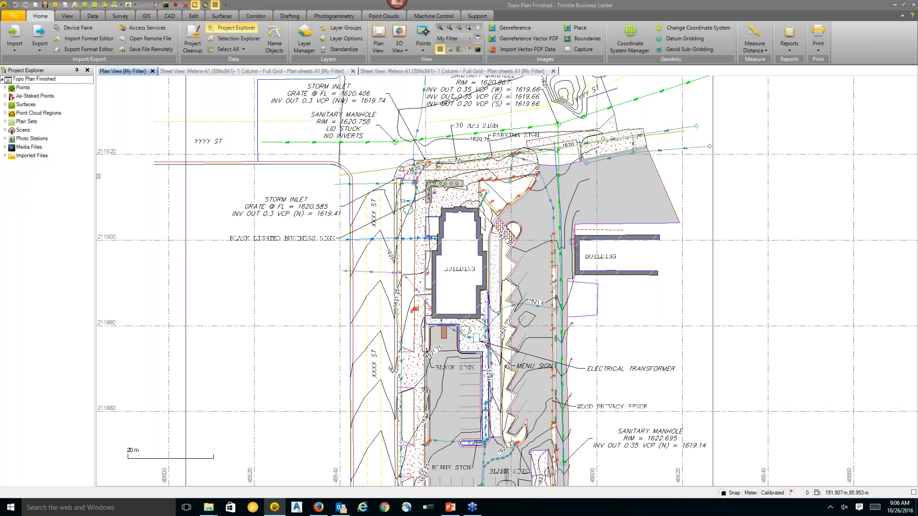
left_click(477, 39)
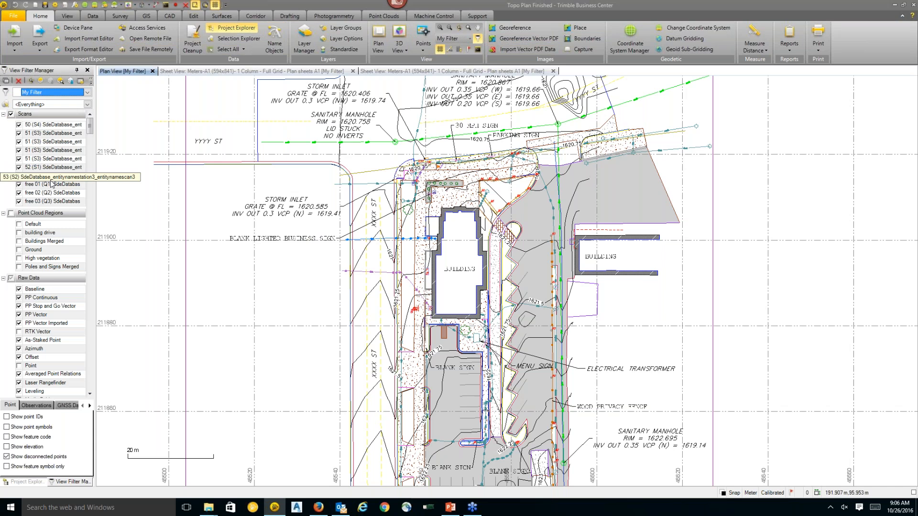
left_click(11, 213)
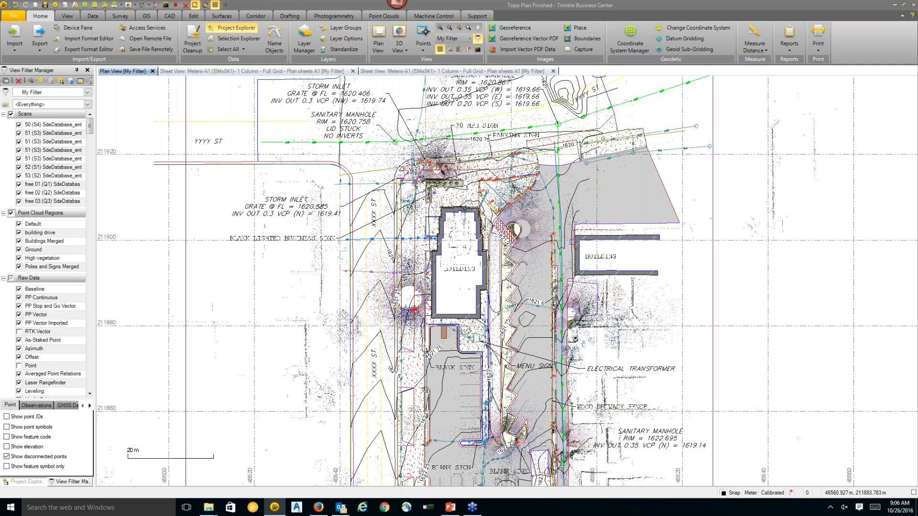
Step: Locate the Topo Plan sheet under Plan sheets A1 of the Meters-A1 (594x841) plan set and show its sheet view
scroll(463, 236, "up", 2)
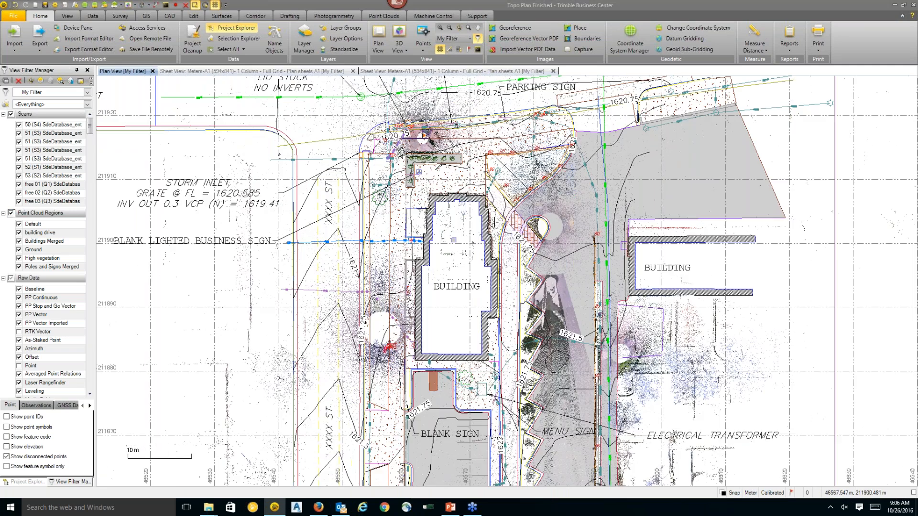
scroll(453, 237, "up", 1)
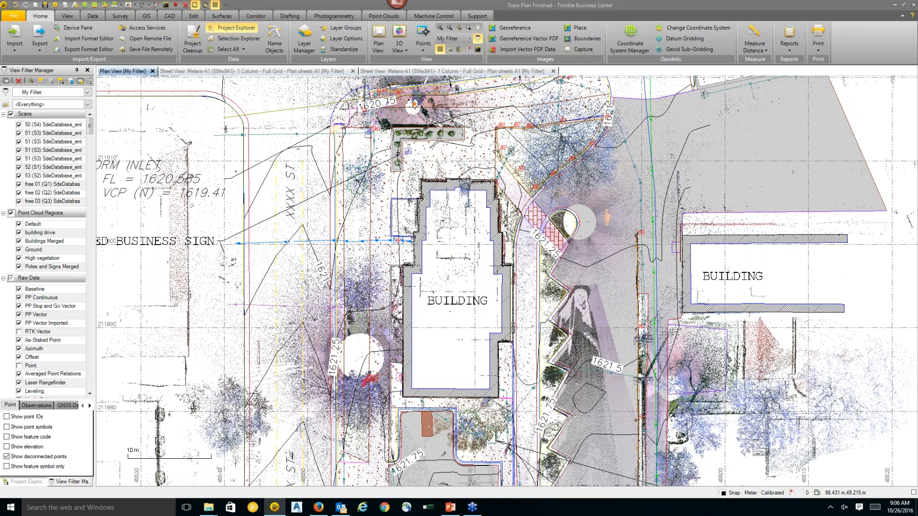
left_click(39, 487)
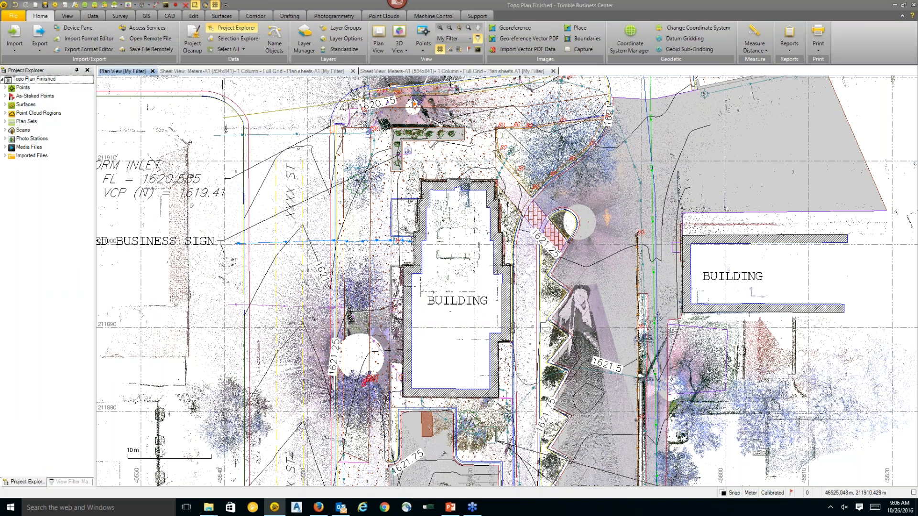
left_click(27, 122)
left_click(5, 122)
left_click(10, 139)
left_click(8, 138)
left_click(13, 156)
left_click(41, 165)
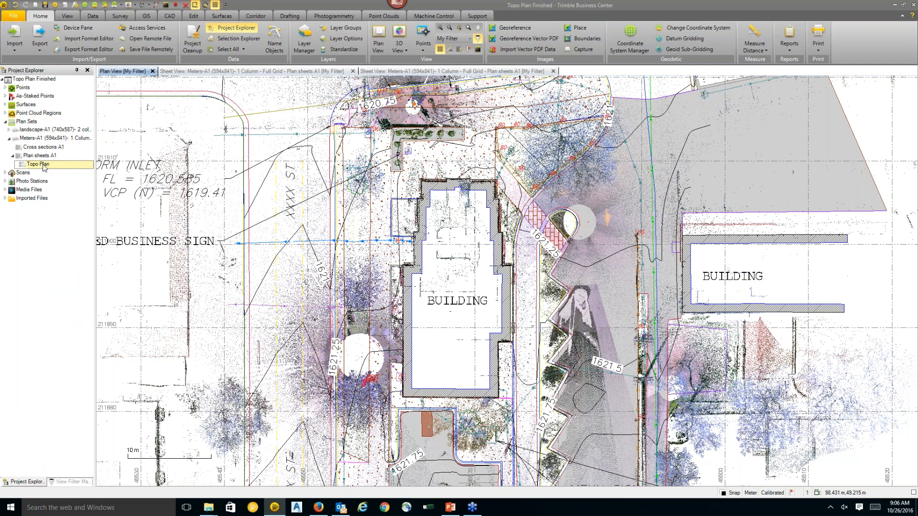
left_click(411, 71)
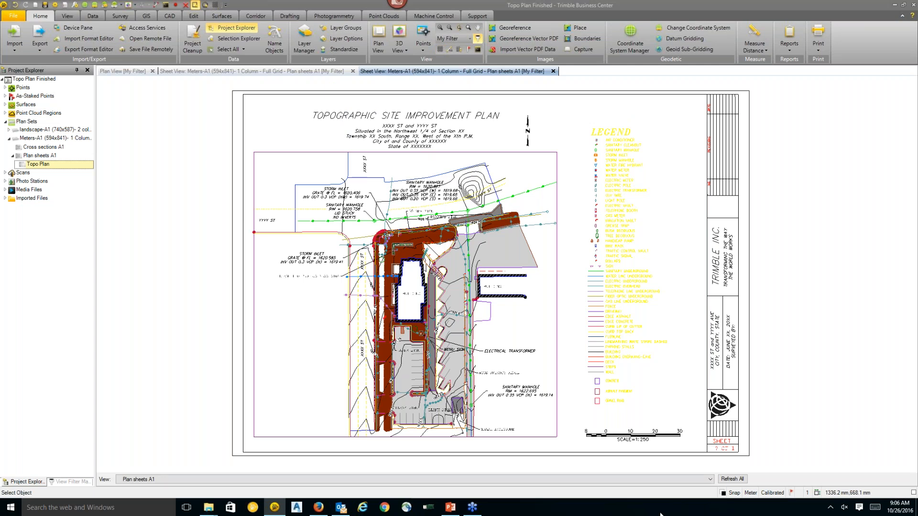
Step: Examine the Topographic Site Improvement Plan sheet, including its heading, plan drawing, legend, title block and scale bar
scroll(619, 205, "up", 2)
middle_click_drag(580, 238, 581, 290)
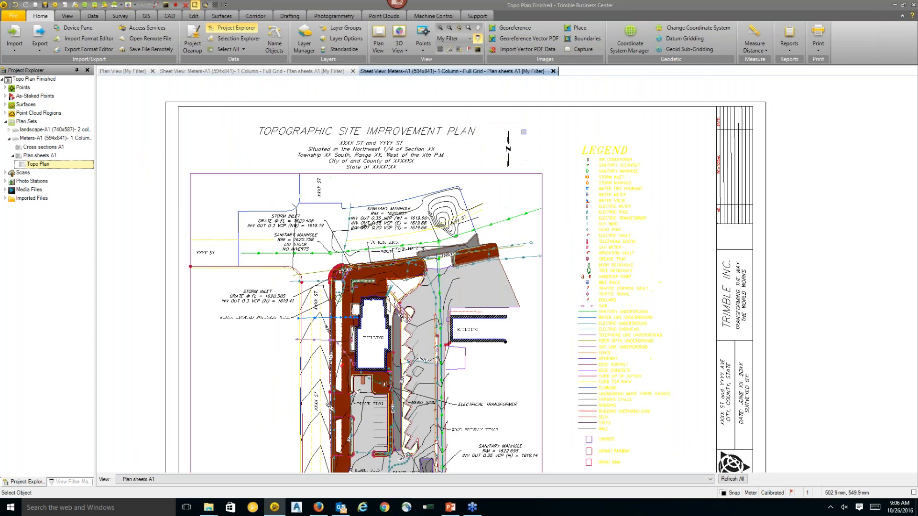
scroll(501, 152, "up", 2)
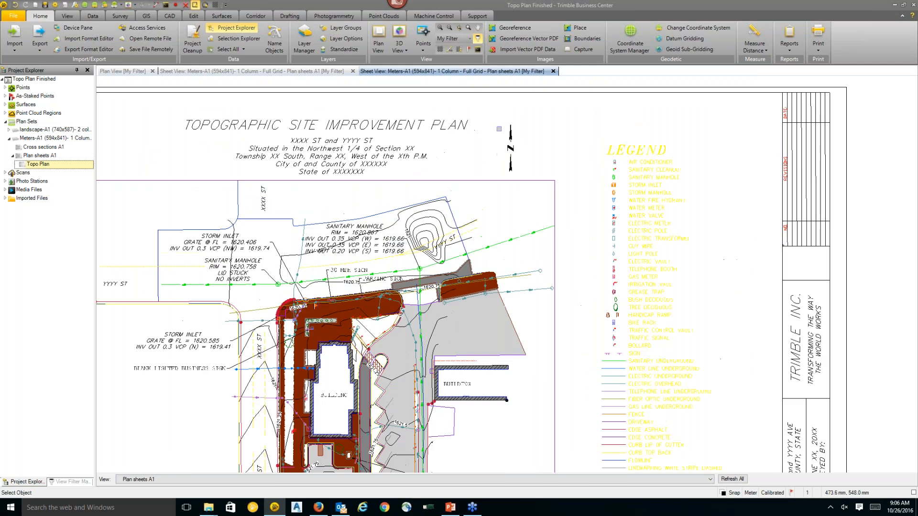
middle_click_drag(395, 201, 420, 180)
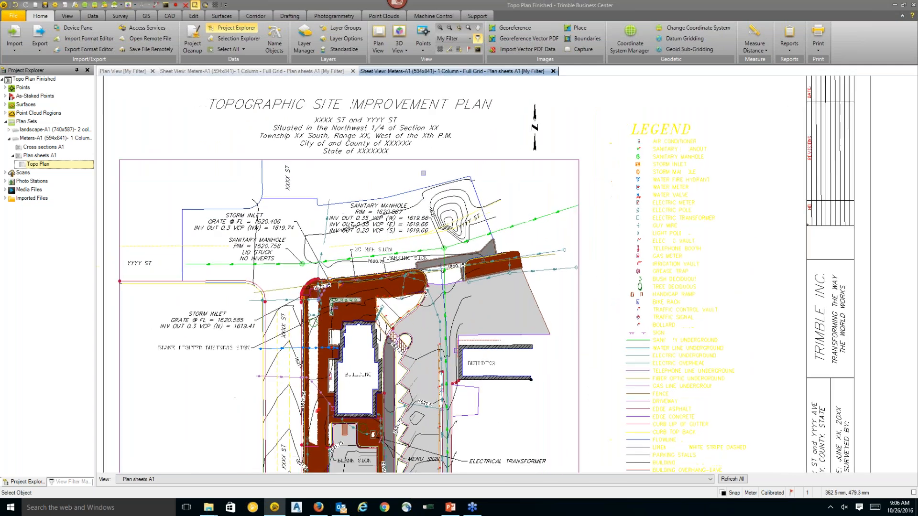
scroll(419, 179, "down", 1)
middle_click_drag(510, 218, 509, 143)
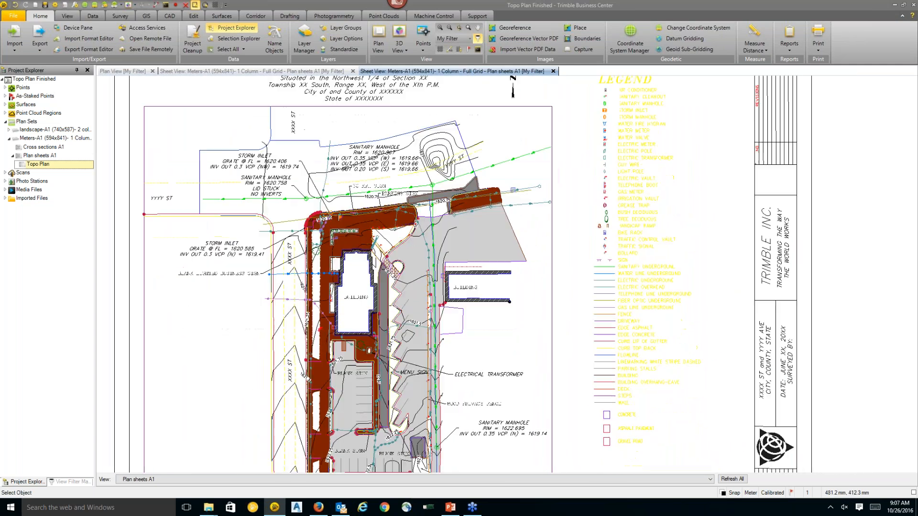
scroll(511, 145, "down", 2)
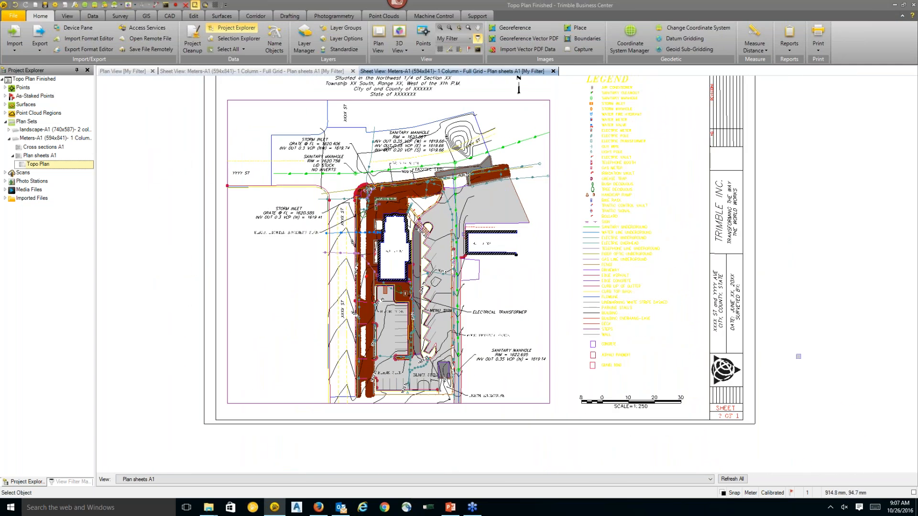
middle_click_drag(673, 209, 664, 254)
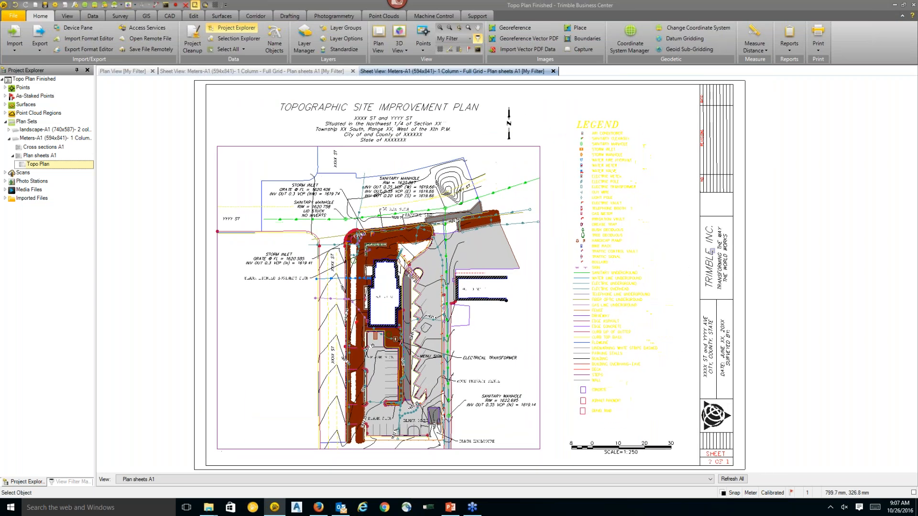
Step: Print the Topo Plan sheet from the Meters-A1 (594x841) plan set's Plan sheets A1 to the PDF file Topo Plan Finished(1).pdf
left_click(289, 15)
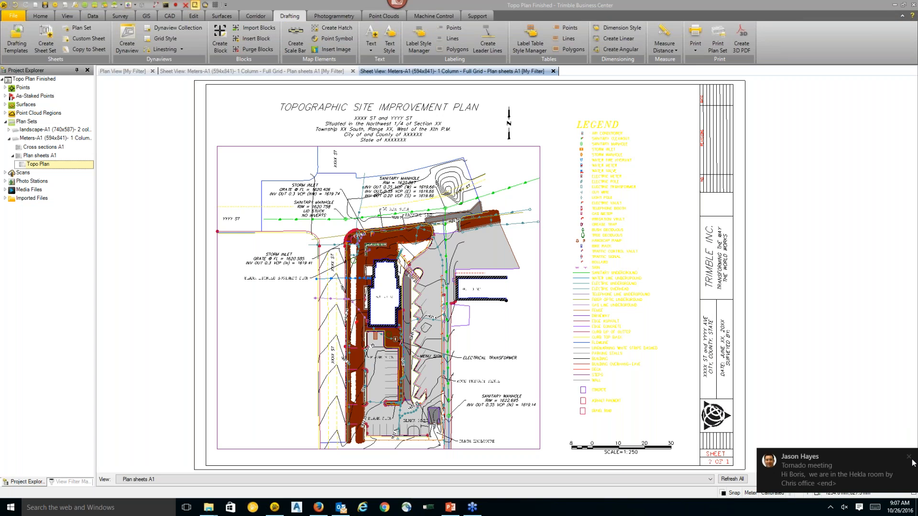
left_click(909, 458)
left_click(695, 51)
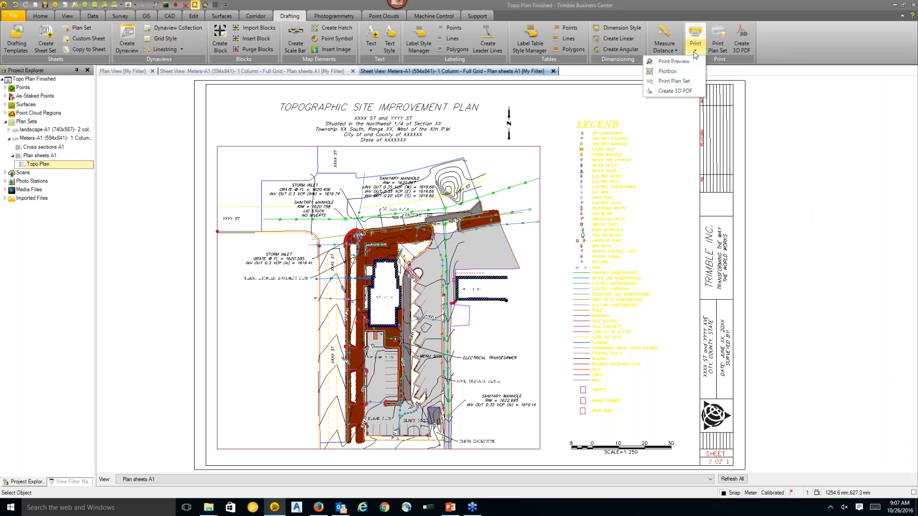
left_click(679, 82)
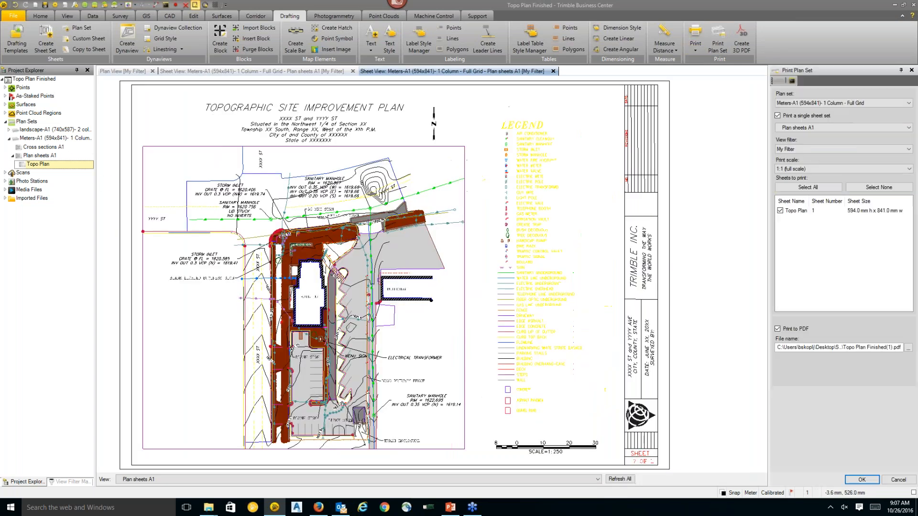
left_click(849, 104)
left_click(850, 115)
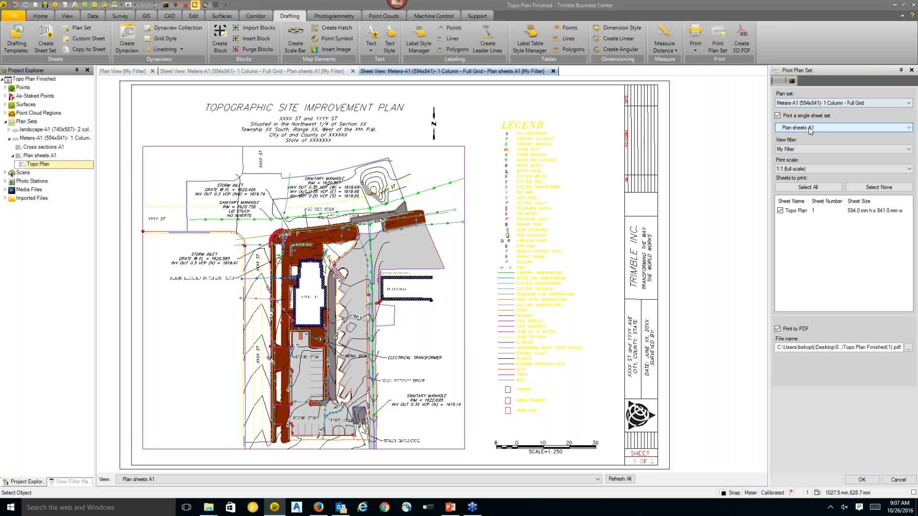
left_click(811, 212)
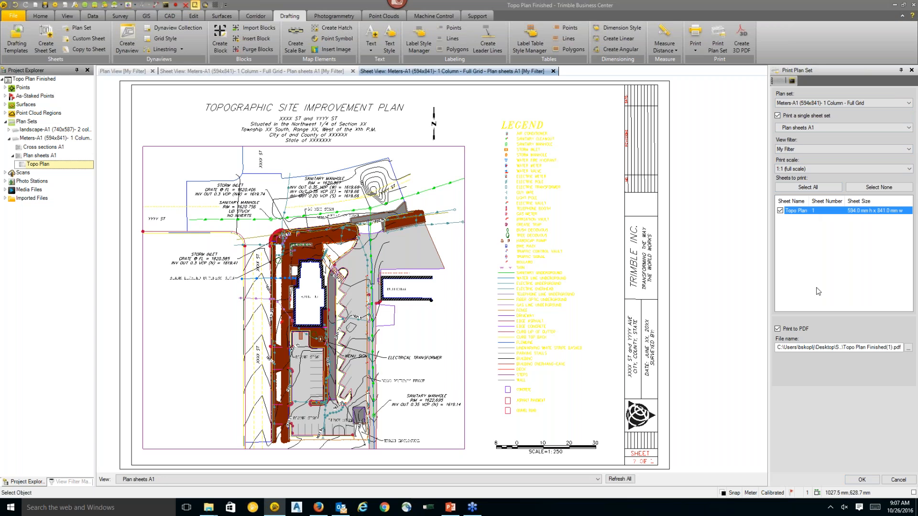
left_click(888, 347)
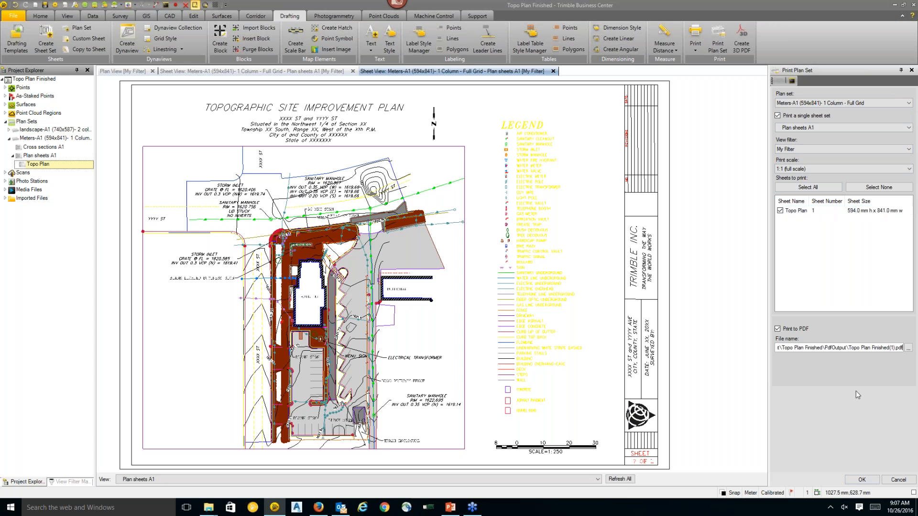
left_click(862, 479)
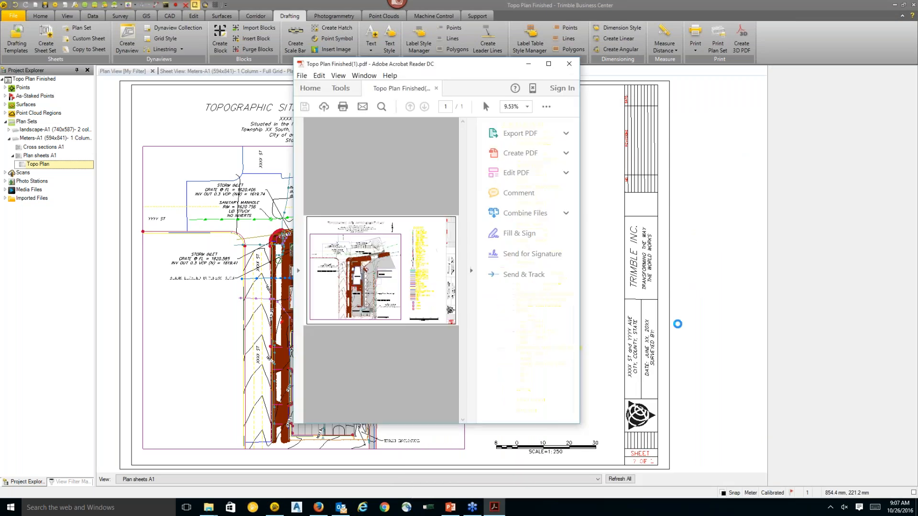
Step: Maximize the printed PDF and examine the plan's labels, hatching and linework around the main building and YYYY ST
left_click(548, 63)
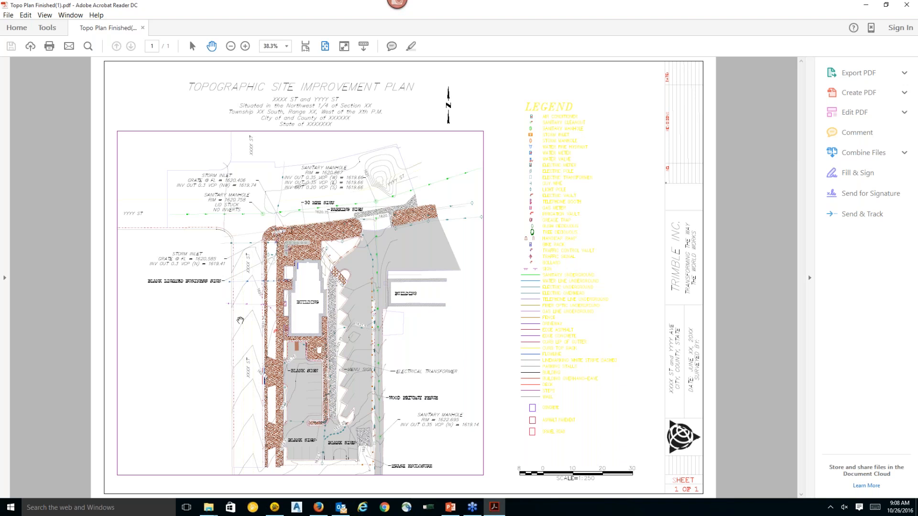
scroll(306, 262, "up", 2, "ctrl")
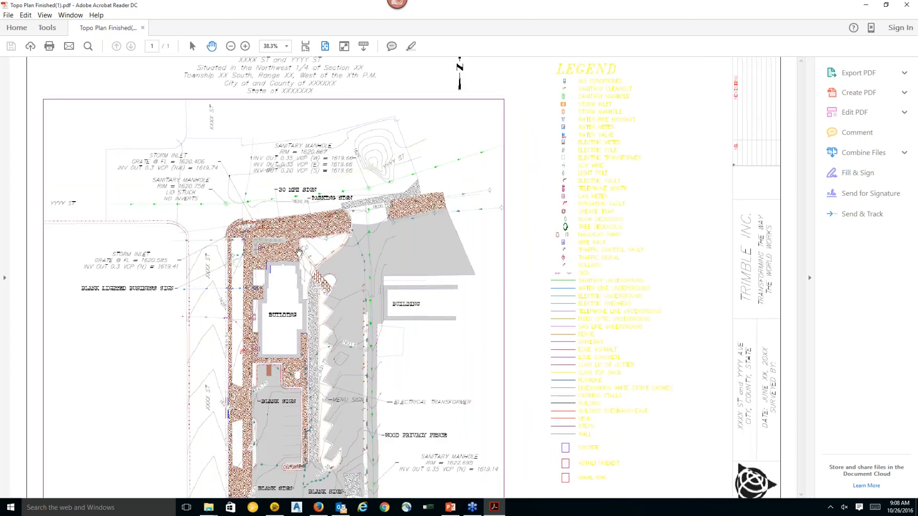
scroll(299, 250, "up", 2, "ctrl")
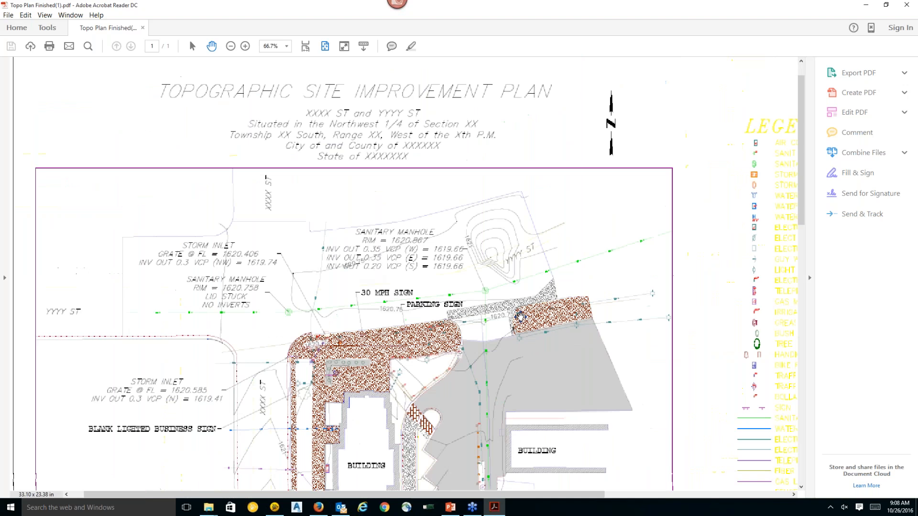
mouse_move(511, 304)
middle_mouse_down()
mouse_move(531, 328)
mouse_move(510, 313)
middle_mouse_up()
left_click_drag(511, 314, 450, 420)
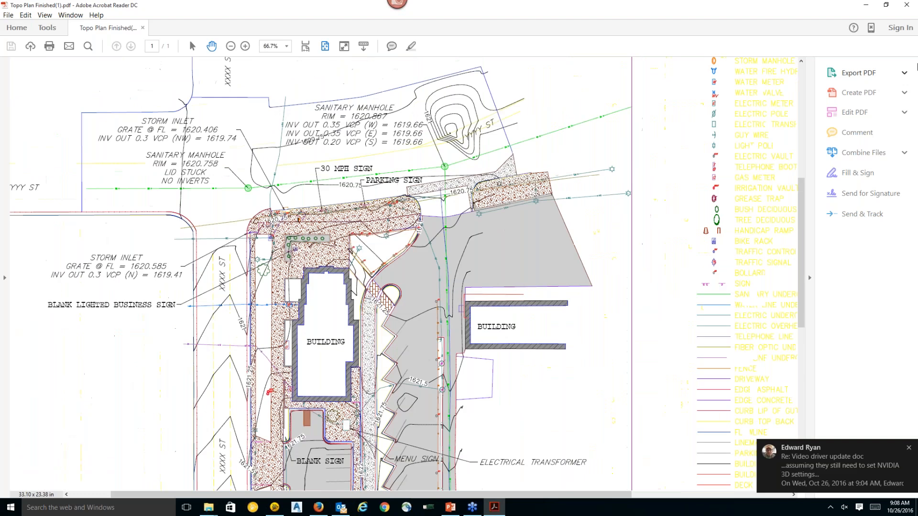
Step: Dismiss the e-mail notification, minimize the PDF and close Outlook
left_click(909, 448)
left_click(866, 5)
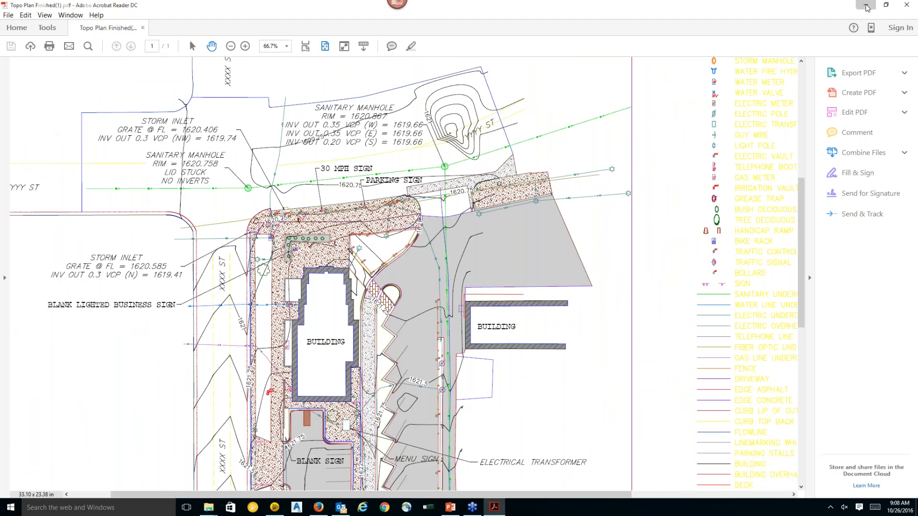
right_click(339, 511)
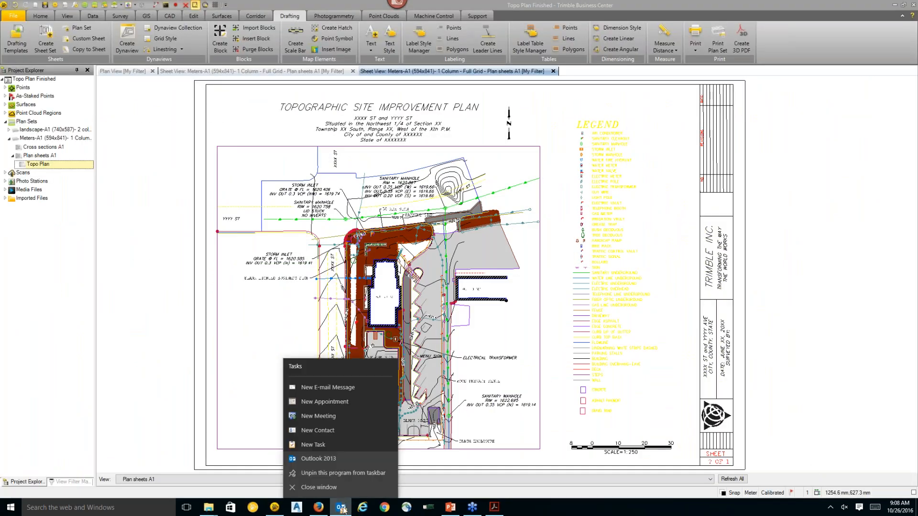
left_click(335, 490)
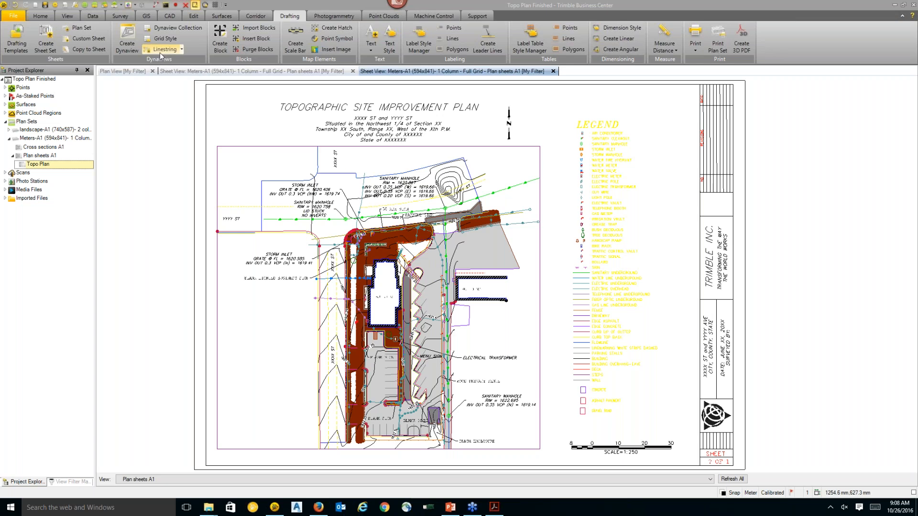
Step: Show the project's plan view again, switch to PowerPoint and start the slide show at the Demonstration slide
left_click(122, 71)
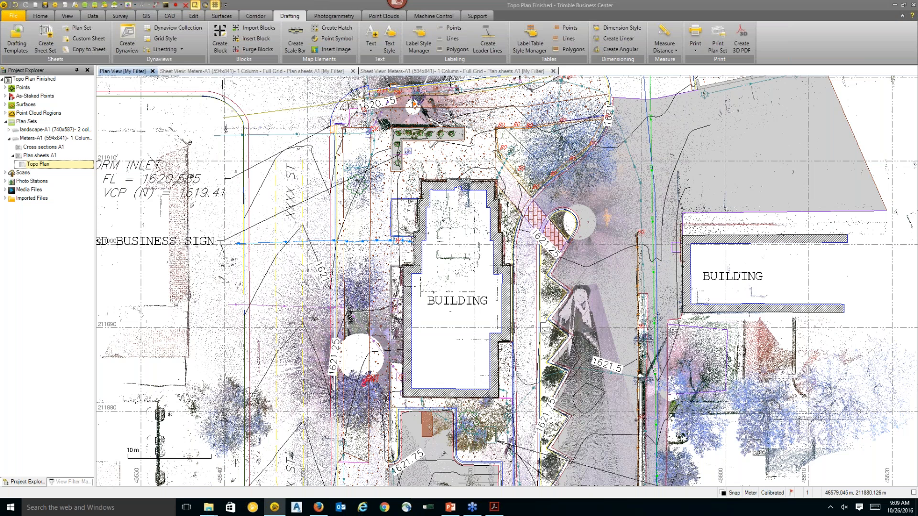
left_click(450, 508)
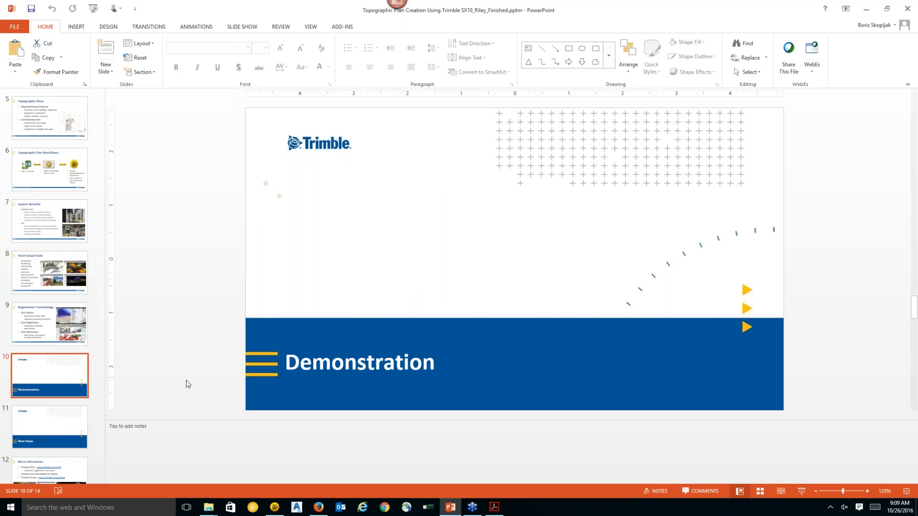
left_click(801, 491)
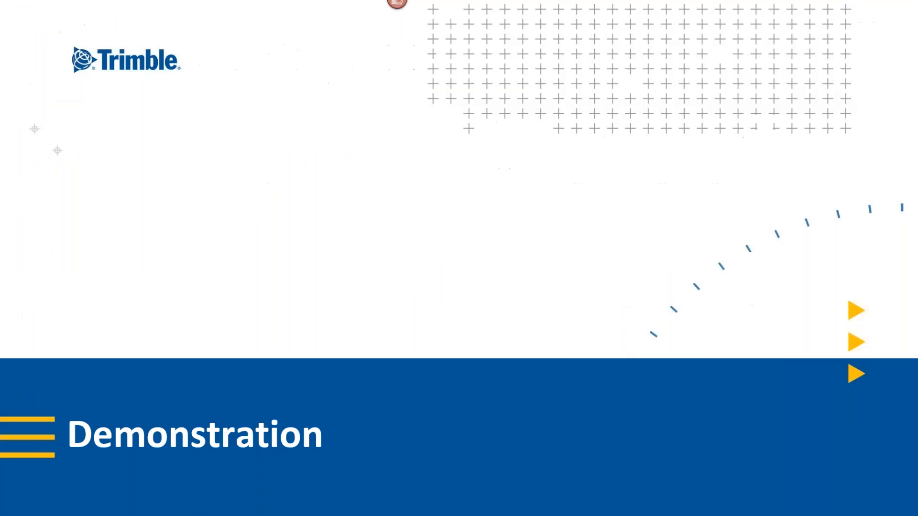